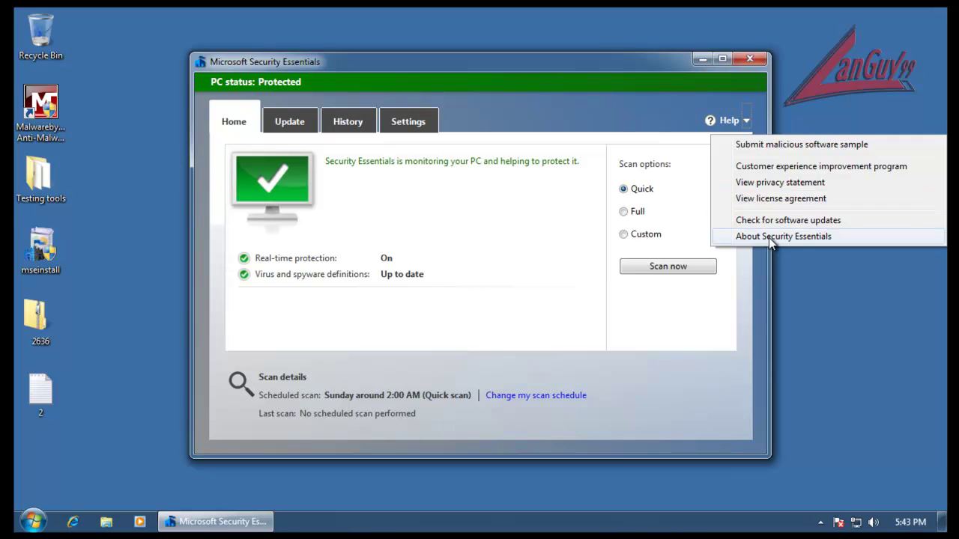
Step: View the Security Essentials version information and start an update of the virus and spyware definitions
{"action": "left_click", "coordinate": [773, 244]}
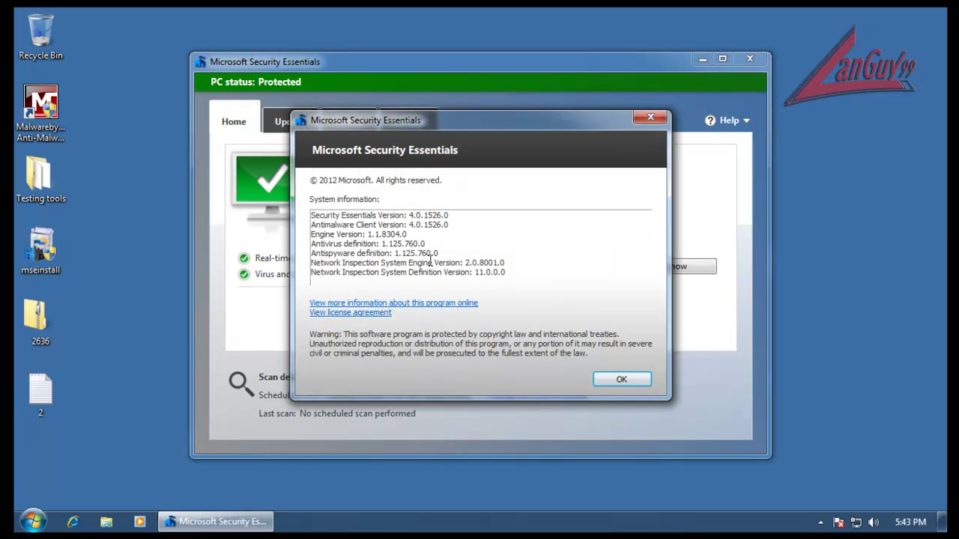
{"action": "left_click", "coordinate": [623, 379]}
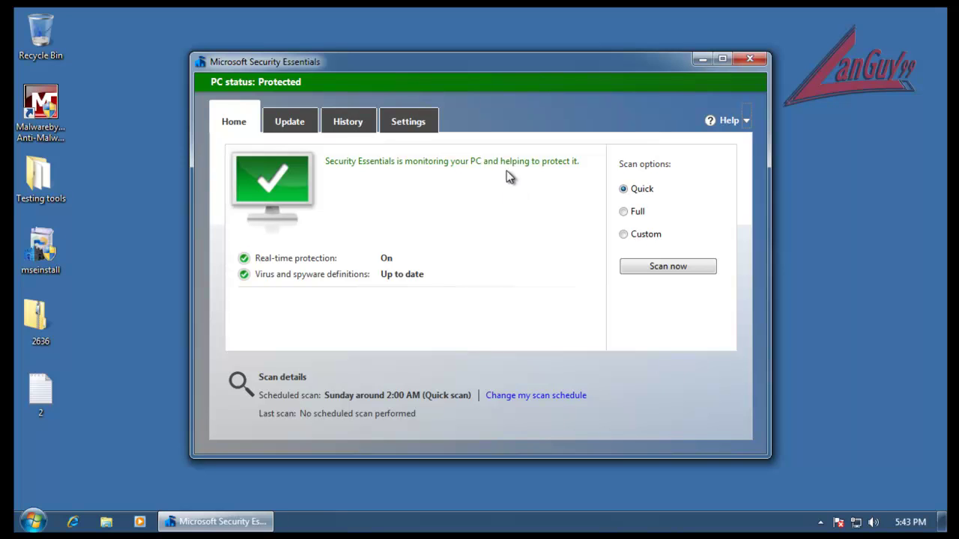
{"action": "left_click", "coordinate": [289, 126]}
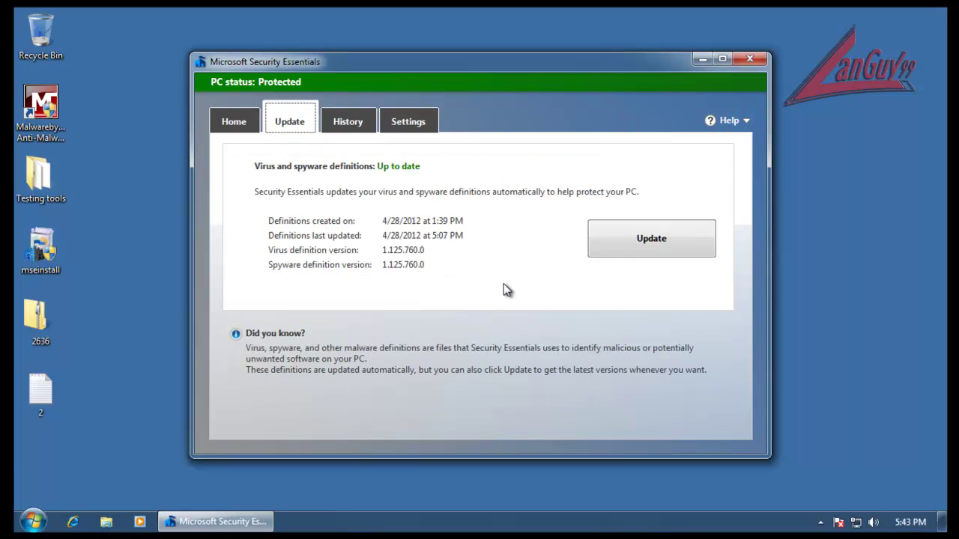
{"action": "left_click", "coordinate": [642, 257]}
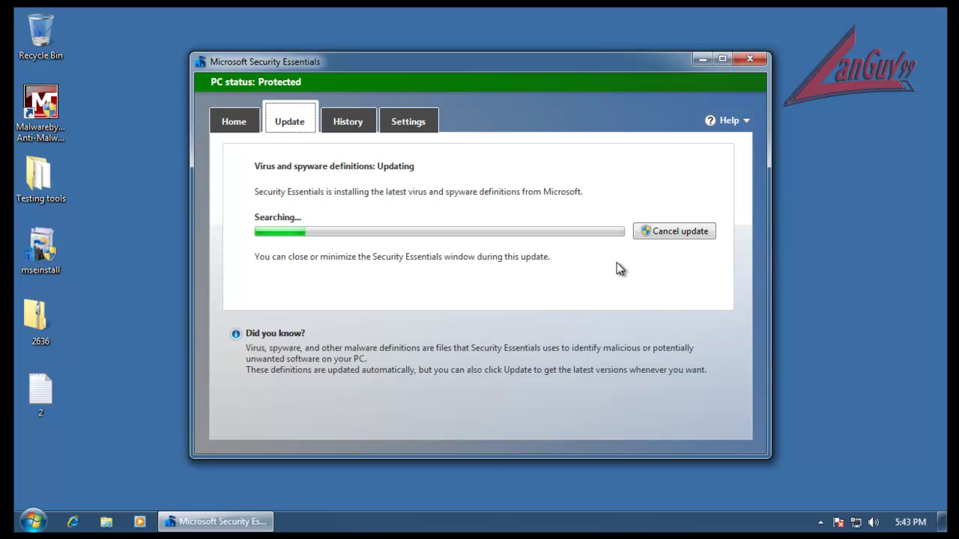
Step: Review the settings for scheduled scan, default actions, real-time protection, and excluded files, file types and processes
{"action": "left_click", "coordinate": [422, 126]}
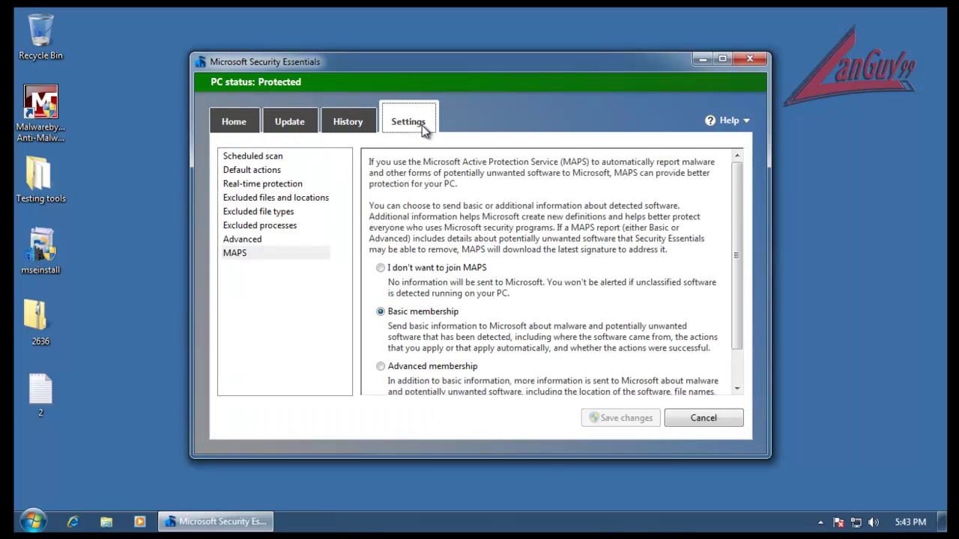
{"action": "left_click", "coordinate": [255, 159]}
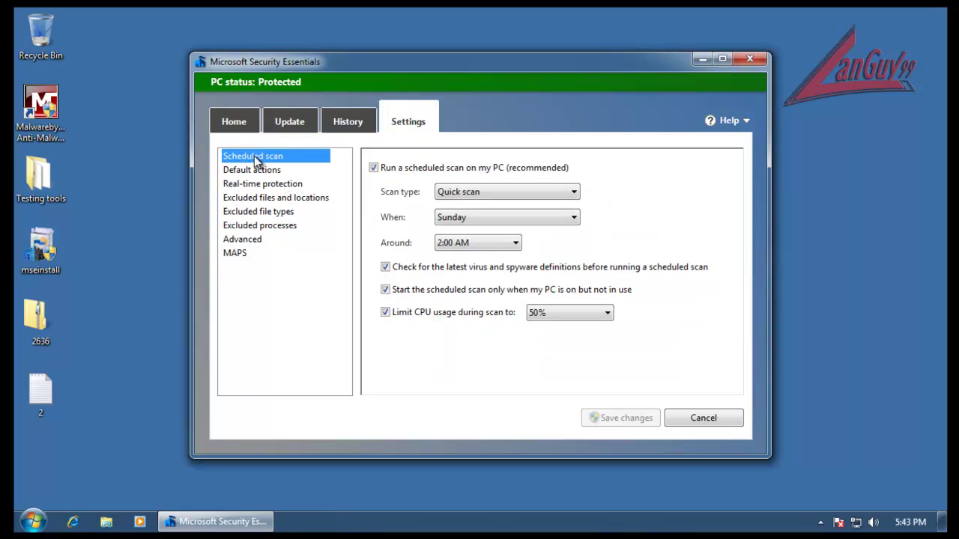
{"action": "key", "text": "shift+Tab"}
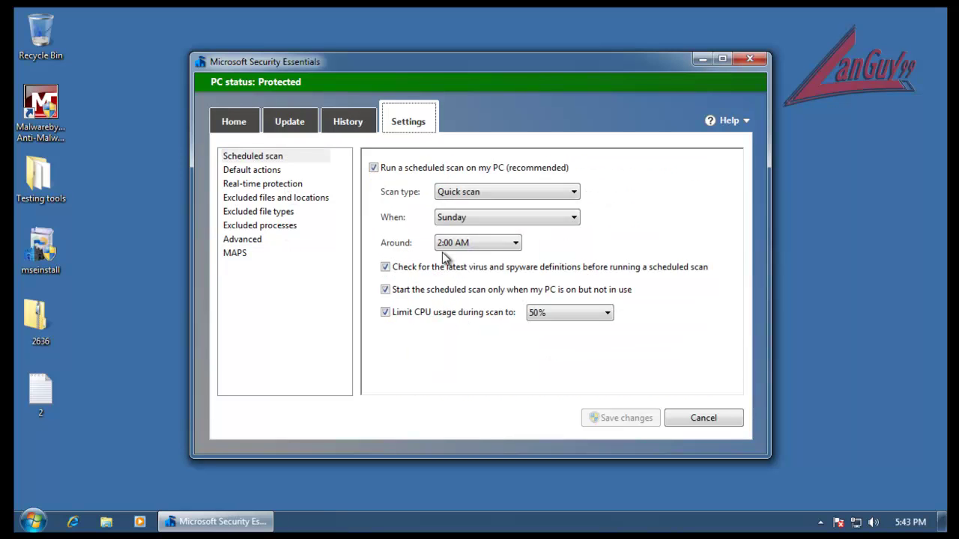
{"action": "left_click", "coordinate": [271, 174]}
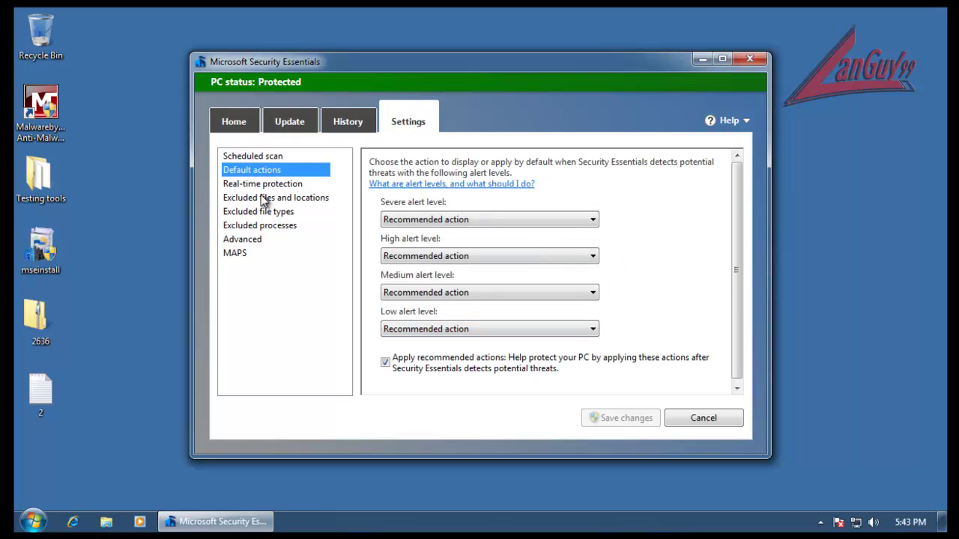
{"action": "left_click", "coordinate": [268, 185]}
{"action": "left_click", "coordinate": [269, 199]}
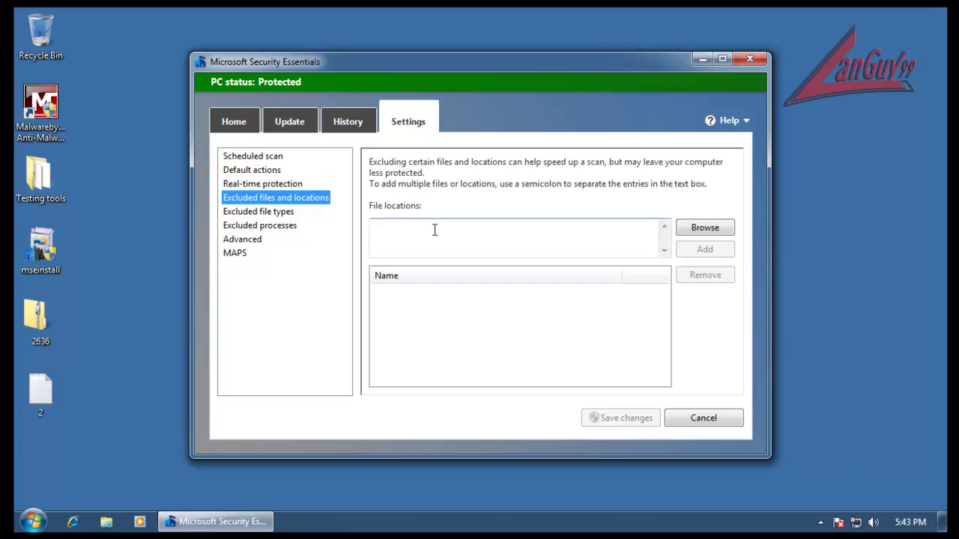
{"action": "left_click", "coordinate": [285, 212]}
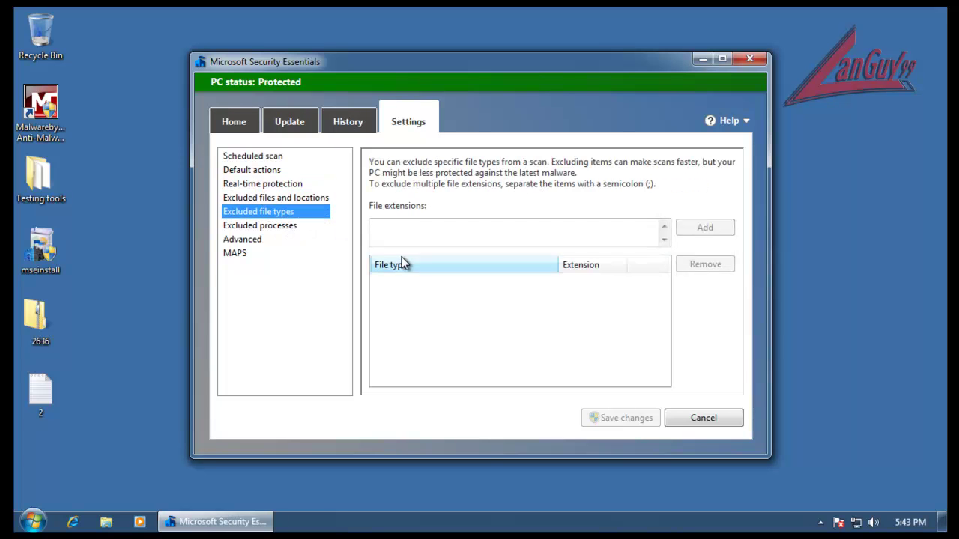
{"action": "left_click", "coordinate": [279, 226]}
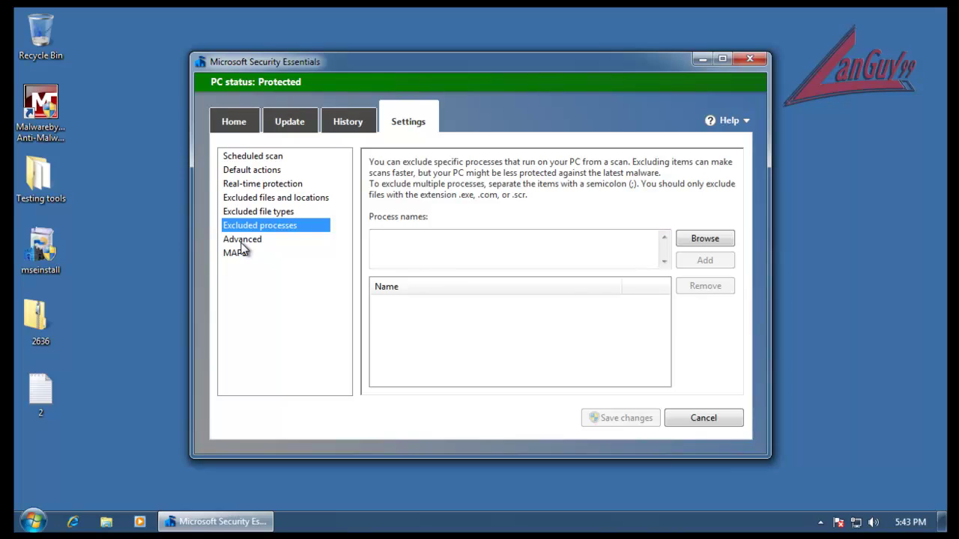
Step: Review the Advanced and MAPS membership settings, return to the home overview and close Security Essentials
{"action": "left_click", "coordinate": [241, 240]}
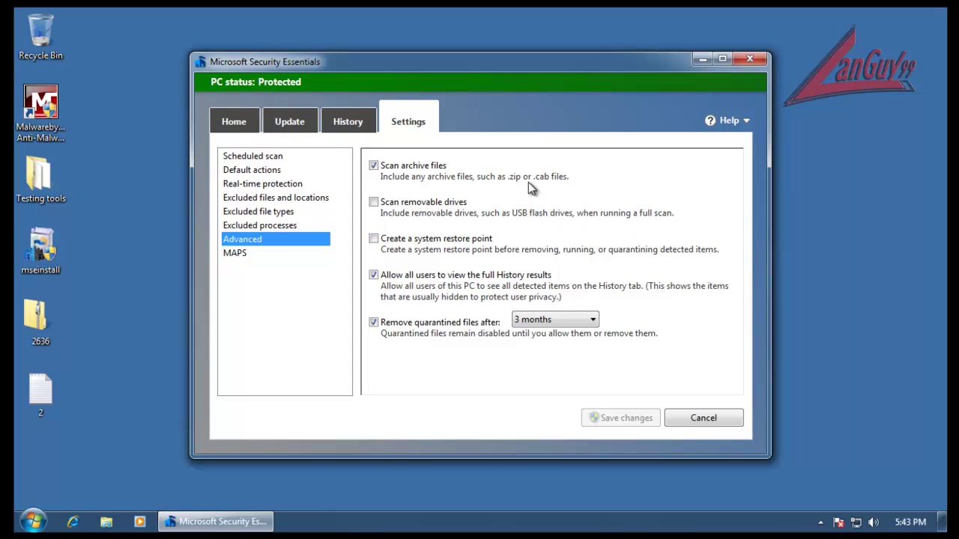
{"action": "left_click", "coordinate": [236, 253]}
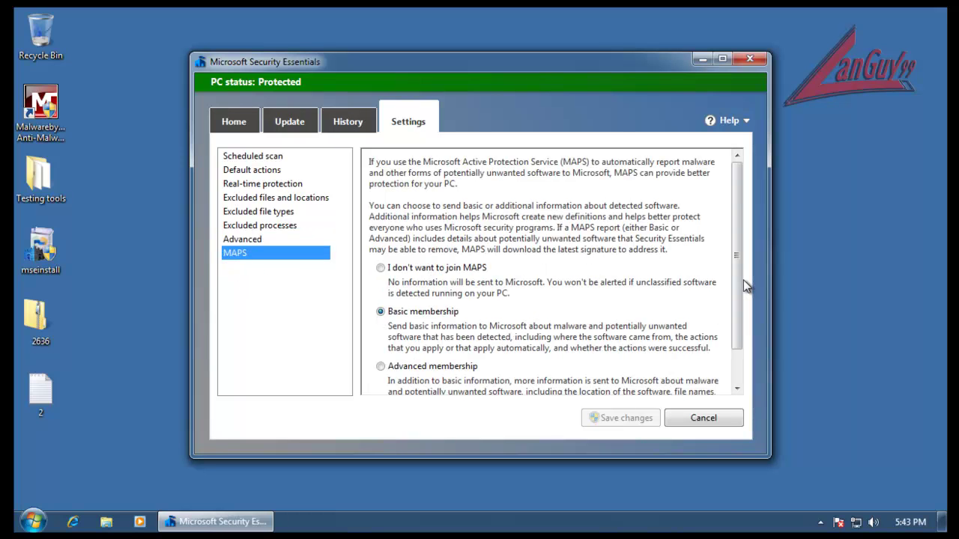
{"action": "scroll", "coordinate": [743, 279], "scroll_direction": "down", "scroll_amount": 2}
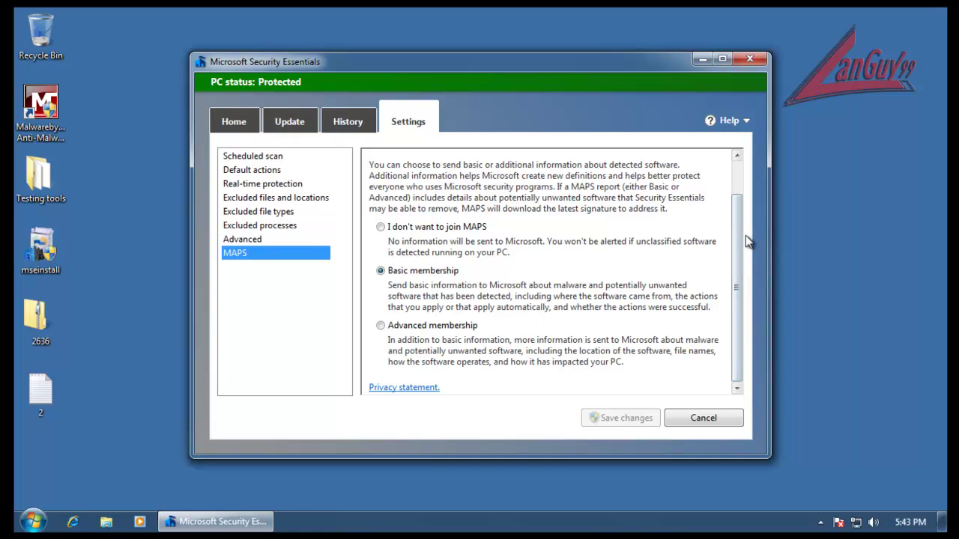
{"action": "scroll", "coordinate": [738, 195], "scroll_direction": "up", "scroll_amount": 1}
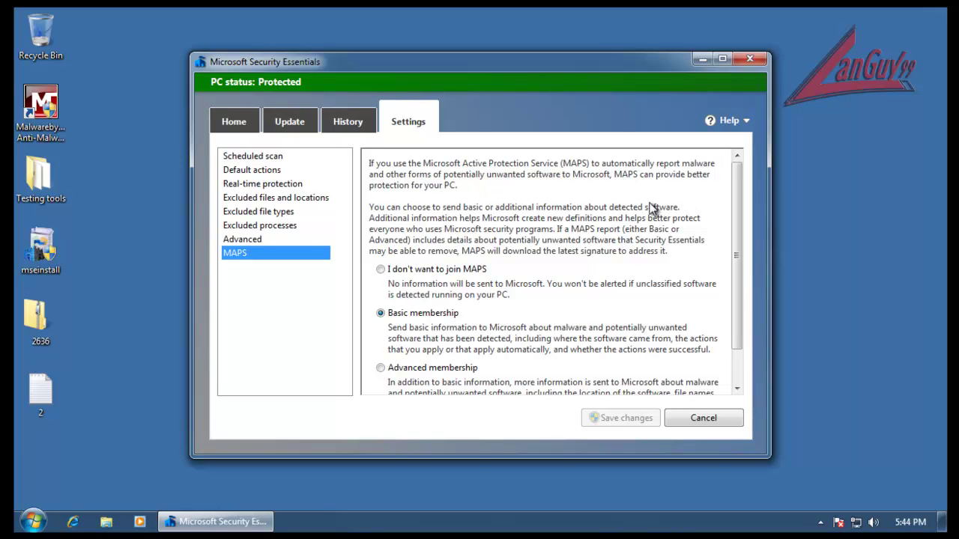
{"action": "left_click", "coordinate": [241, 125]}
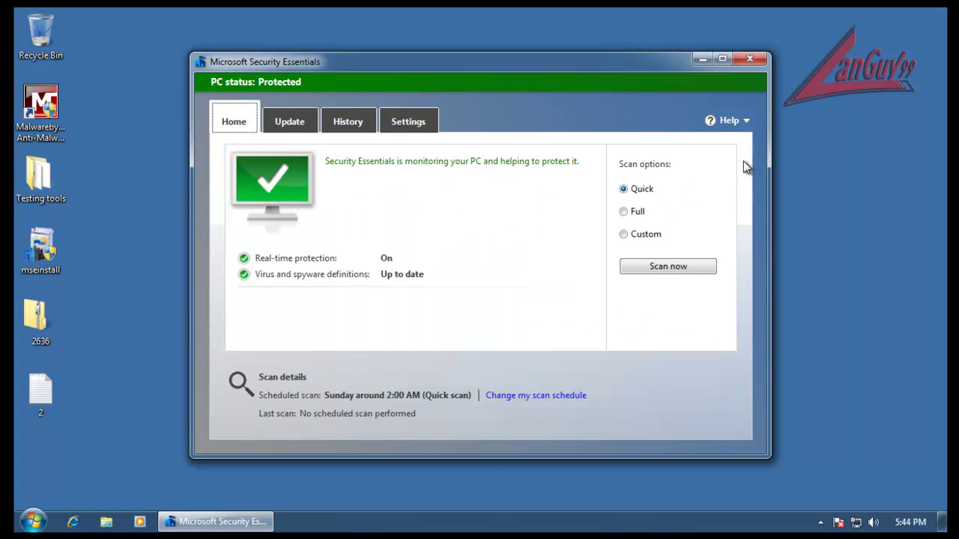
{"action": "left_click", "coordinate": [748, 60]}
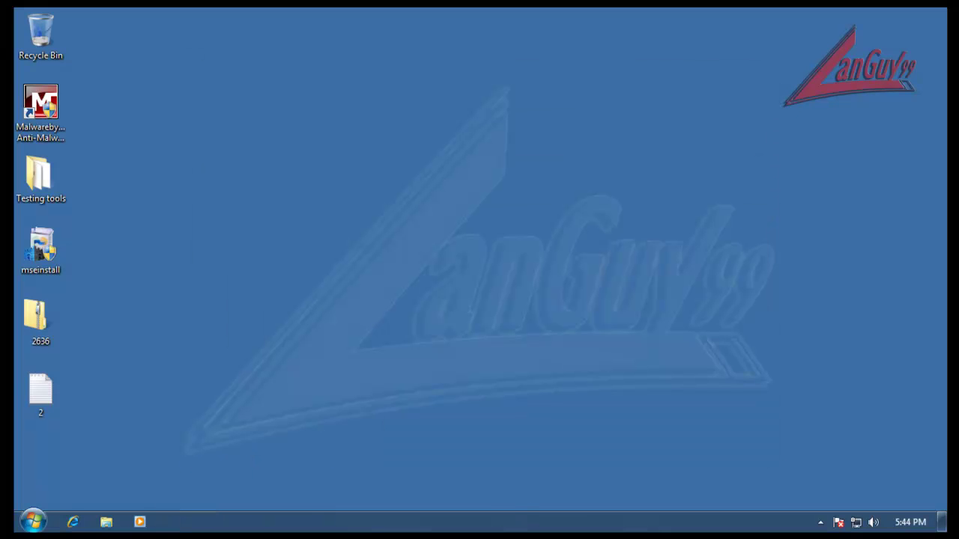
Step: Open Windows Task Manager and show the running processes from all users
{"action": "right_click", "coordinate": [293, 531]}
{"action": "left_click", "coordinate": [397, 478]}
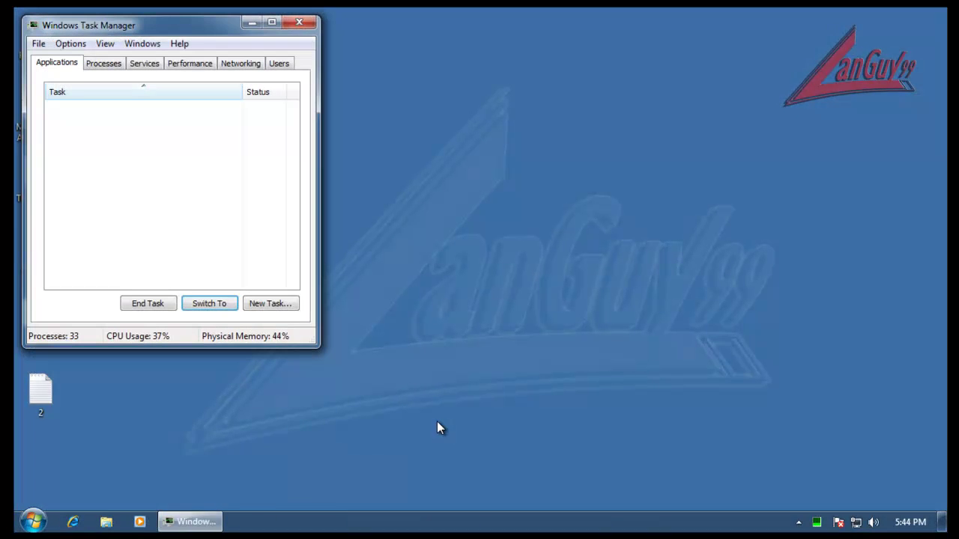
{"action": "left_click", "coordinate": [105, 63]}
{"action": "left_click", "coordinate": [157, 303]}
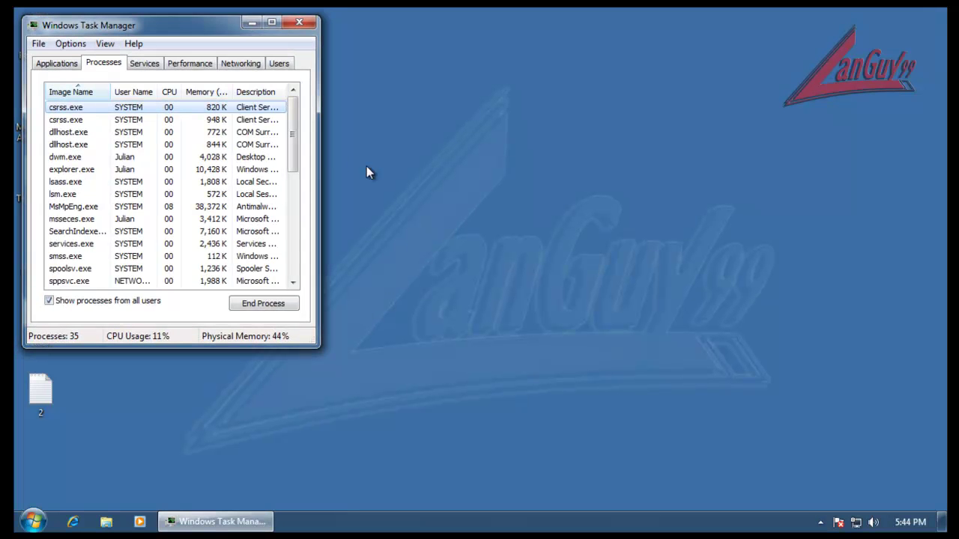
Step: Widen the Task Manager window and its Description column, and sort the processes by description
{"action": "left_click_drag", "start_coordinate": [323, 161], "coordinate": [387, 161]}
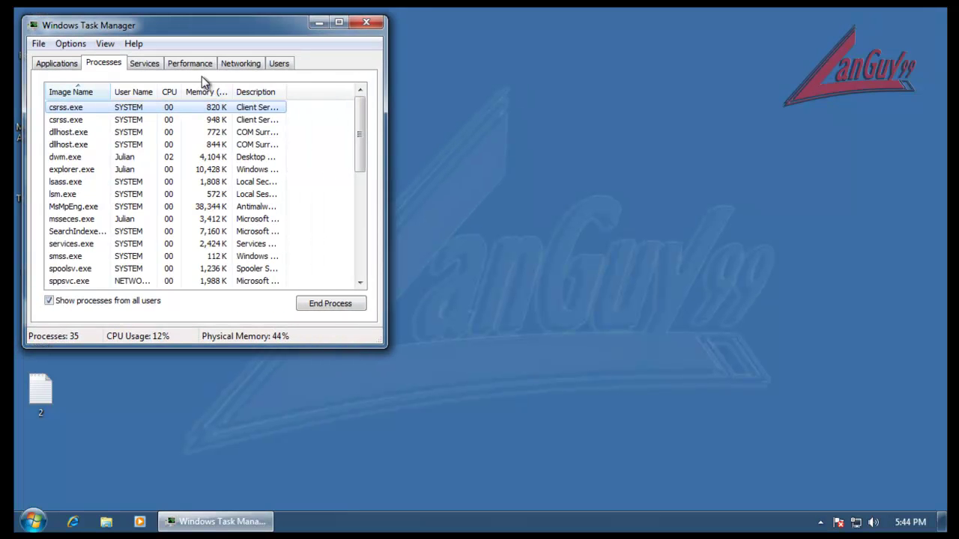
{"action": "left_click_drag", "start_coordinate": [286, 92], "coordinate": [333, 93]}
{"action": "left_click", "coordinate": [295, 94]}
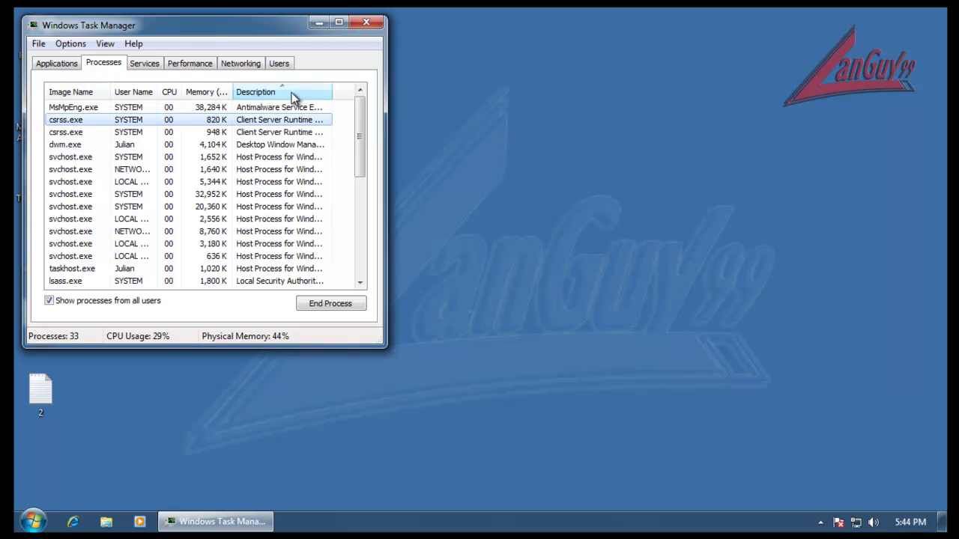
{"action": "left_click", "coordinate": [263, 110]}
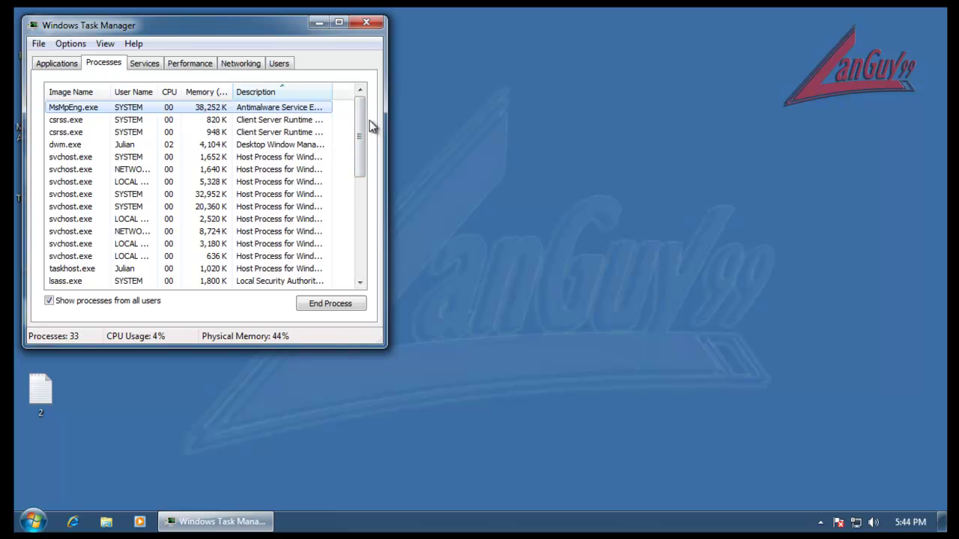
Step: Look through the whole process list for the clean system's running processes, and close Task Manager
{"action": "left_click_drag", "start_coordinate": [367, 147], "coordinate": [368, 252]}
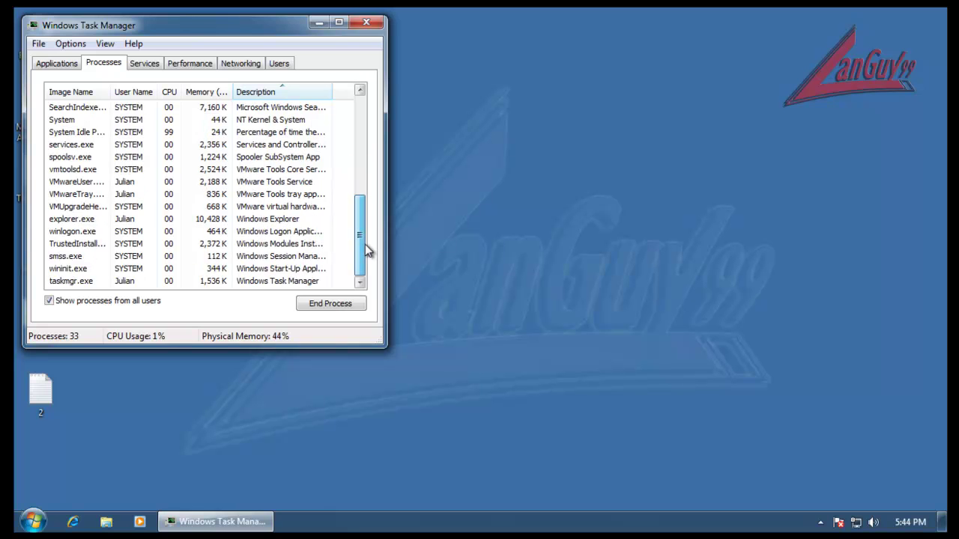
{"action": "left_click_drag", "start_coordinate": [368, 252], "coordinate": [354, 122]}
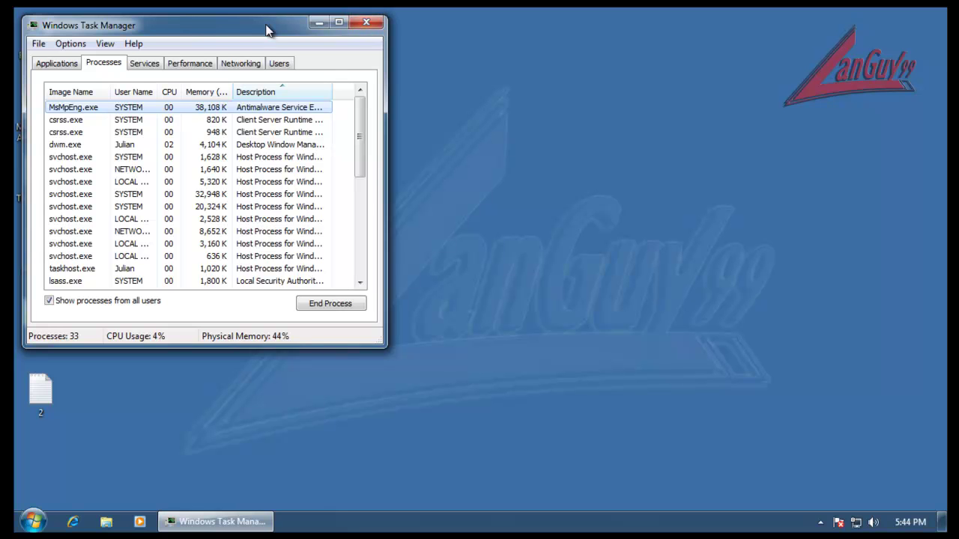
{"action": "left_click_drag", "start_coordinate": [268, 30], "coordinate": [338, 49]}
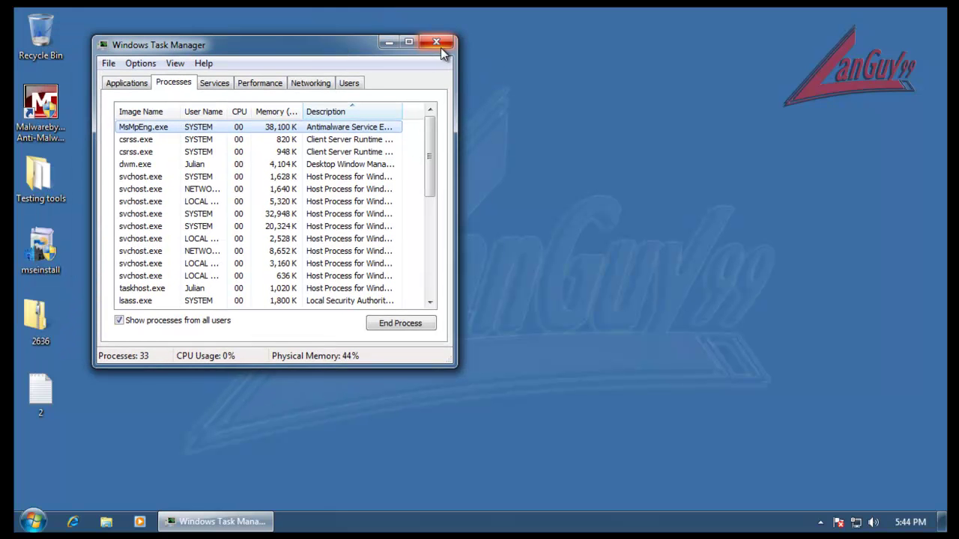
{"action": "left_click", "coordinate": [442, 44]}
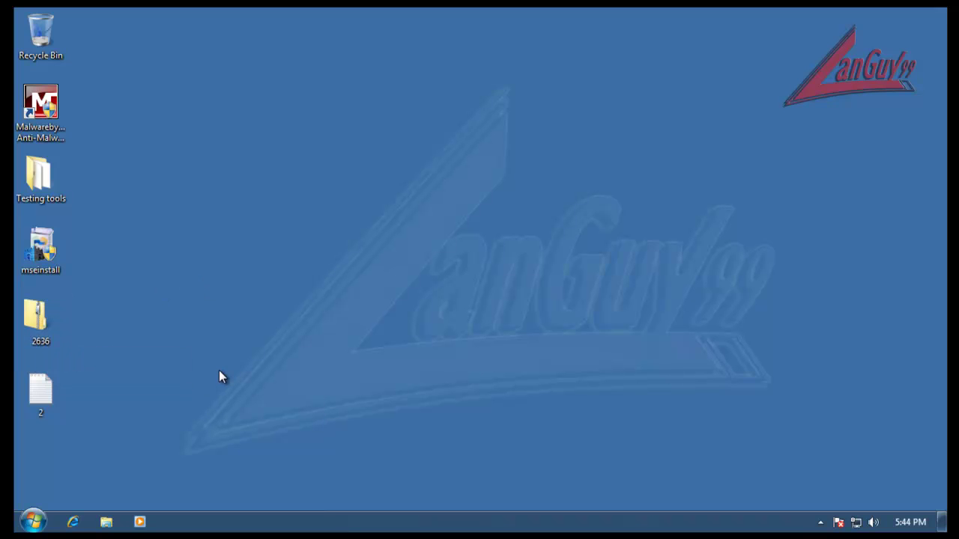
Step: Open Internet Explorer and the desktop text file 2, postpone the browser's setup, and move the browser window beside the text file
{"action": "left_click", "coordinate": [73, 522]}
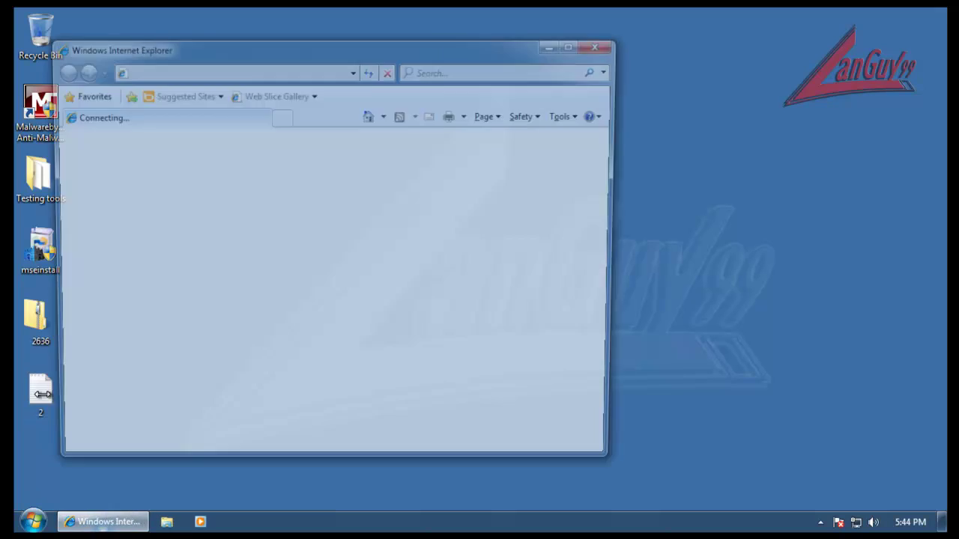
{"action": "double_click", "coordinate": [34, 395]}
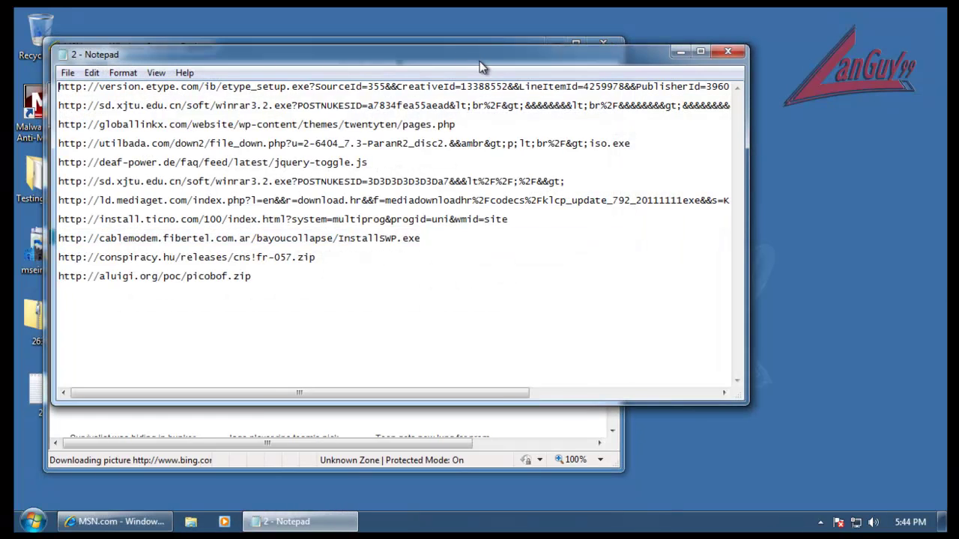
{"action": "left_click", "coordinate": [458, 43]}
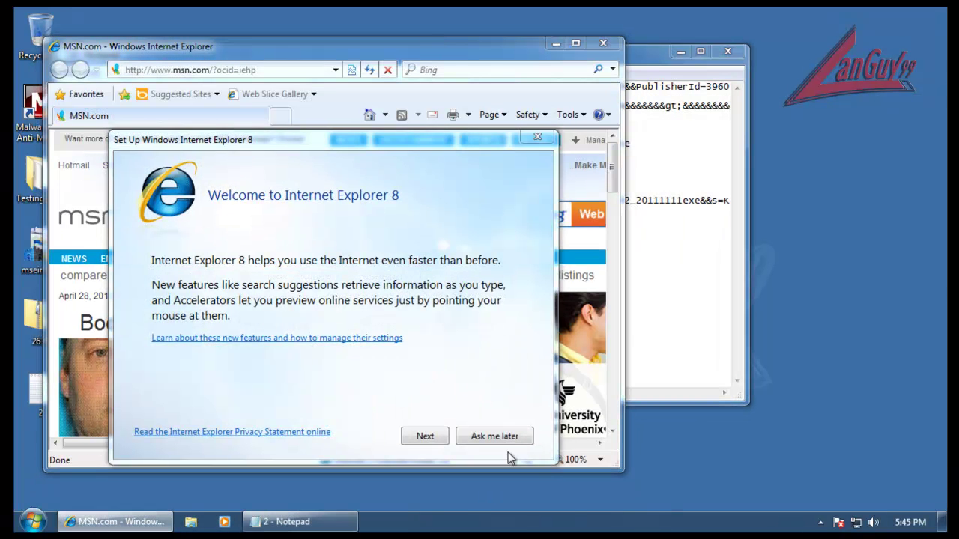
{"action": "left_click", "coordinate": [514, 440]}
{"action": "left_click_drag", "start_coordinate": [334, 51], "coordinate": [649, 24]}
Step: Copy the first URL in the text file, for etype_setup.exe on version.etype.com, and load it in Internet Explorer
{"action": "left_click", "coordinate": [212, 86]}
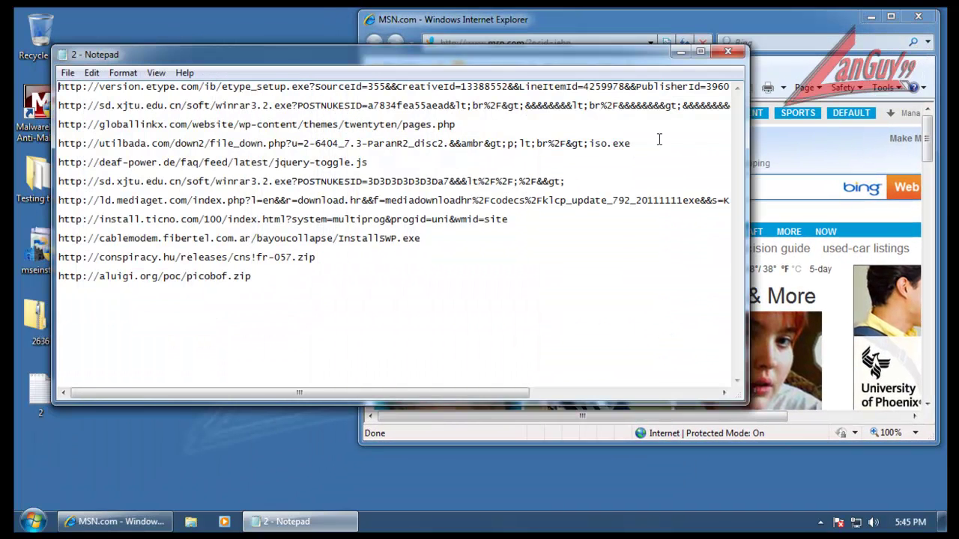
{"action": "key", "text": "shift+End"}
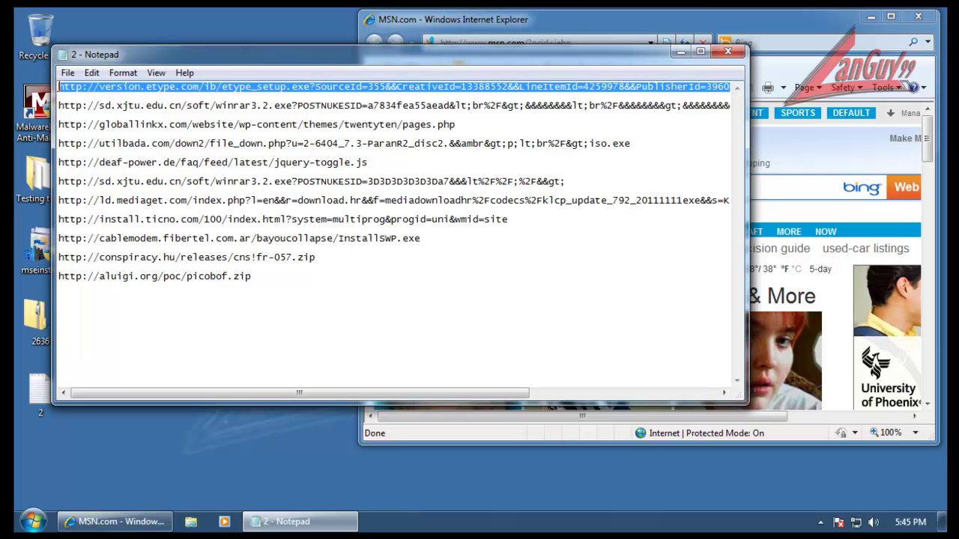
{"action": "right_click", "coordinate": [74, 91]}
{"action": "left_click", "coordinate": [142, 138]}
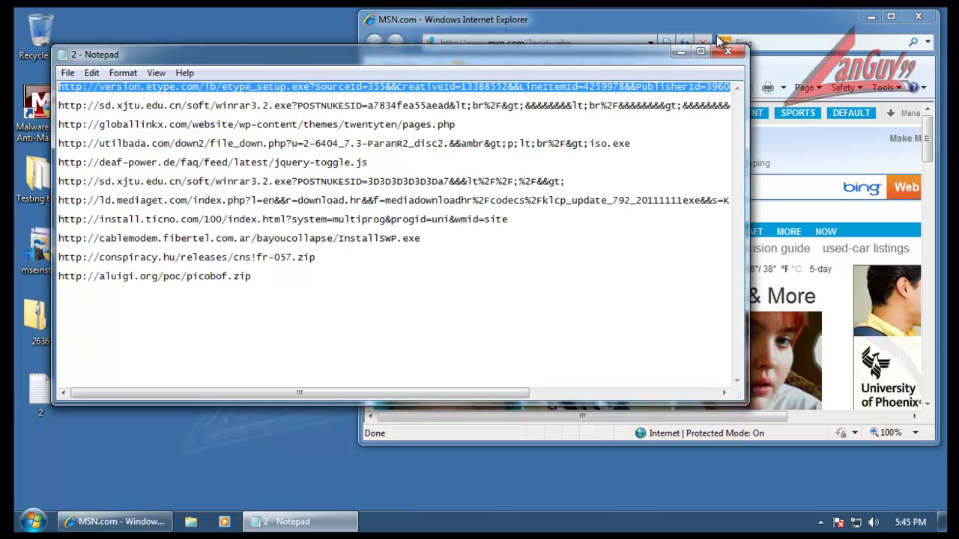
{"action": "left_click", "coordinate": [717, 26]}
{"action": "left_click", "coordinate": [575, 42]}
{"action": "key", "text": "ctrl+v"}
{"action": "key", "text": "Return"}
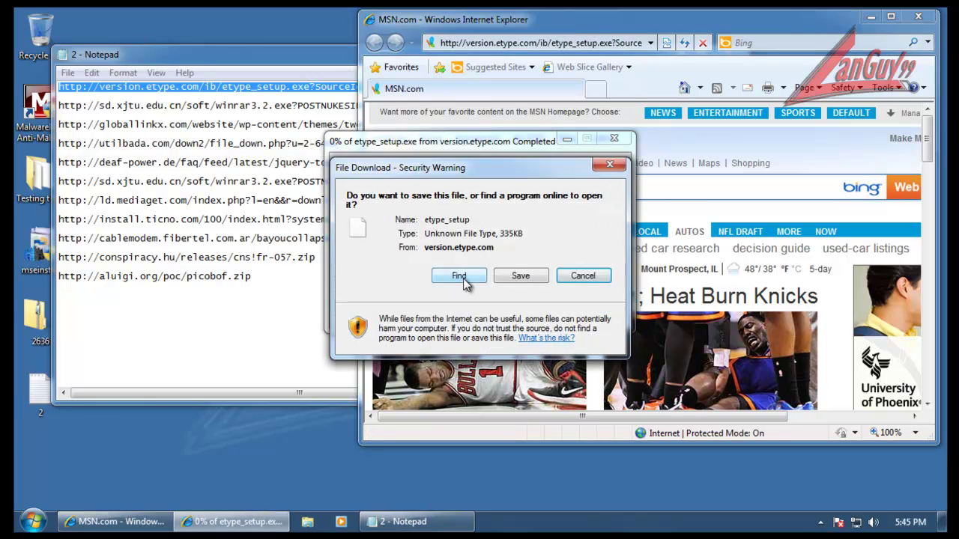
Step: Save the download in the Downloads folder under the file name etype_setup.exe
{"action": "left_click", "coordinate": [533, 278]}
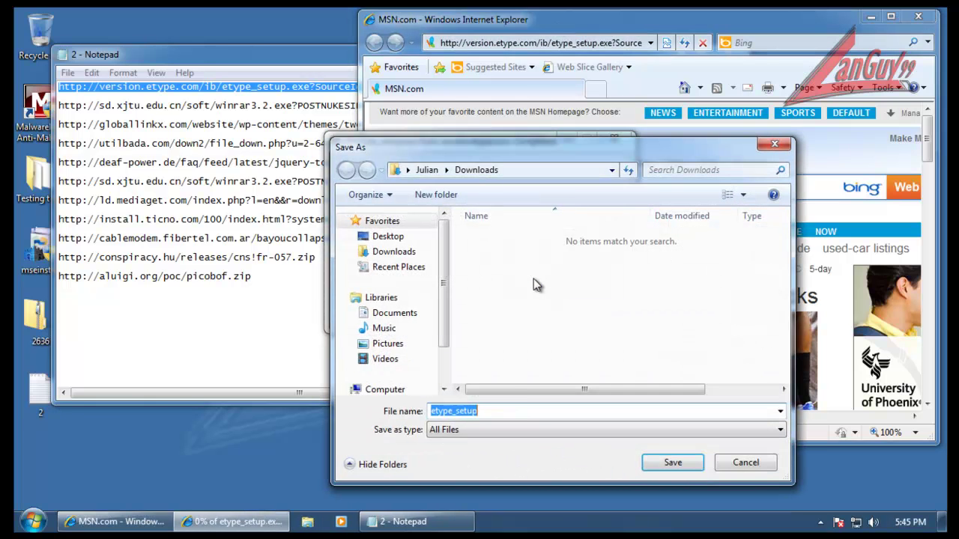
{"action": "left_click", "coordinate": [525, 411]}
{"action": "type", "text": ".exe"}
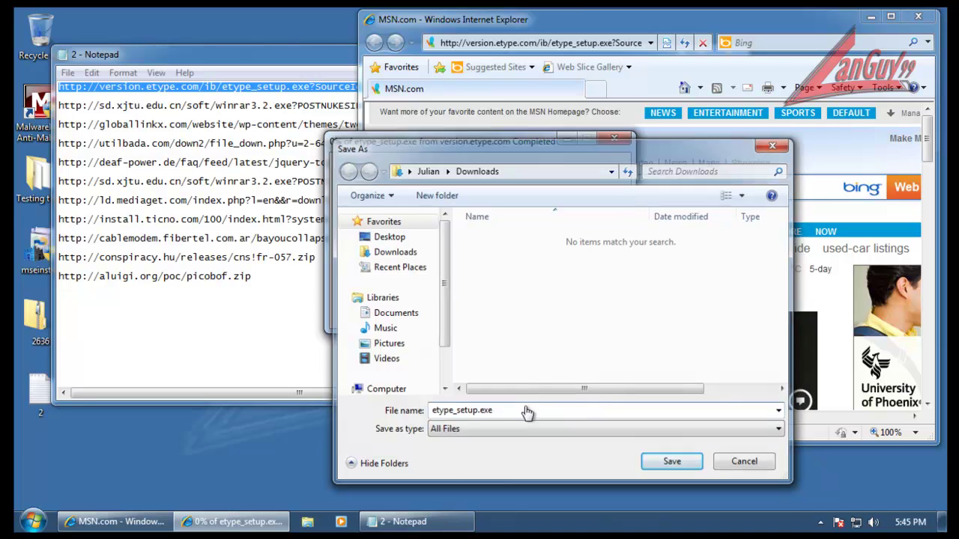
Step: Finish saving etype_setup.exe, and go through the eType installer, accepting the license agreement and the DealFinder add-on offer
{"action": "key", "text": "Return"}
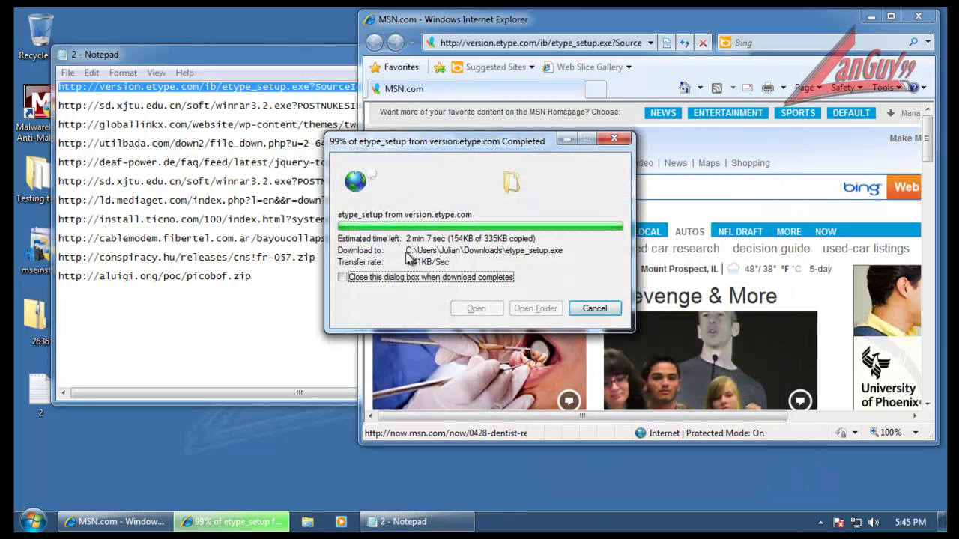
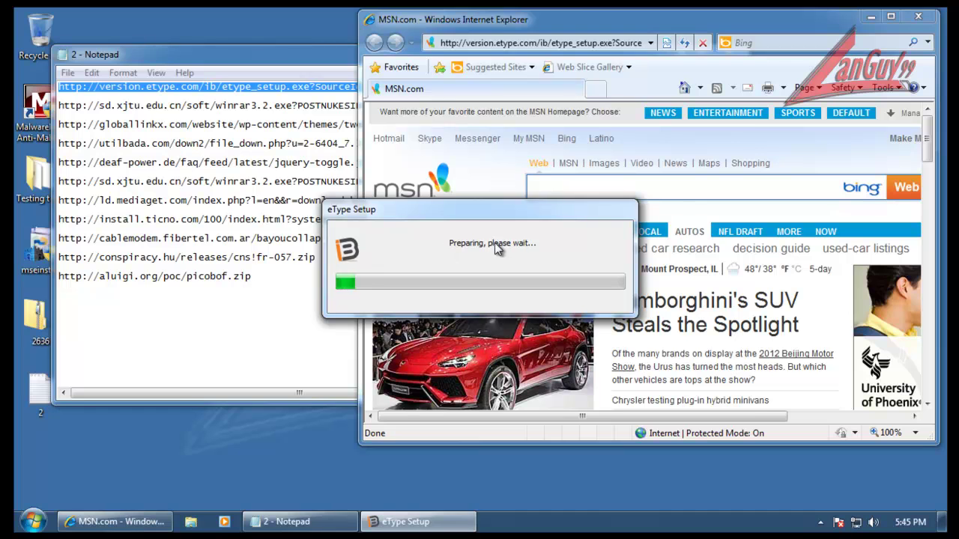
{"action": "left_click", "coordinate": [274, 310]}
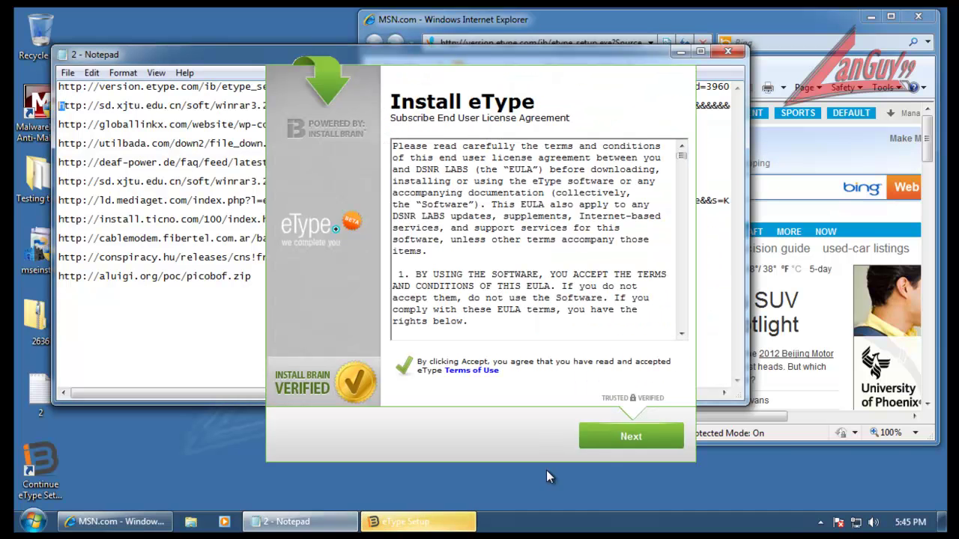
{"action": "left_click", "coordinate": [631, 439]}
{"action": "left_click", "coordinate": [632, 441]}
{"action": "left_click", "coordinate": [630, 439]}
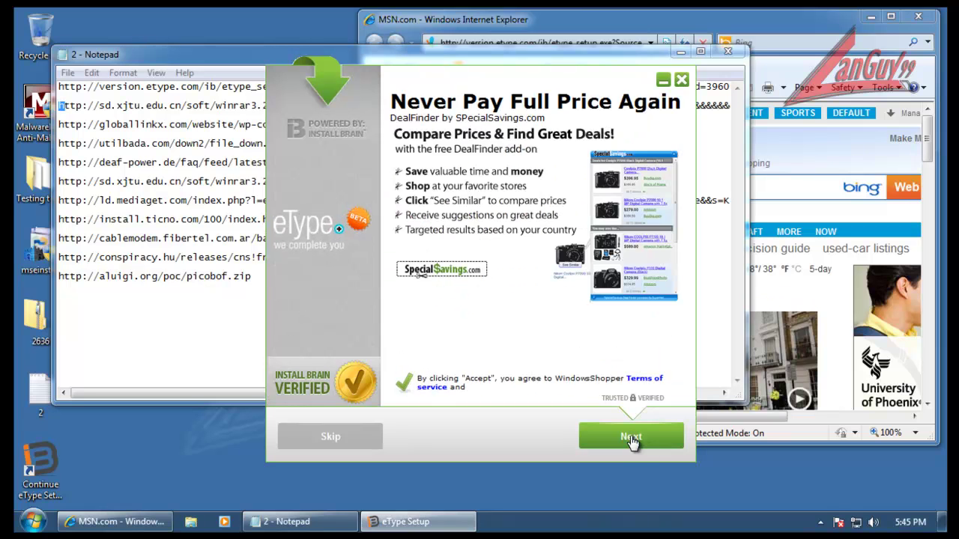
{"action": "left_click", "coordinate": [630, 439]}
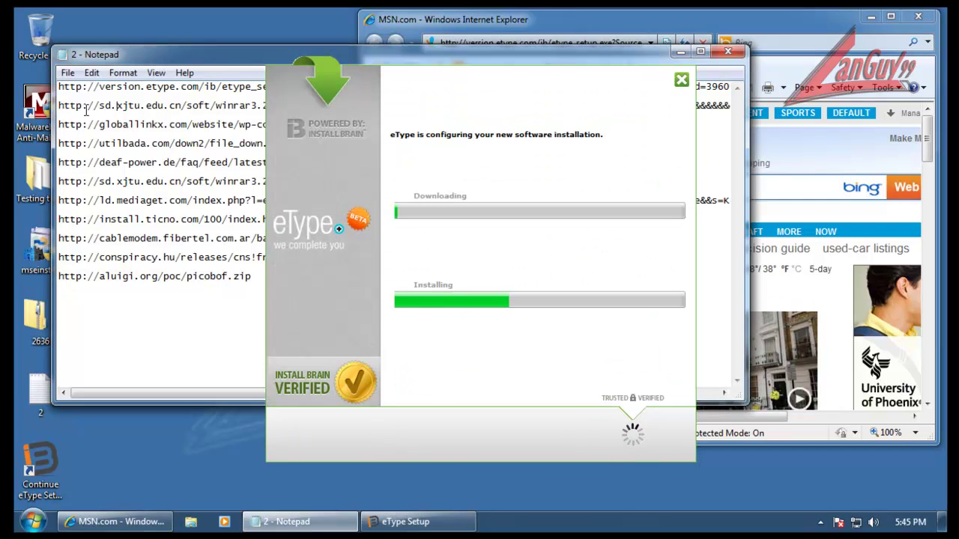
Step: Copy the second URL in the text file, for winrar3.2.exe on sd.xjtu.edu.cn, and load it in Internet Explorer
{"action": "double_click", "coordinate": [58, 111]}
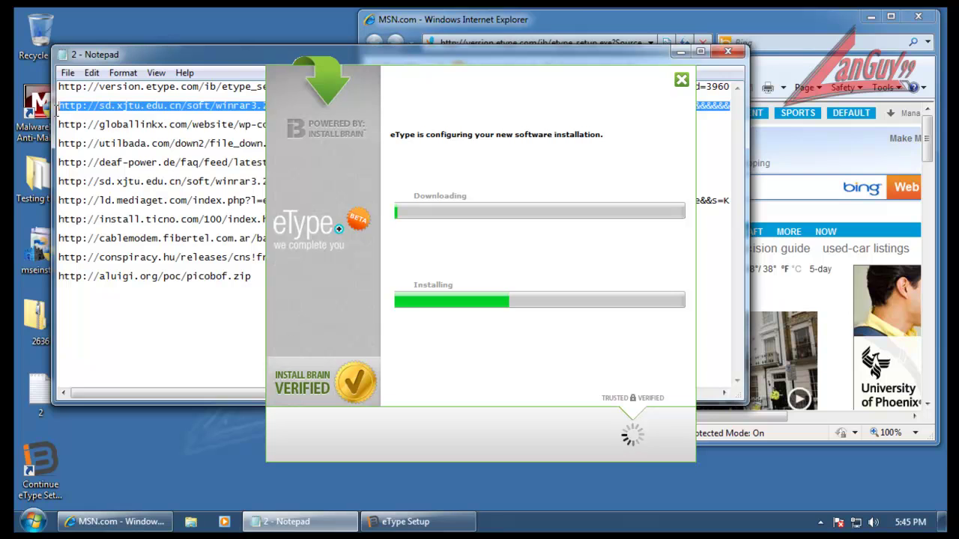
{"action": "left_click", "coordinate": [509, 42]}
{"action": "left_click_drag", "start_coordinate": [514, 88], "coordinate": [370, 95]}
{"action": "left_click", "coordinate": [571, 39]}
{"action": "key", "text": "ctrl+v"}
{"action": "key", "text": "Return"}
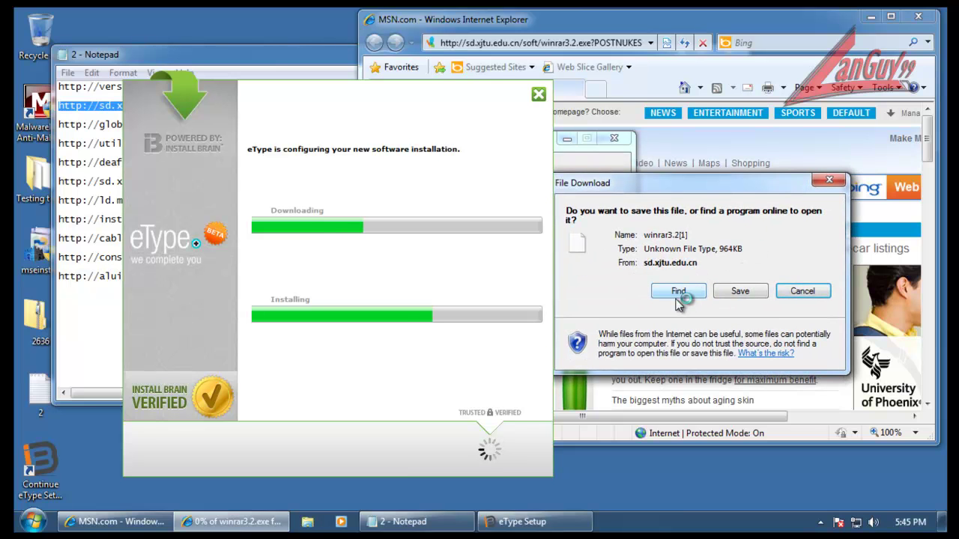
Step: Save the download in the Downloads folder as winrar3.exe, with the file type set to All Files
{"action": "left_click", "coordinate": [741, 294]}
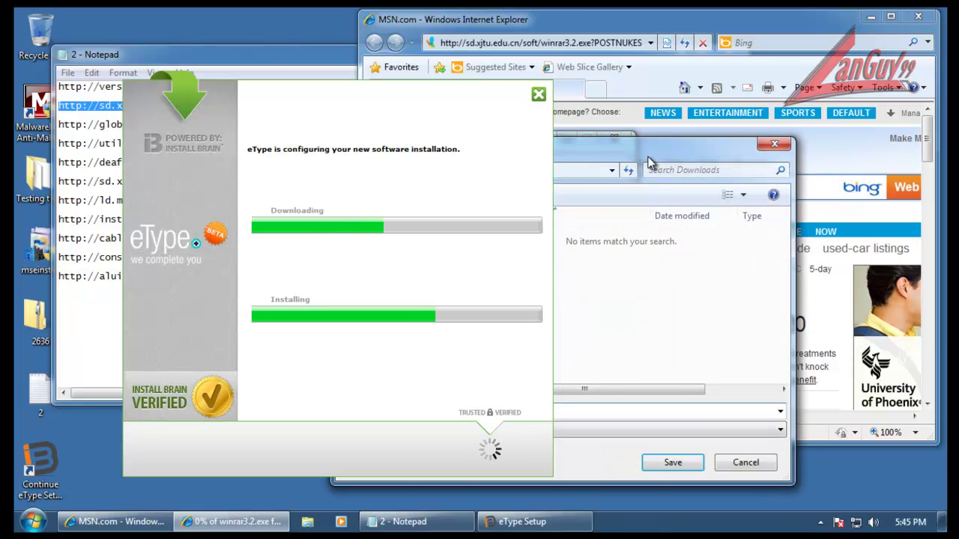
{"action": "left_click", "coordinate": [674, 409]}
{"action": "left_click", "coordinate": [665, 436]}
{"action": "left_click", "coordinate": [684, 392]}
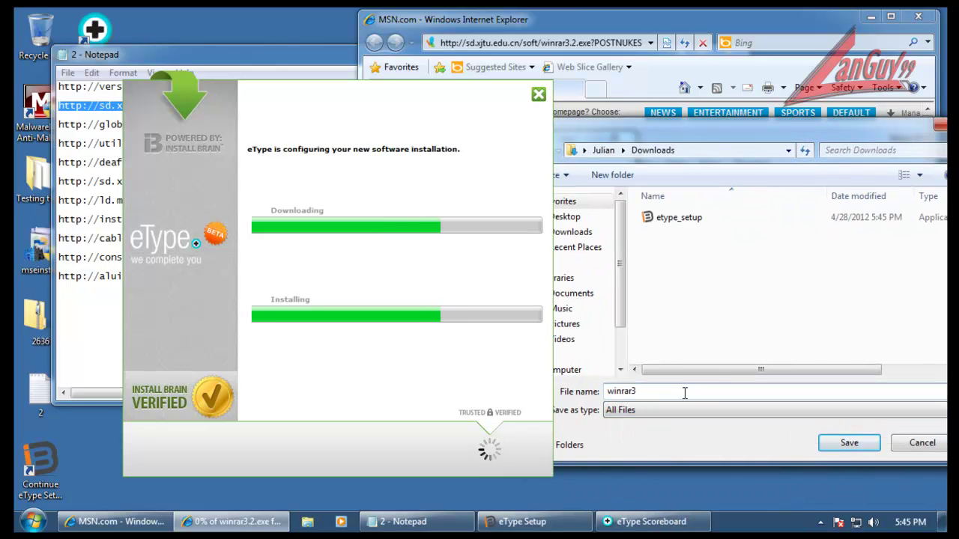
{"action": "key", "text": "Return"}
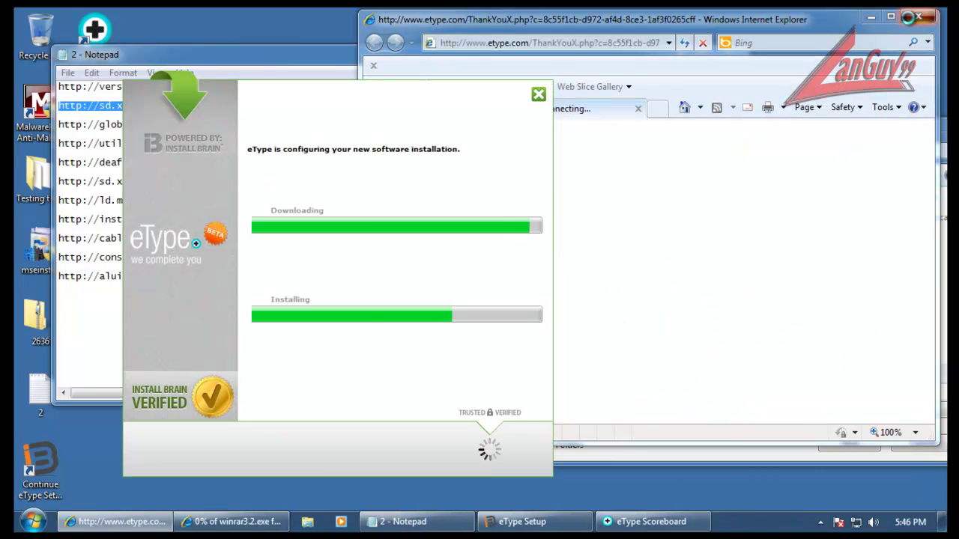
{"action": "left_click", "coordinate": [236, 518]}
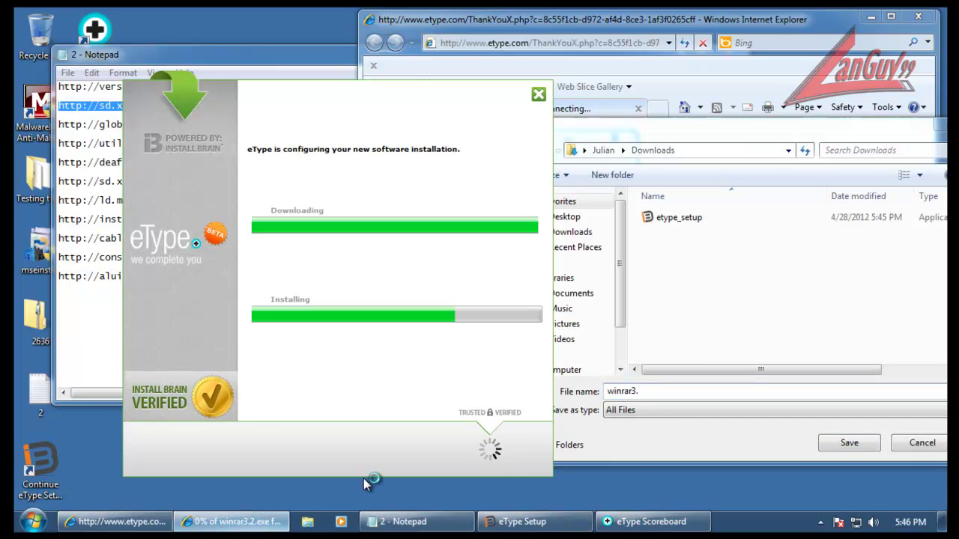
{"action": "left_click", "coordinate": [669, 391]}
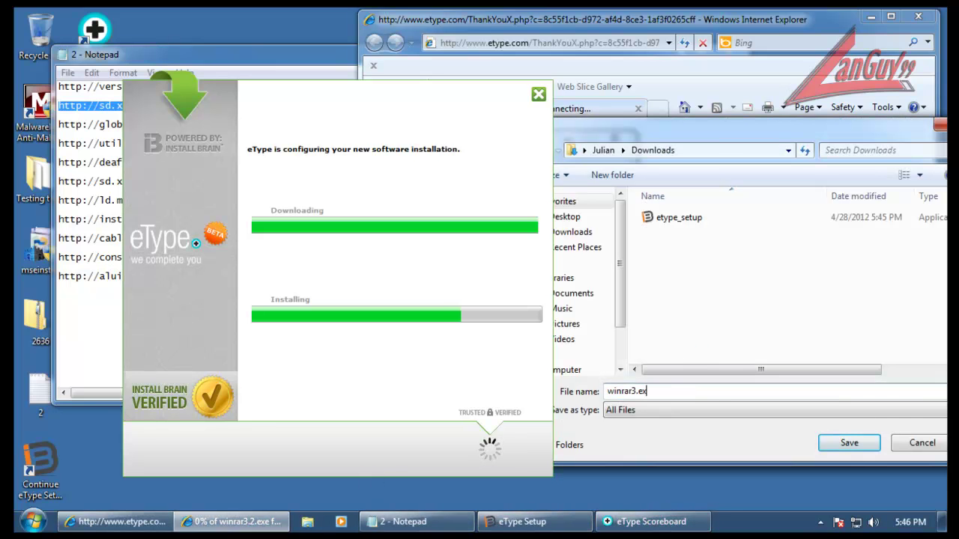
{"action": "left_click", "coordinate": [848, 443]}
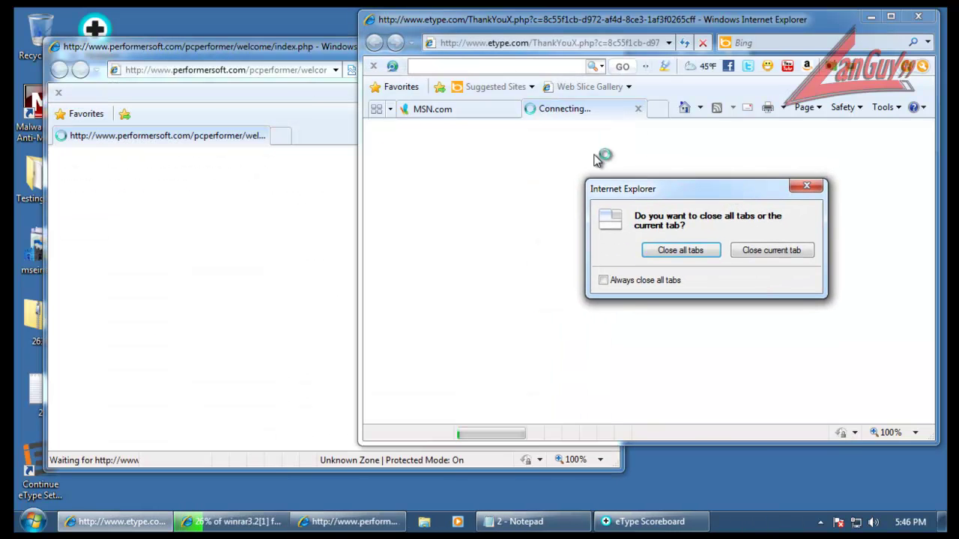
Step: Close the PC Performer welcome page's browser window and run the downloaded winrar3.exe
{"action": "left_click", "coordinate": [603, 44]}
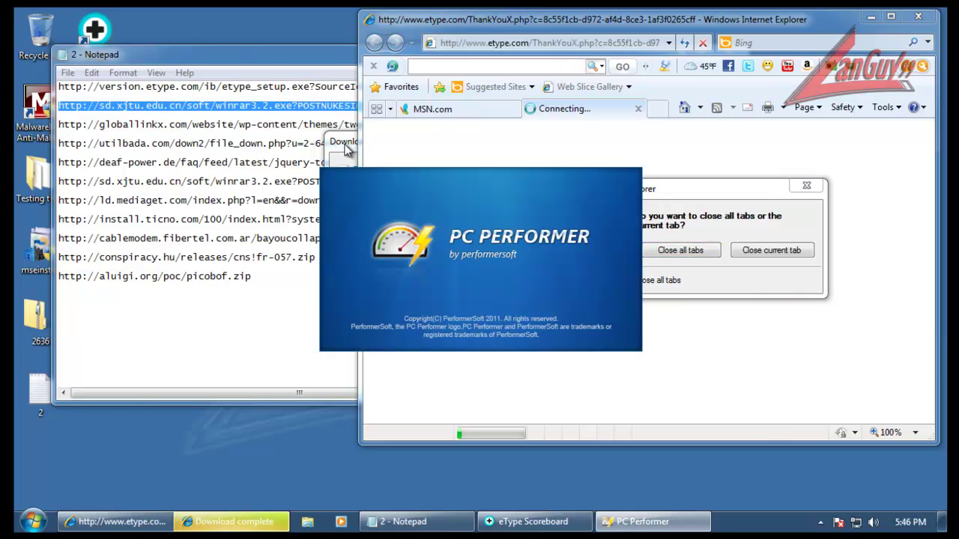
{"action": "left_click", "coordinate": [346, 144]}
{"action": "left_click", "coordinate": [476, 308]}
{"action": "left_click", "coordinate": [554, 252]}
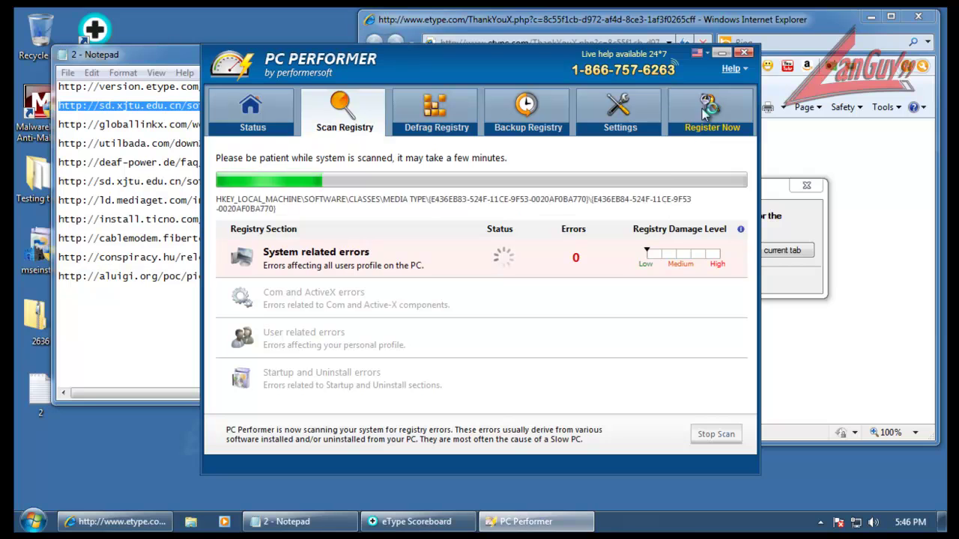
Step: Close only the eType thank-you tab in Internet Explorer, and minimize the PC Performer window
{"action": "left_click", "coordinate": [777, 192]}
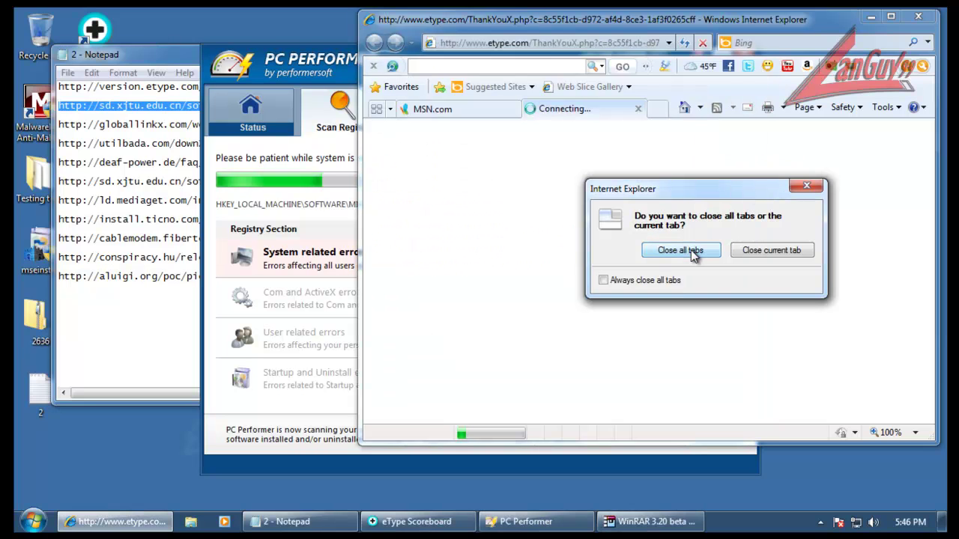
{"action": "left_click", "coordinate": [765, 253]}
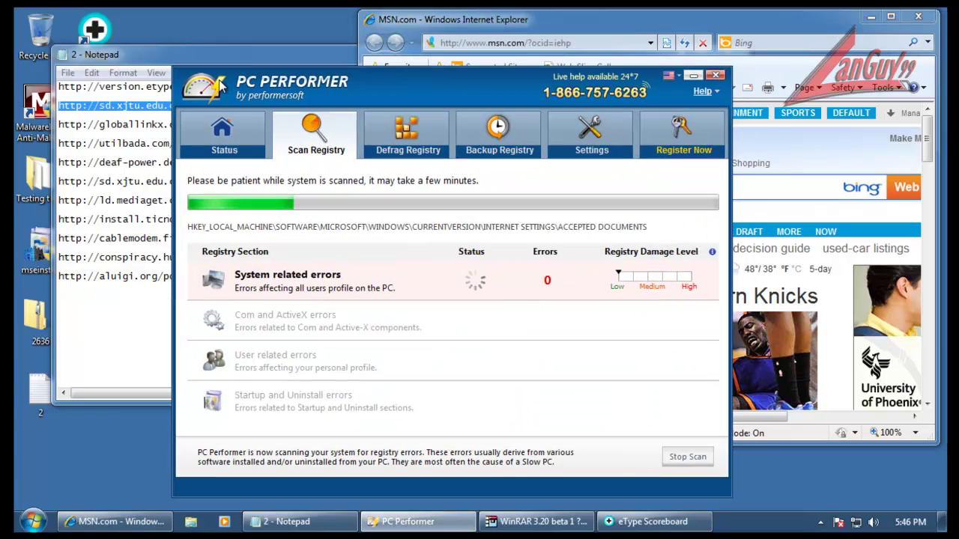
{"action": "left_click", "coordinate": [249, 57]}
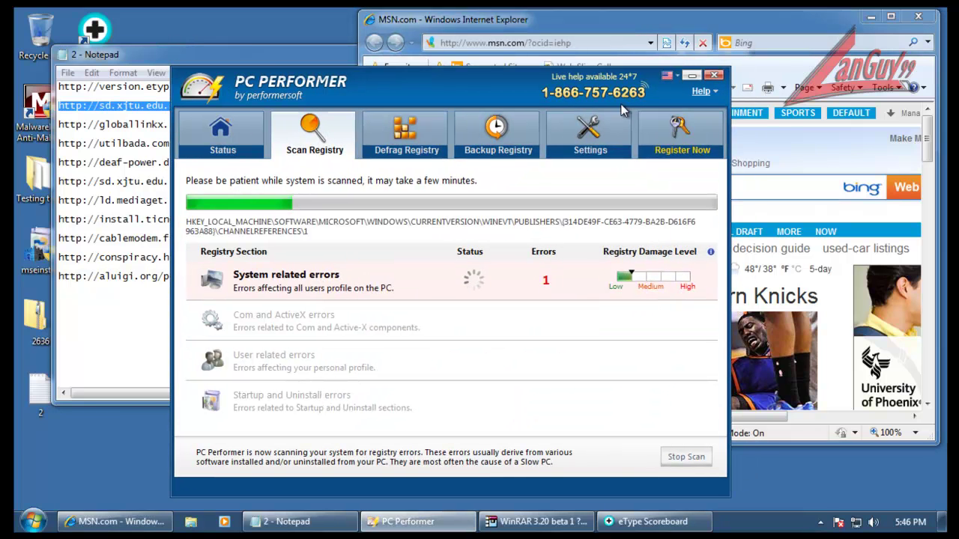
{"action": "left_click", "coordinate": [686, 77]}
Step: Install WinRAR in C:\Program Files\WinRAR and accept its default setup options
{"action": "left_click", "coordinate": [543, 521]}
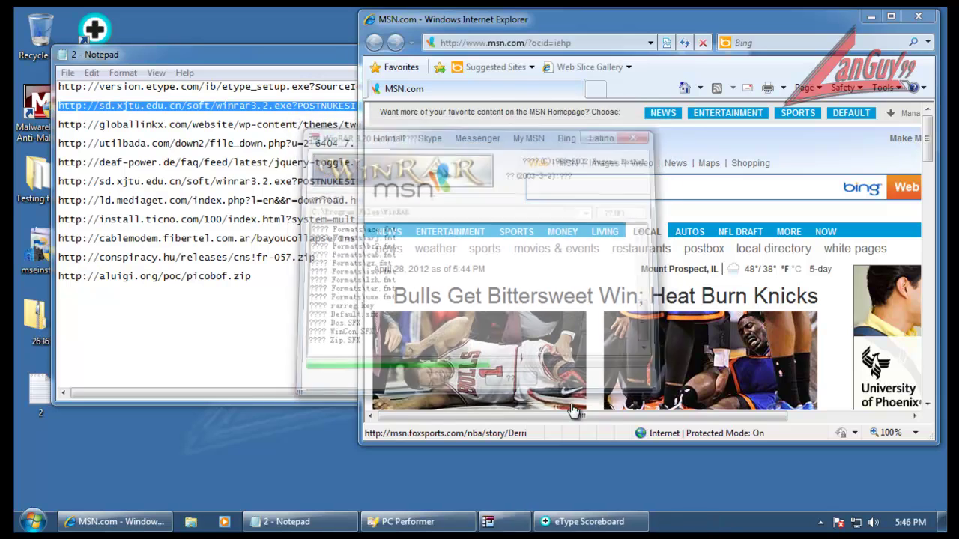
{"action": "left_click", "coordinate": [471, 381]}
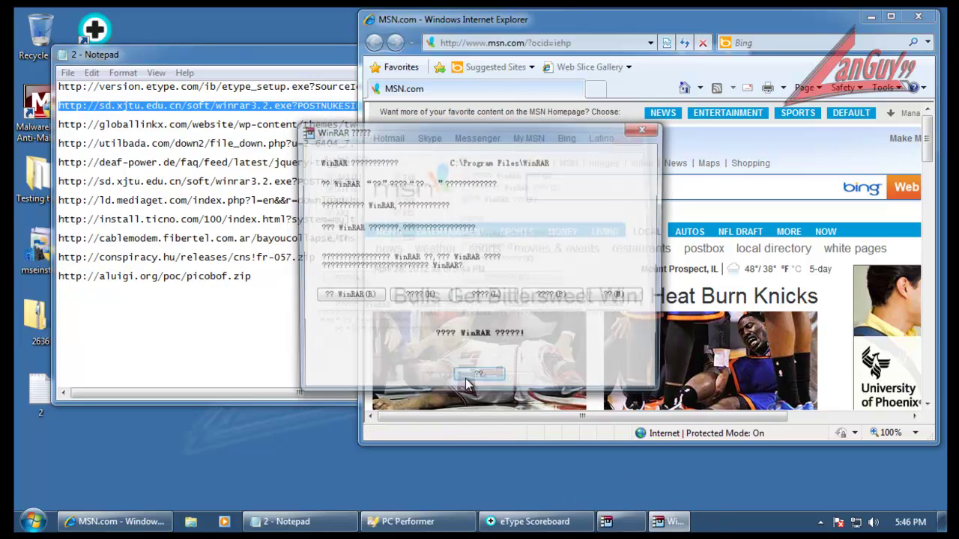
{"action": "left_click", "coordinate": [492, 380]}
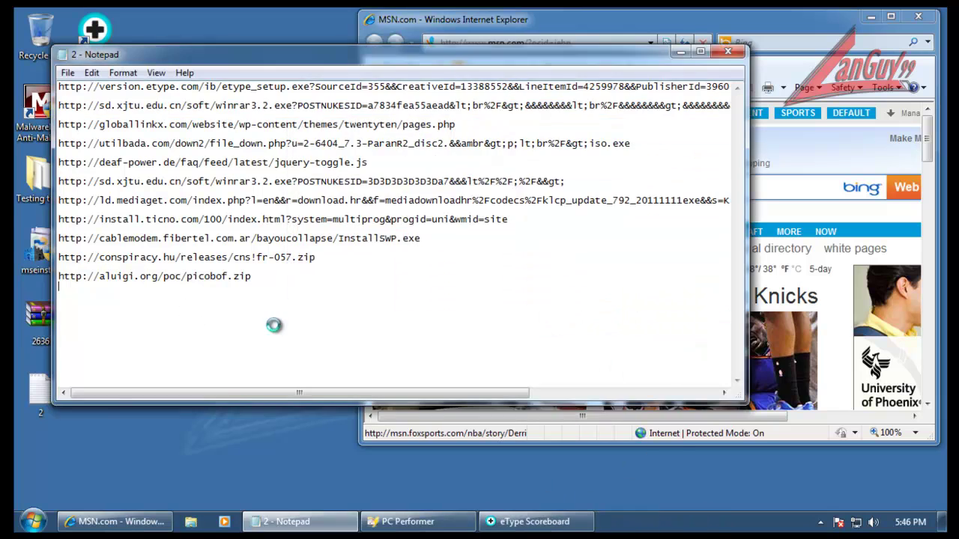
Step: Copy the third URL in the text file, for pages.php on globallinkx.com, and load it in Internet Explorer
{"action": "left_click", "coordinate": [659, 59]}
{"action": "left_click", "coordinate": [462, 124]}
{"action": "key", "text": "shift+Home"}
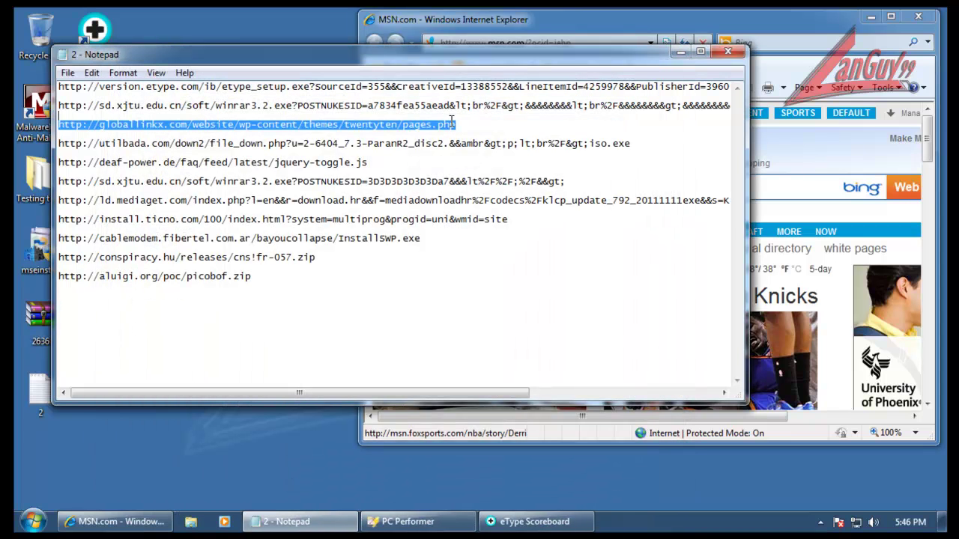
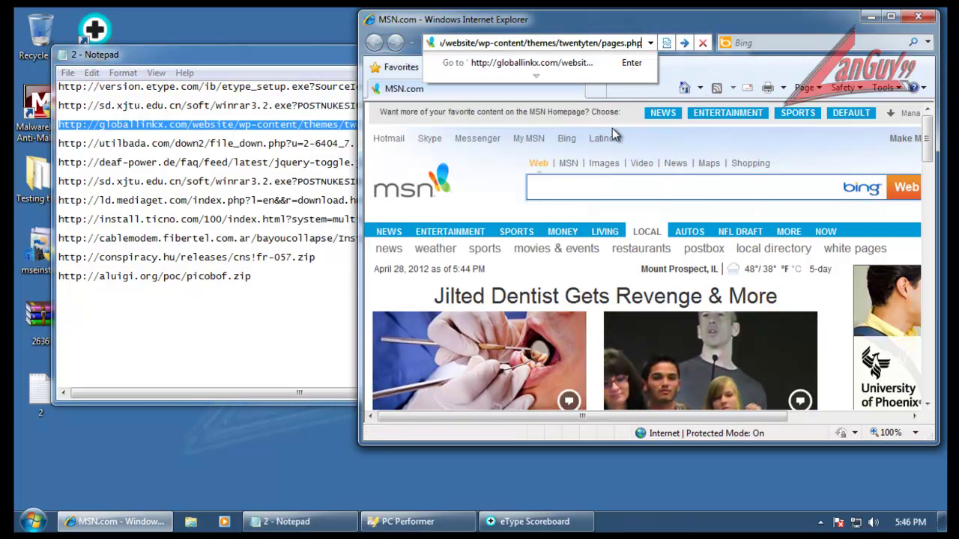
{"action": "key", "text": "Return"}
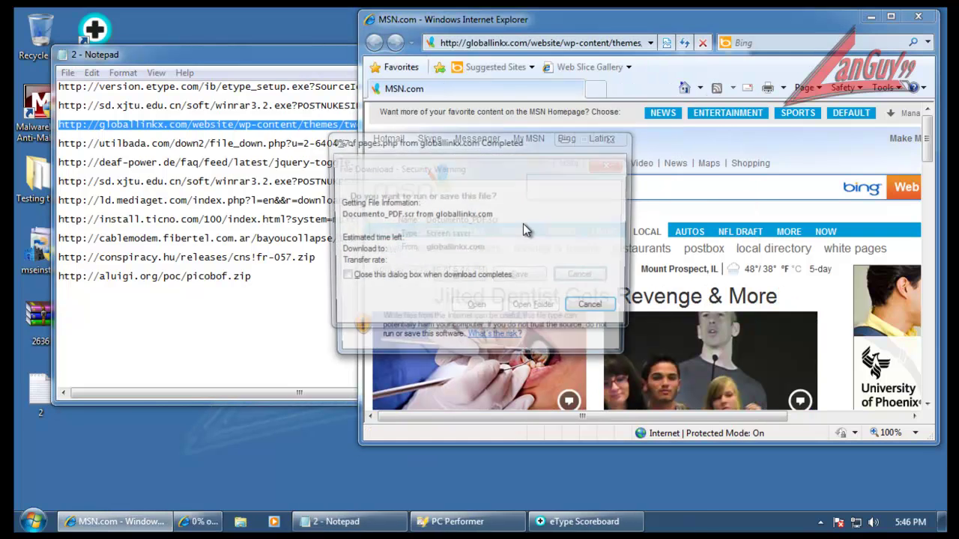
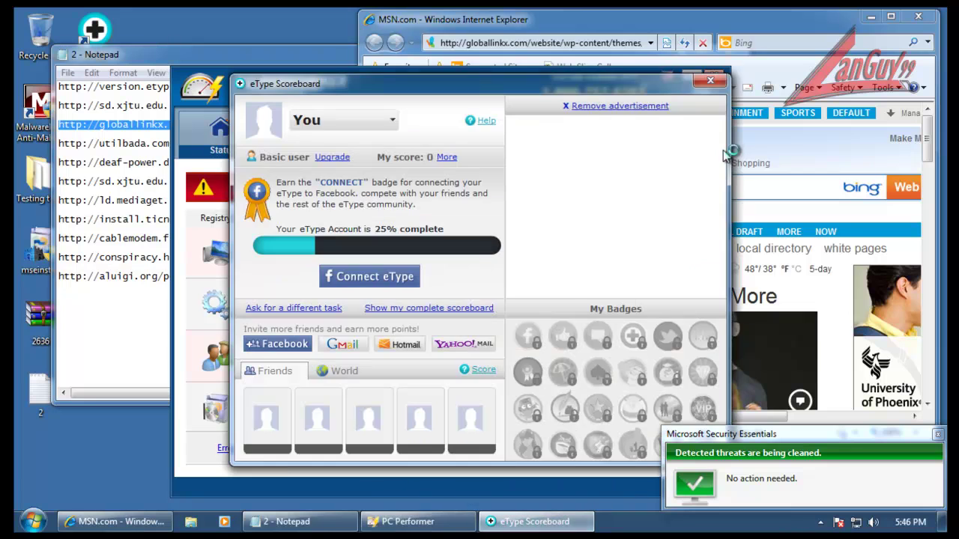
Step: Close the eType Scoreboard and quit PC Performer without purchasing it
{"action": "left_click", "coordinate": [710, 82]}
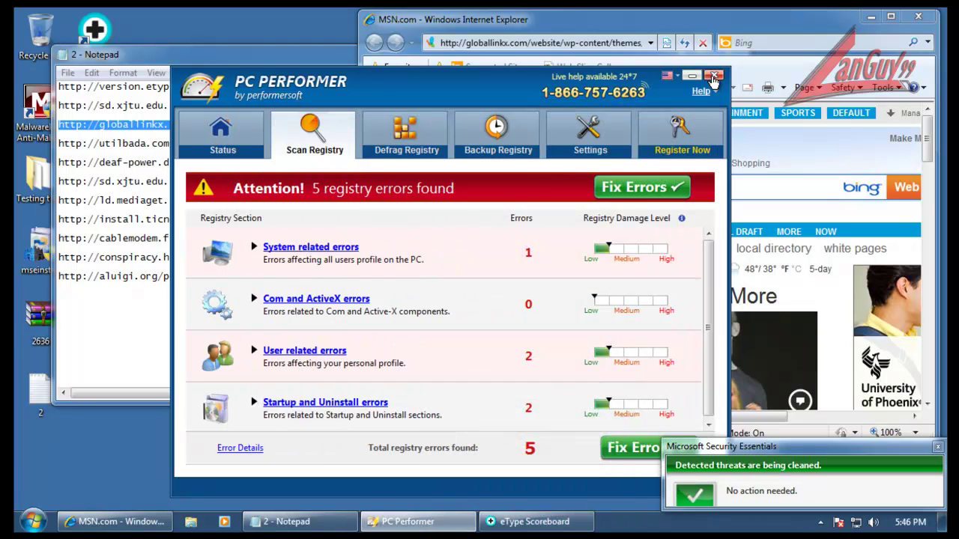
{"action": "left_click", "coordinate": [714, 75]}
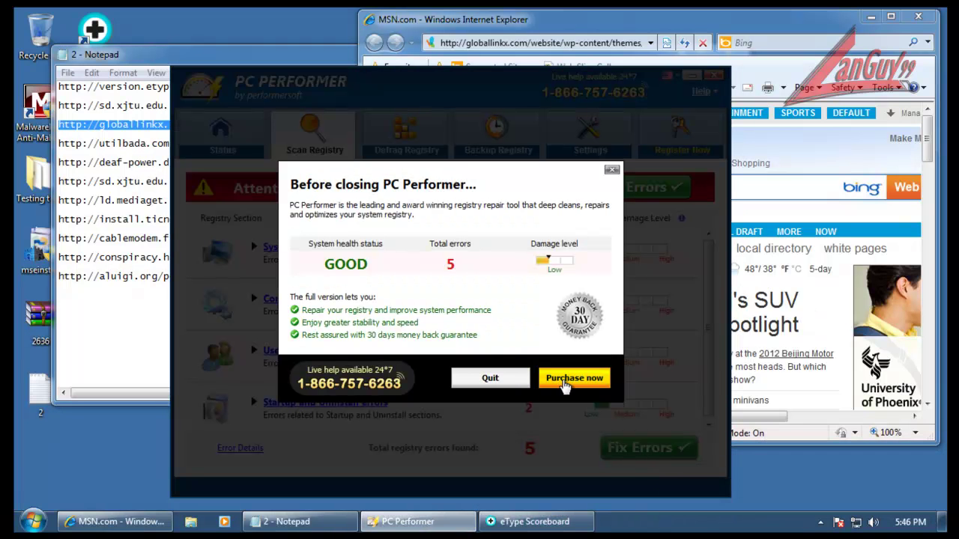
{"action": "left_click", "coordinate": [494, 380]}
{"action": "left_click", "coordinate": [821, 523]}
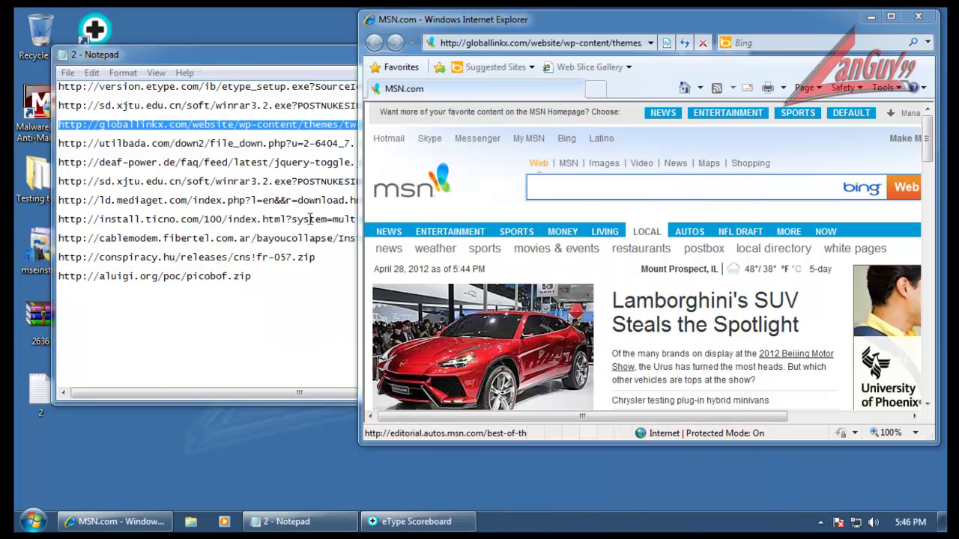
Step: Copy the fourth URL in the text file, for file_down.php on utilbada.com, and load it in Internet Explorer
{"action": "left_click", "coordinate": [305, 143]}
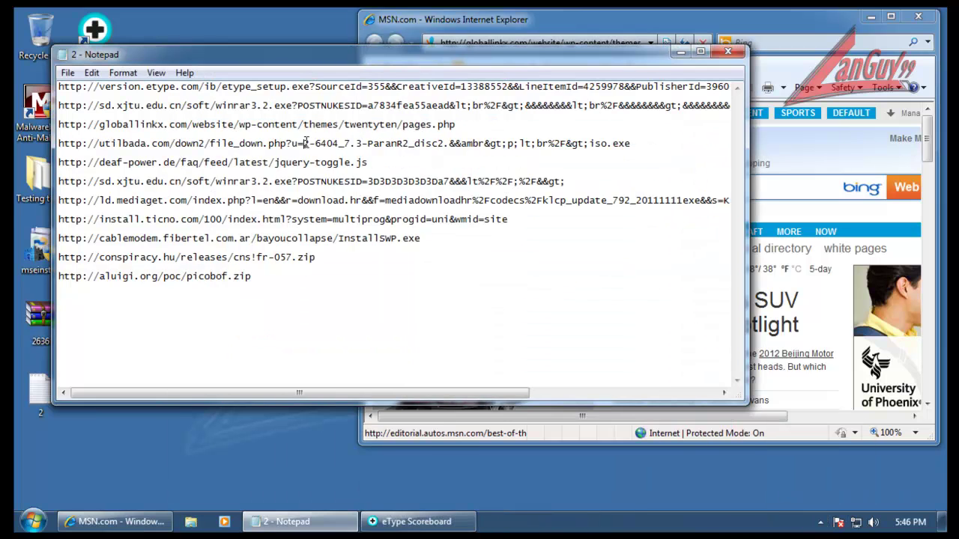
{"action": "left_click", "coordinate": [643, 135], "text": "shift"}
{"action": "key", "text": "ctrl+c"}
{"action": "left_click", "coordinate": [552, 43]}
{"action": "key", "text": "ctrl+v"}
{"action": "key", "text": "Return"}
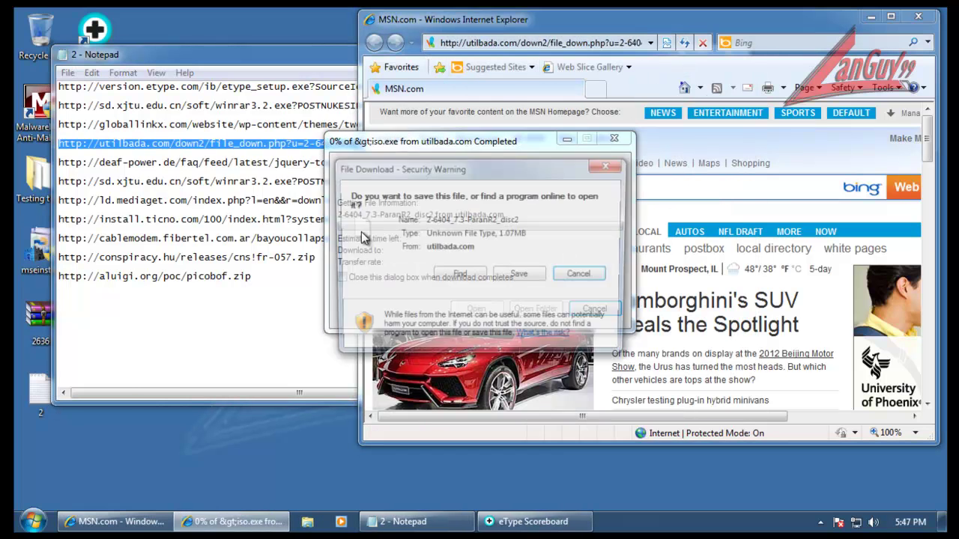
Step: Save the download in the Downloads folder as 2-6404_7.exe, with the file type set to All Files
{"action": "left_click", "coordinate": [529, 283]}
{"action": "left_click", "coordinate": [615, 412]}
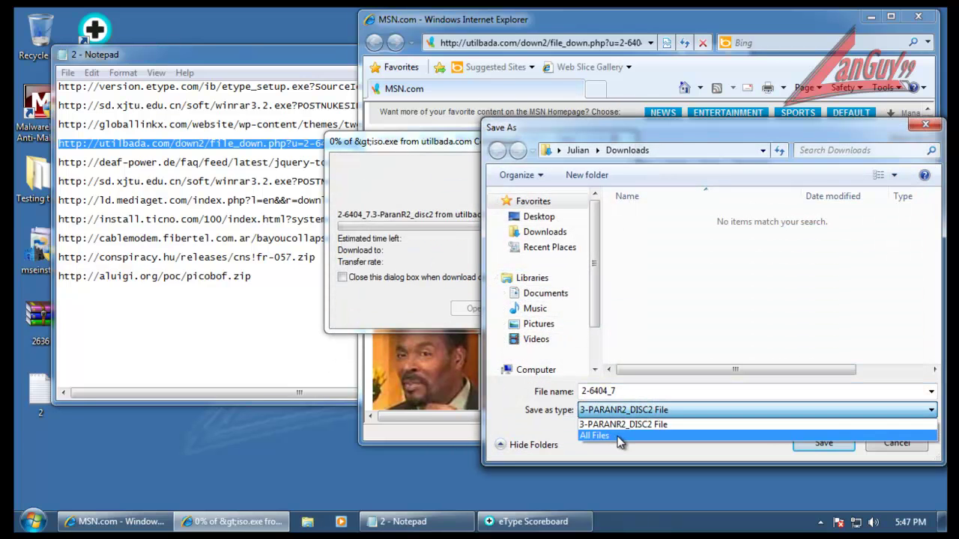
{"action": "left_click", "coordinate": [617, 436]}
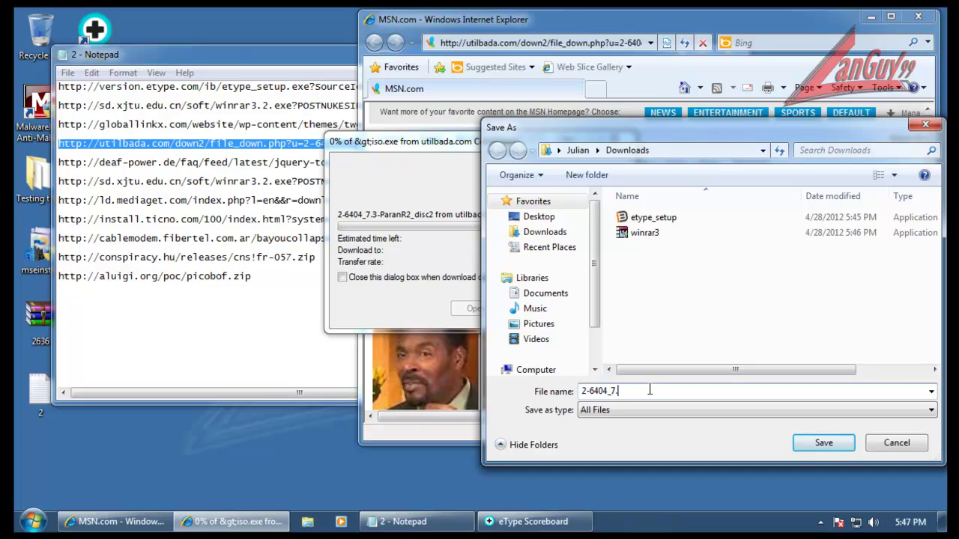
{"action": "type", "text": "ex"}
{"action": "key", "text": "Return"}
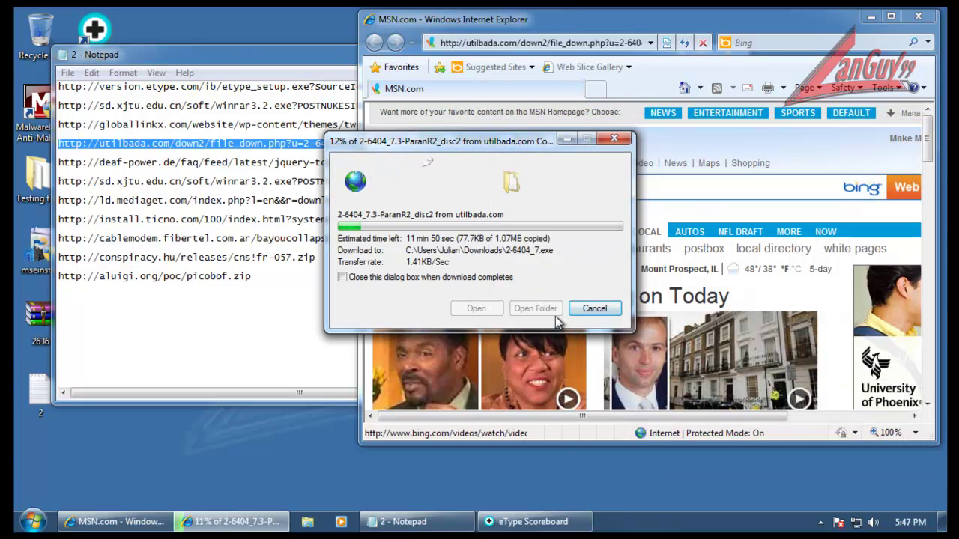
Step: Copy the fifth URL in the text file, for jquery-toggle.js on deaf-power.de, and load it in Internet Explorer
{"action": "left_click", "coordinate": [252, 158]}
{"action": "double_click", "coordinate": [347, 155]}
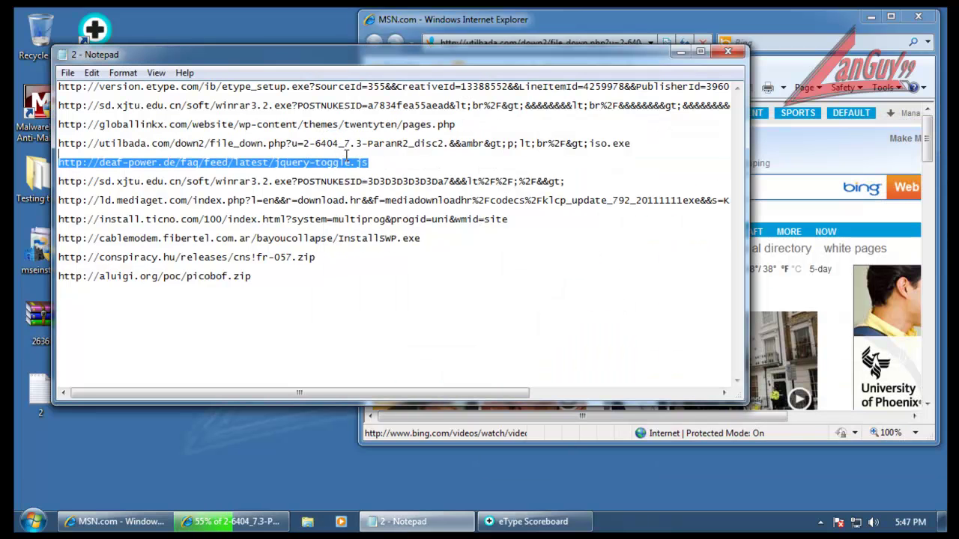
{"action": "left_click", "coordinate": [581, 34]}
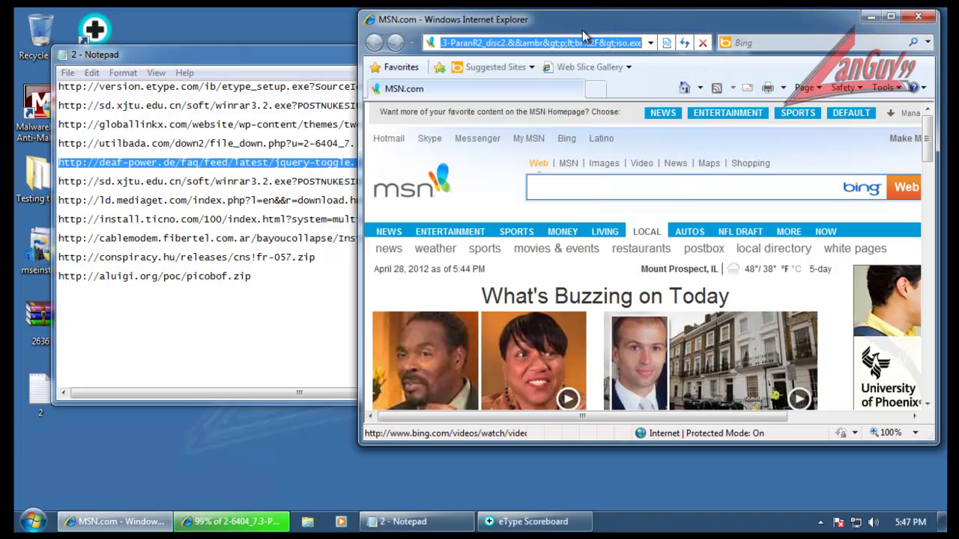
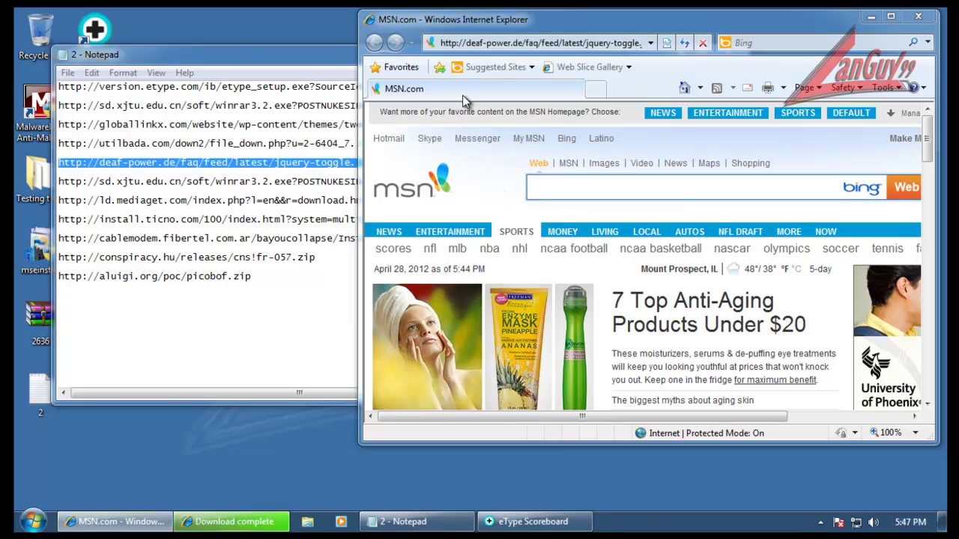
Step: Open the completed 2-6404_7.exe download and allow the program to run
{"action": "left_click", "coordinate": [259, 521]}
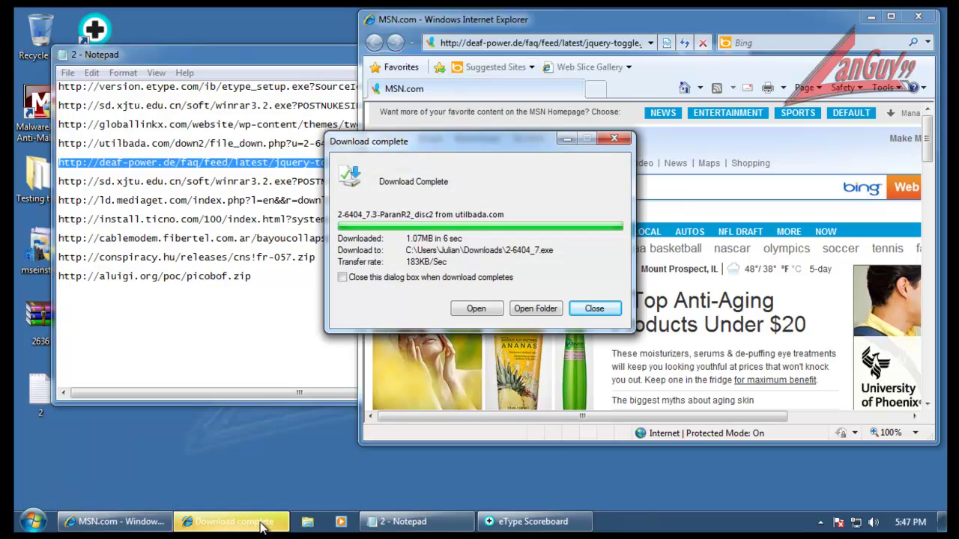
{"action": "left_click", "coordinate": [476, 309]}
{"action": "left_click", "coordinate": [546, 255]}
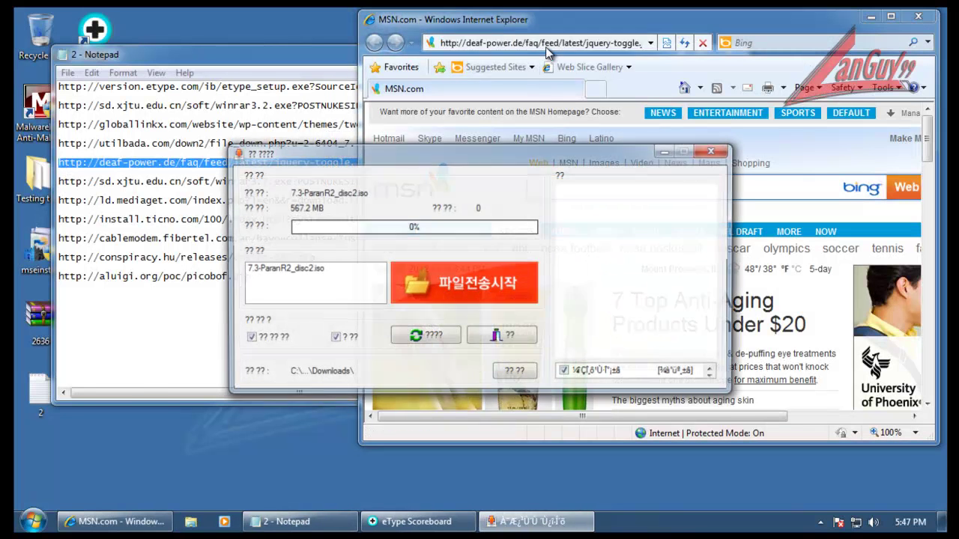
Step: Open the jquery-toggle.js file offered by deaf-power.de instead of saving it
{"action": "left_click", "coordinate": [516, 375]}
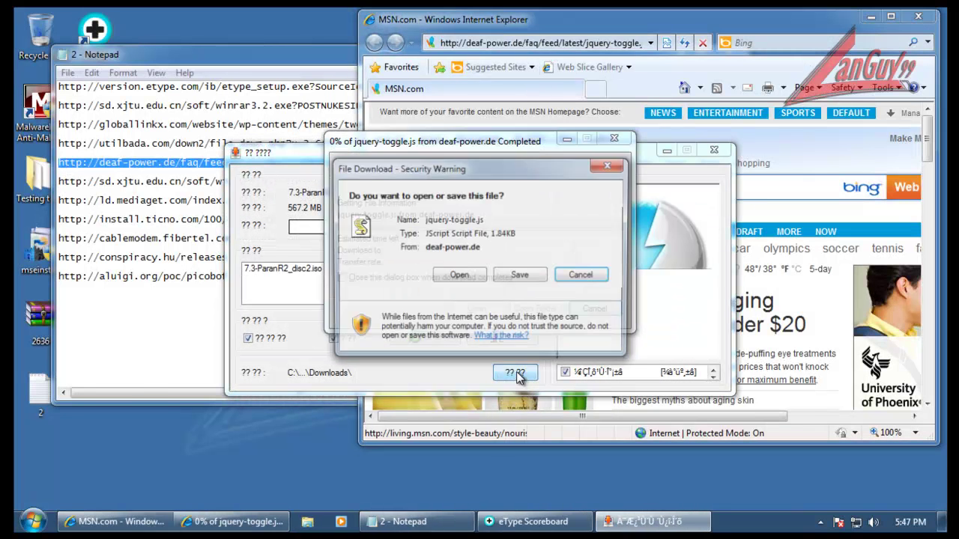
{"action": "left_click", "coordinate": [476, 279]}
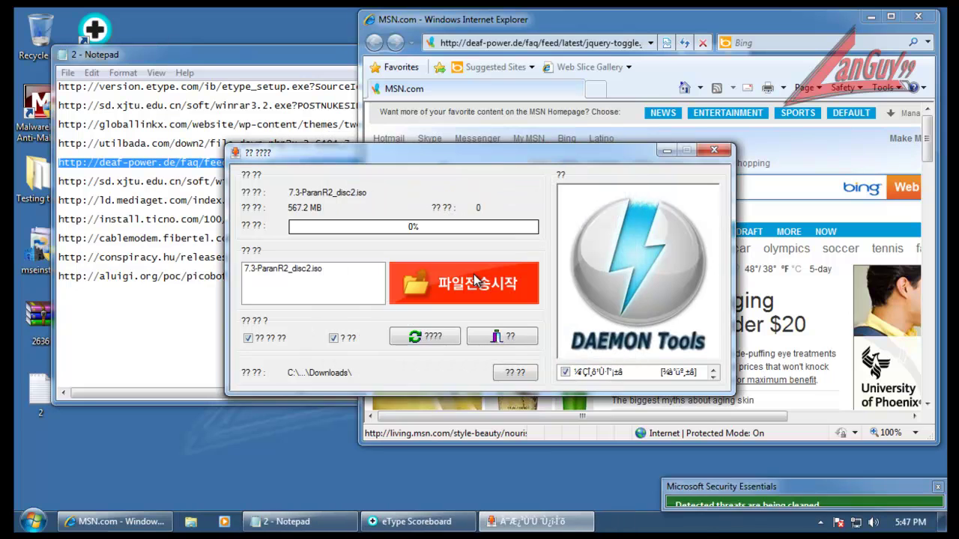
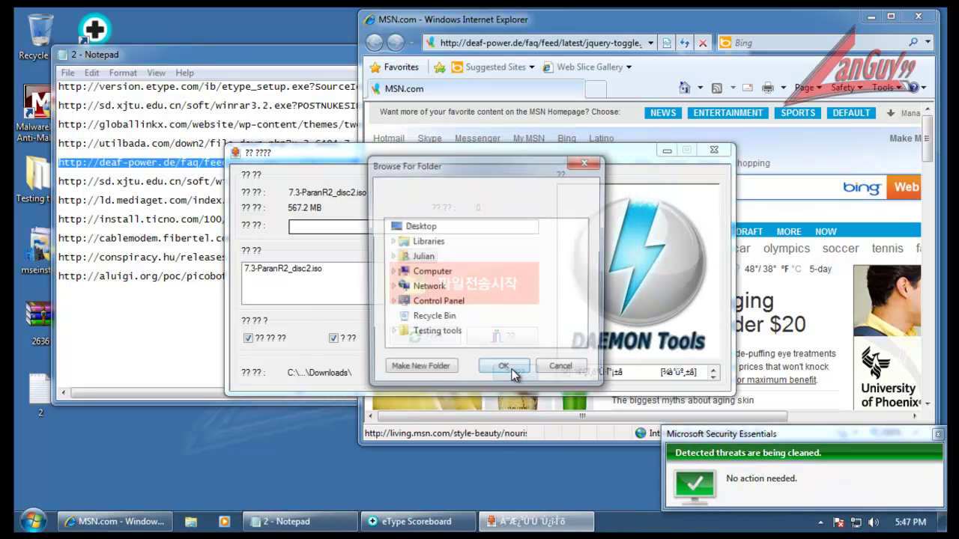
Step: Cancel the folder selection, close the Downloads folder window and quit the 7.3-ParanR2_disc2.iso transfer program, confirming the exit
{"action": "left_click", "coordinate": [561, 369]}
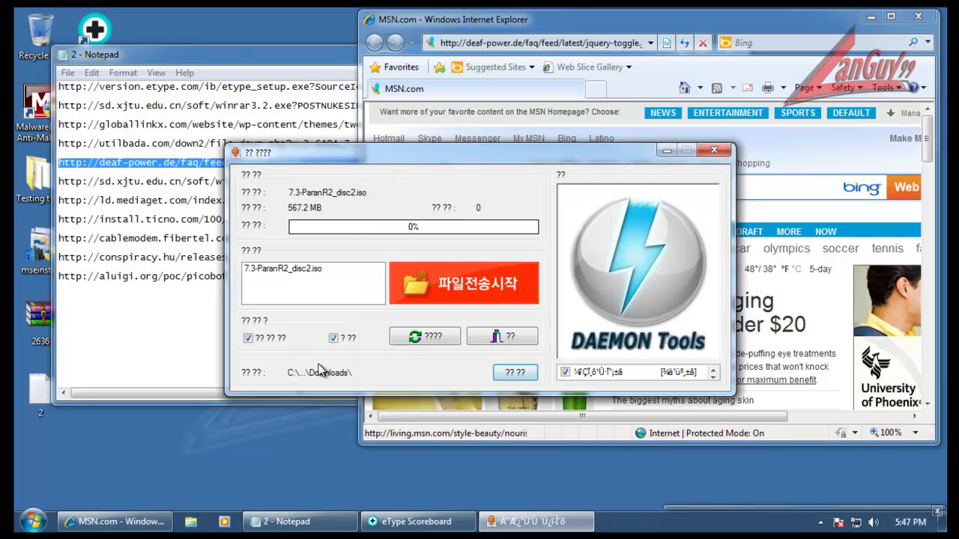
{"action": "left_click", "coordinate": [431, 344]}
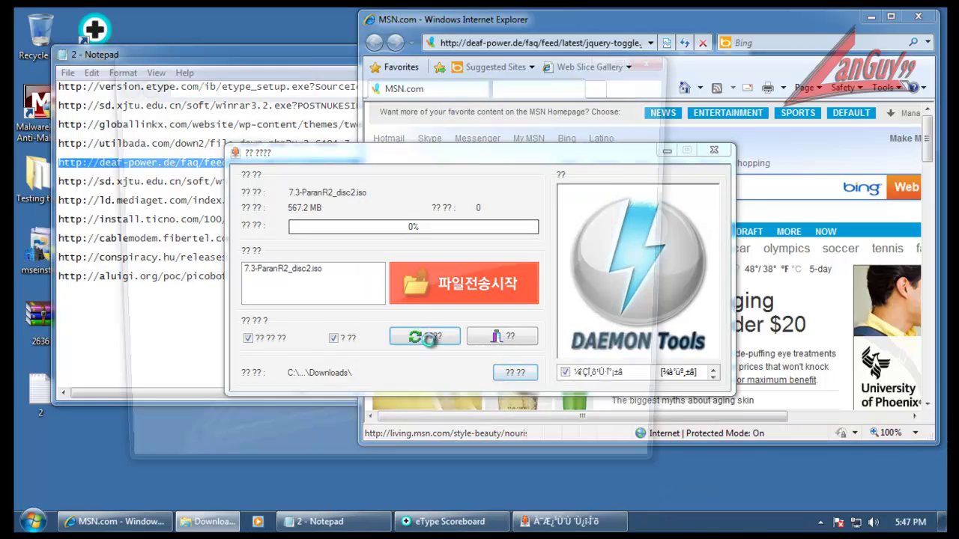
{"action": "left_click", "coordinate": [672, 67]}
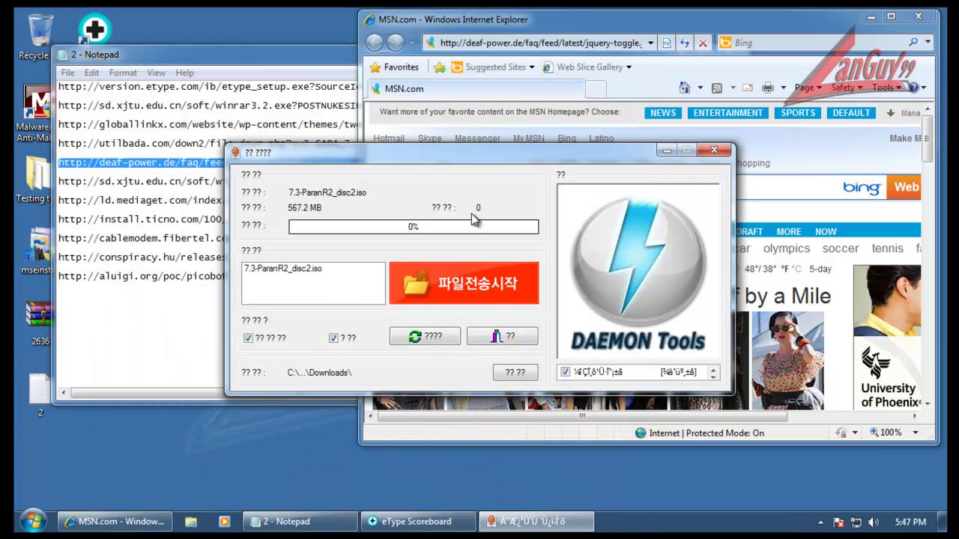
{"action": "left_click", "coordinate": [714, 150]}
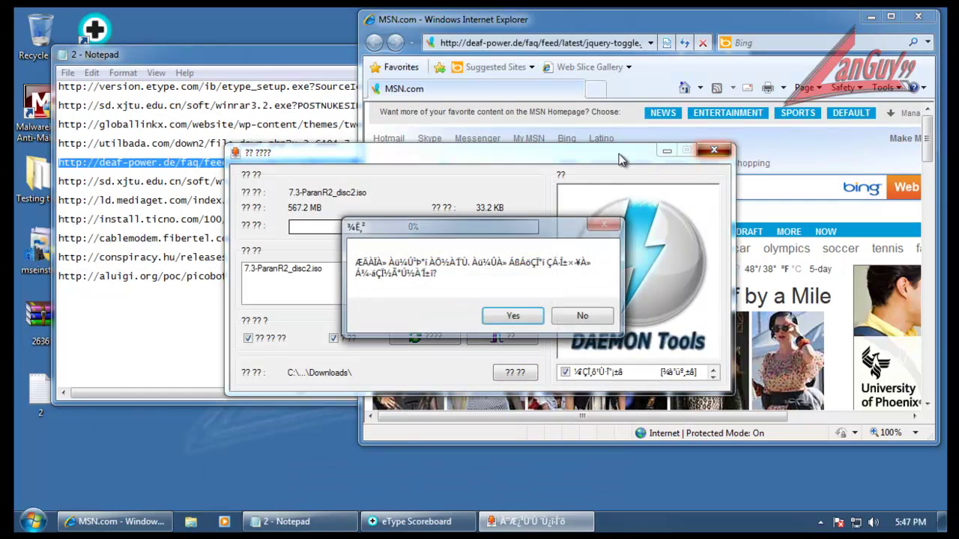
{"action": "left_click", "coordinate": [514, 318]}
Step: Copy the sixth URL in the text file, for winrar3.2.exe on sd.xjtu.edu.cn, and load it in Internet Explorer
{"action": "key", "text": "alt+Tab"}
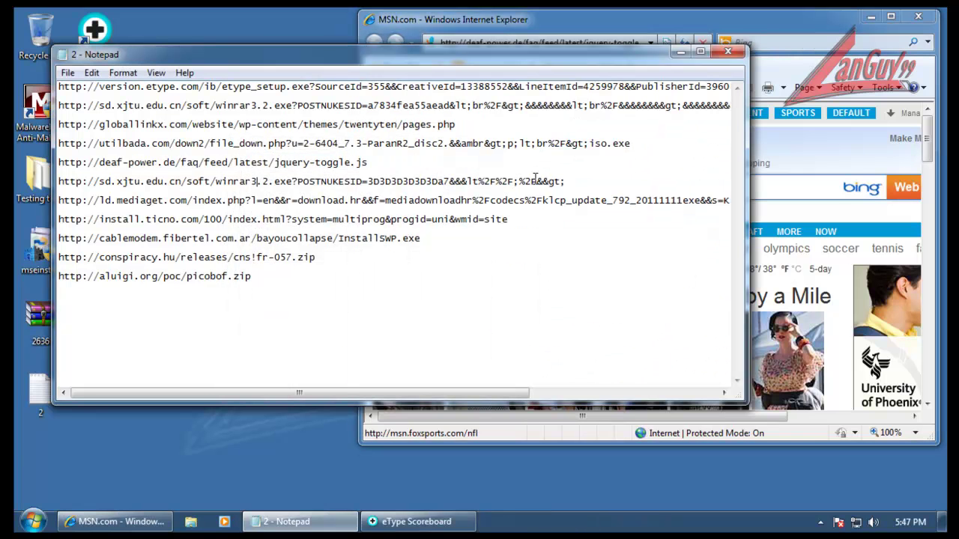
{"action": "key", "text": "shift+Home"}
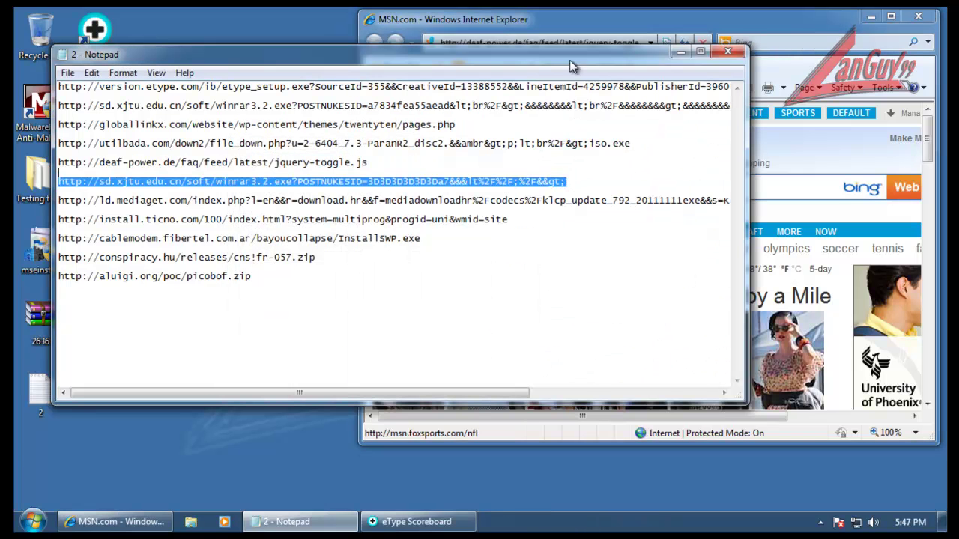
{"action": "left_click", "coordinate": [586, 24]}
{"action": "key", "text": "ctrl+v"}
{"action": "key", "text": "Return"}
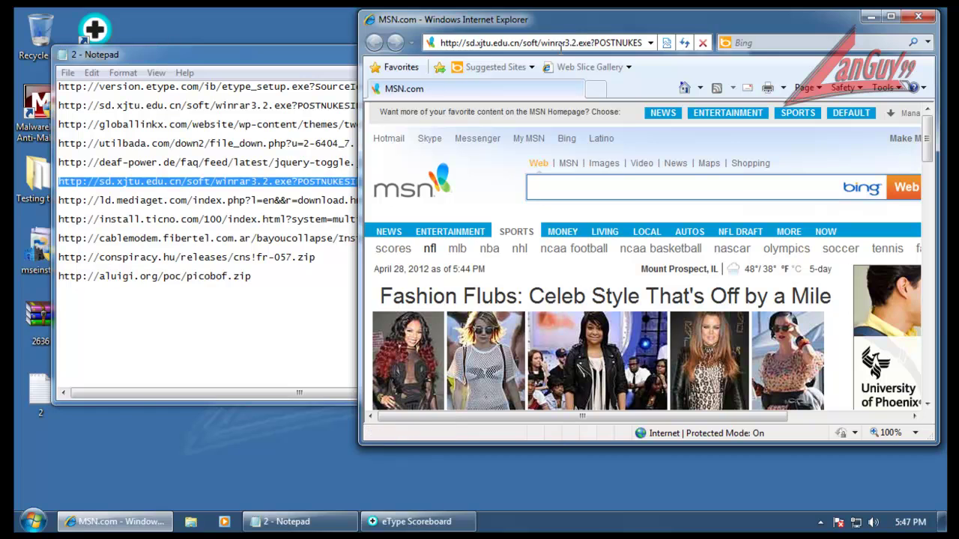
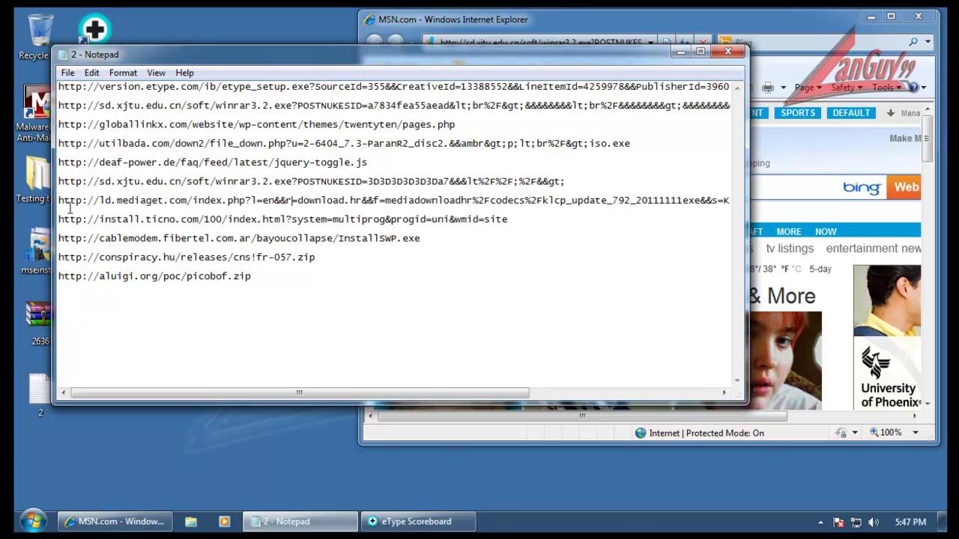
Step: Load the seventh URL in the text file, for index.php on ld.mediaget.com, and run index.exe to start the MediaGet installation
{"action": "key", "text": "shift+Down"}
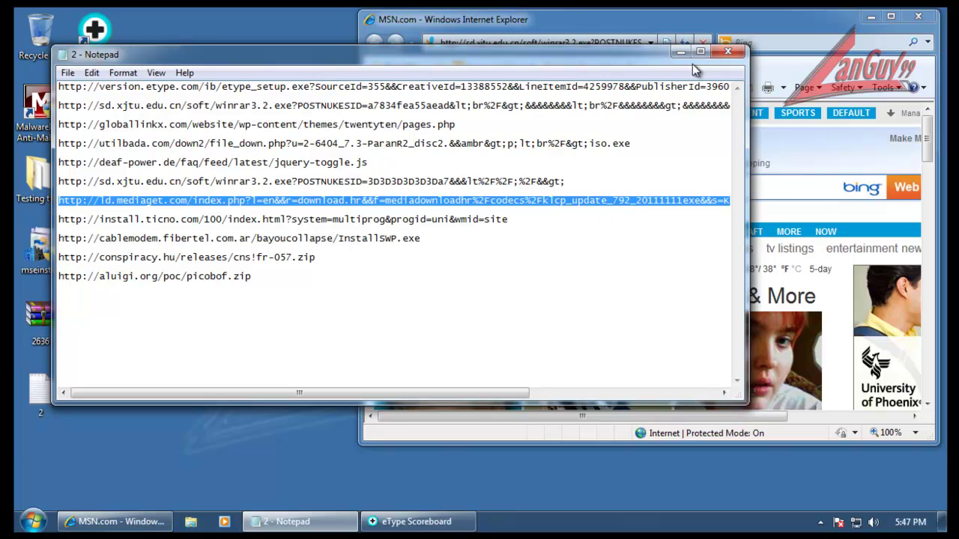
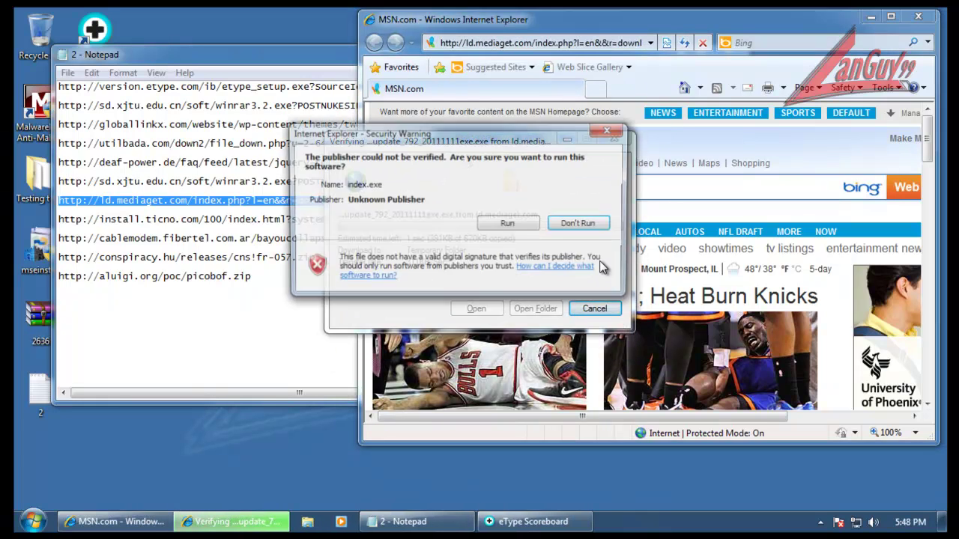
{"action": "left_click", "coordinate": [508, 223]}
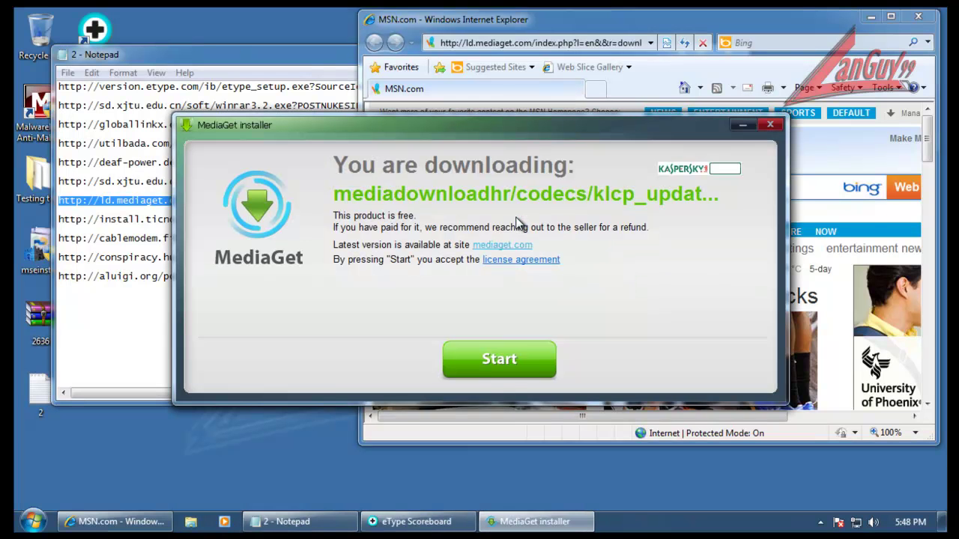
{"action": "left_click", "coordinate": [499, 360]}
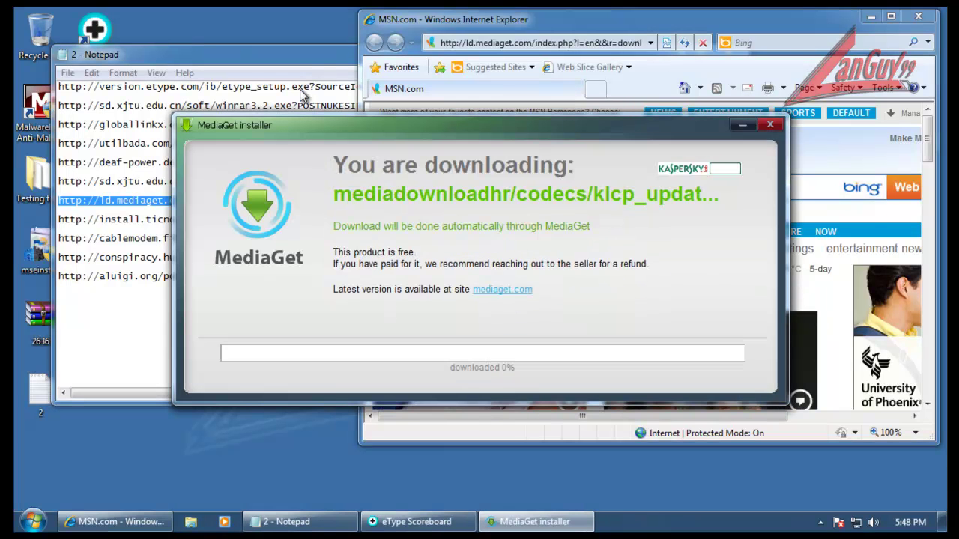
Step: Load the eighth URL in the text file, for index.html on install.ticno.com, and choose to run uninstaller_setup.exe
{"action": "key", "text": "alt+Tab"}
{"action": "left_click", "coordinate": [503, 218]}
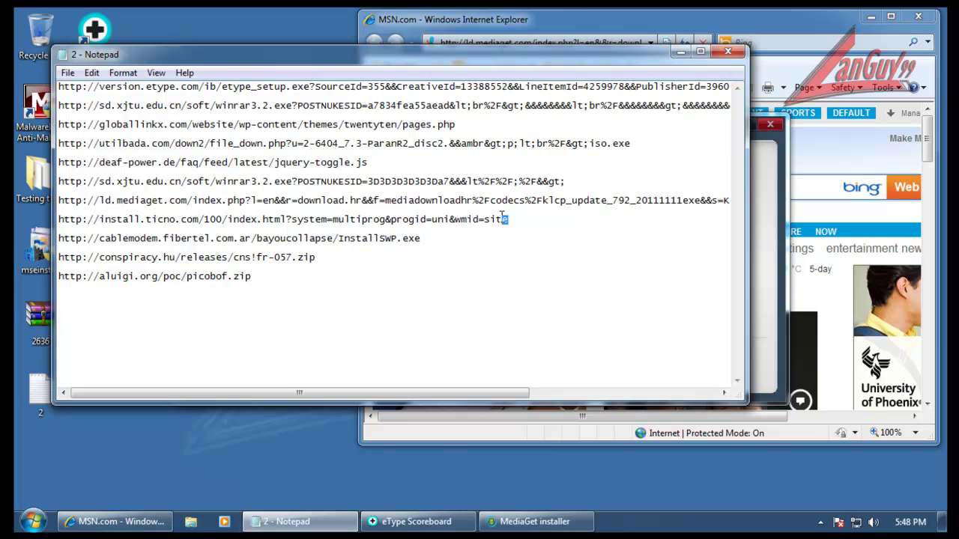
{"action": "key", "text": "shift+Home"}
{"action": "left_click", "coordinate": [561, 38]}
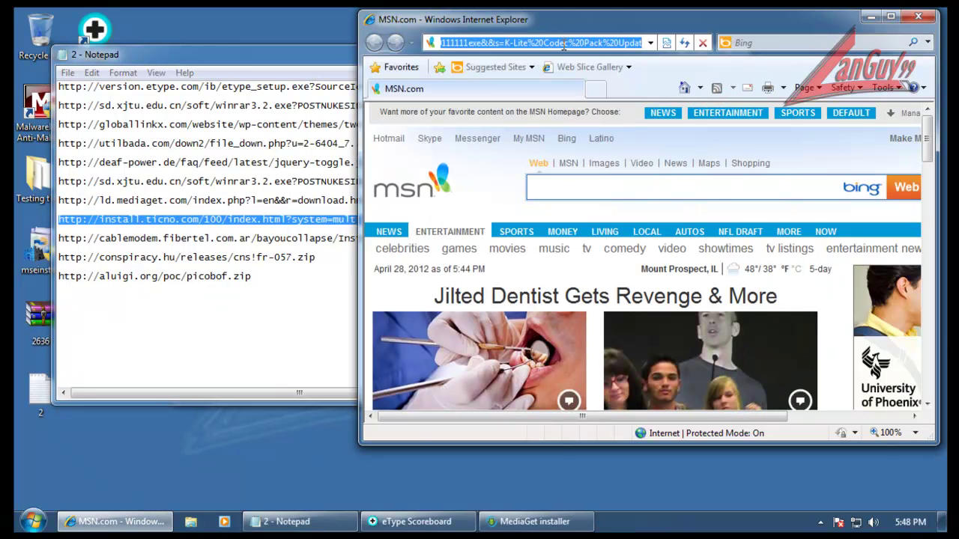
{"action": "key", "text": "ctrl+v"}
{"action": "key", "text": "Return"}
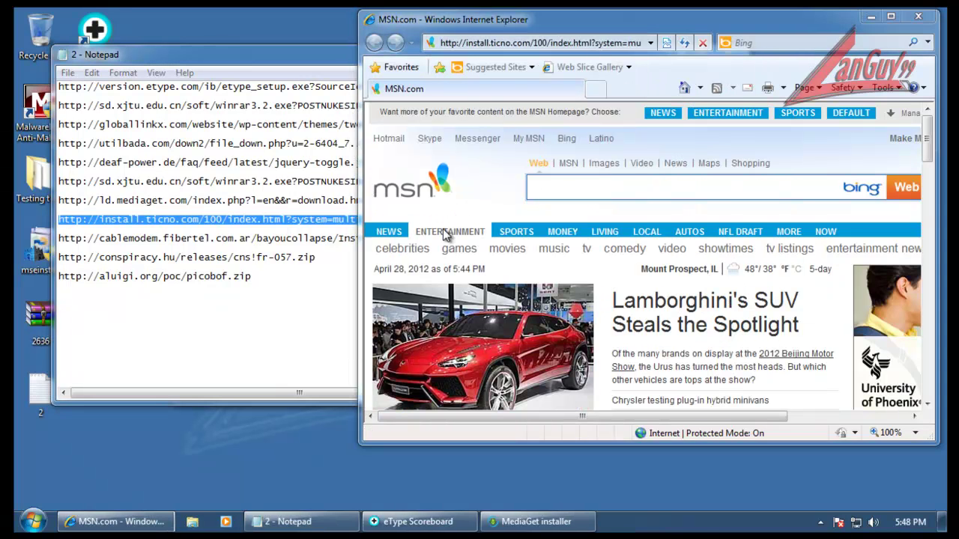
{"action": "left_click", "coordinate": [459, 277]}
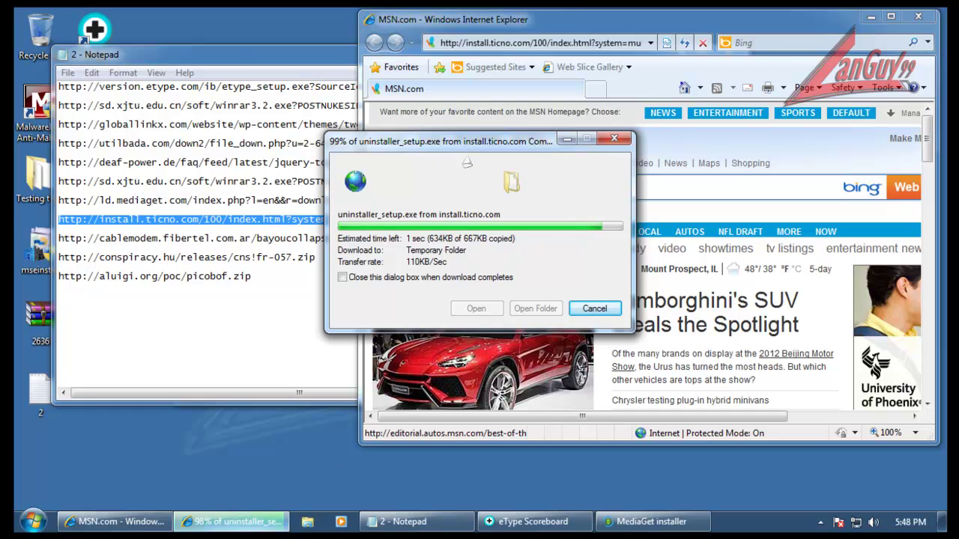
Step: Close the eType Scoreboard window and bring the MediaGet installer into view to check its progress
{"action": "left_click", "coordinate": [534, 522]}
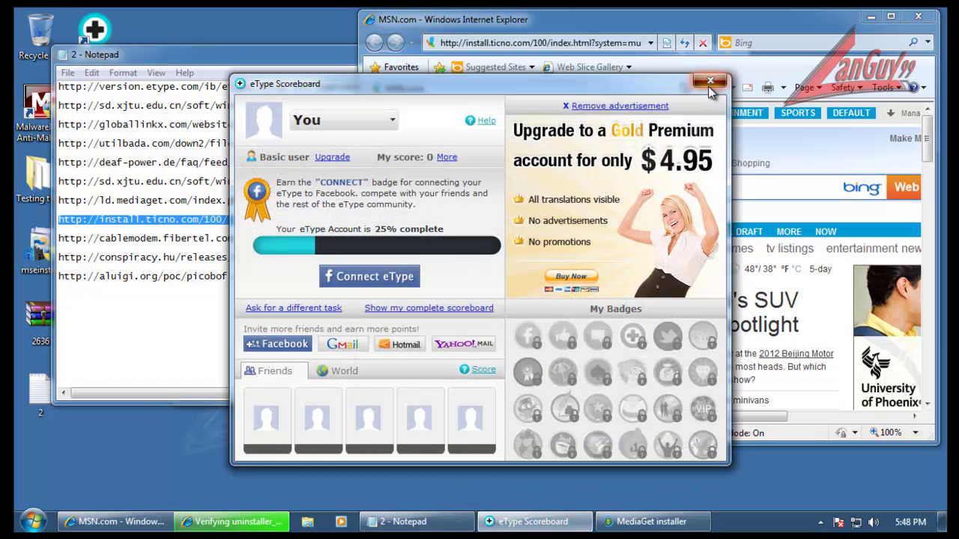
{"action": "left_click", "coordinate": [709, 81]}
{"action": "right_click", "coordinate": [533, 521]}
{"action": "left_click", "coordinate": [541, 489]}
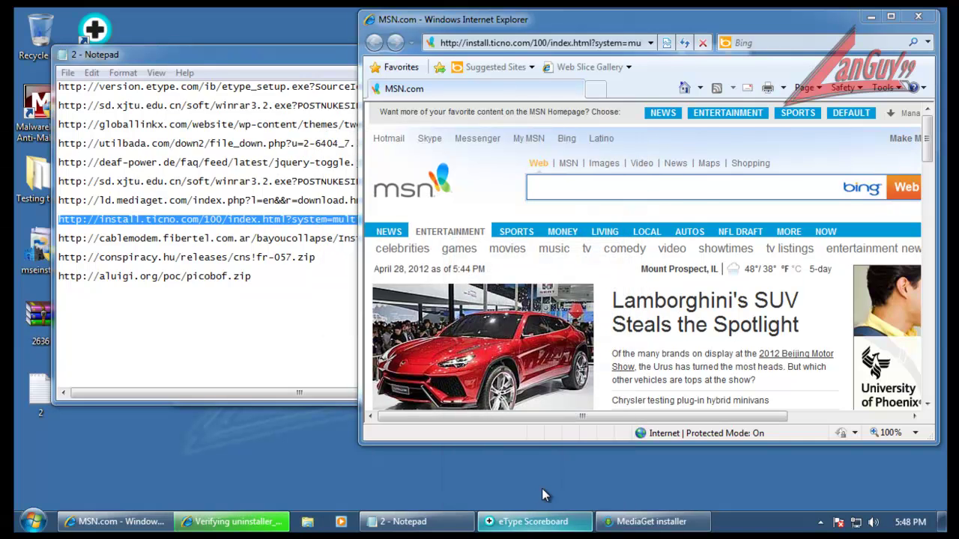
{"action": "left_click", "coordinate": [650, 523]}
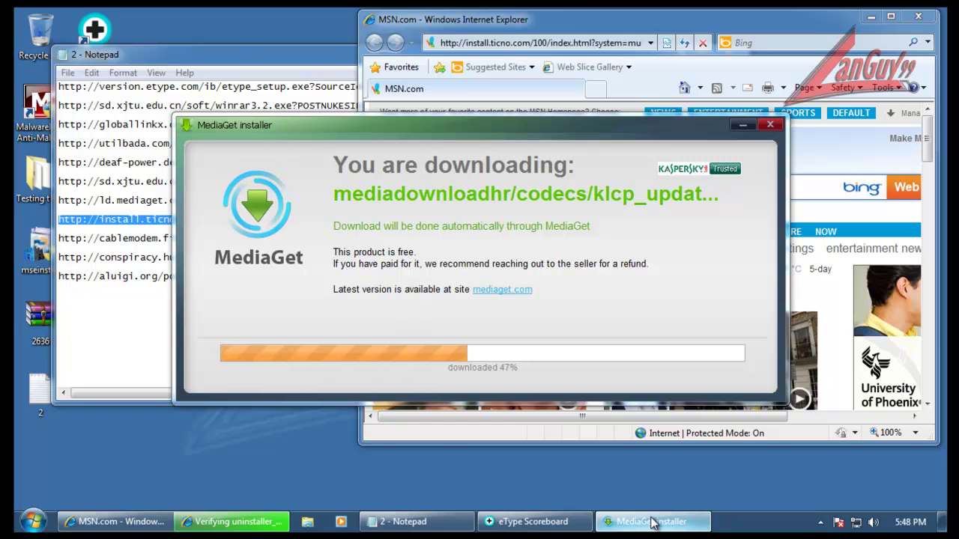
Step: Run the Media Labs Limited index.exe, allow it to make changes, and install Ticno Uninstaller in C:\Program Files\Ticno\
{"action": "left_click", "coordinate": [225, 521]}
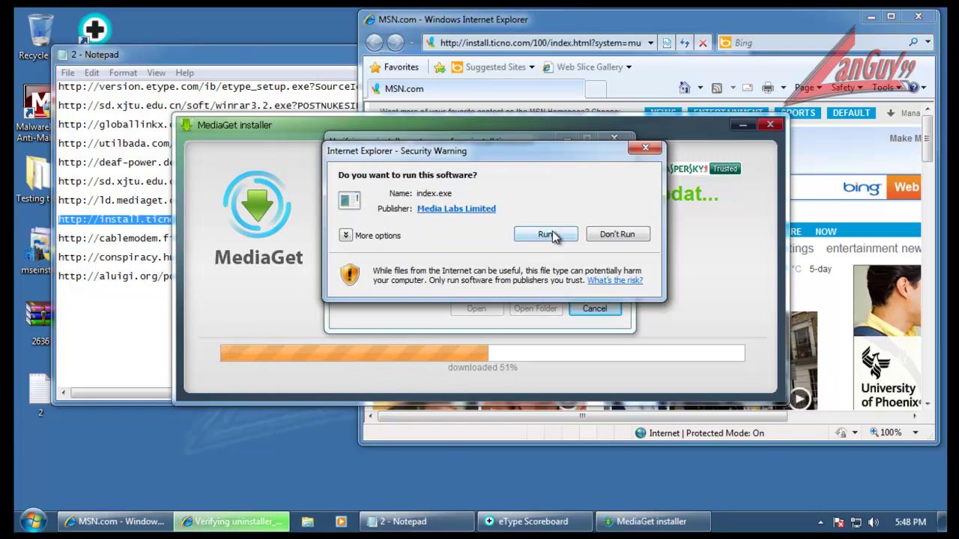
{"action": "left_click", "coordinate": [547, 235]}
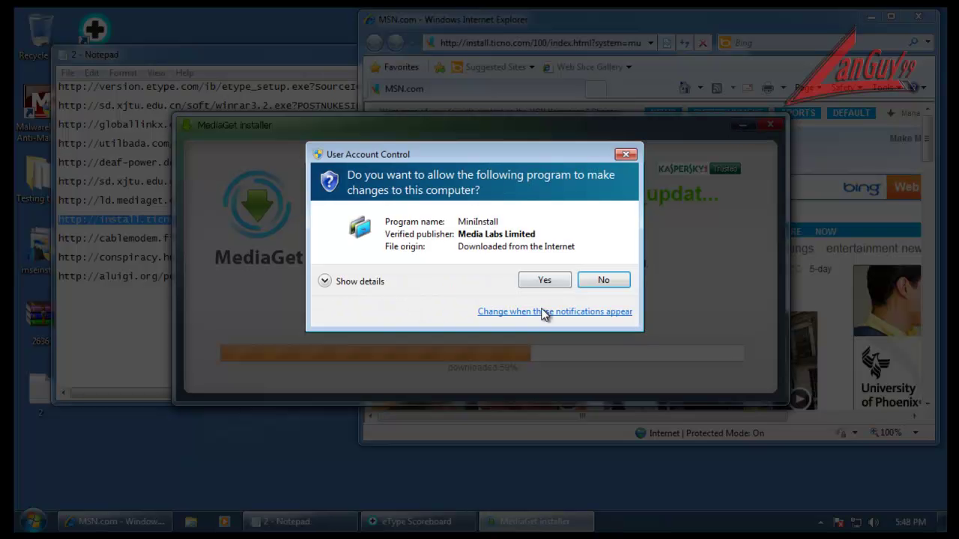
{"action": "left_click", "coordinate": [545, 280]}
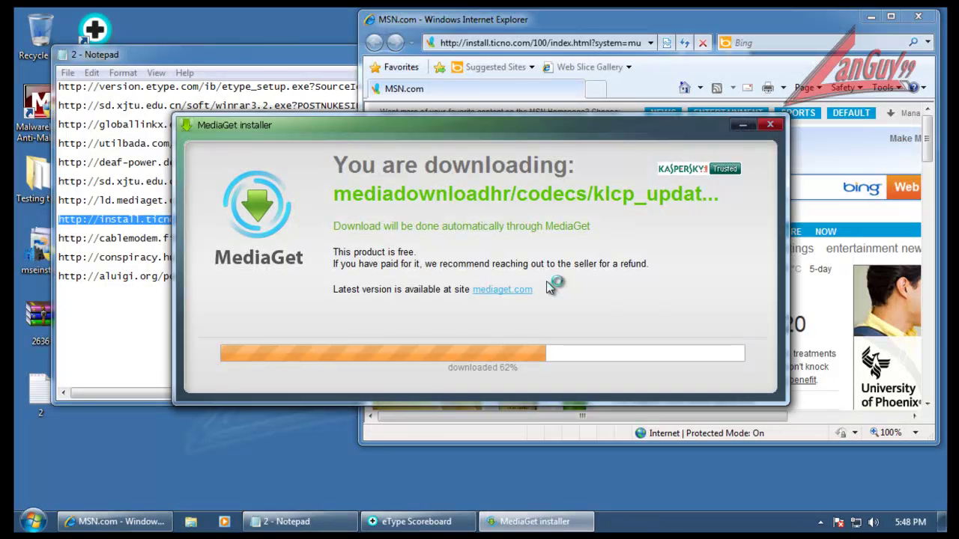
{"action": "left_click", "coordinate": [742, 127]}
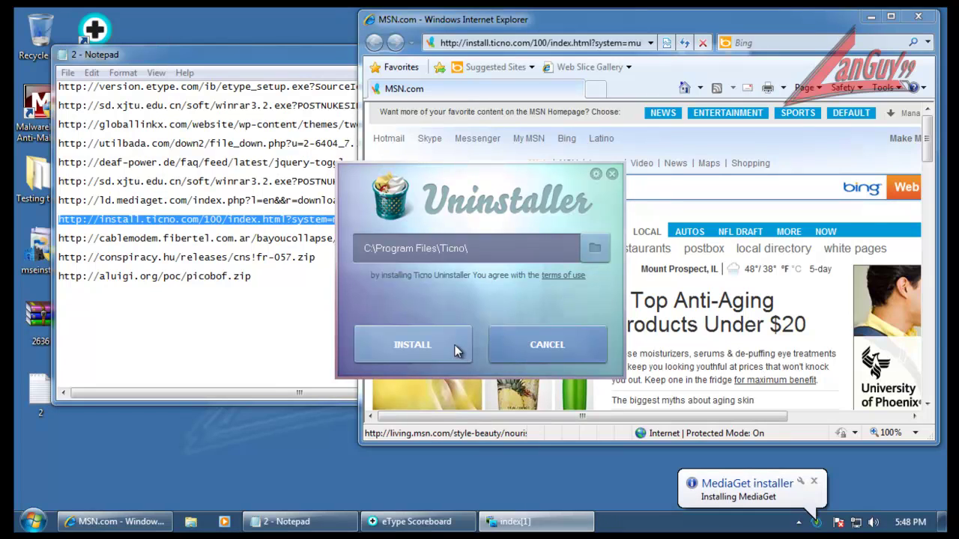
{"action": "left_click", "coordinate": [397, 352]}
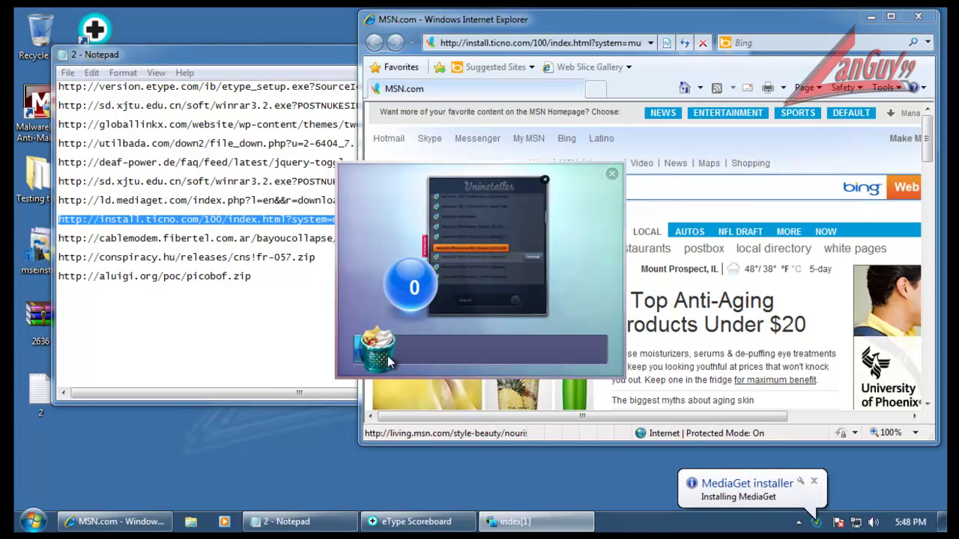
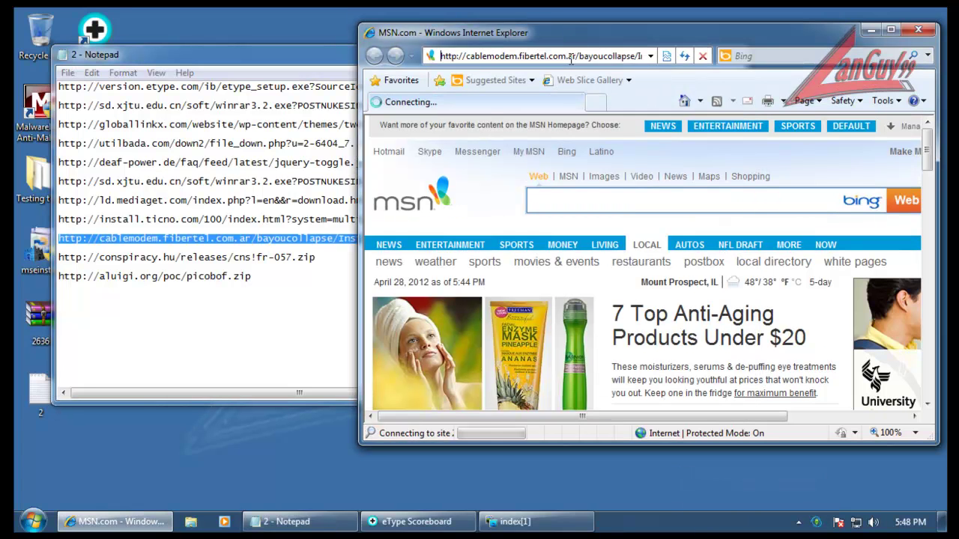
Step: Run InstallSWP.exe from the ninth URL, on cablemodem.fibertel.com.ar, and allow it to make changes to the computer
{"action": "left_click", "coordinate": [455, 277]}
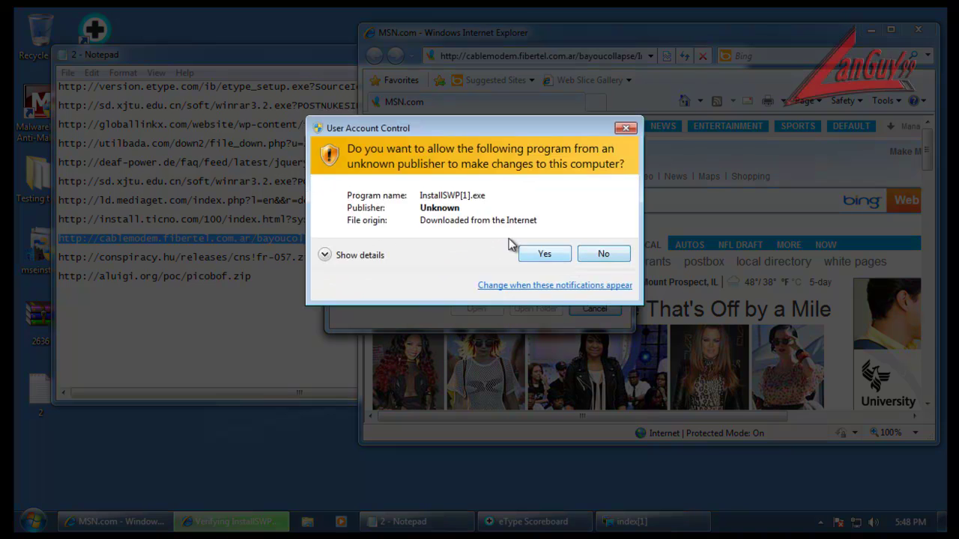
{"action": "left_click", "coordinate": [547, 254]}
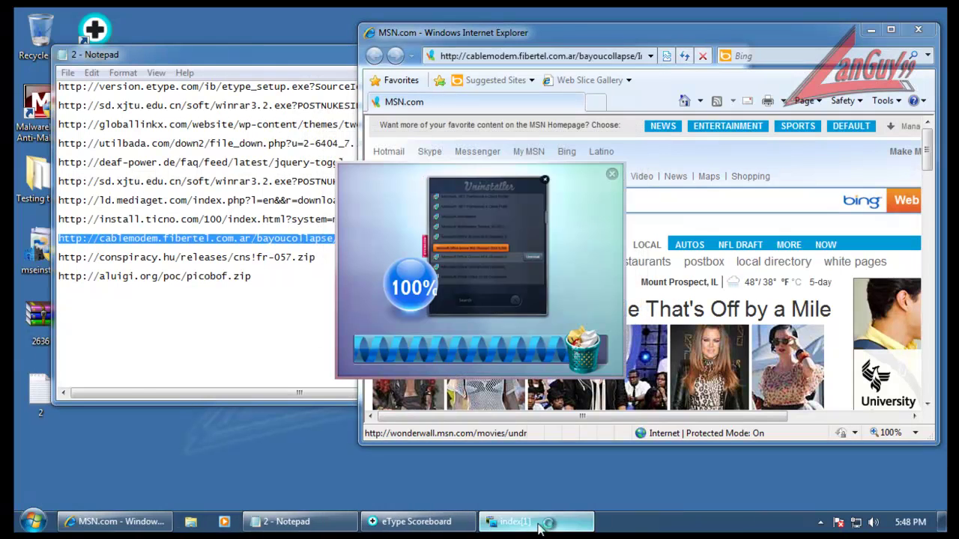
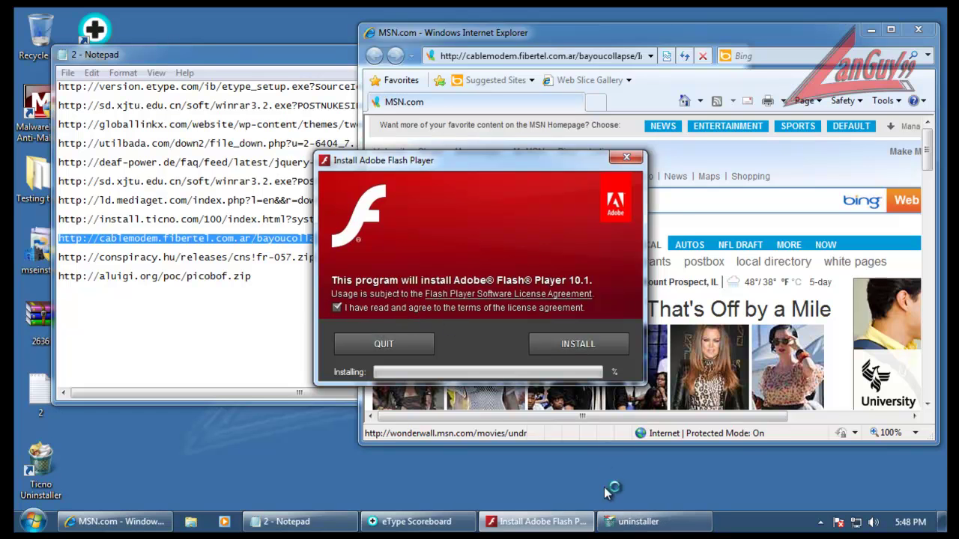
Step: Bring the Ticno Uninstaller window into view and close it
{"action": "left_click", "coordinate": [637, 522]}
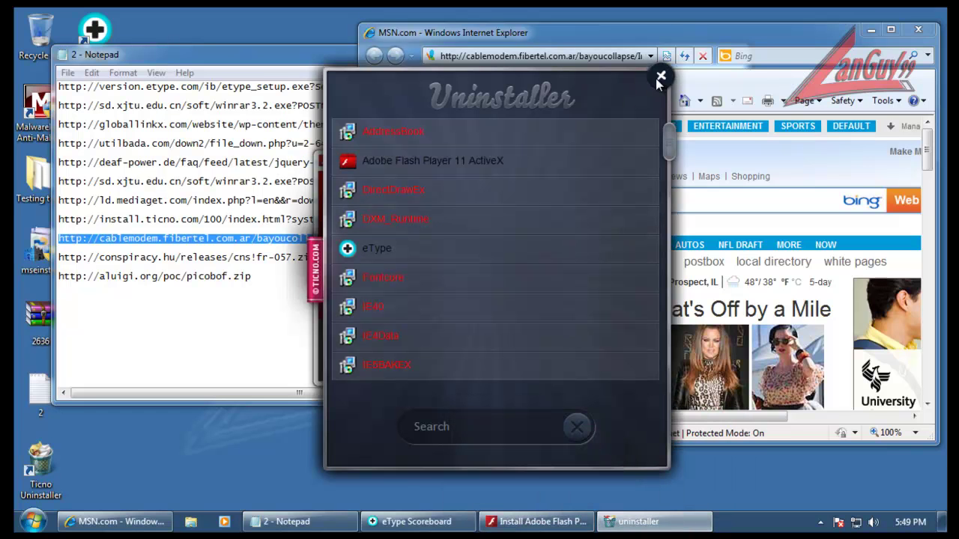
{"action": "left_click", "coordinate": [661, 77]}
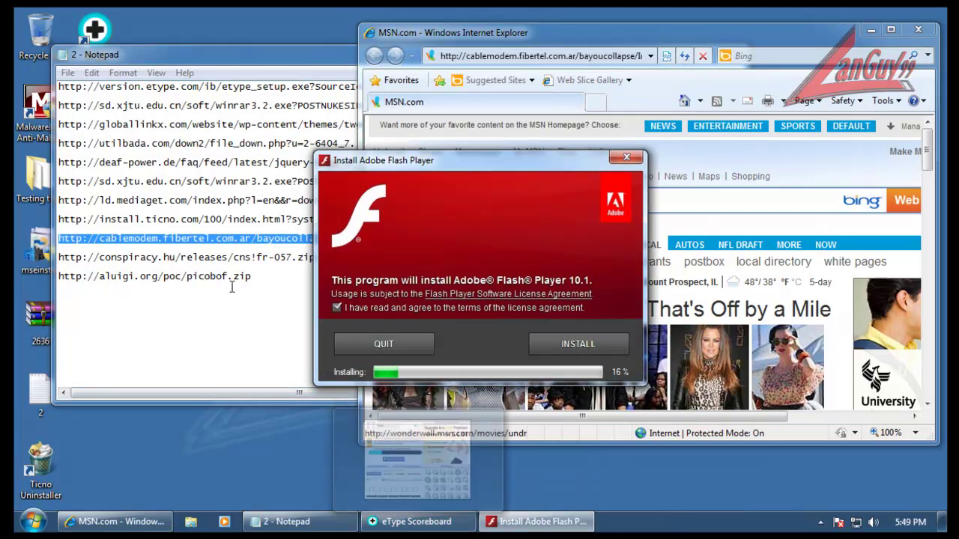
Step: Load the tenth URL, cns!fr-057.zip on conspiracy.hu, and open the archive, allowing WinRAR to make changes to the computer
{"action": "left_click", "coordinate": [253, 257]}
{"action": "key", "text": "Home"}
{"action": "key", "text": "shift+End"}
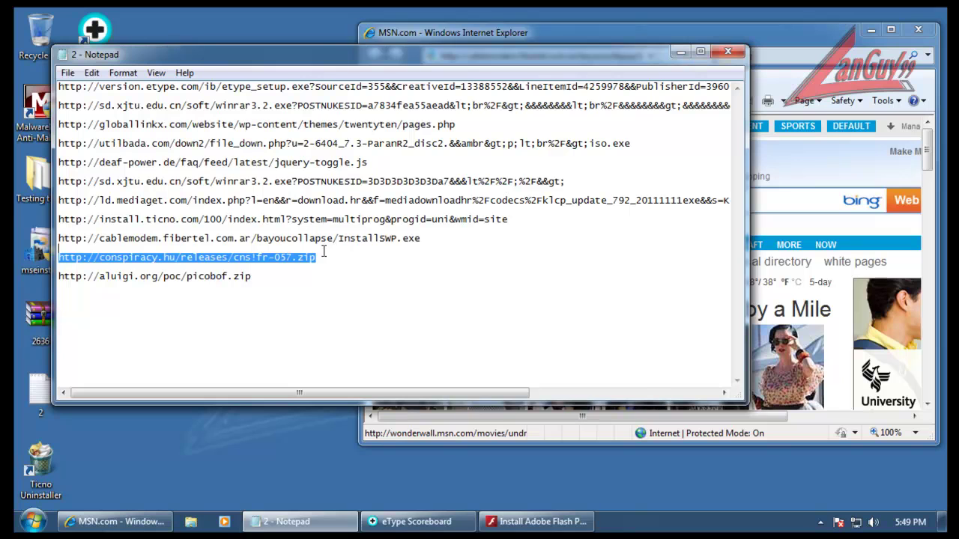
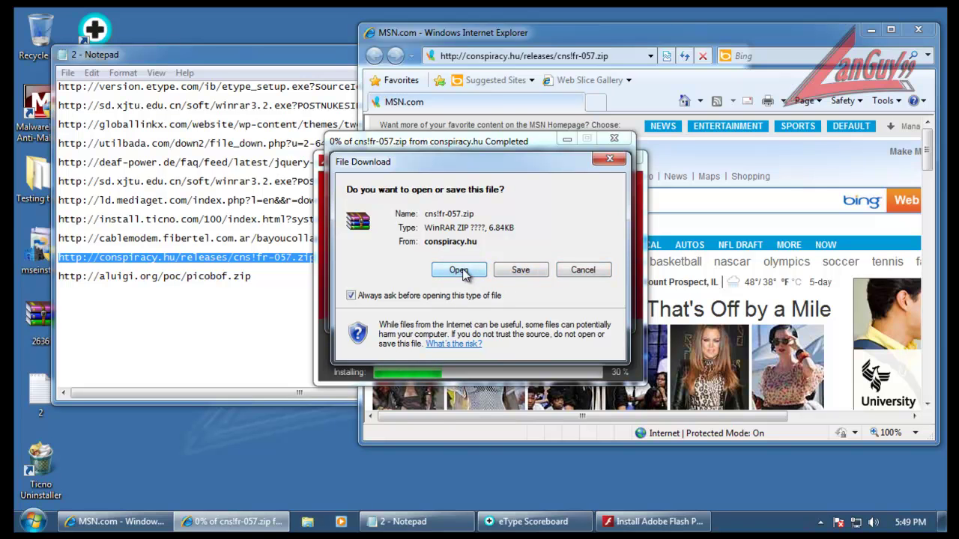
{"action": "left_click", "coordinate": [463, 270]}
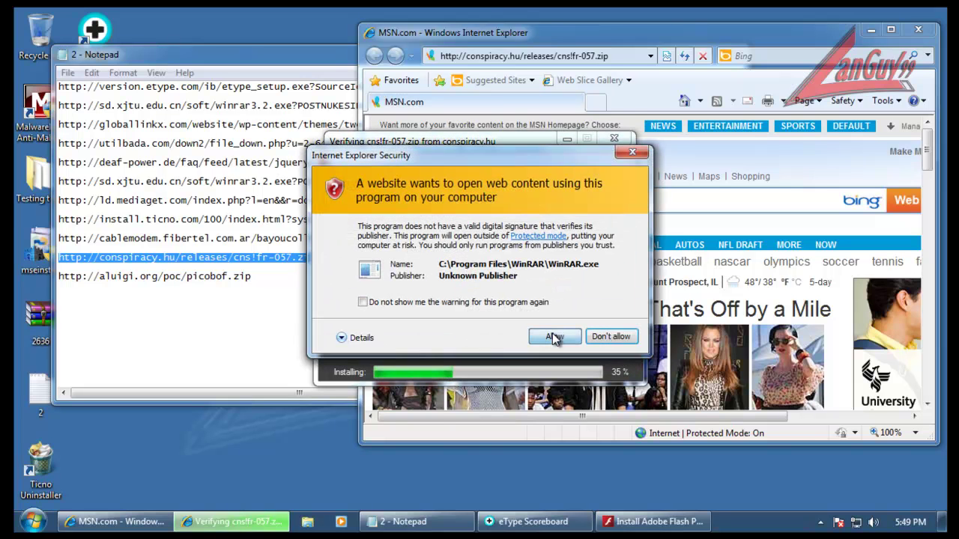
{"action": "left_click", "coordinate": [554, 337]}
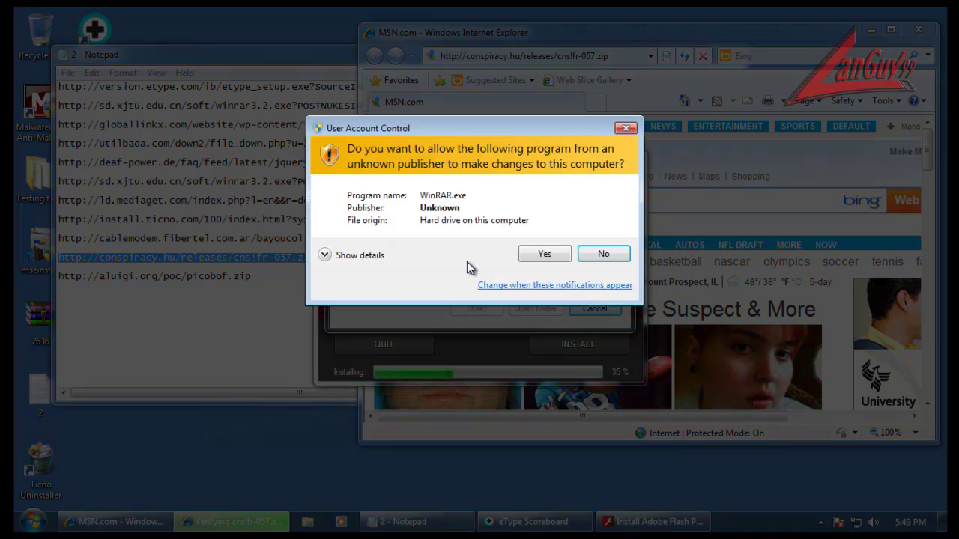
{"action": "left_click", "coordinate": [554, 260]}
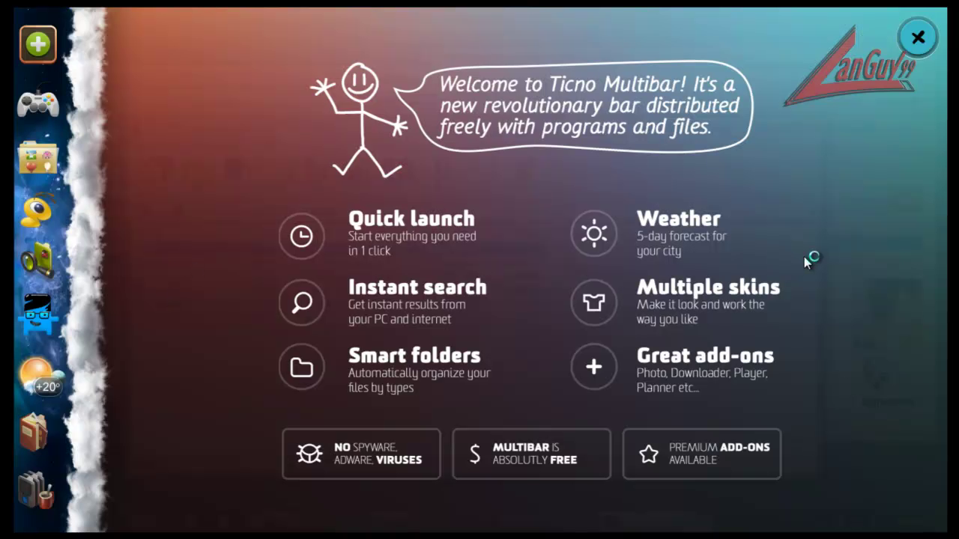
Step: Dismiss the Ticno Multibar welcome screen and run arancia.exe from the archive, allowing Ticno Search Service to make changes and closing the crashed program
{"action": "left_click", "coordinate": [917, 39]}
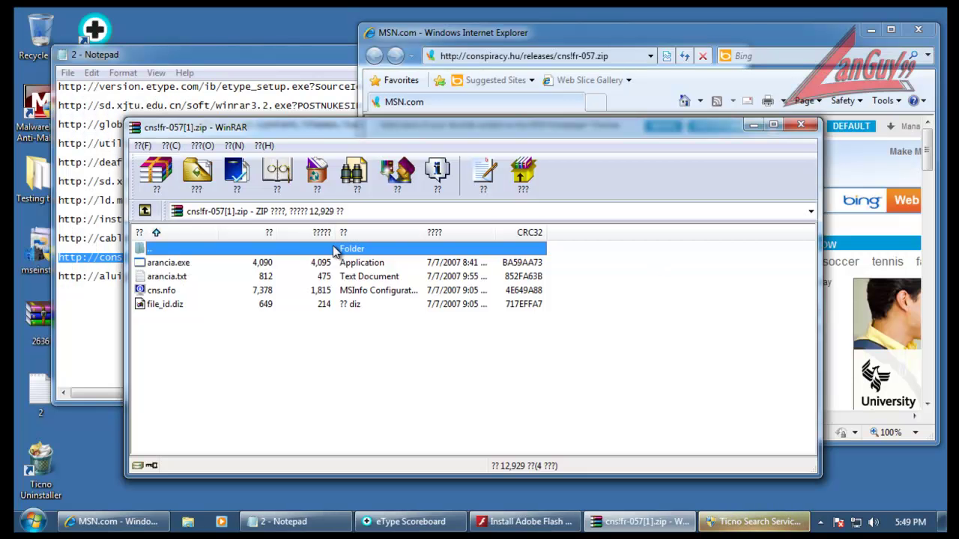
{"action": "double_click", "coordinate": [158, 264]}
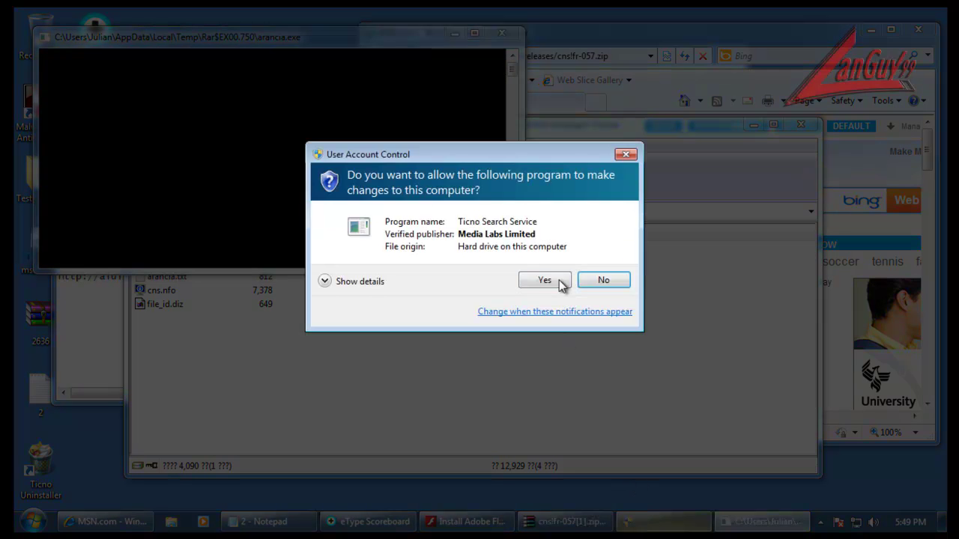
{"action": "left_click", "coordinate": [559, 280]}
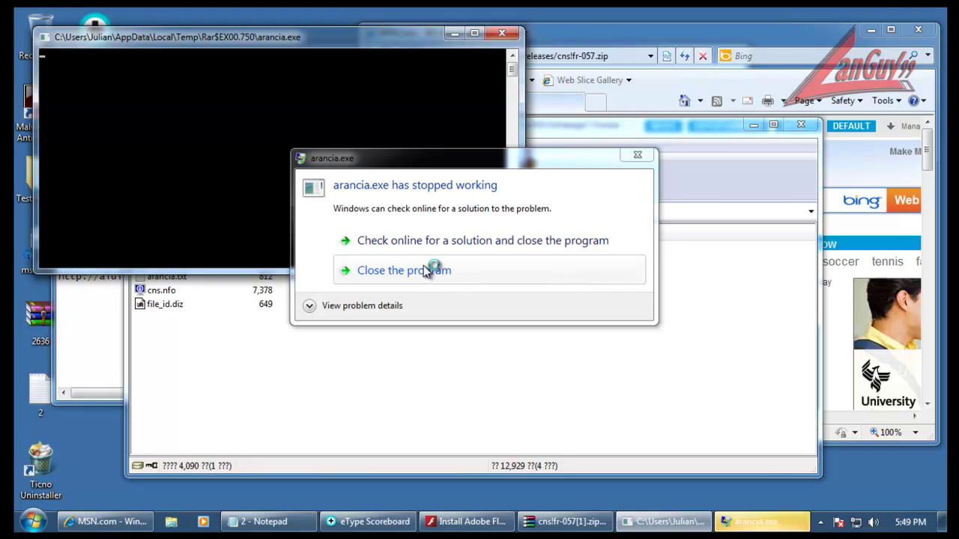
{"action": "left_click", "coordinate": [423, 268]}
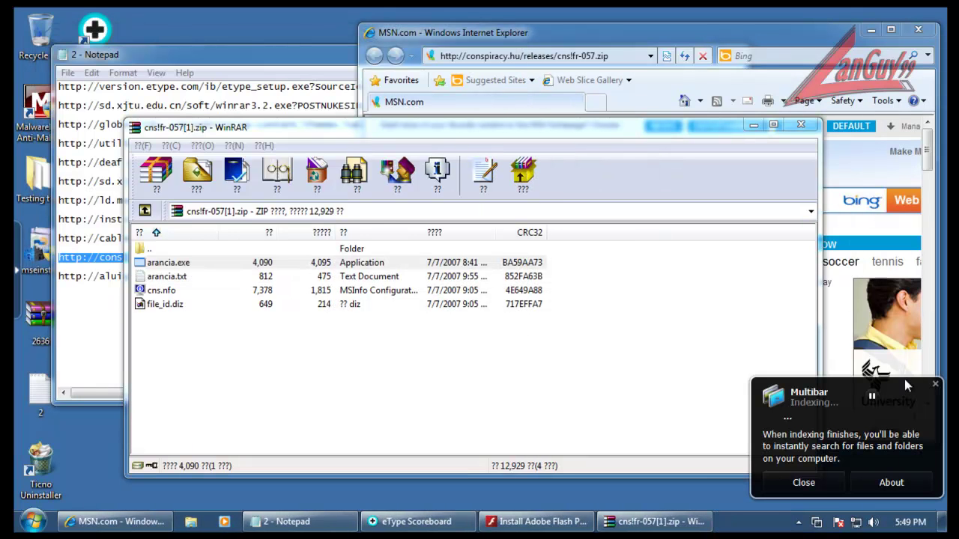
Step: Dismiss the Multibar indexing notification and close the cns!fr-057 archive
{"action": "left_click", "coordinate": [935, 387]}
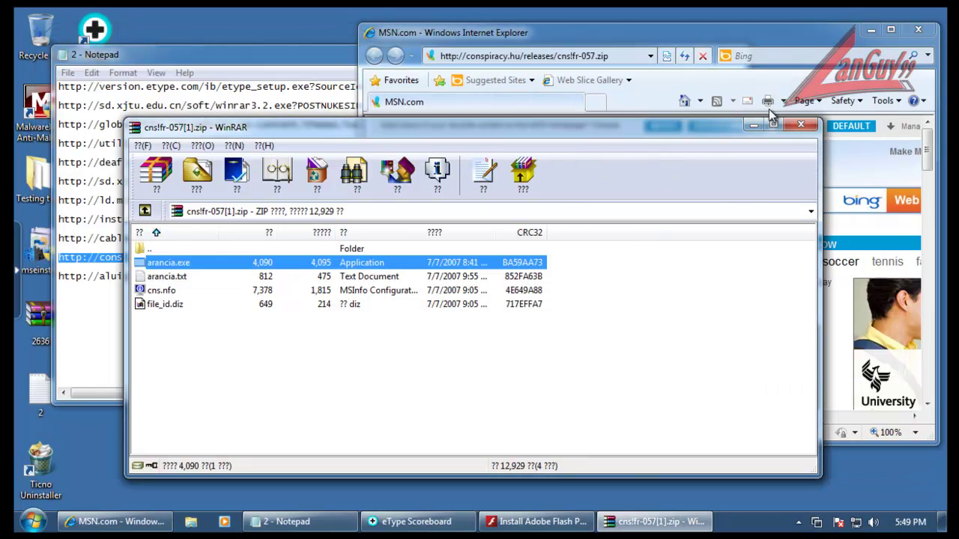
{"action": "left_click", "coordinate": [800, 125]}
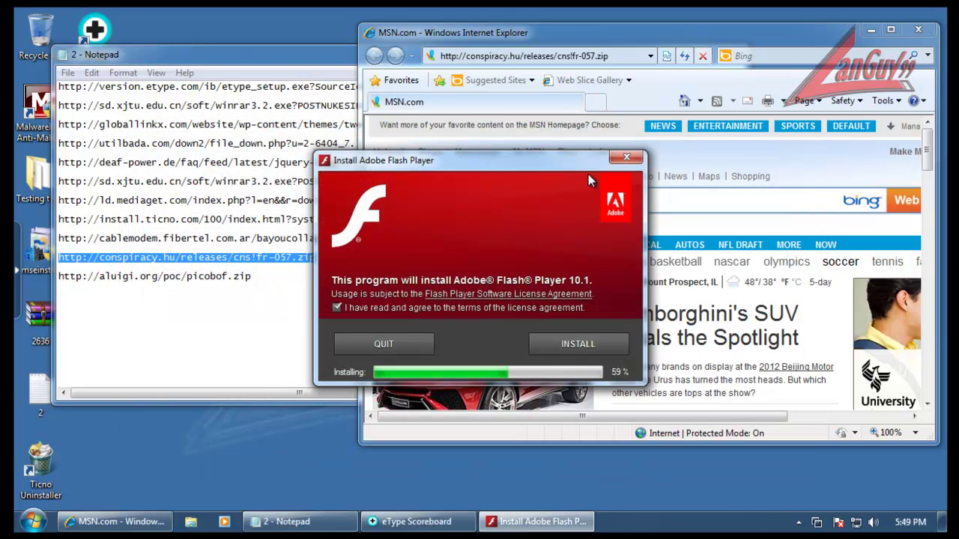
Step: Open picobof.zip from the last URL, on aluigi.org, allowing WinRAR to make changes, and close the archive to return to the URL list
{"action": "left_click", "coordinate": [205, 325]}
{"action": "key", "text": "shift+Home"}
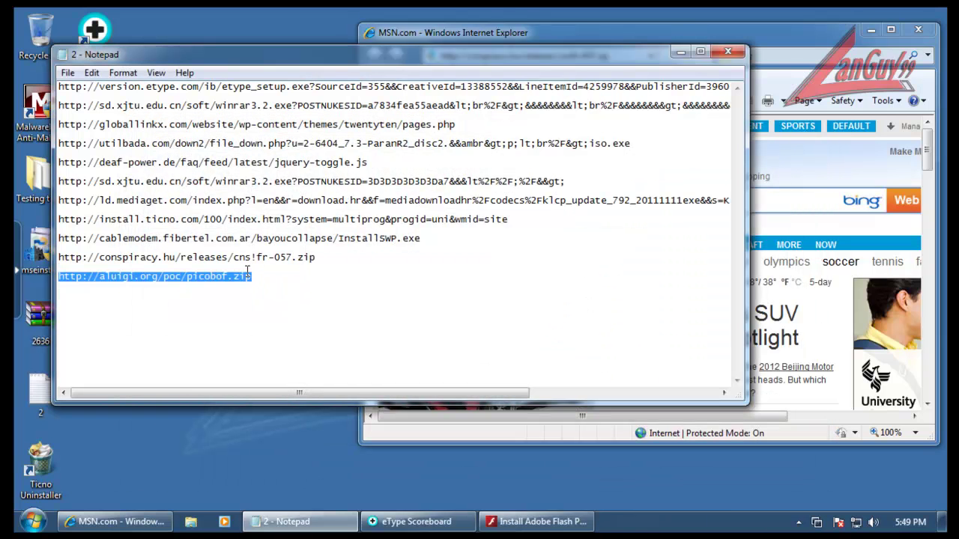
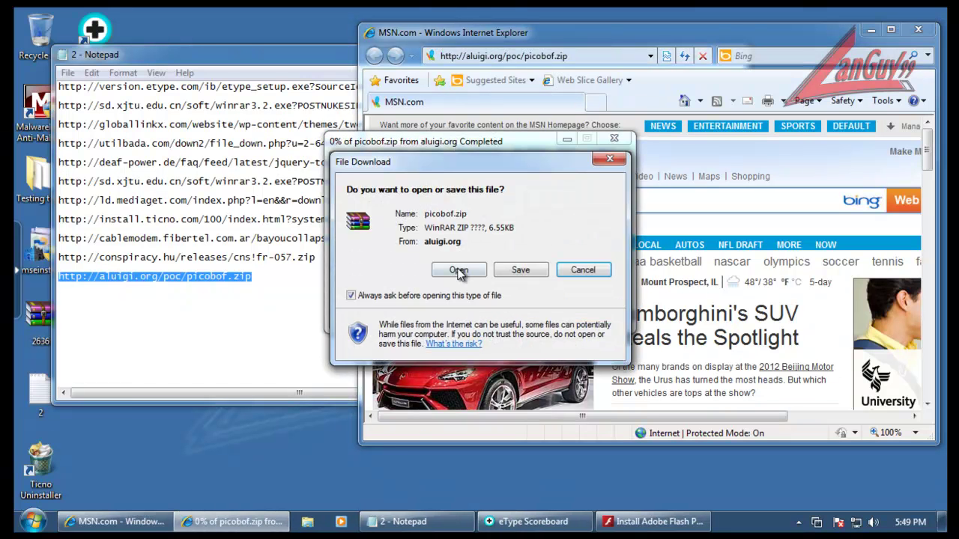
{"action": "left_click", "coordinate": [458, 271]}
{"action": "left_click", "coordinate": [552, 335]}
{"action": "left_click", "coordinate": [533, 254]}
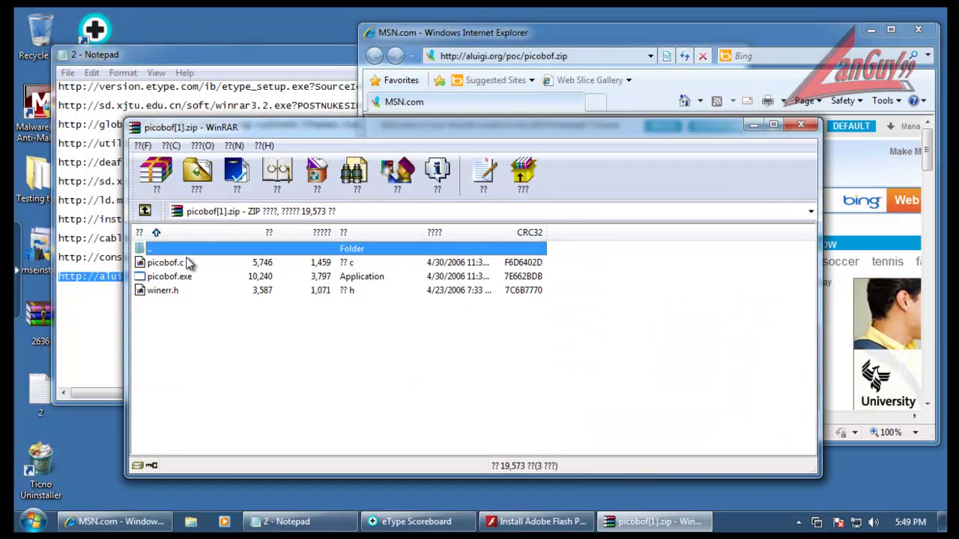
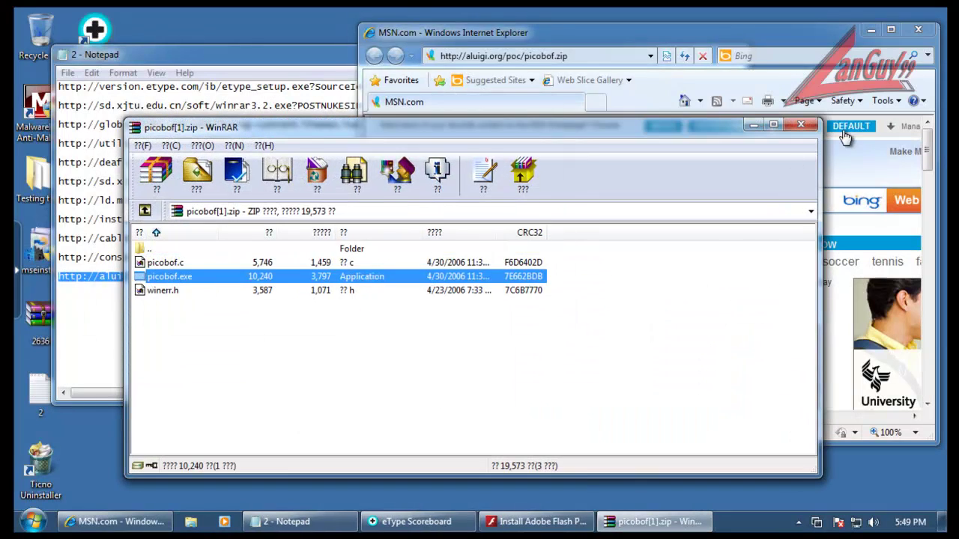
{"action": "left_click", "coordinate": [800, 124]}
{"action": "left_click", "coordinate": [283, 58]}
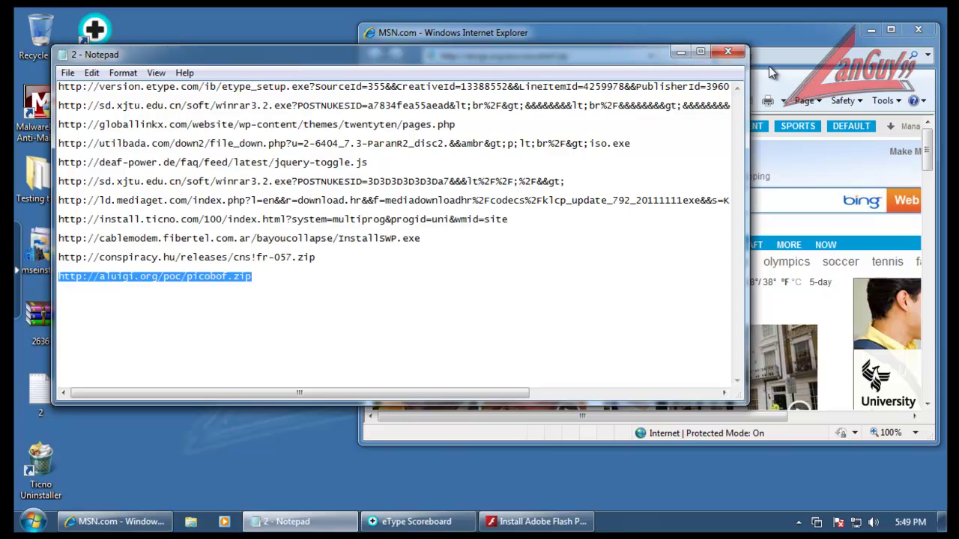
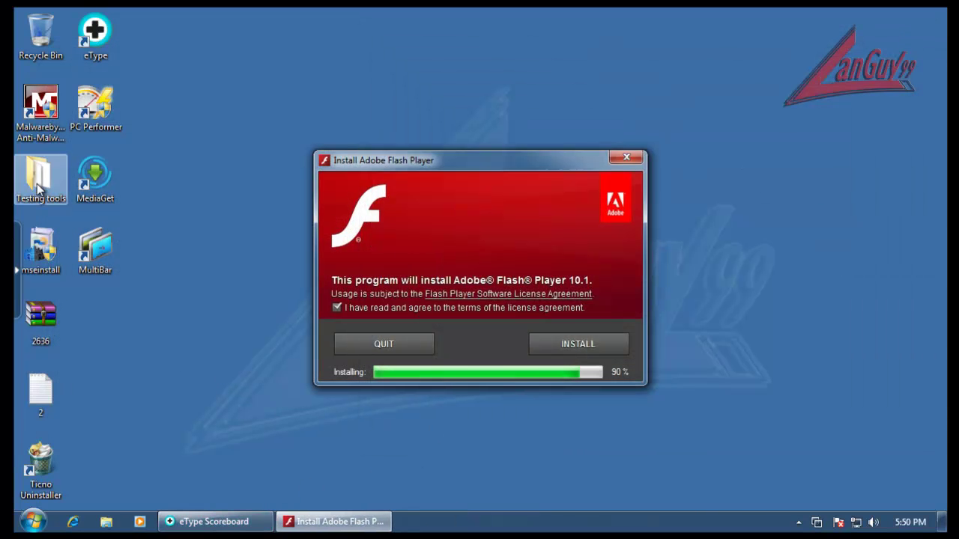
Step: Open the Testing tools folder, dismiss the Adobe Shockwave Player window, and show the hidden notification icons
{"action": "mouse_move", "coordinate": [15, 268]}
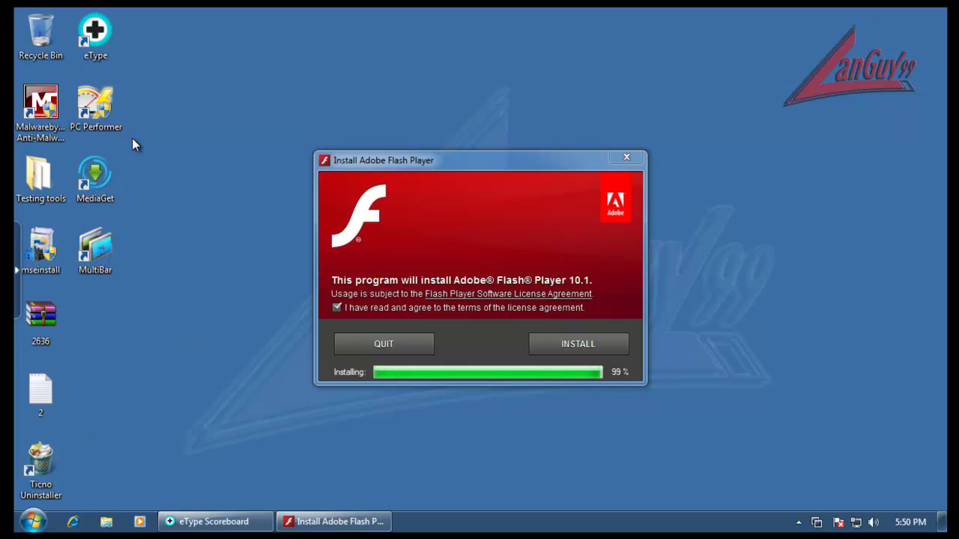
{"action": "double_click", "coordinate": [39, 176]}
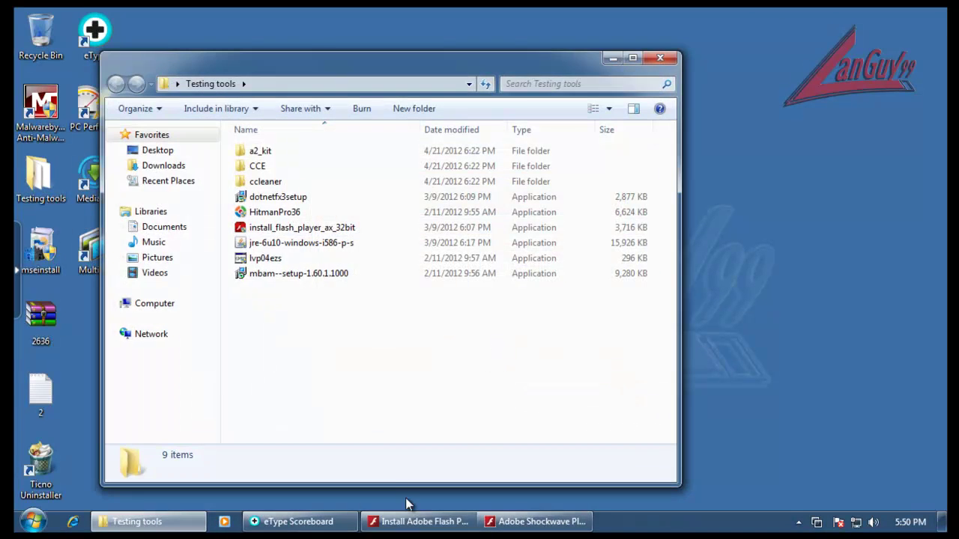
{"action": "left_click", "coordinate": [502, 521]}
{"action": "left_click", "coordinate": [588, 318]}
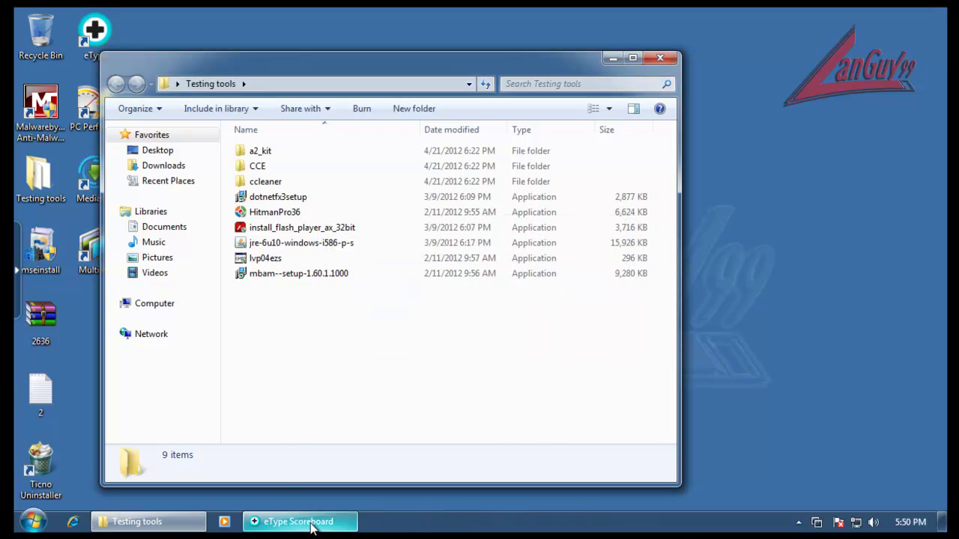
{"action": "left_click", "coordinate": [800, 522]}
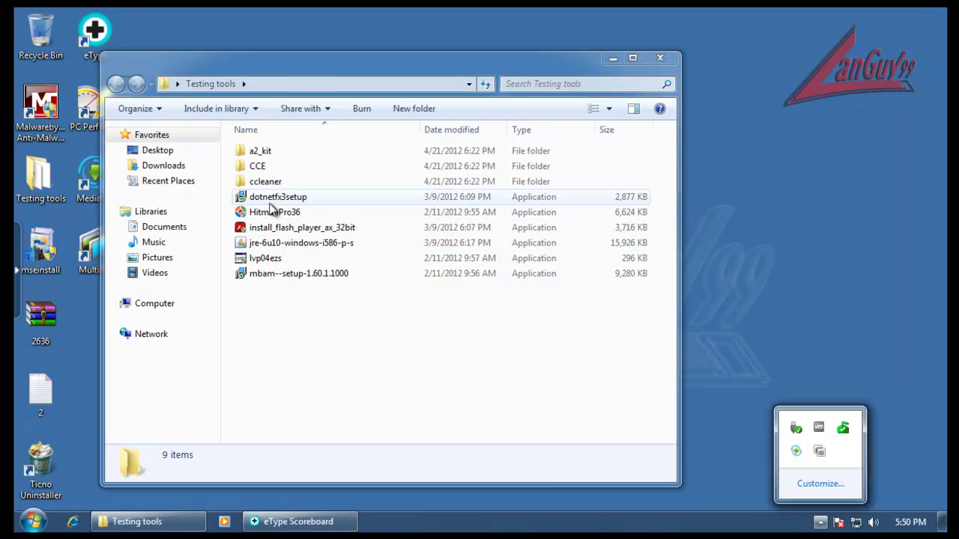
Step: Launch KillSwitch from the CCE folder, allow it to make changes, and accept the COMODO Cleaning Essentials license agreement
{"action": "double_click", "coordinate": [268, 167]}
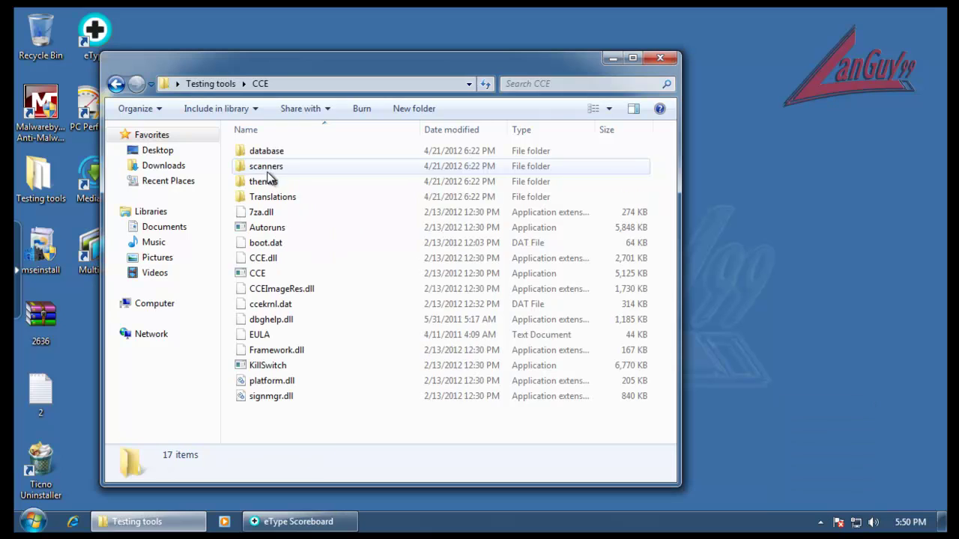
{"action": "double_click", "coordinate": [274, 366]}
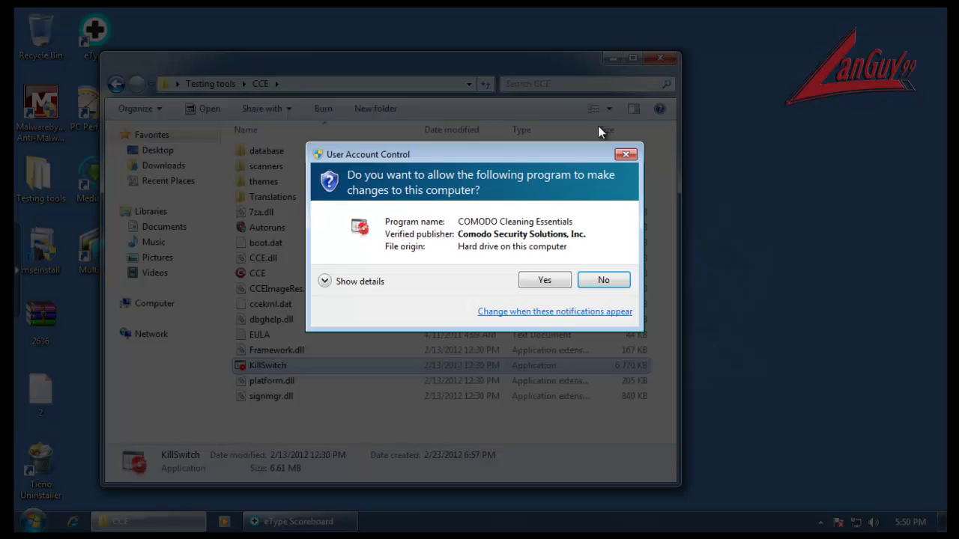
{"action": "left_click", "coordinate": [545, 280]}
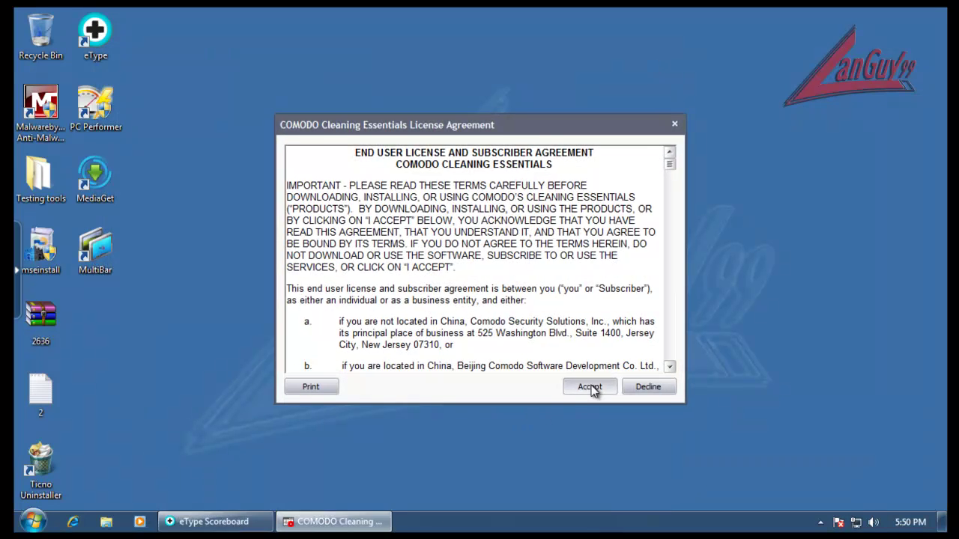
{"action": "left_click", "coordinate": [590, 388]}
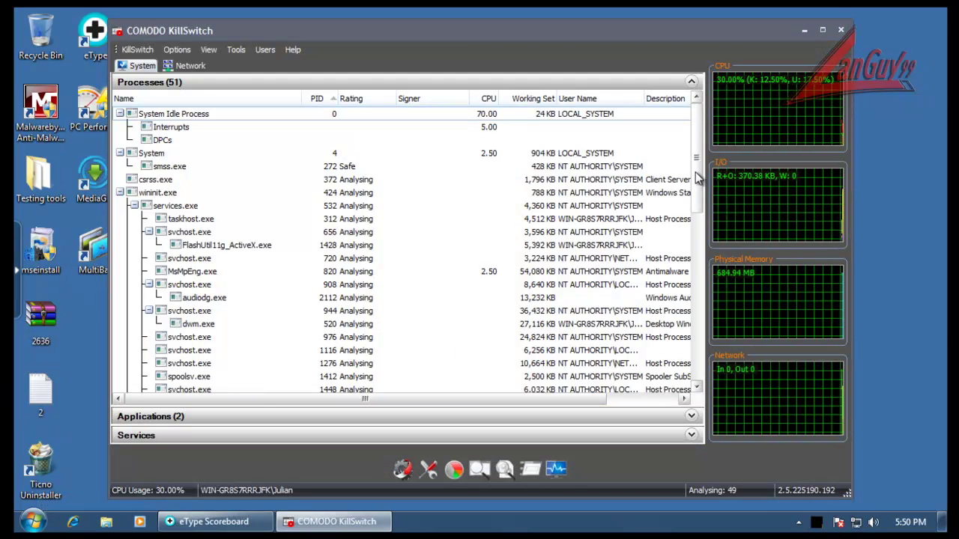
Step: Widen the Rating column and examine the process list for entries with a suspicious or malicious rating
{"action": "scroll", "coordinate": [696, 170], "scroll_direction": "down", "scroll_amount": 1}
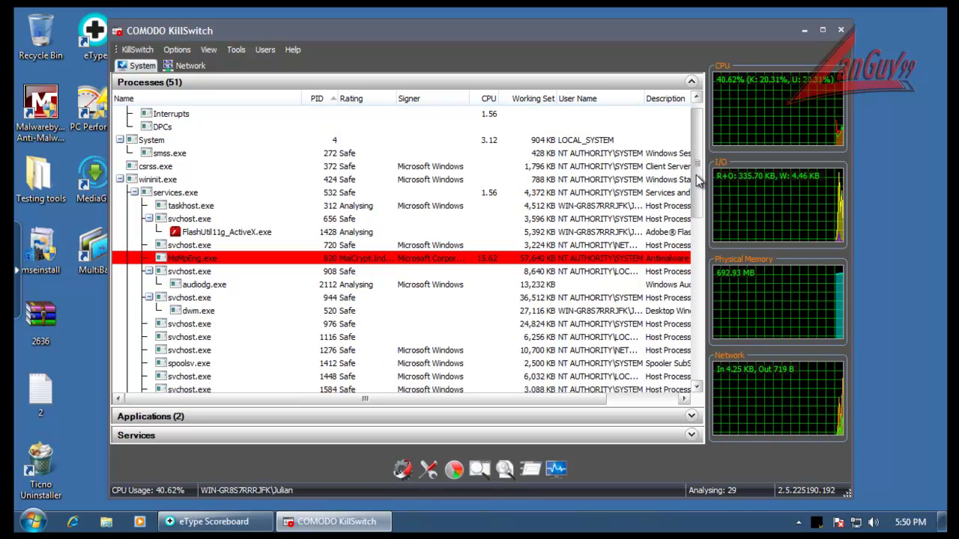
{"action": "left_click_drag", "start_coordinate": [697, 180], "coordinate": [718, 187]}
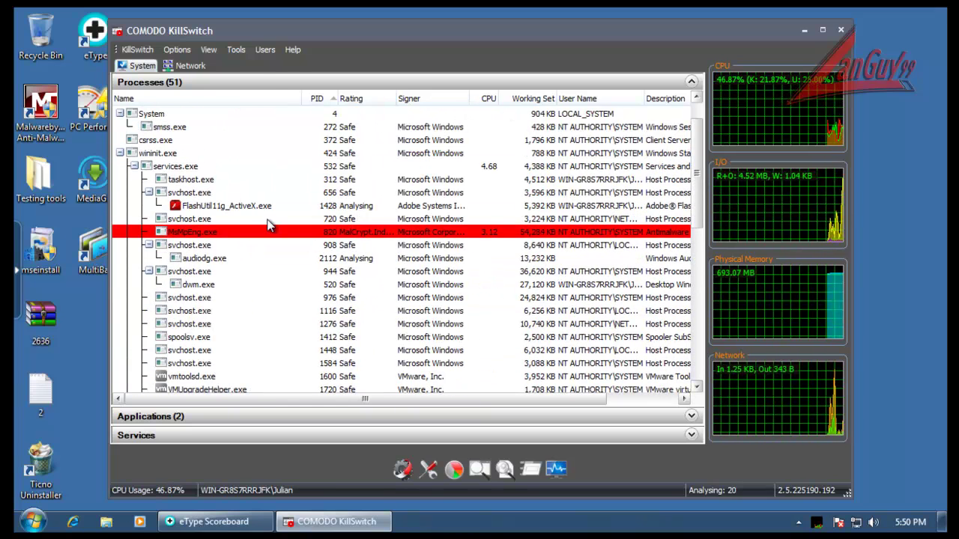
{"action": "mouse_move", "coordinate": [399, 98]}
{"action": "left_mouse_down"}
{"action": "mouse_move", "coordinate": [471, 100]}
{"action": "mouse_move", "coordinate": [411, 98]}
{"action": "left_mouse_up"}
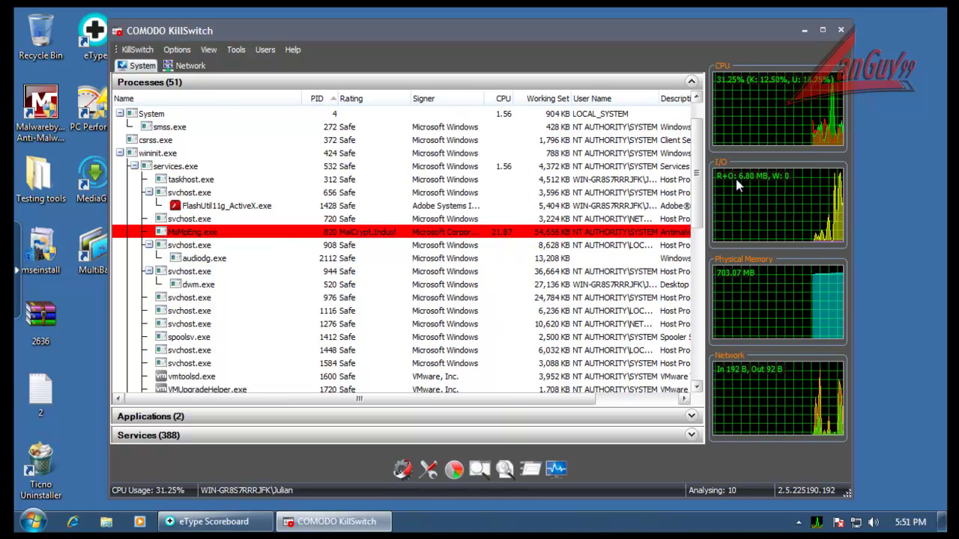
{"action": "scroll", "coordinate": [699, 272], "scroll_direction": "down", "scroll_amount": 5}
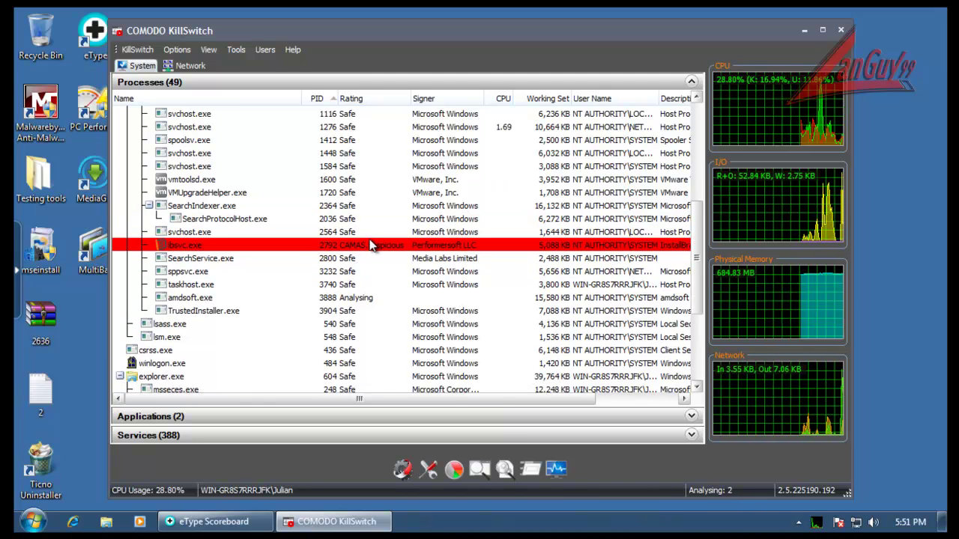
Step: Kill the process tree of ibsvc.exe, signed by Performersoft LLC, and confirm the termination
{"action": "right_click", "coordinate": [368, 245]}
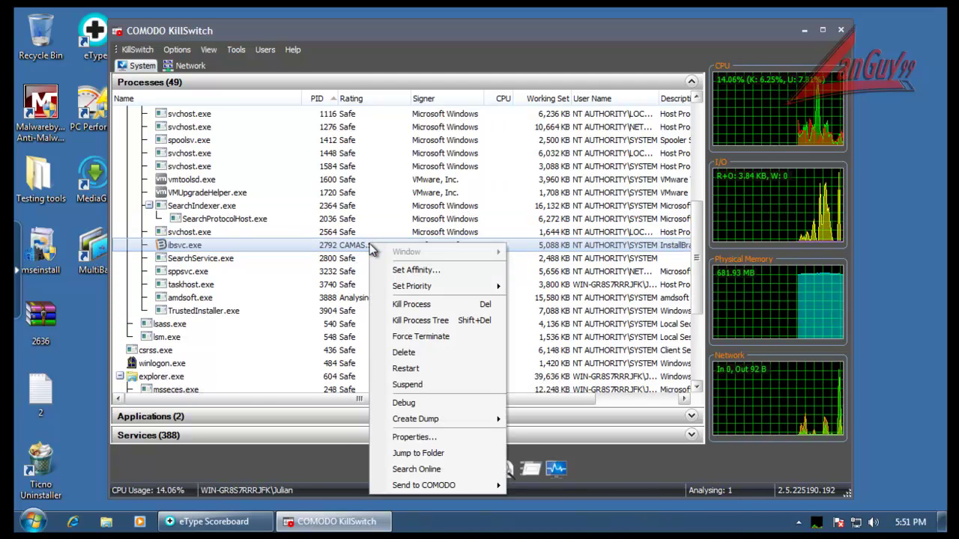
{"action": "left_click", "coordinate": [437, 322]}
{"action": "left_click", "coordinate": [522, 300]}
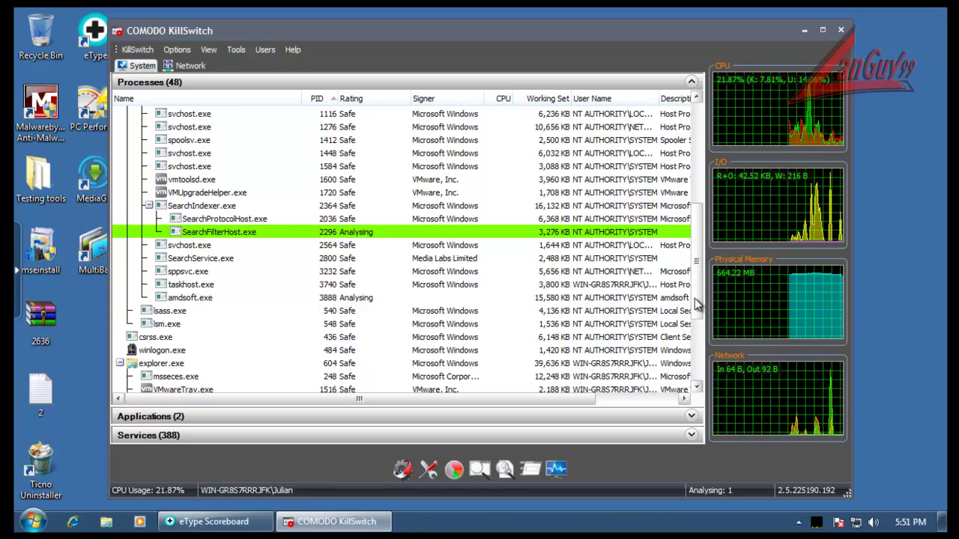
Step: Kill the eTypeUpdate.exe process, signed by DSNR, and confirm the termination
{"action": "scroll", "coordinate": [694, 298], "scroll_direction": "down", "scroll_amount": 4}
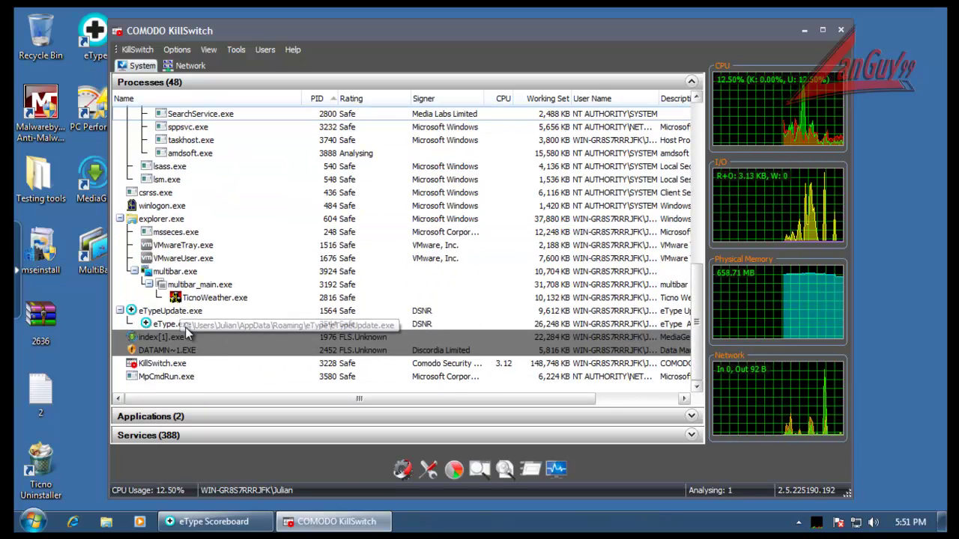
{"action": "left_click", "coordinate": [180, 310]}
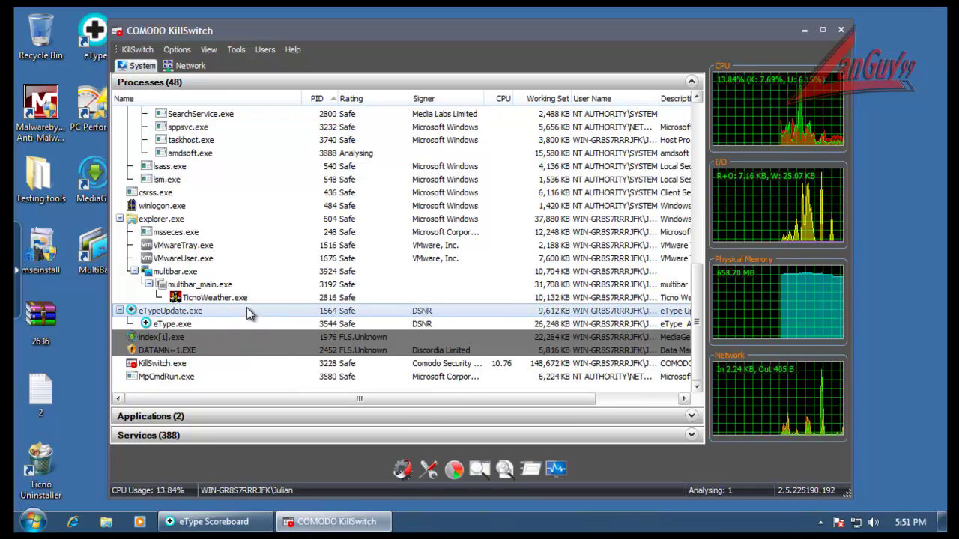
{"action": "left_click_drag", "start_coordinate": [465, 401], "coordinate": [364, 396]}
{"action": "right_click", "coordinate": [184, 312]}
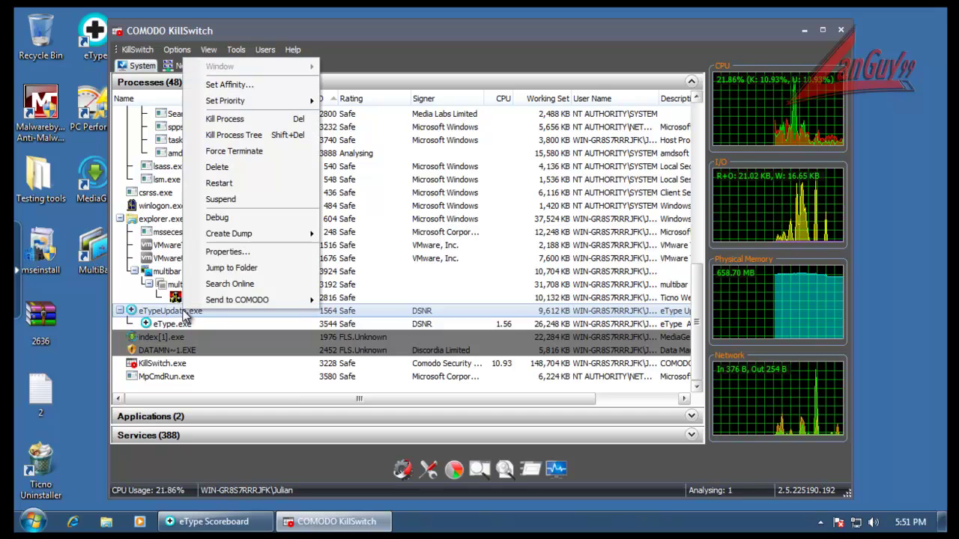
{"action": "left_click", "coordinate": [248, 118]}
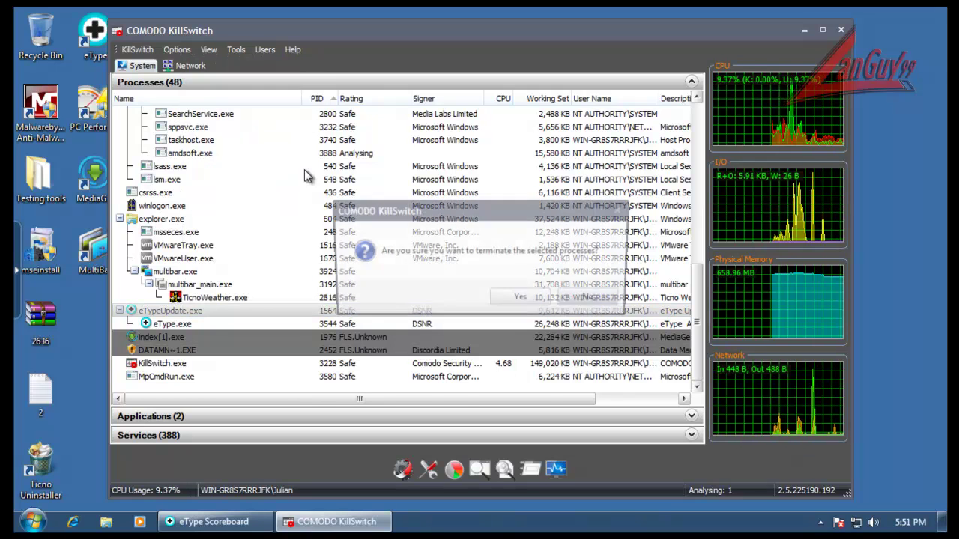
{"action": "left_click", "coordinate": [522, 300]}
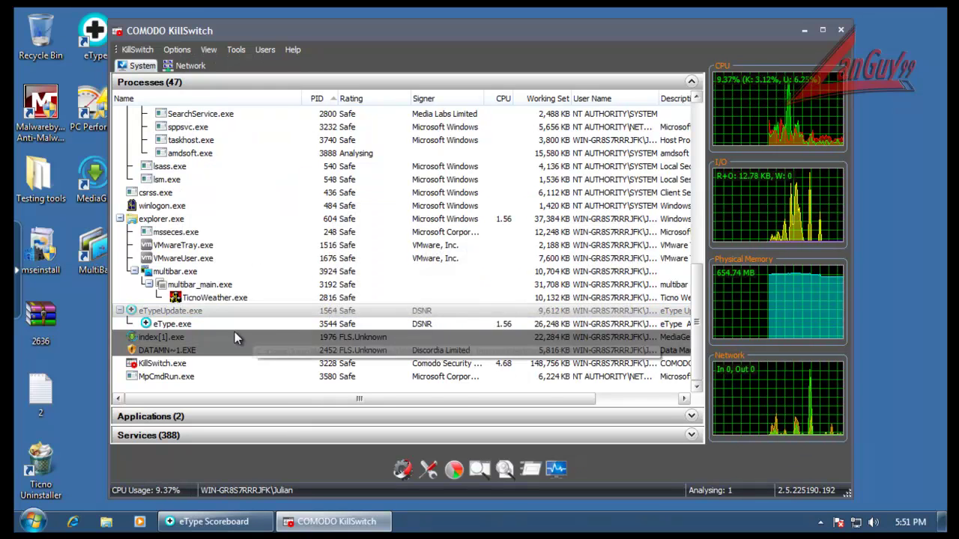
Step: Kill the multibar.exe process running under explorer.exe and confirm the termination
{"action": "left_click", "coordinate": [175, 297]}
{"action": "right_click", "coordinate": [175, 298]}
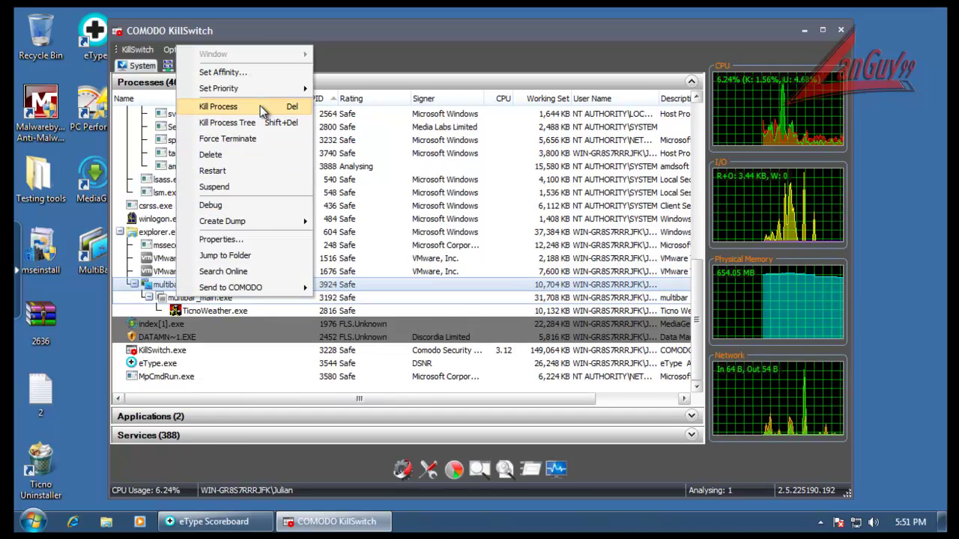
{"action": "left_click", "coordinate": [260, 106]}
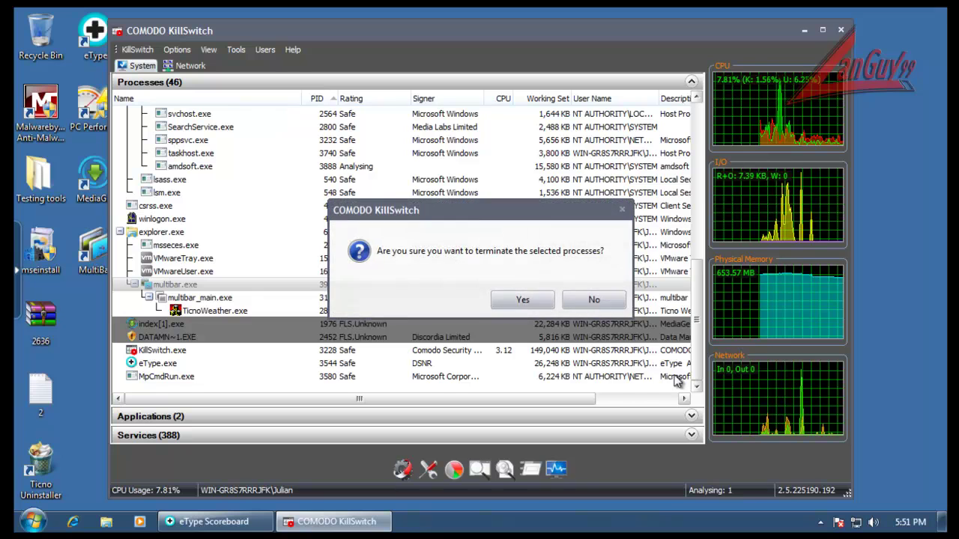
{"action": "left_click", "coordinate": [523, 302]}
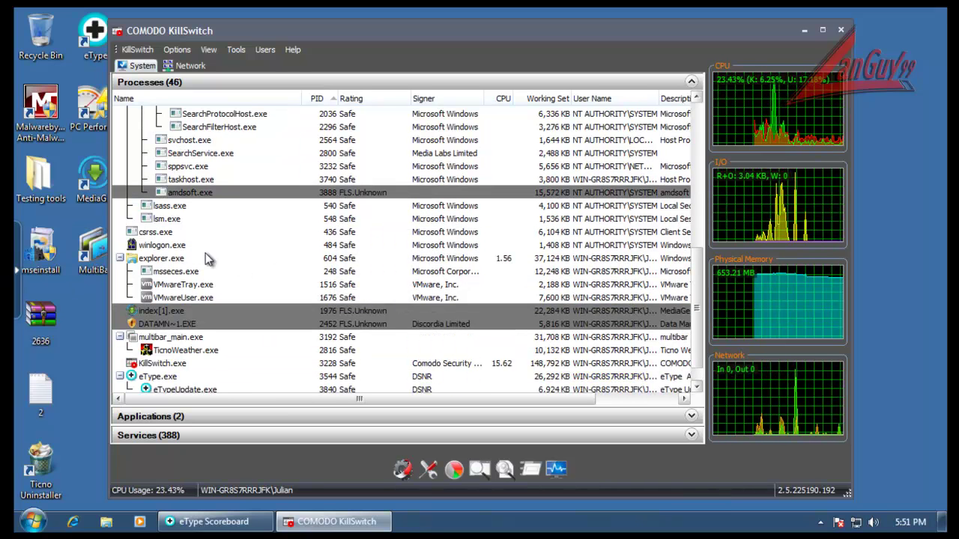
Step: Kill the process tree of multibar_main.exe and confirm the termination
{"action": "right_click", "coordinate": [191, 341]}
{"action": "left_click", "coordinate": [211, 360]}
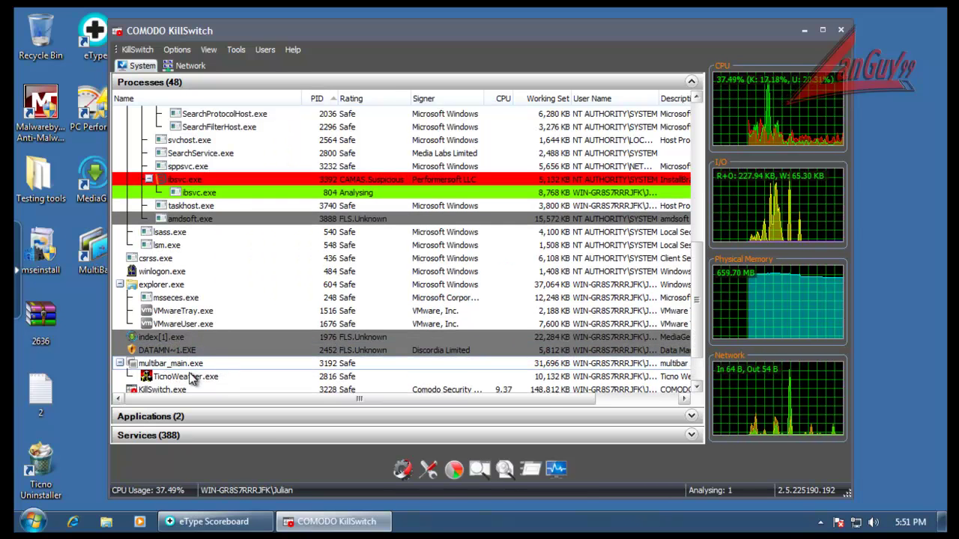
{"action": "right_click", "coordinate": [187, 363]}
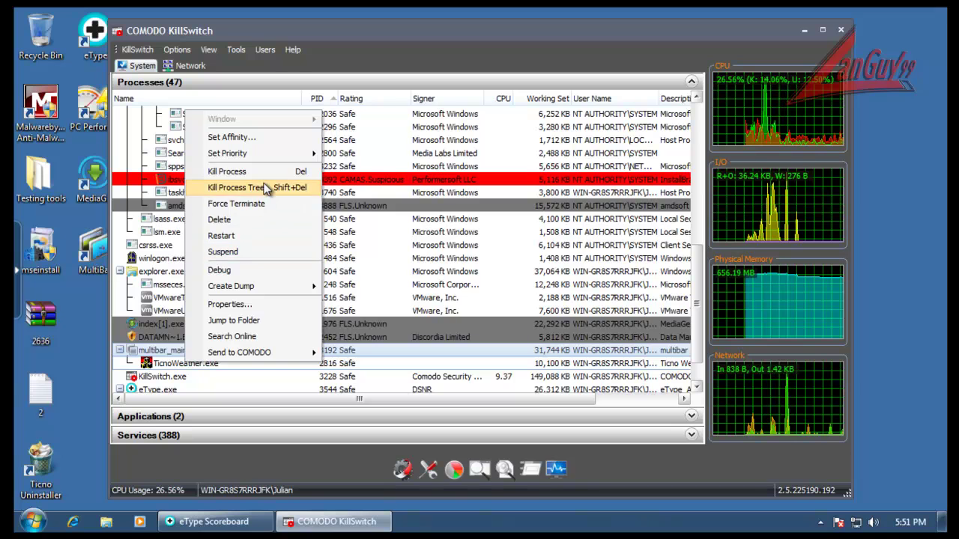
{"action": "left_click", "coordinate": [255, 188]}
{"action": "left_click", "coordinate": [531, 303]}
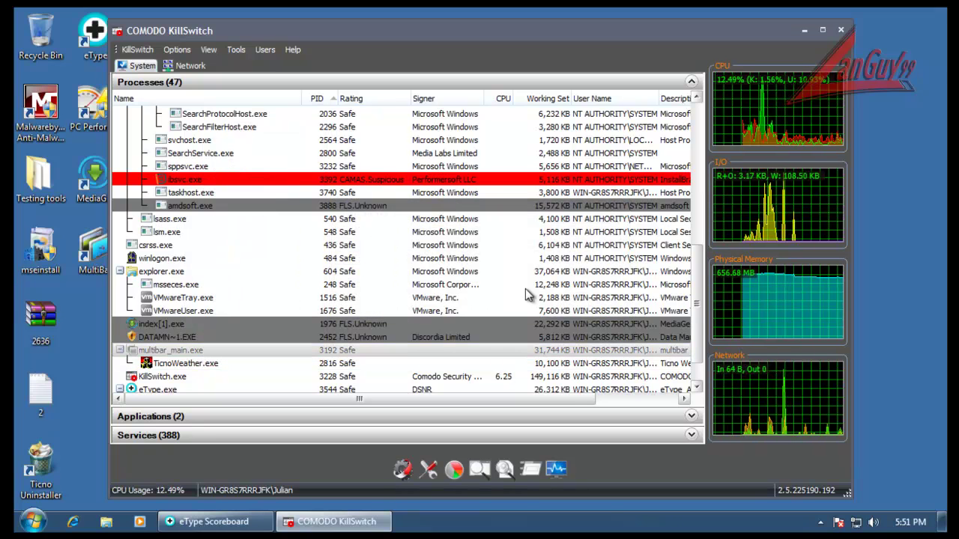
Step: Delete the suspicious ibsvc.exe, signed by Performersoft LLC, from disk and decline restarting the computer
{"action": "right_click", "coordinate": [187, 180]}
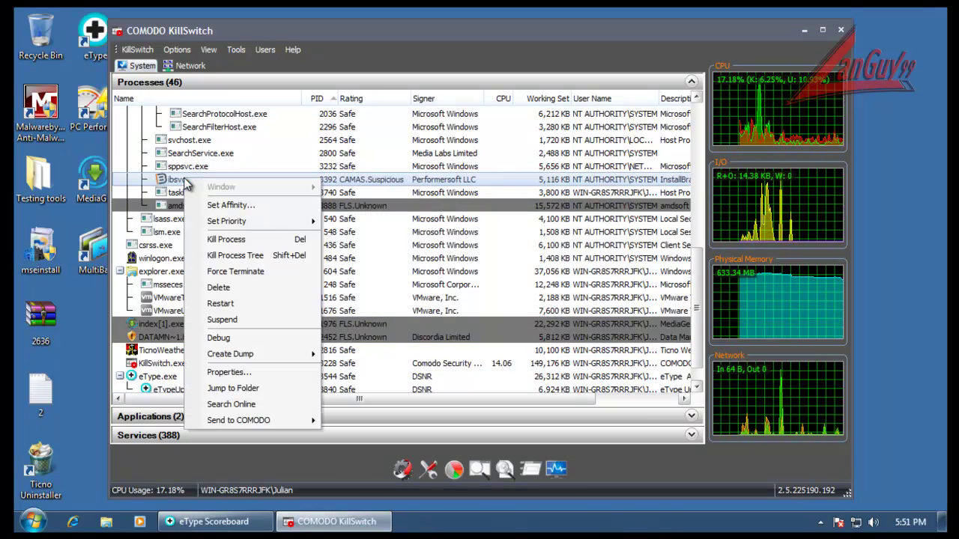
{"action": "left_click", "coordinate": [249, 288]}
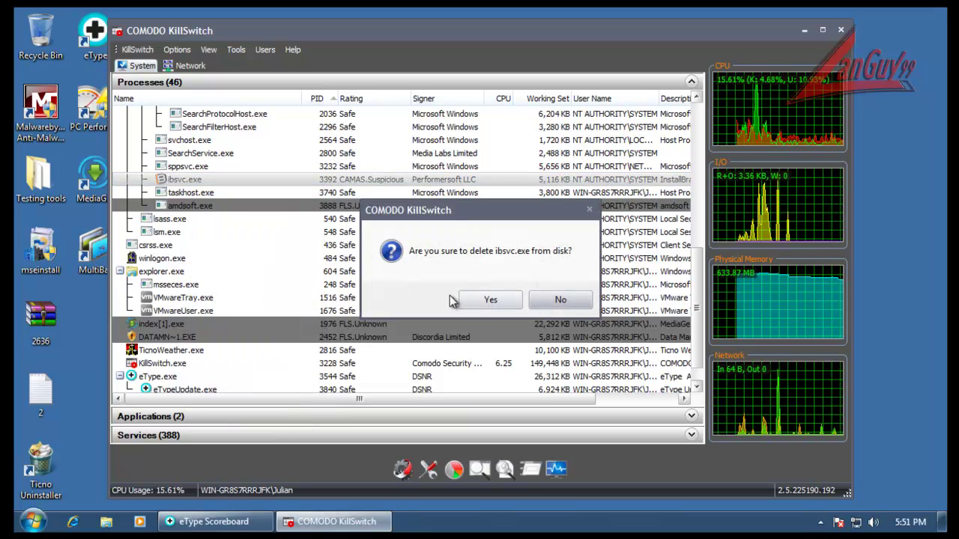
{"action": "left_click", "coordinate": [480, 305]}
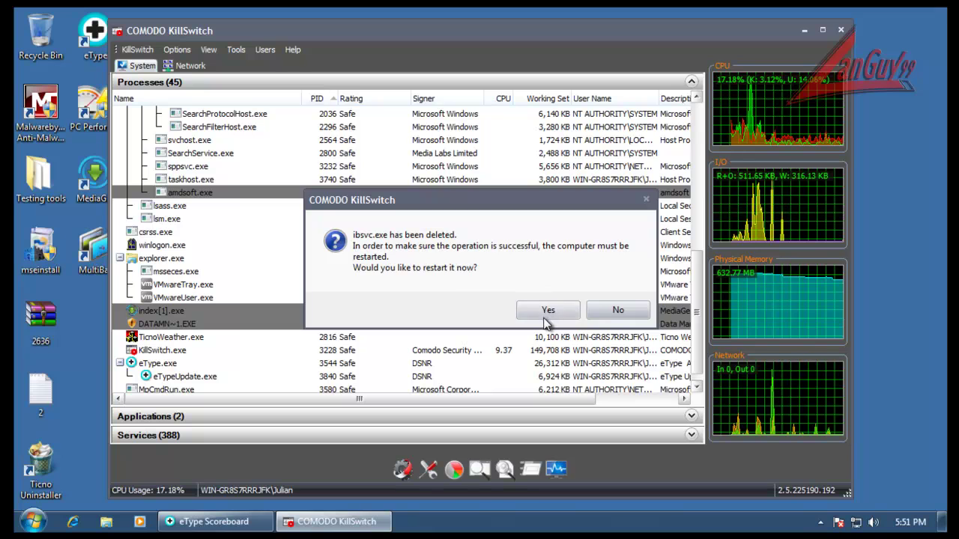
{"action": "left_click", "coordinate": [603, 310]}
Step: Force-terminate the parent eType.exe process and confirm
{"action": "right_click", "coordinate": [164, 363]}
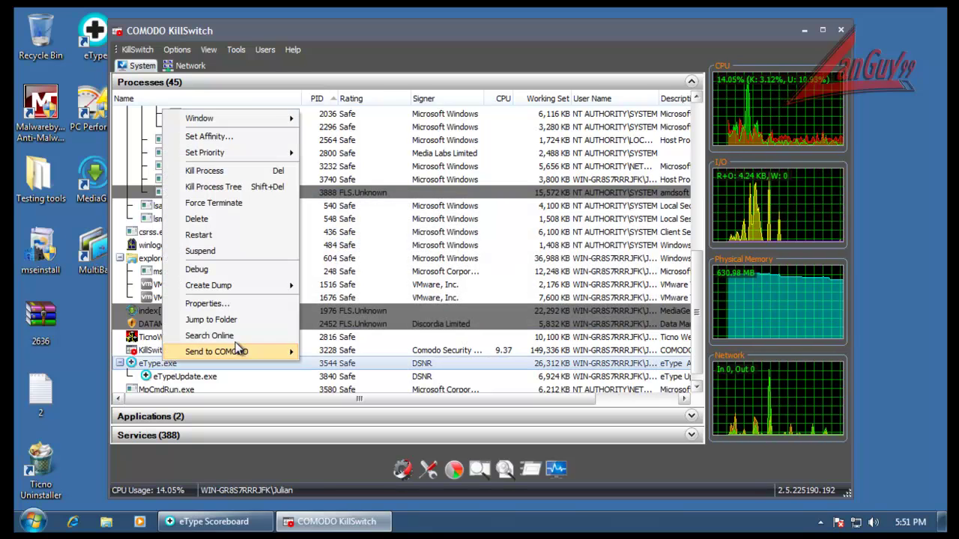
{"action": "left_click", "coordinate": [246, 203]}
{"action": "left_click", "coordinate": [503, 304]}
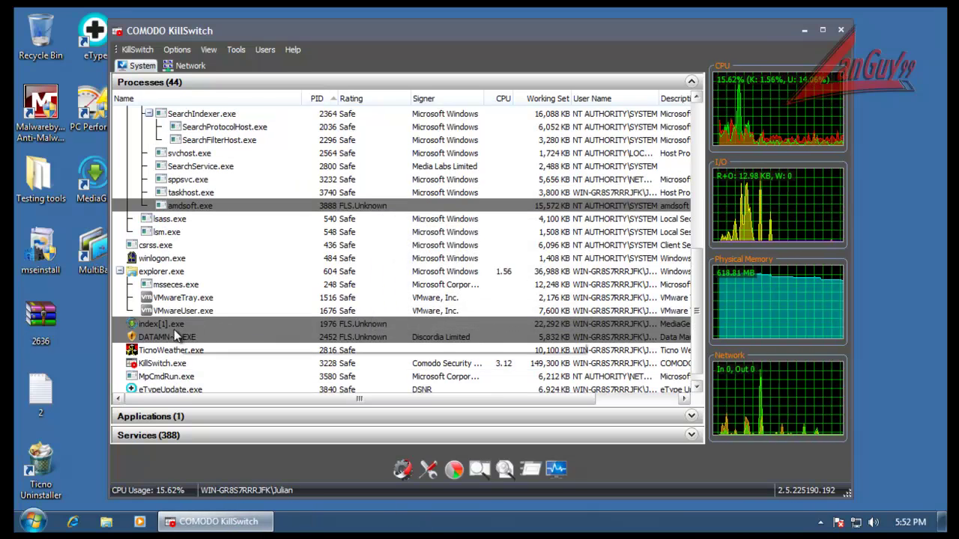
Step: Force-terminate the remaining eTypeUpdate.exe process and confirm
{"action": "scroll", "coordinate": [217, 369], "scroll_direction": "down", "scroll_amount": 1}
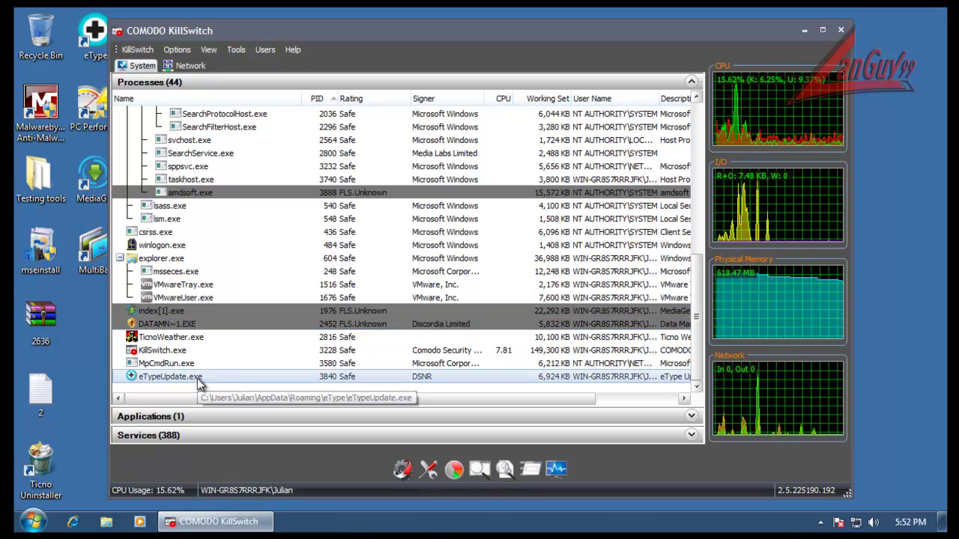
{"action": "right_click", "coordinate": [197, 378]}
{"action": "left_click", "coordinate": [261, 252]}
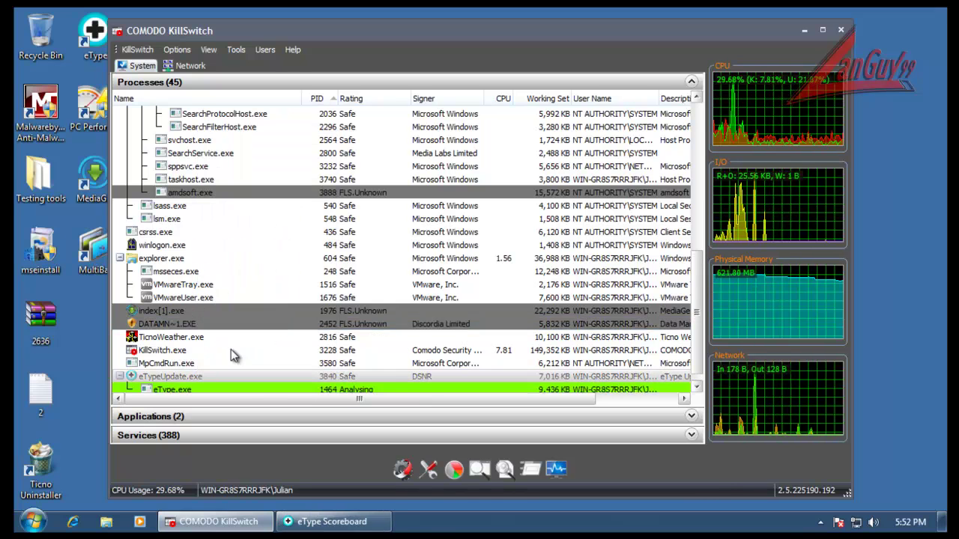
{"action": "right_click", "coordinate": [190, 382]}
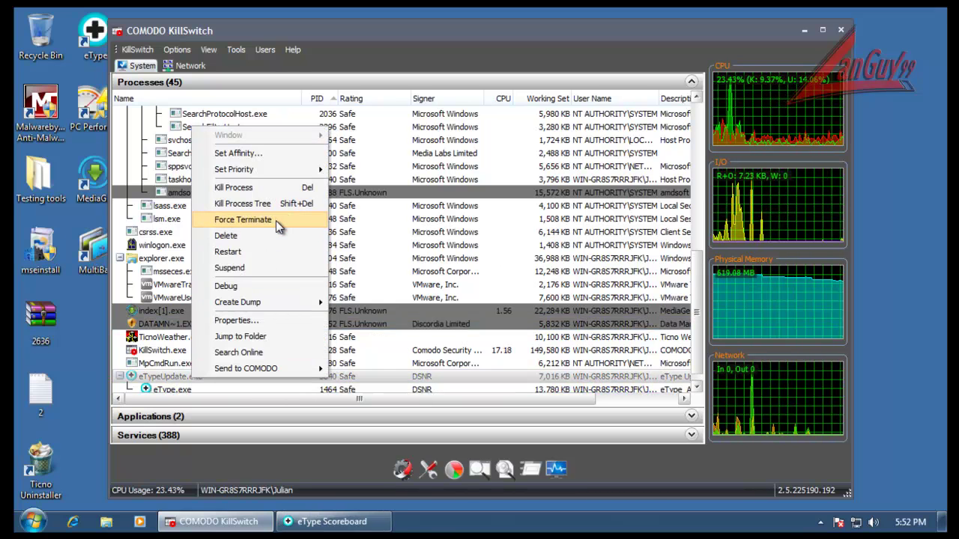
{"action": "left_click", "coordinate": [276, 220]}
{"action": "left_click", "coordinate": [506, 299]}
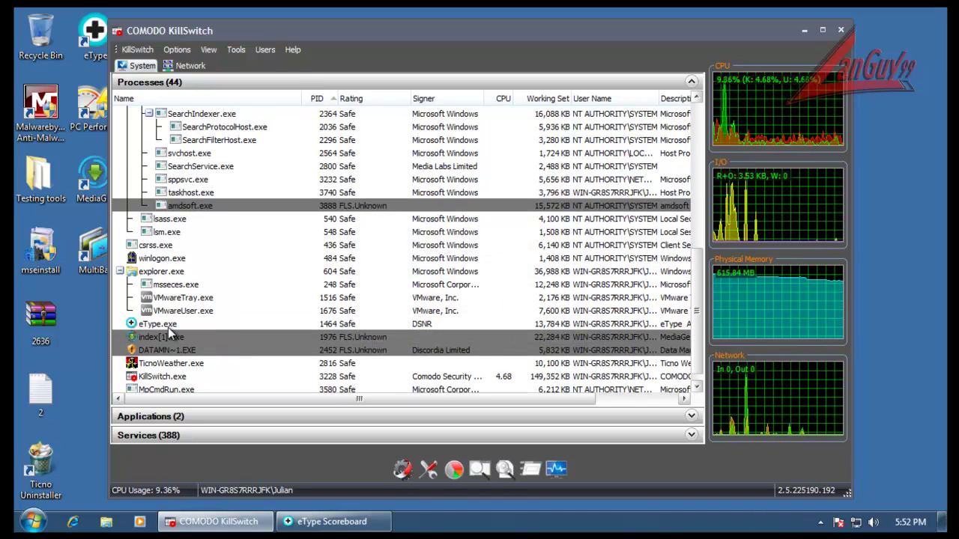
Step: Force-terminate the relaunched eType.exe and the TicnoWeather.exe process, confirming each termination
{"action": "right_click", "coordinate": [168, 327]}
{"action": "left_click", "coordinate": [262, 189]}
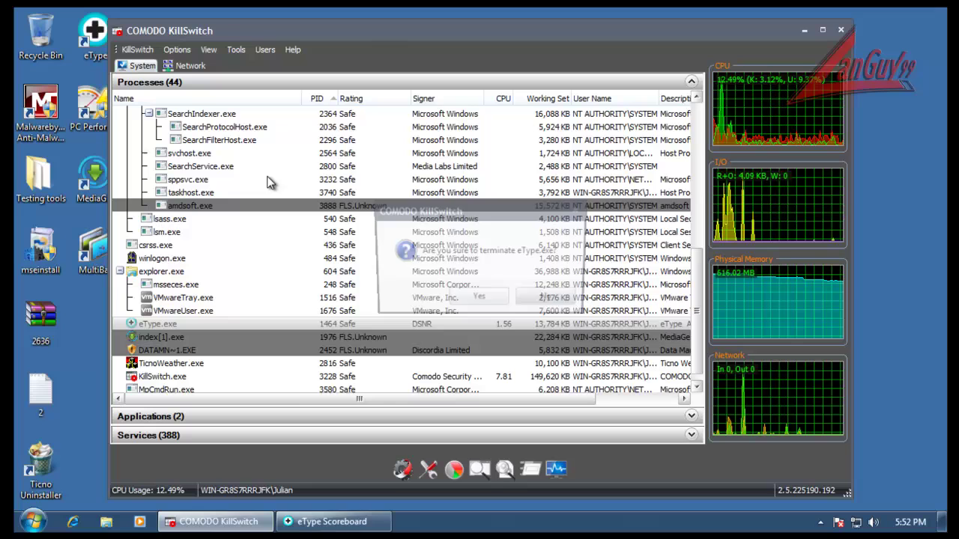
{"action": "left_click", "coordinate": [466, 301]}
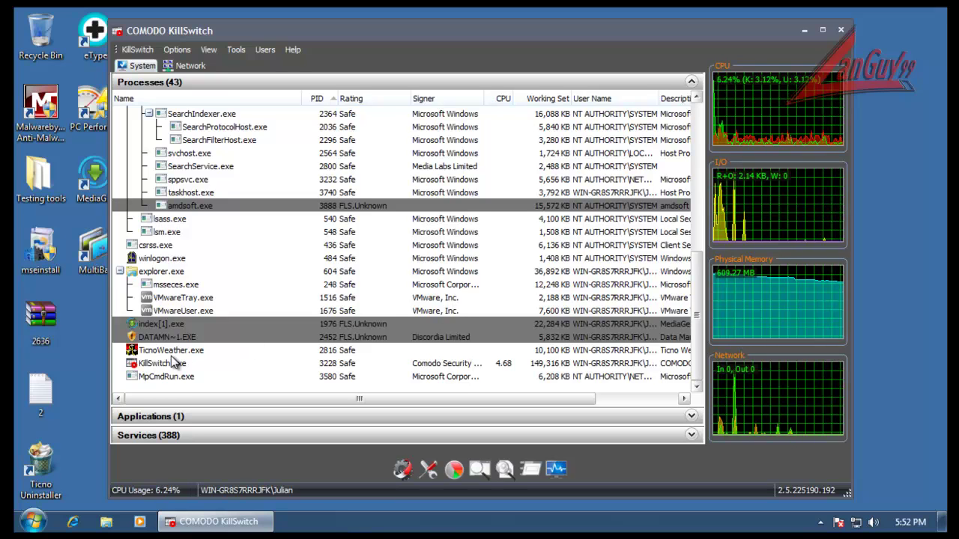
{"action": "right_click", "coordinate": [173, 350]}
{"action": "left_click", "coordinate": [264, 210]}
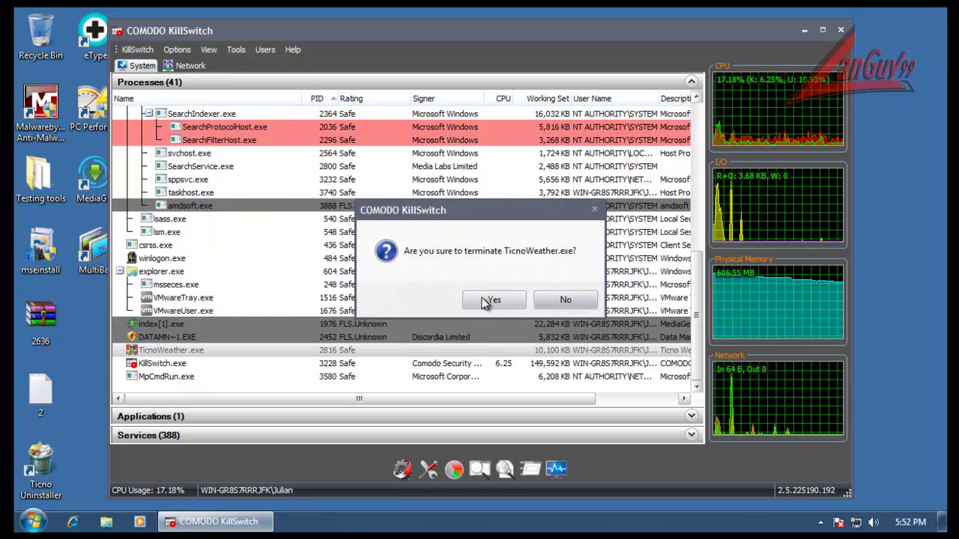
{"action": "left_click", "coordinate": [492, 305]}
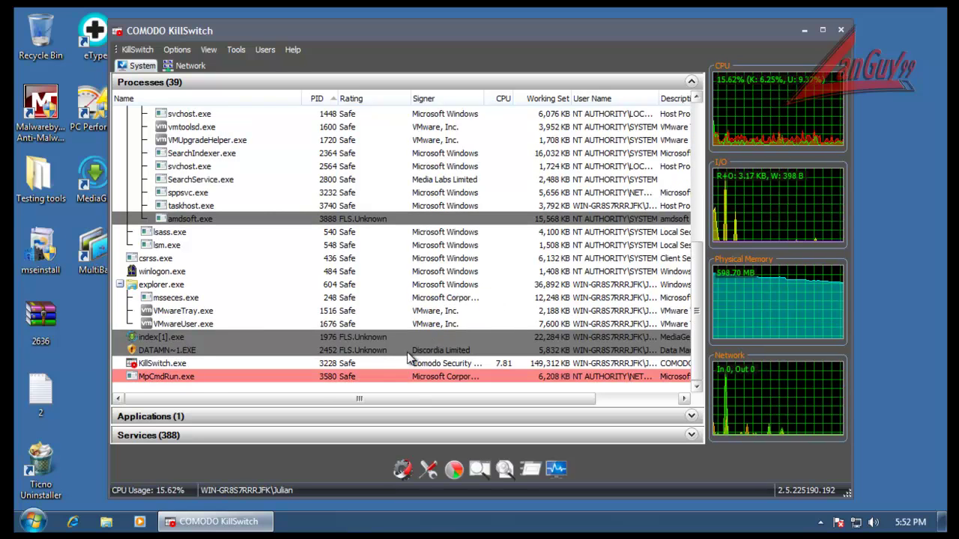
Step: Force-terminate the unknown-rated amdsoft.exe and DATAMN~1.EXE processes, confirming each termination
{"action": "right_click", "coordinate": [184, 229]}
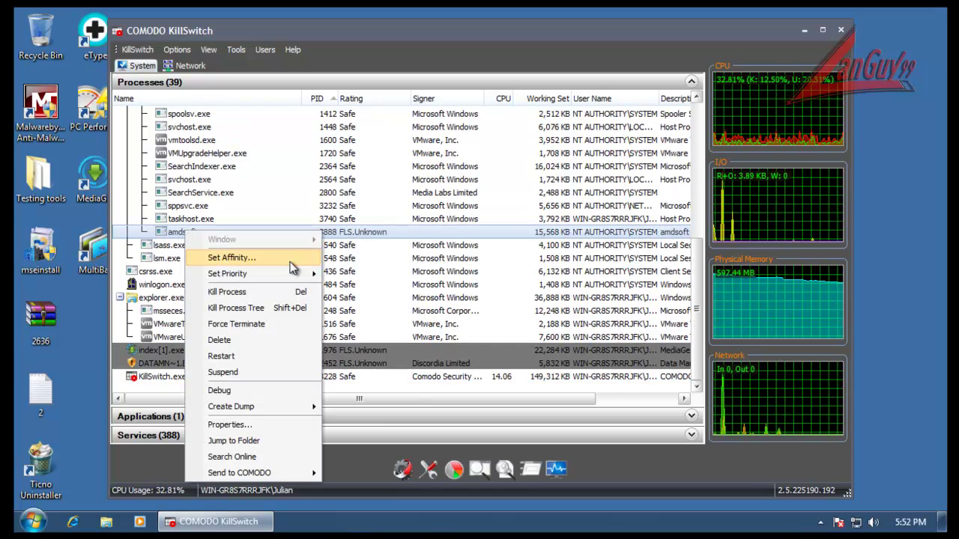
{"action": "left_click", "coordinate": [258, 326]}
{"action": "left_click", "coordinate": [491, 296]}
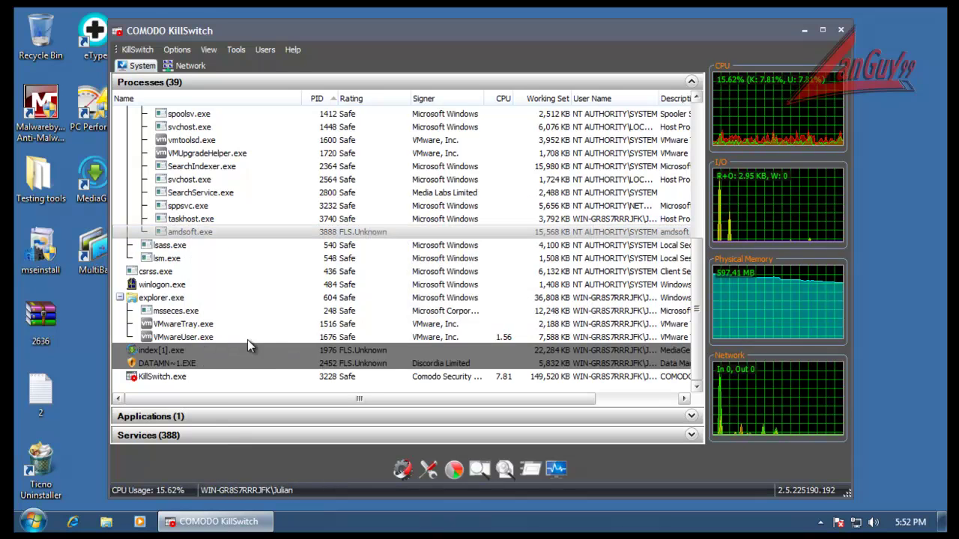
{"action": "right_click", "coordinate": [171, 363]}
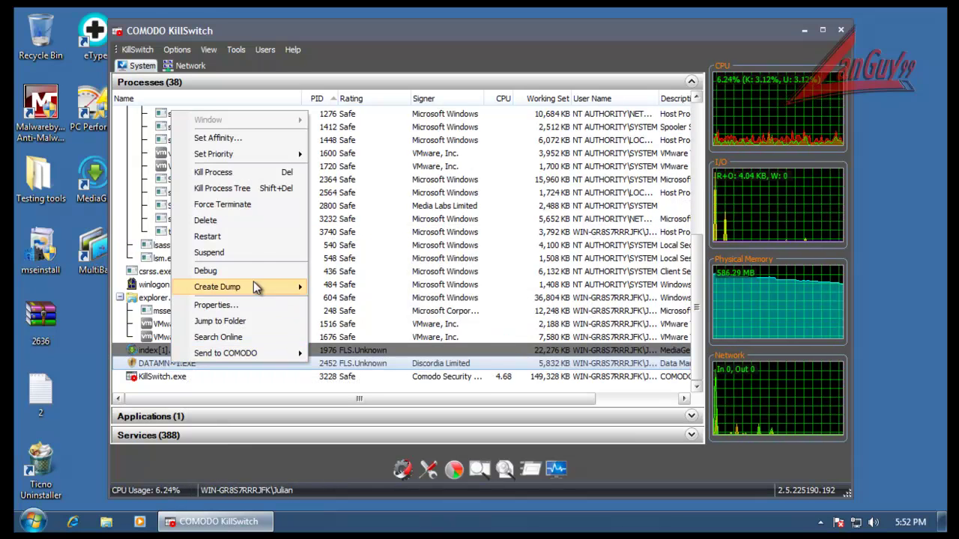
{"action": "left_click", "coordinate": [261, 204]}
{"action": "left_click", "coordinate": [508, 299]}
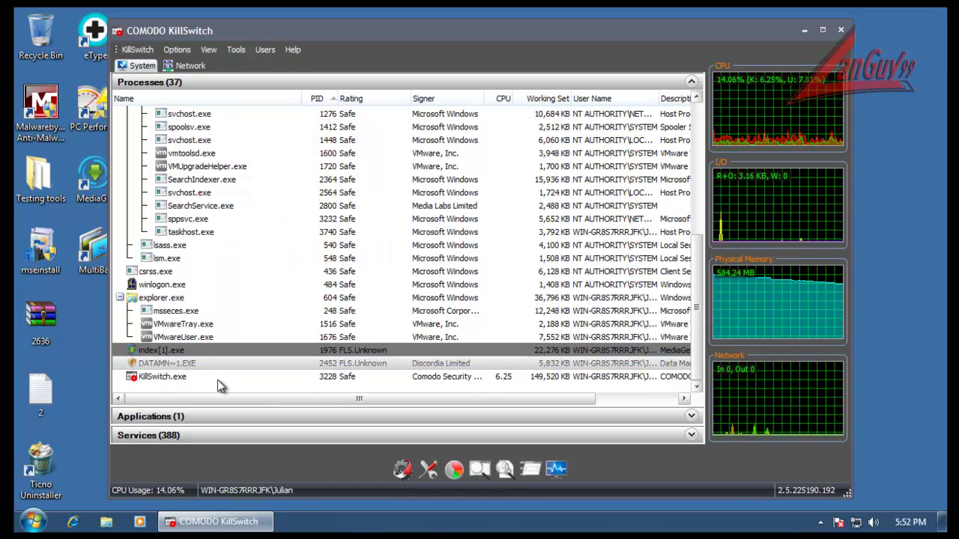
Step: Force-terminate the unknown-rated index[1].exe process and confirm
{"action": "right_click", "coordinate": [168, 364]}
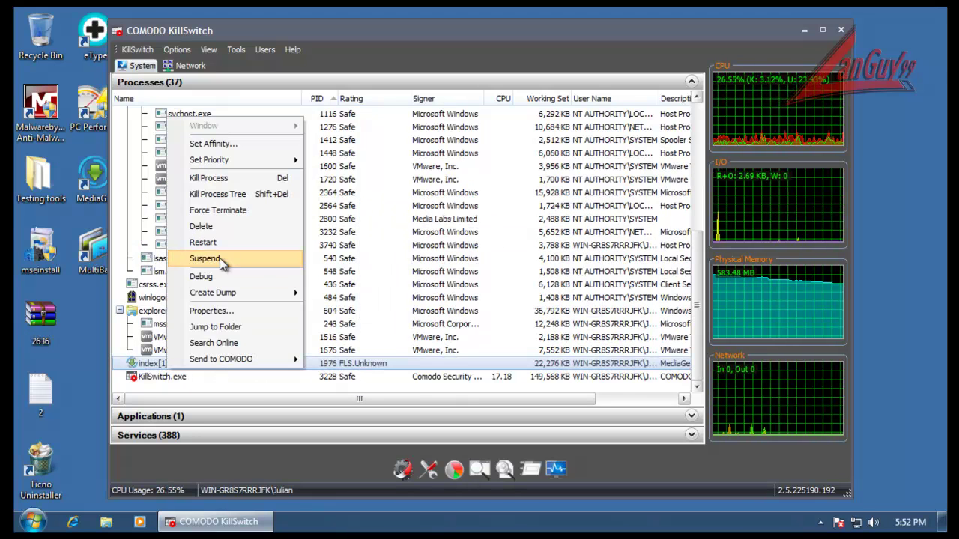
{"action": "left_click", "coordinate": [233, 213]}
{"action": "left_click", "coordinate": [509, 302]}
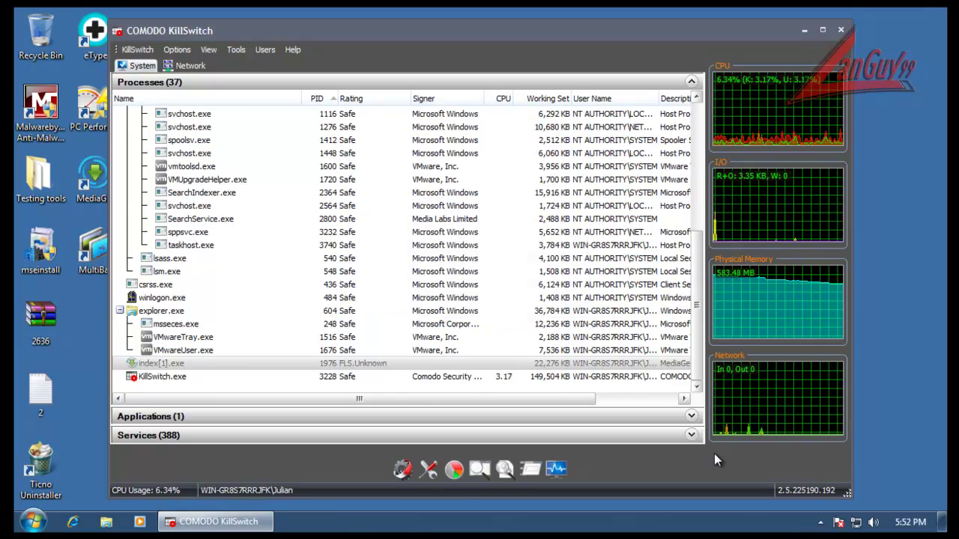
Step: Check the hidden notification icons and the remaining process ratings, and close KillSwitch
{"action": "left_click", "coordinate": [821, 522]}
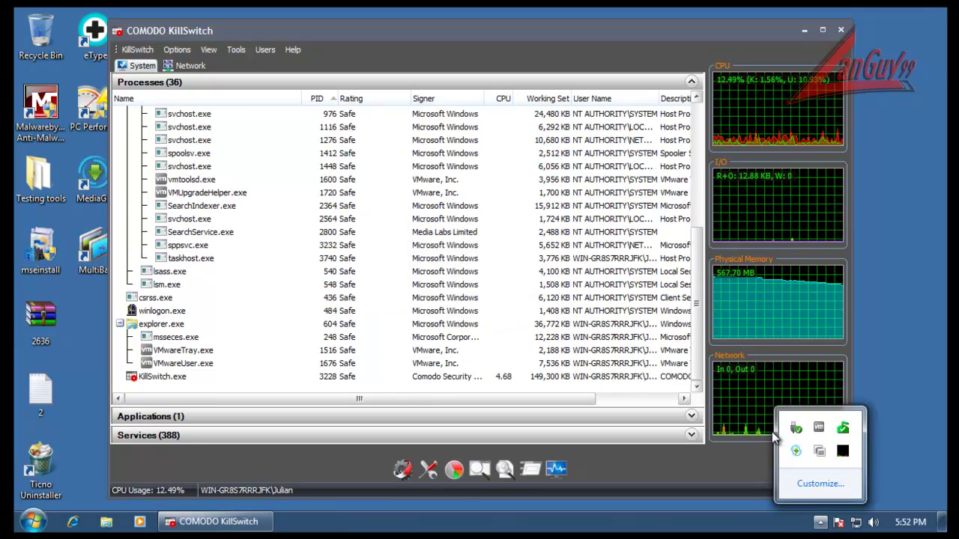
{"action": "left_click", "coordinate": [821, 522]}
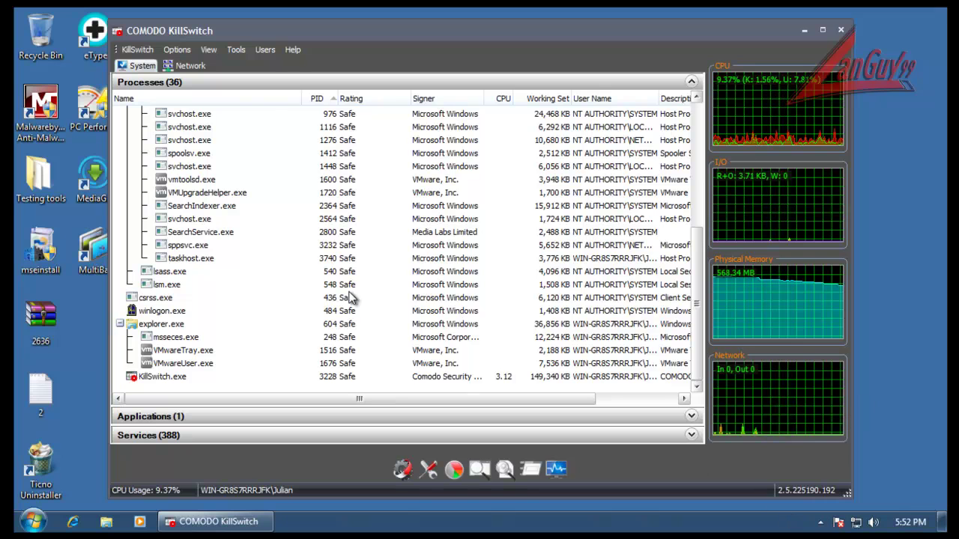
{"action": "left_click_drag", "start_coordinate": [699, 300], "coordinate": [699, 174]}
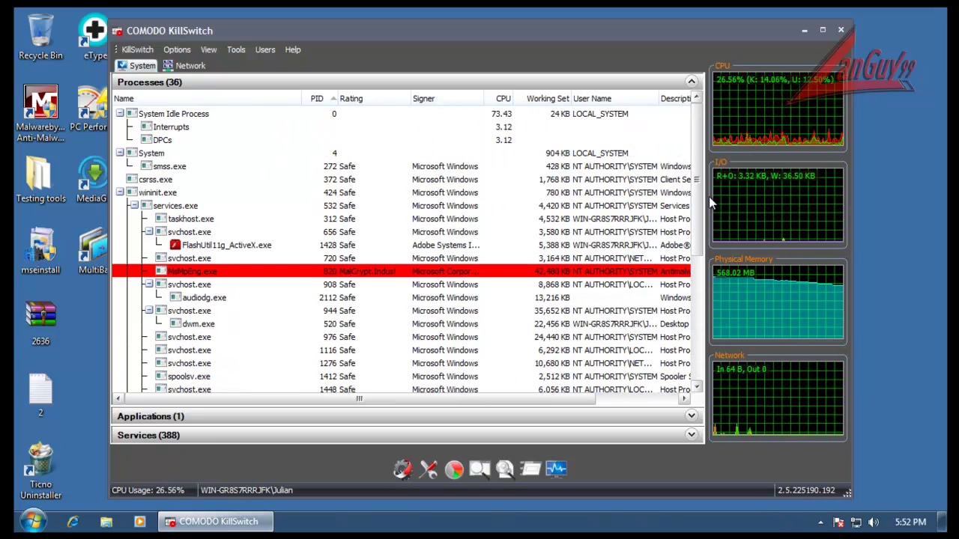
{"action": "left_click_drag", "start_coordinate": [697, 193], "coordinate": [695, 362]}
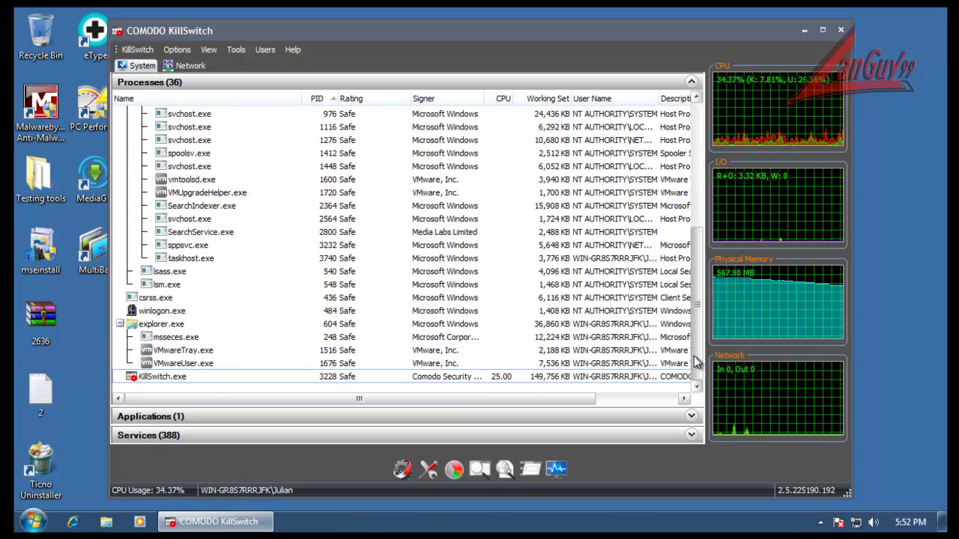
{"action": "left_click", "coordinate": [841, 31]}
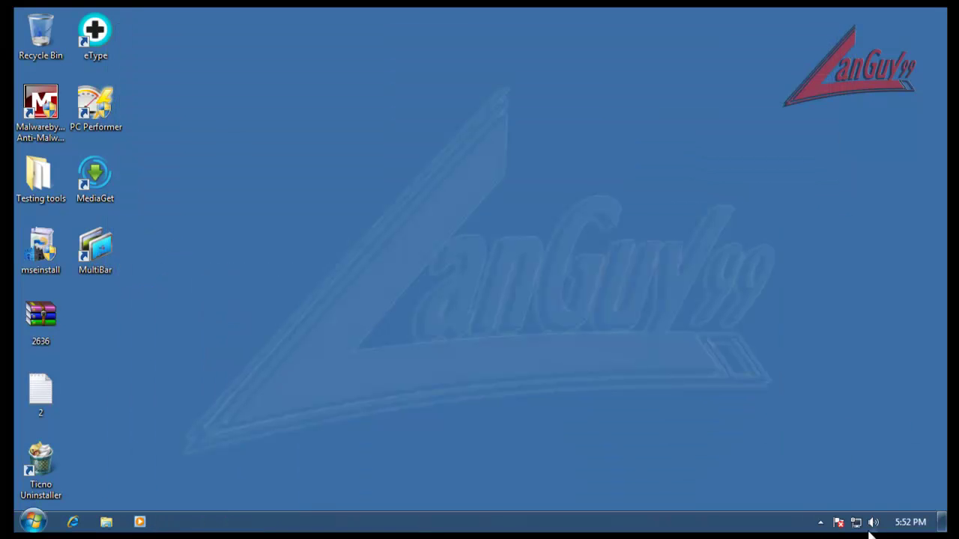
Step: Open Microsoft Security Essentials, turn off its real-time protection, and allow the change in User Account Control
{"action": "left_click", "coordinate": [821, 522]}
{"action": "right_click", "coordinate": [847, 454]}
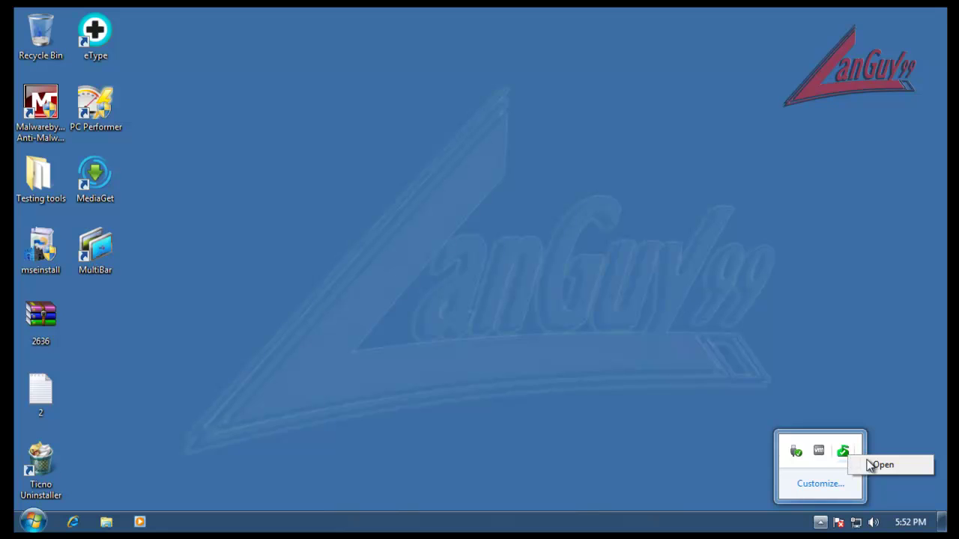
{"action": "left_click", "coordinate": [852, 462]}
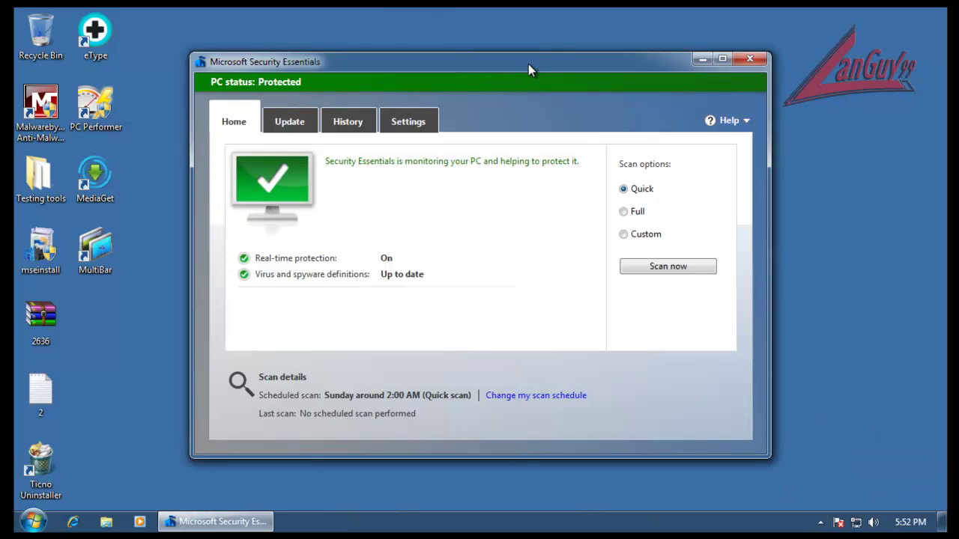
{"action": "left_click_drag", "start_coordinate": [527, 67], "coordinate": [650, 42]}
{"action": "left_click", "coordinate": [537, 102]}
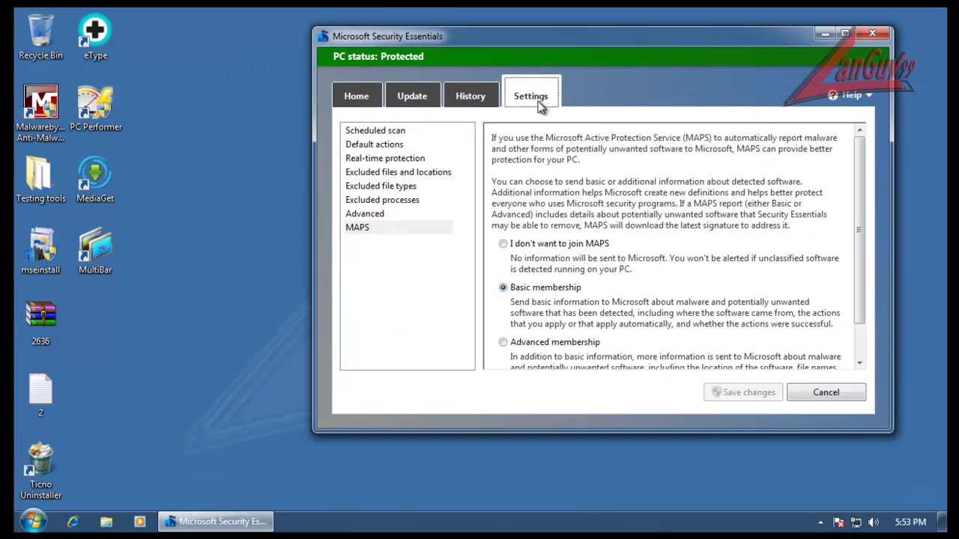
{"action": "left_click", "coordinate": [382, 157]}
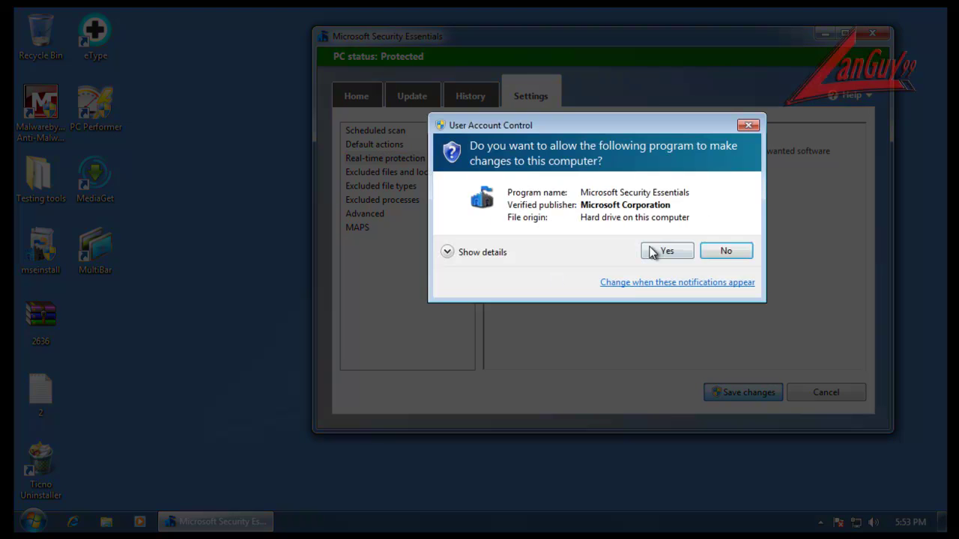
{"action": "left_click", "coordinate": [662, 251]}
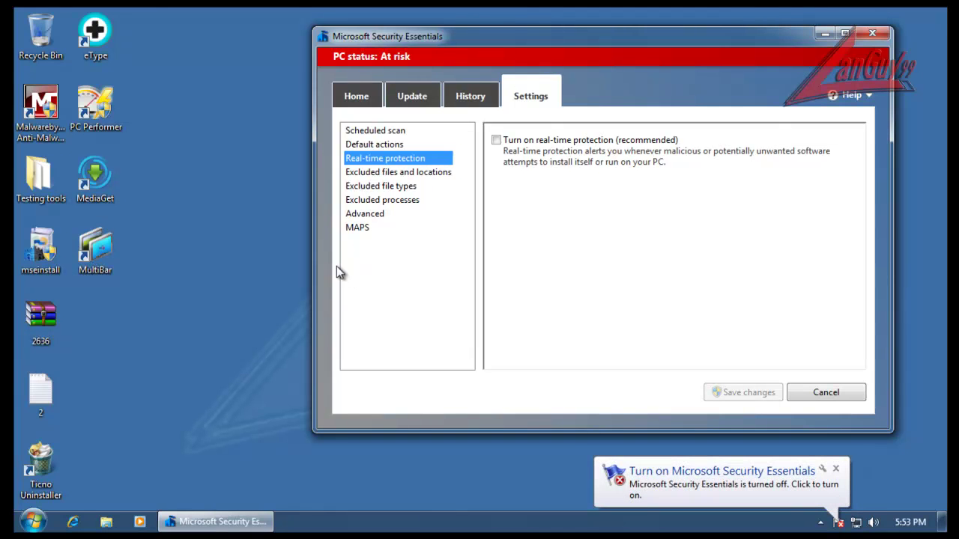
Step: Extract the 2636 folder from the 2636.zip archive to the desktop with WinRAR
{"action": "double_click", "coordinate": [40, 318]}
{"action": "left_click", "coordinate": [569, 291]}
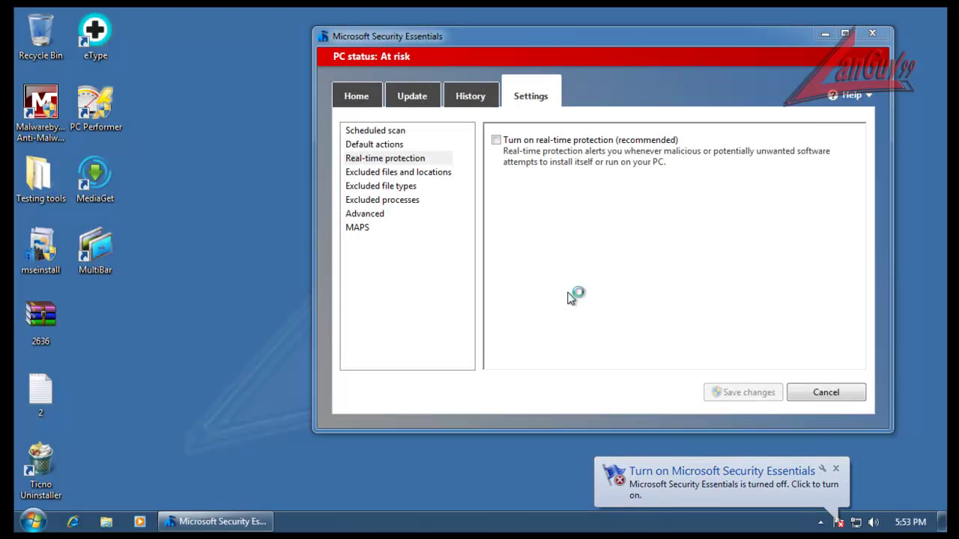
{"action": "left_click_drag", "start_coordinate": [153, 268], "coordinate": [97, 327]}
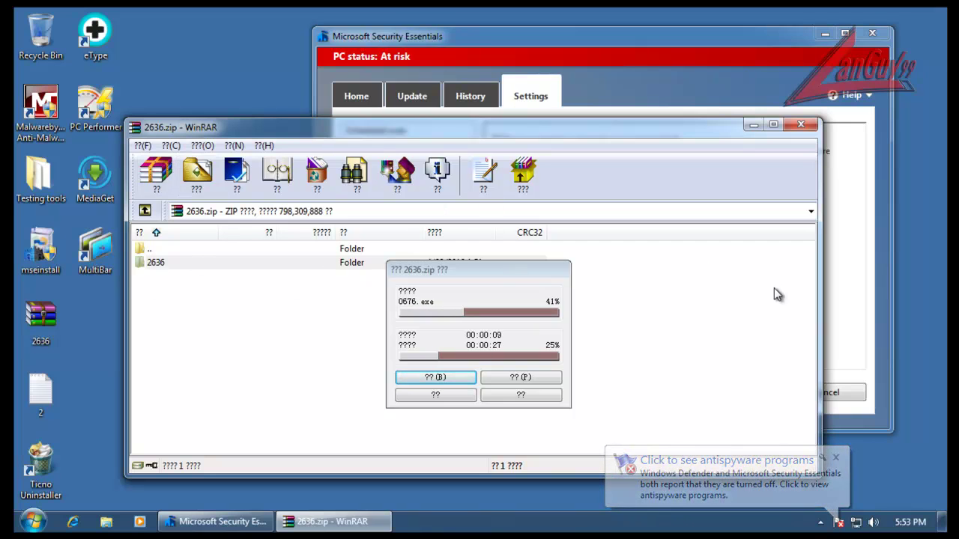
{"action": "left_click", "coordinate": [803, 73]}
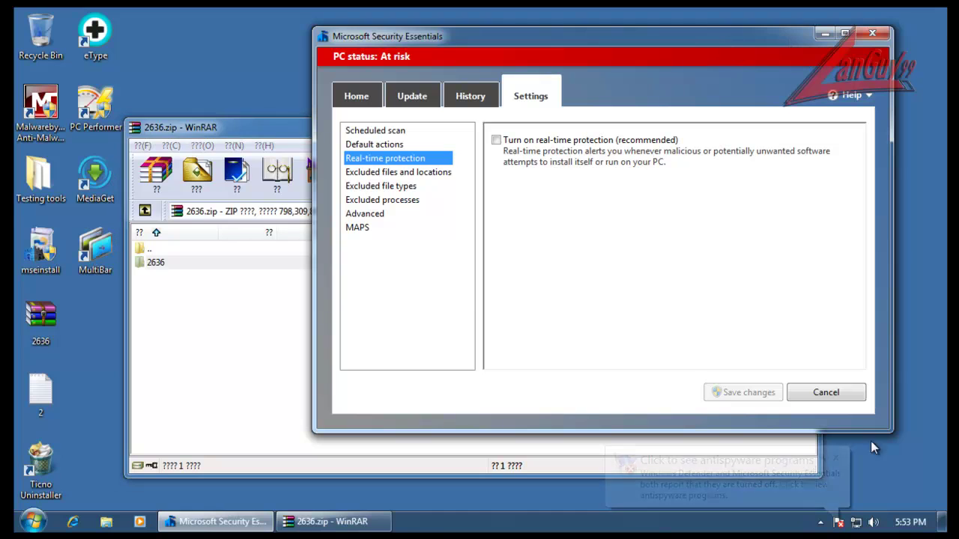
Step: Check the size and file count in the extracted 2636 folder's properties, and close them
{"action": "left_click", "coordinate": [256, 414]}
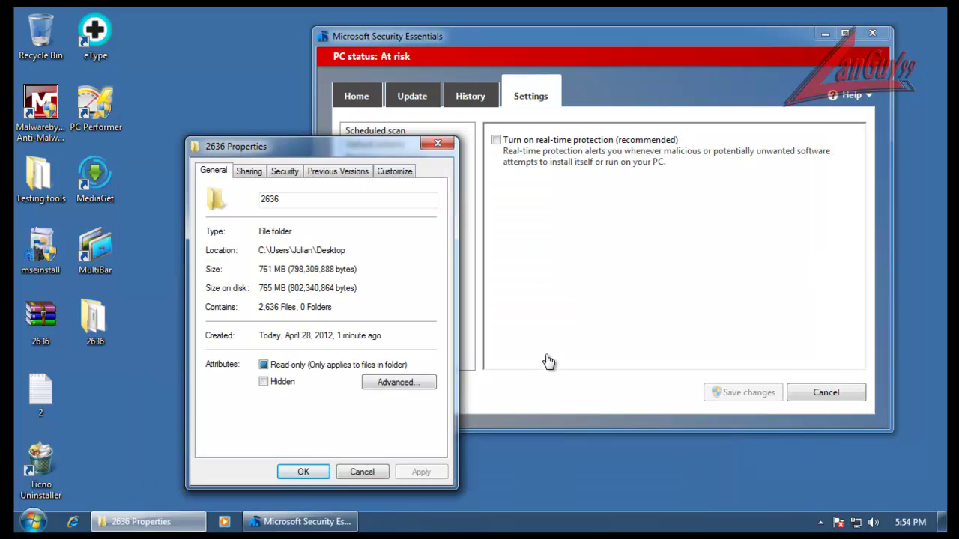
{"action": "left_click_drag", "start_coordinate": [293, 150], "coordinate": [275, 125]}
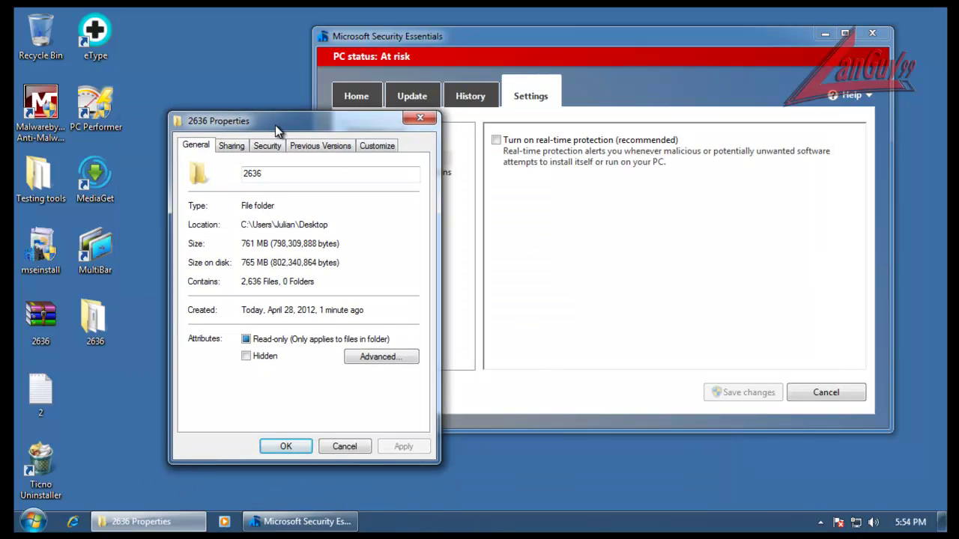
{"action": "left_click", "coordinate": [420, 120]}
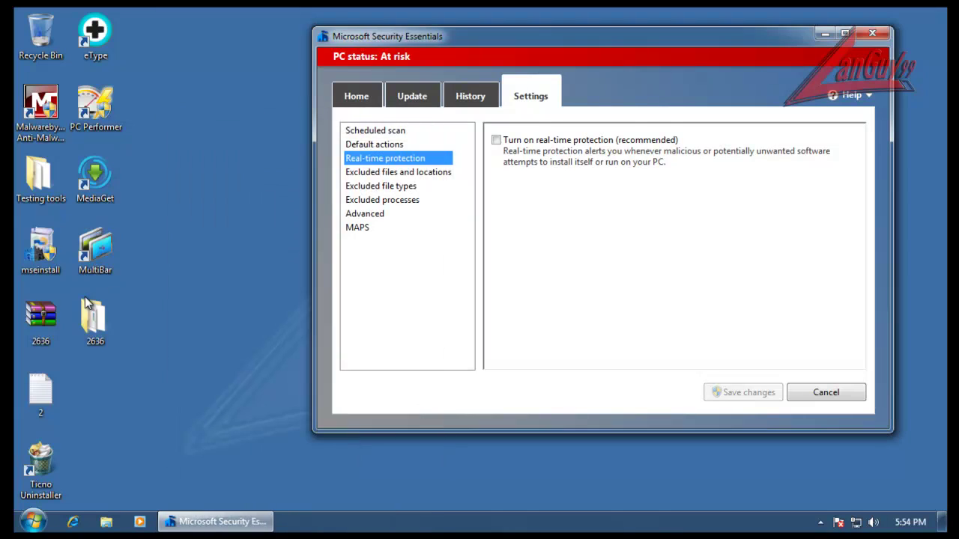
Step: Scan the 2636 folder on the desktop with Microsoft Security Essentials
{"action": "right_click", "coordinate": [96, 317]}
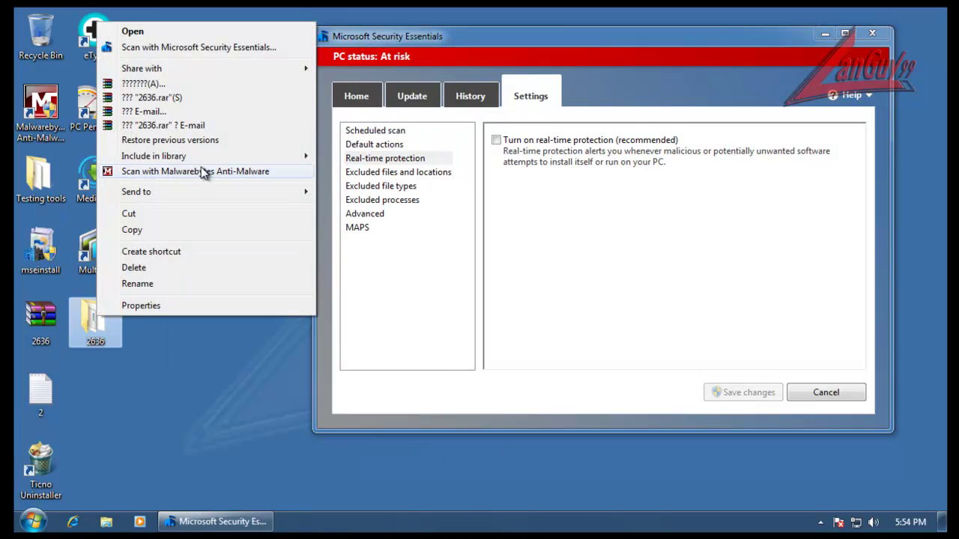
{"action": "left_click", "coordinate": [237, 47]}
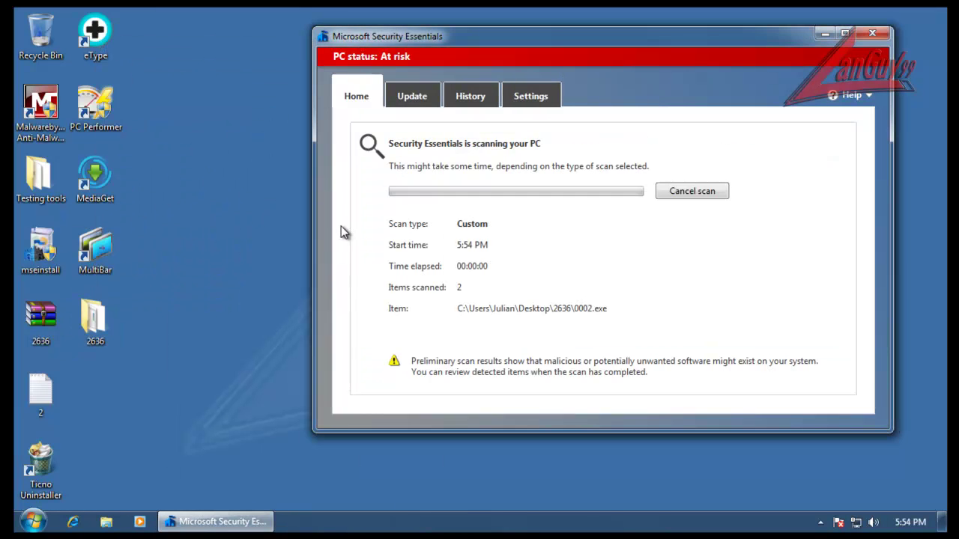
{"action": "left_click_drag", "start_coordinate": [549, 41], "coordinate": [494, 48]}
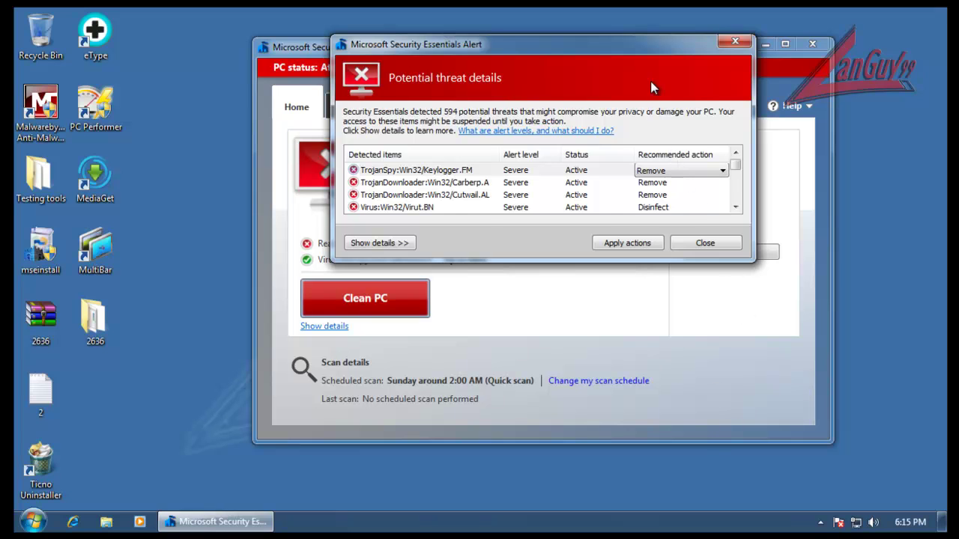
Step: Set the action for the first Virus:Win32/Virut.BN entry in the potential threat details to Remove
{"action": "left_click_drag", "start_coordinate": [644, 50], "coordinate": [596, 78]}
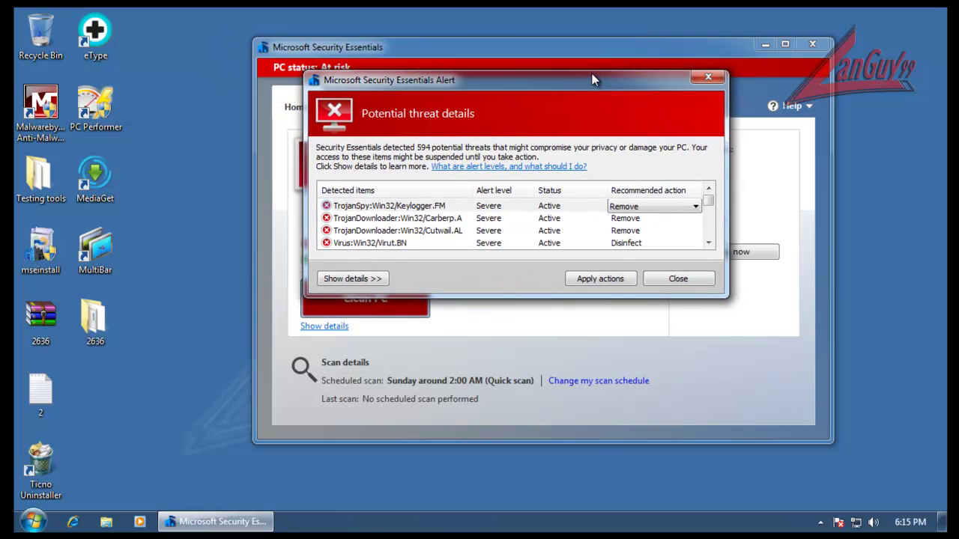
{"action": "left_click", "coordinate": [707, 243]}
{"action": "left_click", "coordinate": [708, 243]}
{"action": "left_click", "coordinate": [708, 243]}
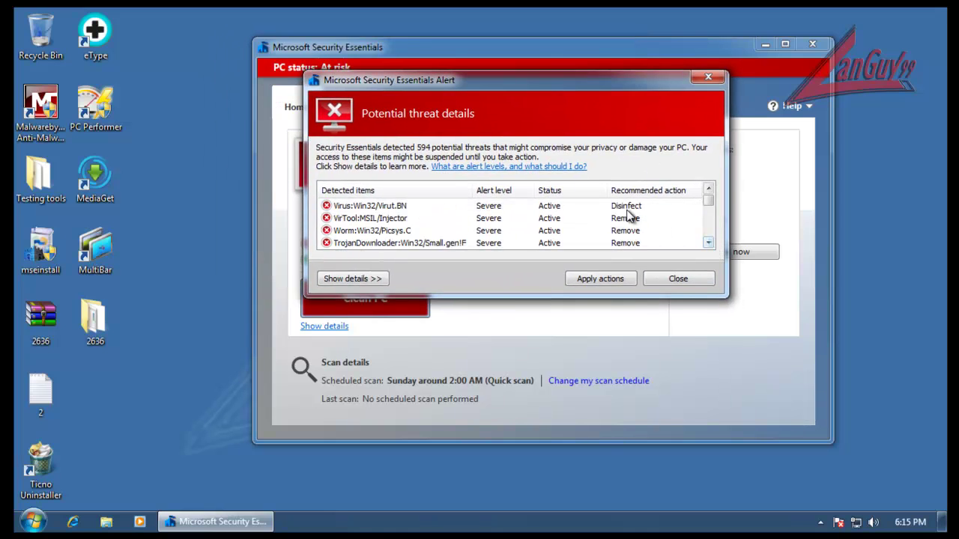
{"action": "left_click", "coordinate": [639, 204]}
{"action": "left_click", "coordinate": [639, 244]}
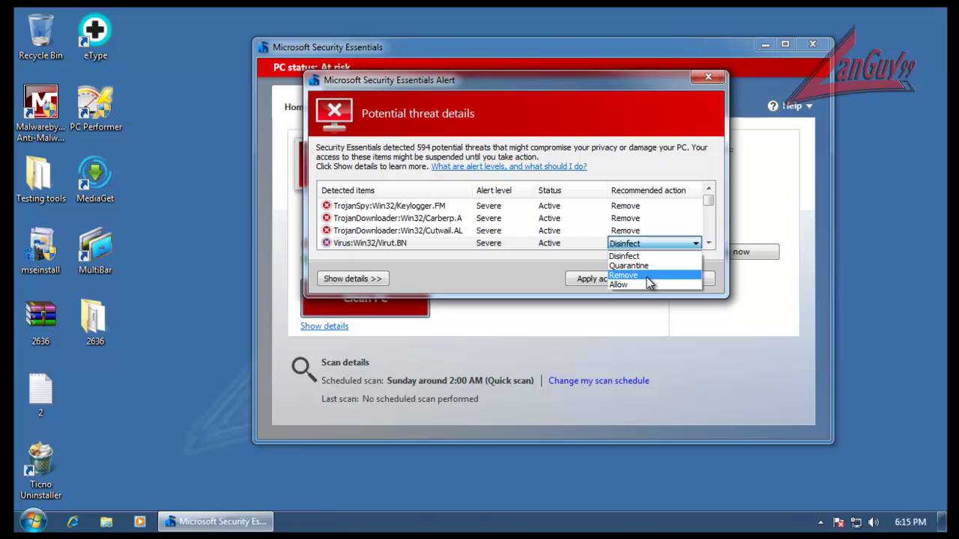
{"action": "left_click", "coordinate": [647, 276]}
Step: Set the action for the Virus:Win32/Virut.BN entry below Worm:Win32/Autorun.VG to Remove
{"action": "left_click", "coordinate": [708, 242]}
{"action": "left_click", "coordinate": [708, 243]}
{"action": "left_click", "coordinate": [708, 243]}
{"action": "left_click", "coordinate": [708, 242]}
{"action": "left_click", "coordinate": [708, 242]}
{"action": "left_click", "coordinate": [708, 242]}
{"action": "left_click", "coordinate": [708, 242]}
{"action": "left_click", "coordinate": [708, 188]}
{"action": "left_click", "coordinate": [708, 188]}
{"action": "left_click", "coordinate": [708, 188]}
{"action": "left_click", "coordinate": [638, 221]}
{"action": "left_click", "coordinate": [641, 246]}
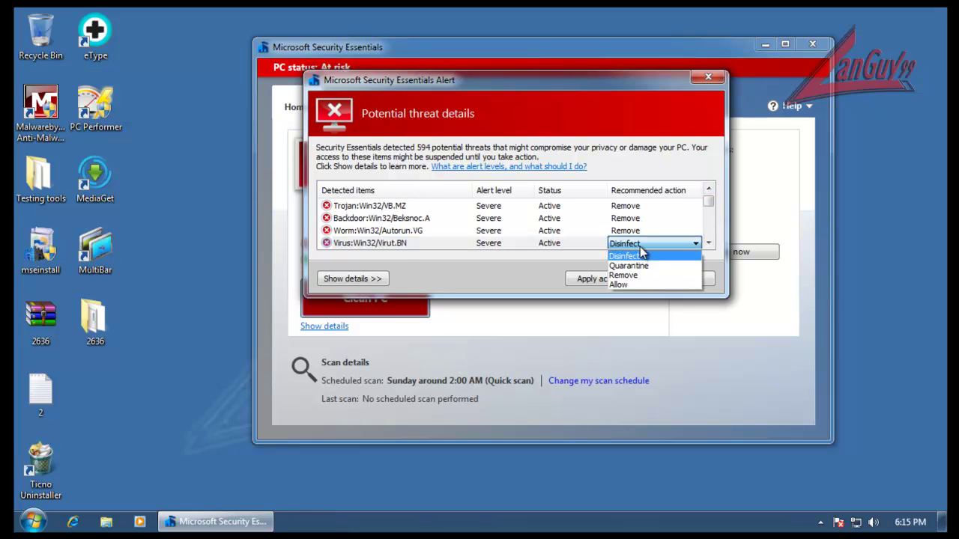
{"action": "left_click", "coordinate": [645, 274]}
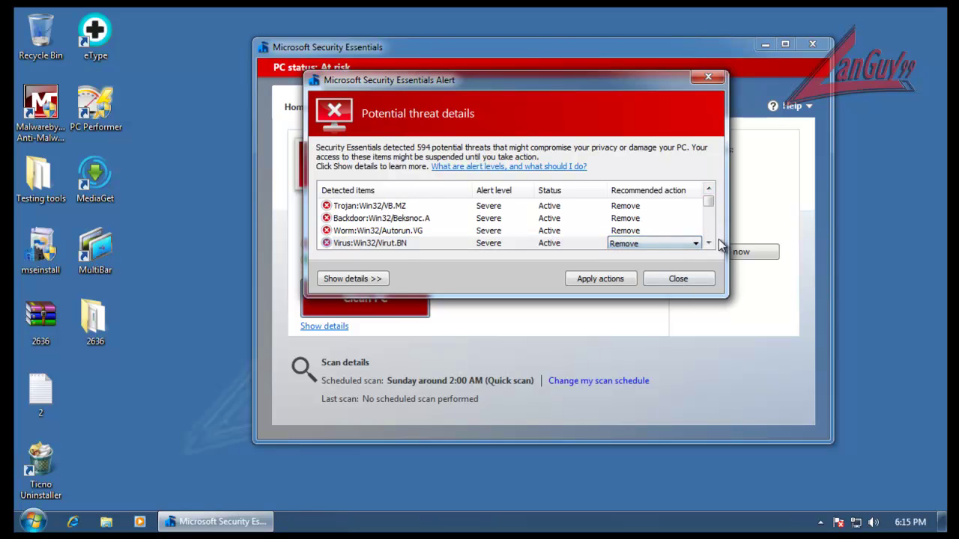
Step: Set the action for the Virus:Win32/Expiro.AO entry below Backdoor:Win32/Dedipros.A to Remove
{"action": "left_click", "coordinate": [708, 243]}
{"action": "left_click", "coordinate": [708, 243]}
{"action": "left_click", "coordinate": [708, 243]}
{"action": "left_click", "coordinate": [708, 242]}
{"action": "left_click", "coordinate": [707, 189]}
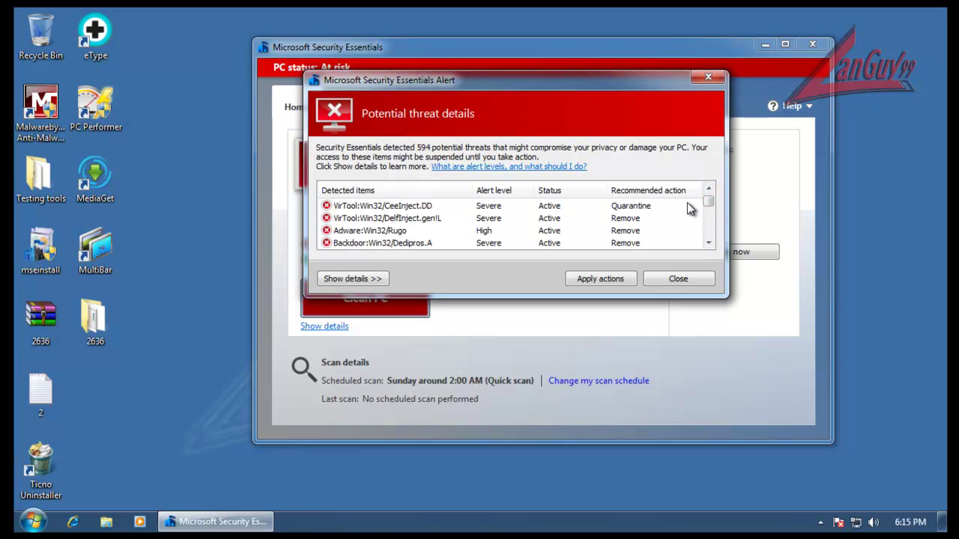
{"action": "left_click", "coordinate": [708, 243]}
{"action": "left_click", "coordinate": [708, 244]}
{"action": "left_click", "coordinate": [708, 243]}
{"action": "left_click", "coordinate": [707, 243]}
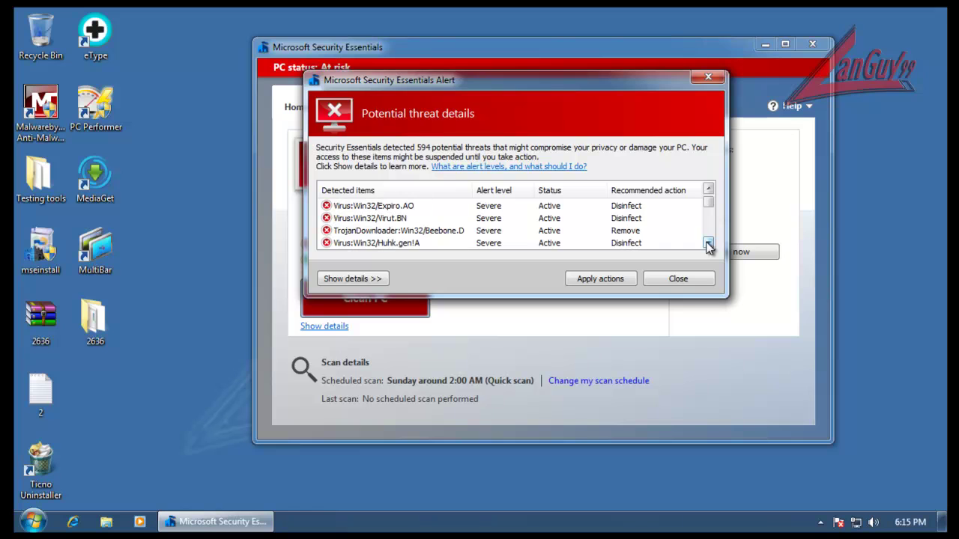
{"action": "left_click", "coordinate": [621, 206]}
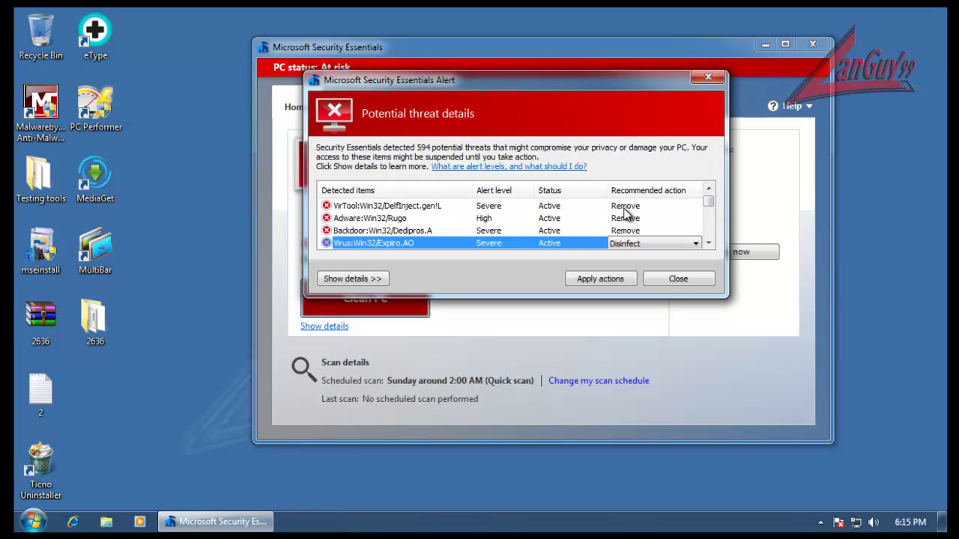
{"action": "left_click", "coordinate": [634, 243]}
{"action": "left_click", "coordinate": [635, 273]}
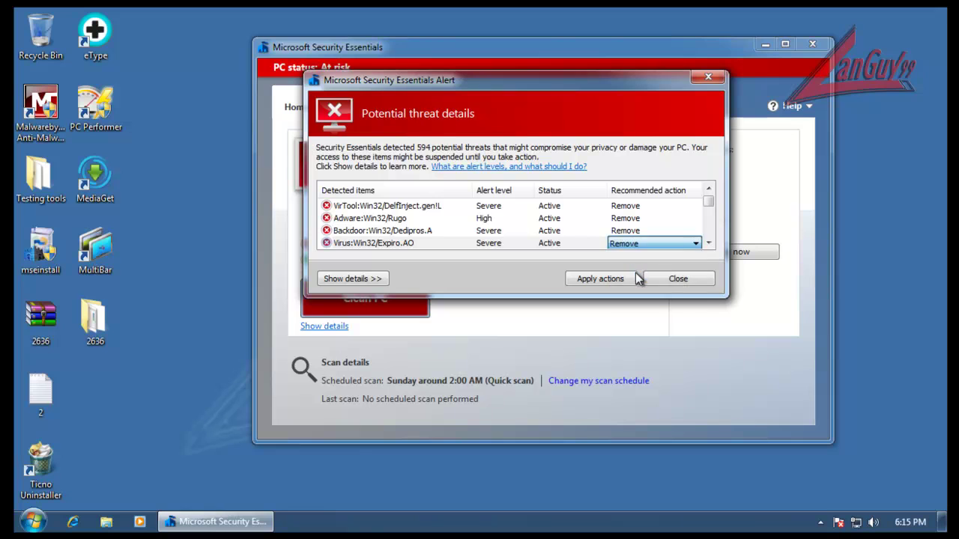
Step: Set the action for the Virus:Win32/Virut.BN entry directly below Virus:Win32/Expiro.AO to Remove
{"action": "left_click", "coordinate": [707, 243]}
{"action": "left_click", "coordinate": [651, 244]}
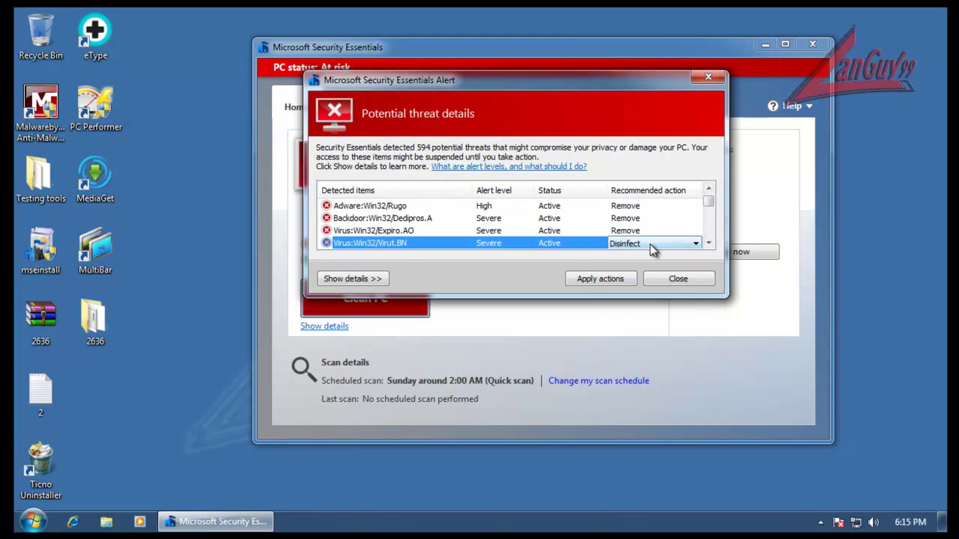
{"action": "left_click", "coordinate": [654, 244]}
{"action": "left_click", "coordinate": [678, 269]}
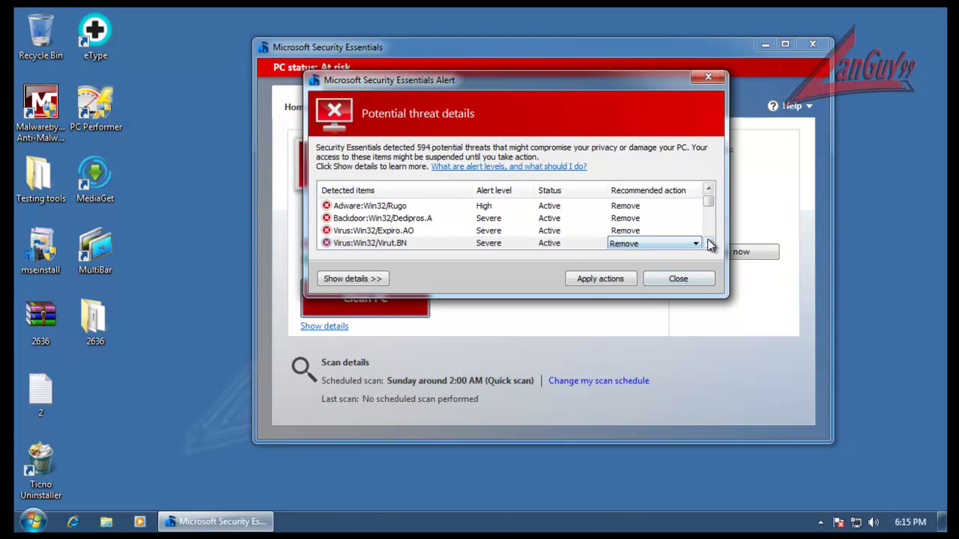
Step: Change the recommended action for the Virus:Win32/Huhk.gen!A entry in the detected items
{"action": "left_click", "coordinate": [708, 242]}
{"action": "left_click", "coordinate": [708, 243]}
{"action": "left_click", "coordinate": [708, 243]}
{"action": "left_click", "coordinate": [646, 233]}
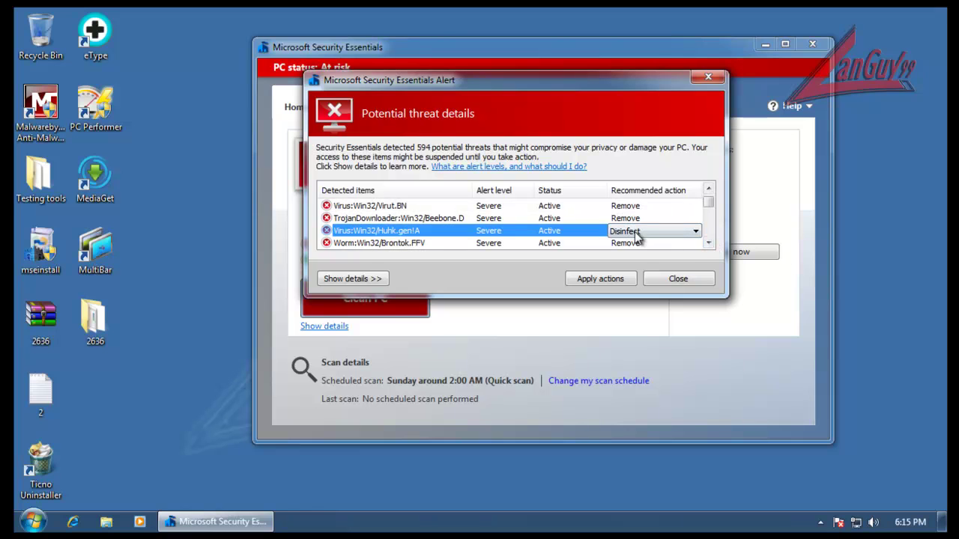
{"action": "left_click", "coordinate": [641, 232]}
{"action": "left_click", "coordinate": [659, 270]}
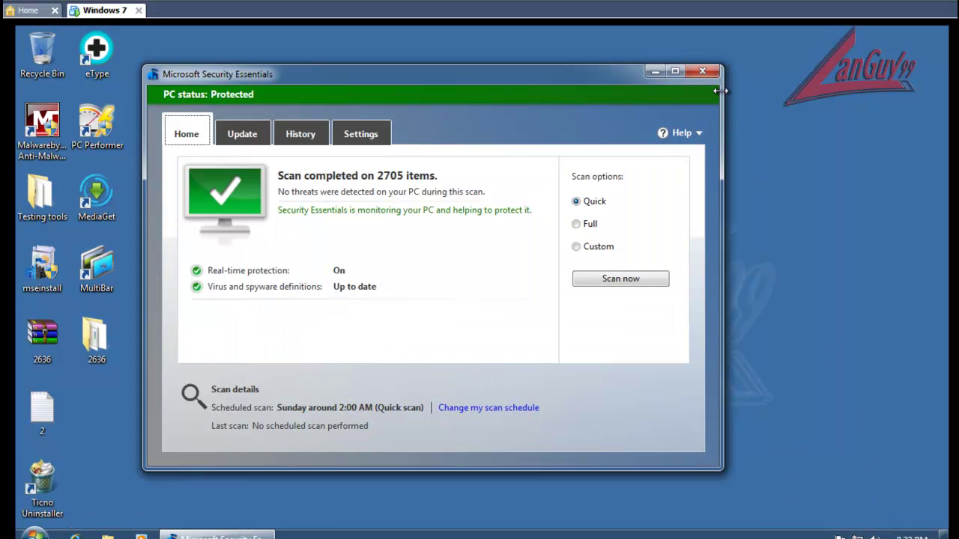
Step: Close Microsoft Security Essentials and open the properties of the 2636 folder on the desktop to check its remaining files
{"action": "left_click_drag", "start_coordinate": [531, 86], "coordinate": [573, 84]}
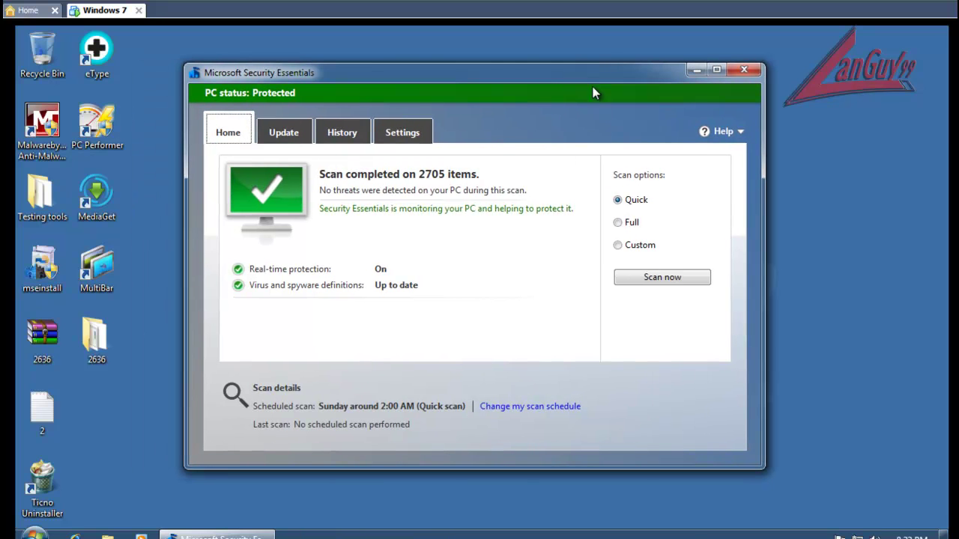
{"action": "left_click", "coordinate": [744, 70]}
{"action": "right_click", "coordinate": [103, 336]}
{"action": "left_click", "coordinate": [155, 327]}
{"action": "left_click_drag", "start_coordinate": [283, 187], "coordinate": [333, 133]}
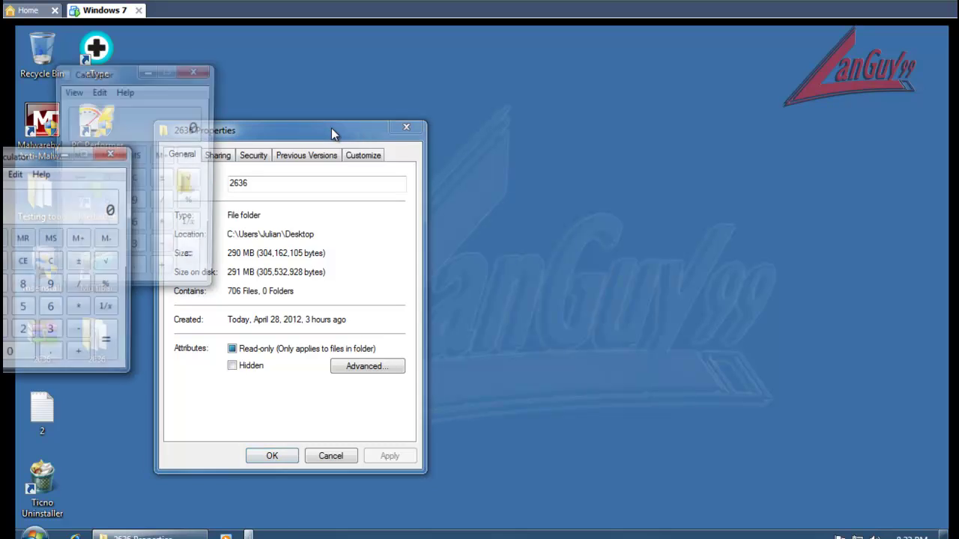
Step: Keep a single Calculator window beside the folder properties and calculate 2636-706, divided by 2636
{"action": "left_click", "coordinate": [113, 152]}
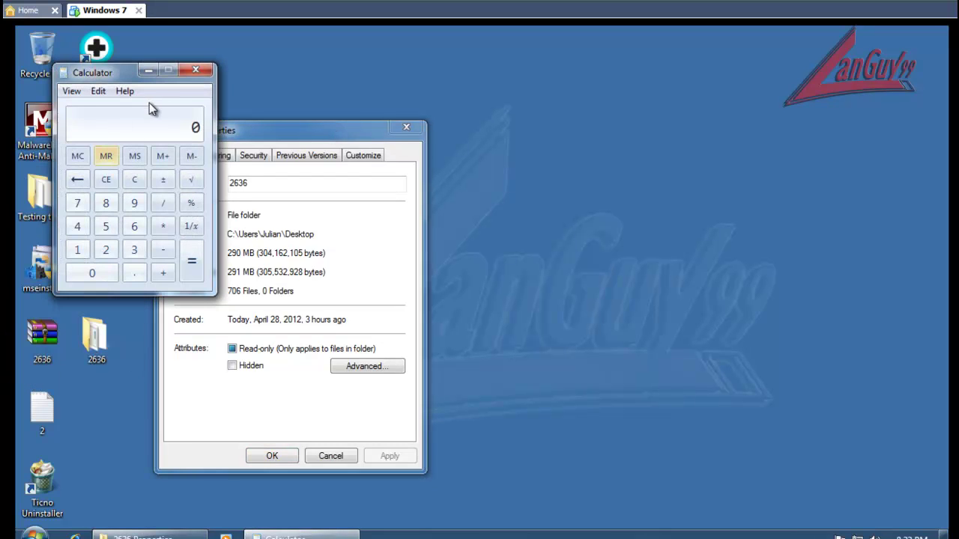
{"action": "left_click_drag", "start_coordinate": [121, 74], "coordinate": [502, 122]}
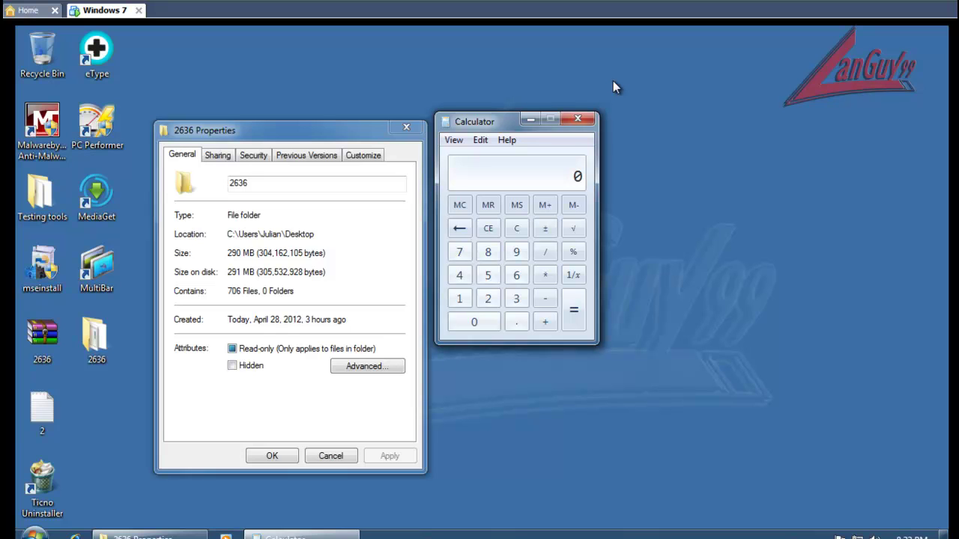
{"action": "type", "text": "2636-706"}
{"action": "key", "text": "Return"}
{"action": "type", "text": "/2636"}
{"action": "key", "text": "Return"}
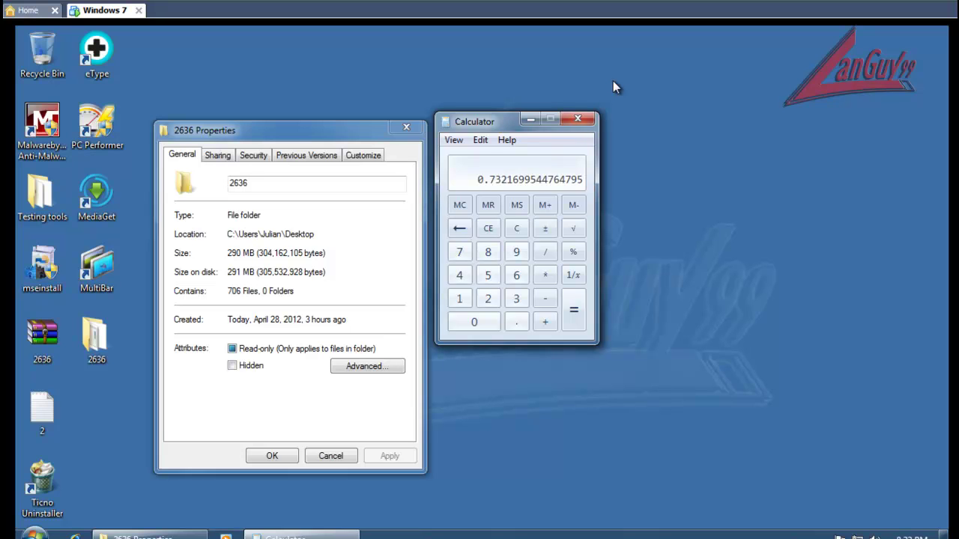
Step: Close Calculator and the folder properties, and open the 2636 folder on the desktop
{"action": "left_click", "coordinate": [578, 119]}
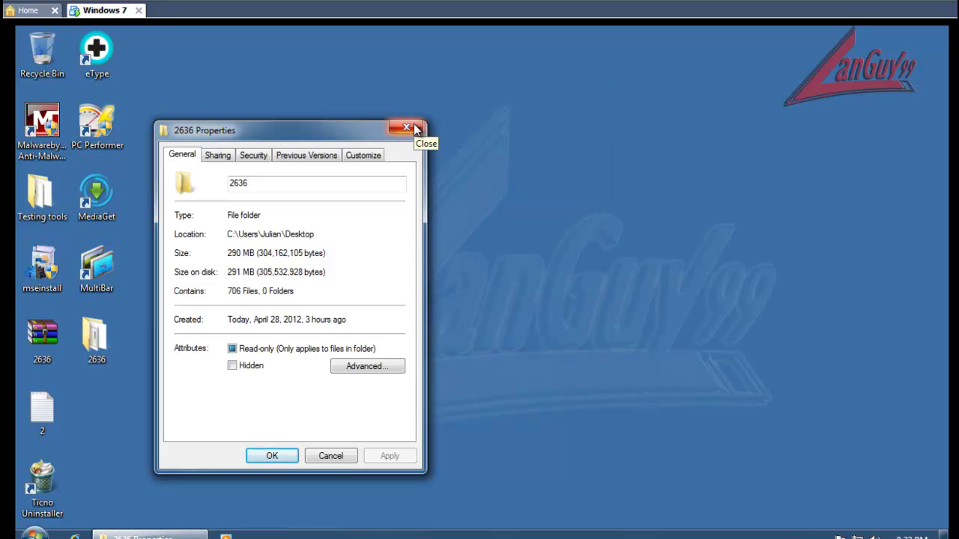
{"action": "left_click", "coordinate": [413, 126]}
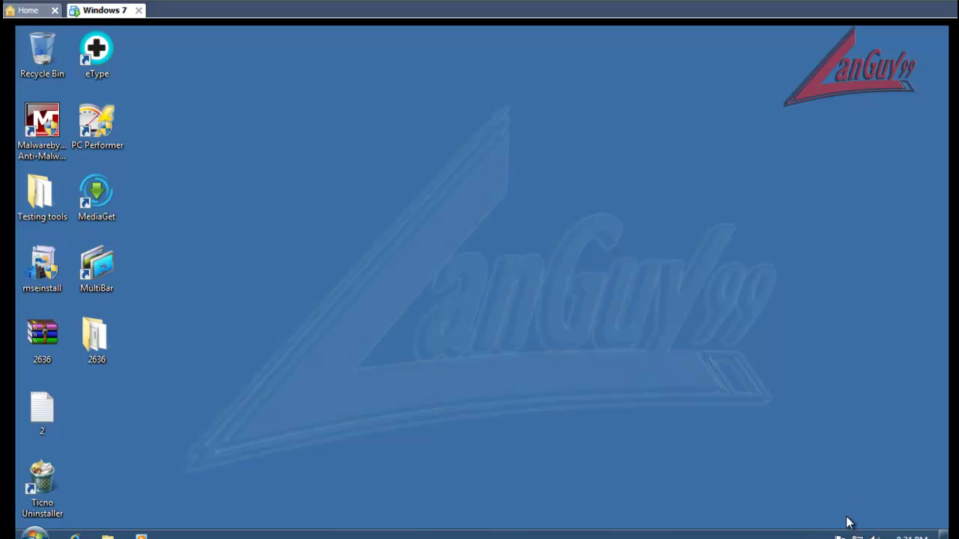
{"action": "double_click", "coordinate": [97, 337]}
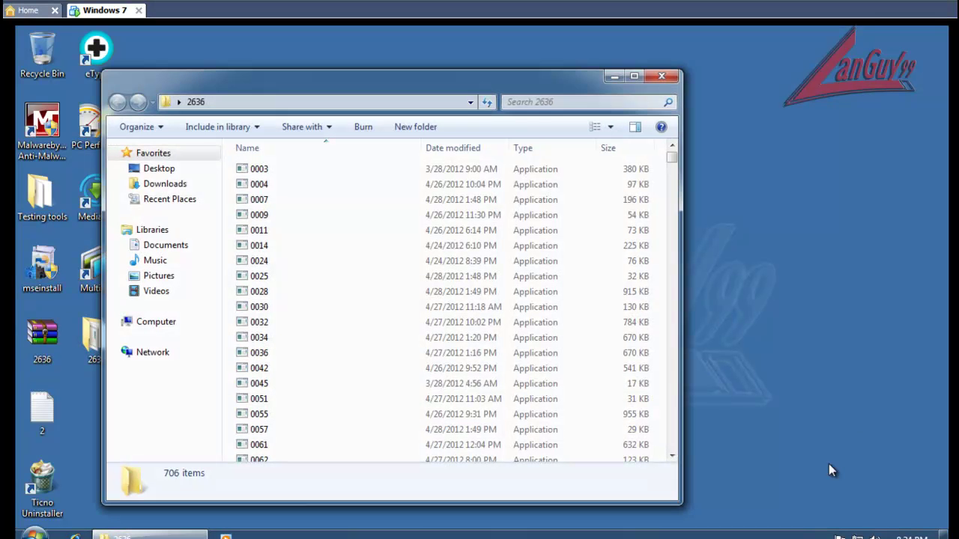
Step: Run the leftover samples 0076 and 0234 from the 2636 folder
{"action": "left_click", "coordinate": [821, 536]}
{"action": "left_click", "coordinate": [806, 527]}
{"action": "left_click_drag", "start_coordinate": [488, 77], "coordinate": [617, 62]}
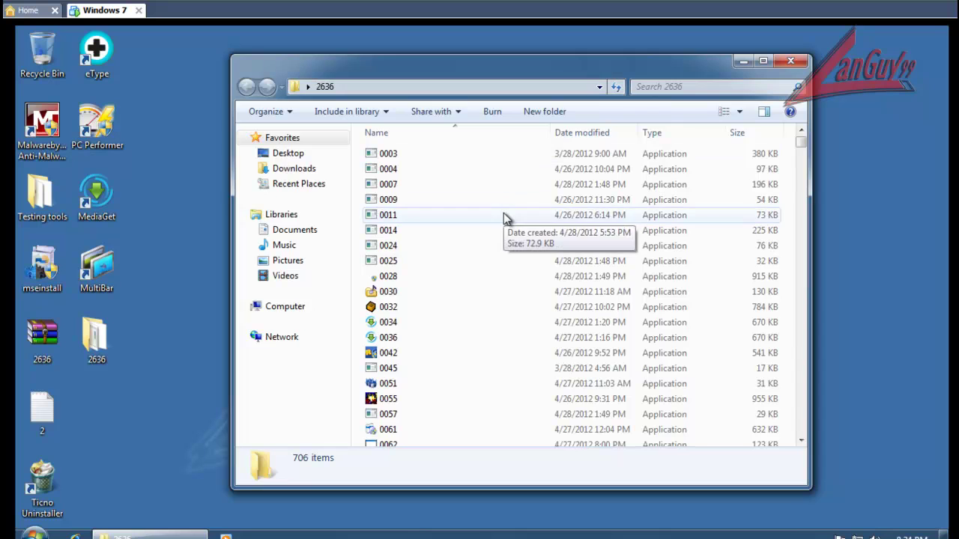
{"action": "scroll", "coordinate": [503, 224], "scroll_direction": "down", "scroll_amount": 8}
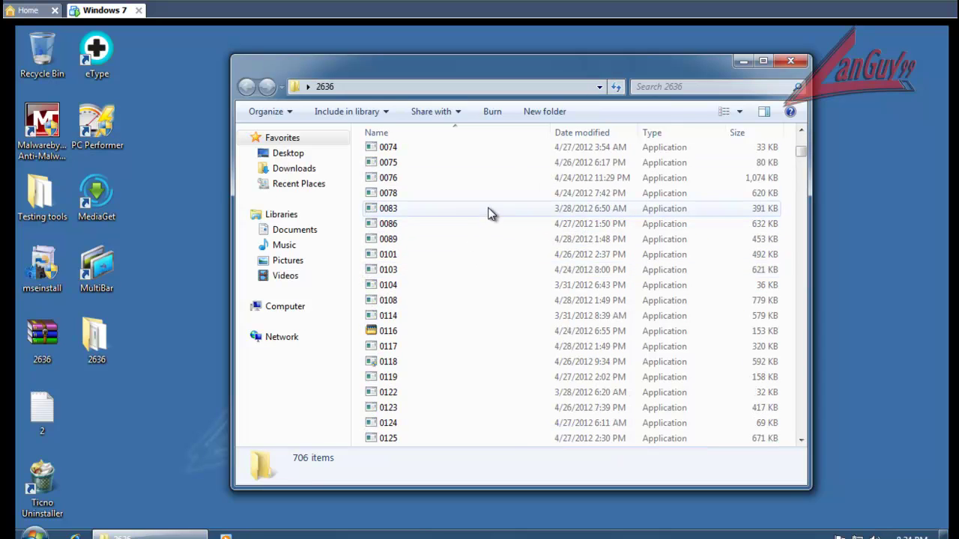
{"action": "left_click", "coordinate": [391, 180]}
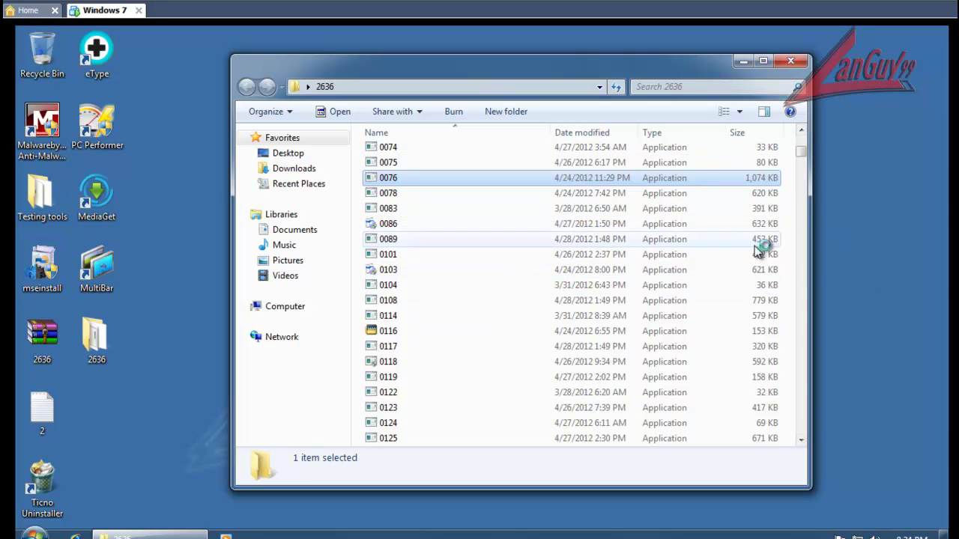
{"action": "scroll", "coordinate": [735, 287], "scroll_direction": "down", "scroll_amount": 8}
{"action": "scroll", "coordinate": [734, 287], "scroll_direction": "down", "scroll_amount": 6}
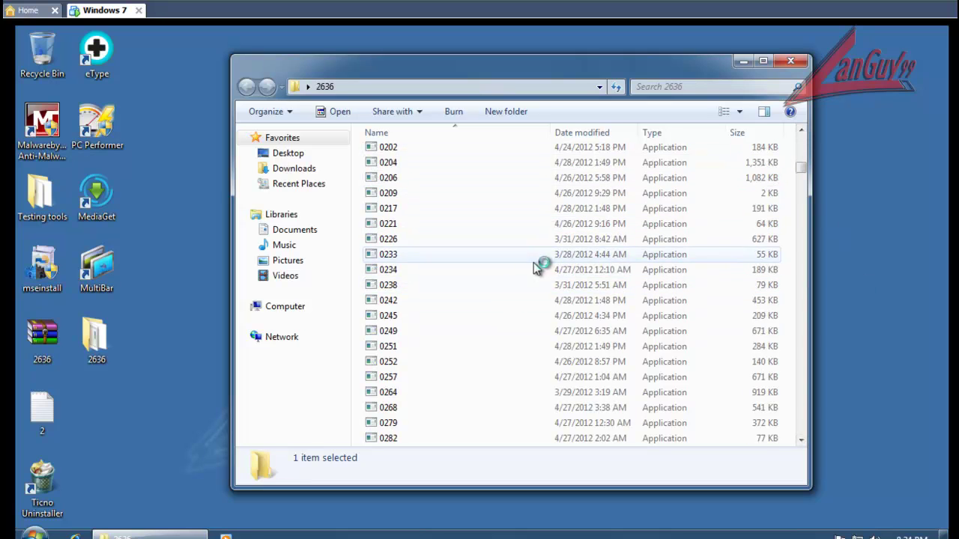
{"action": "left_click", "coordinate": [396, 271]}
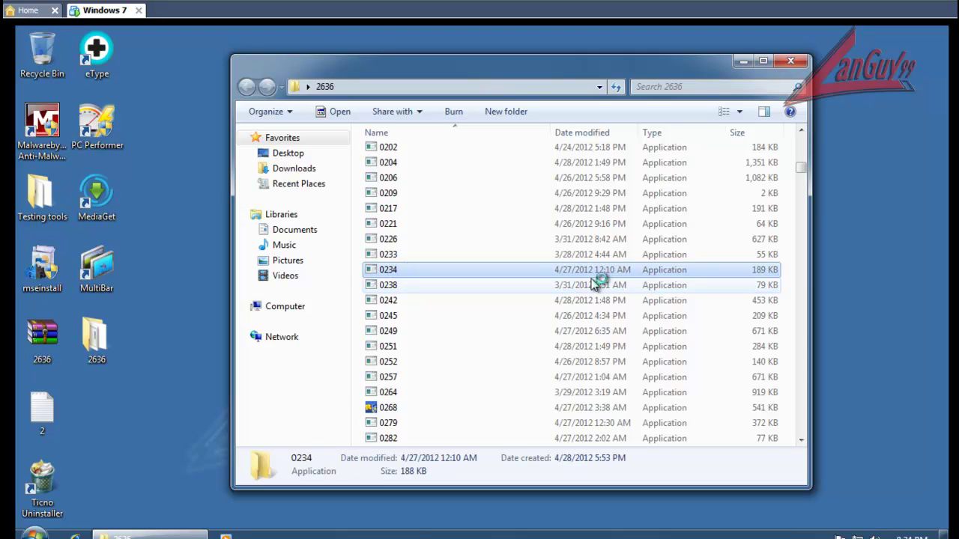
Step: Run sample 0350 from the 2636 folder and dismiss its unlicensed demo notice
{"action": "scroll", "coordinate": [581, 311], "scroll_direction": "down", "scroll_amount": 10}
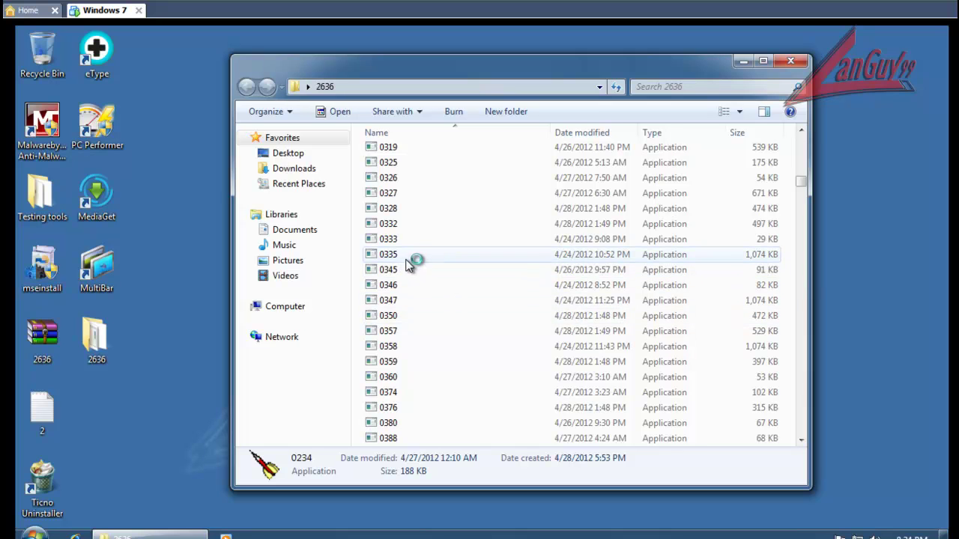
{"action": "left_click", "coordinate": [394, 316]}
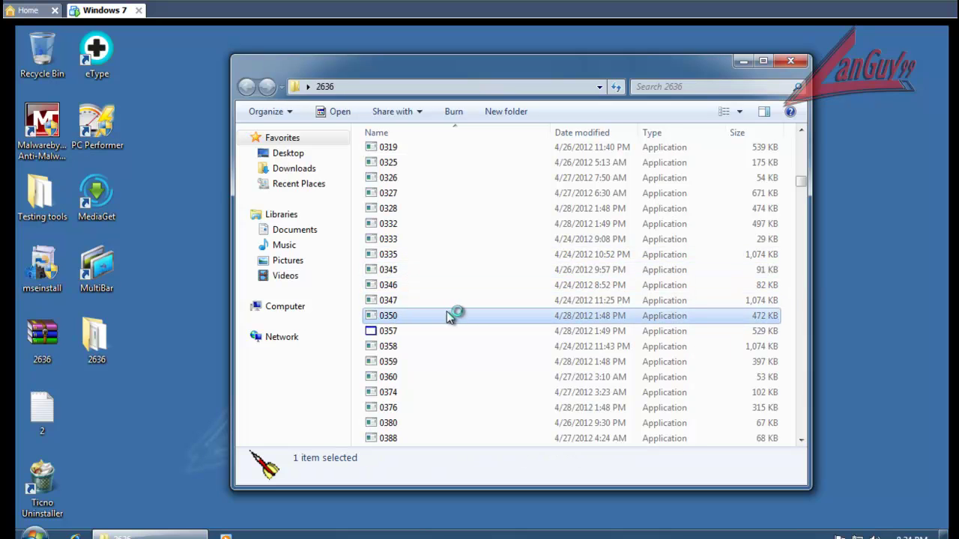
{"action": "scroll", "coordinate": [447, 311], "scroll_direction": "down", "scroll_amount": 12}
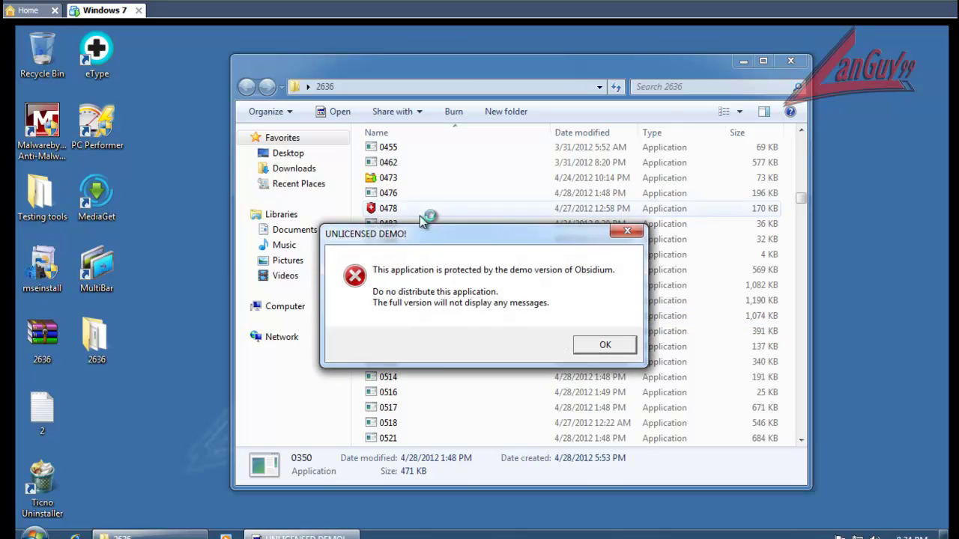
{"action": "left_click", "coordinate": [612, 346]}
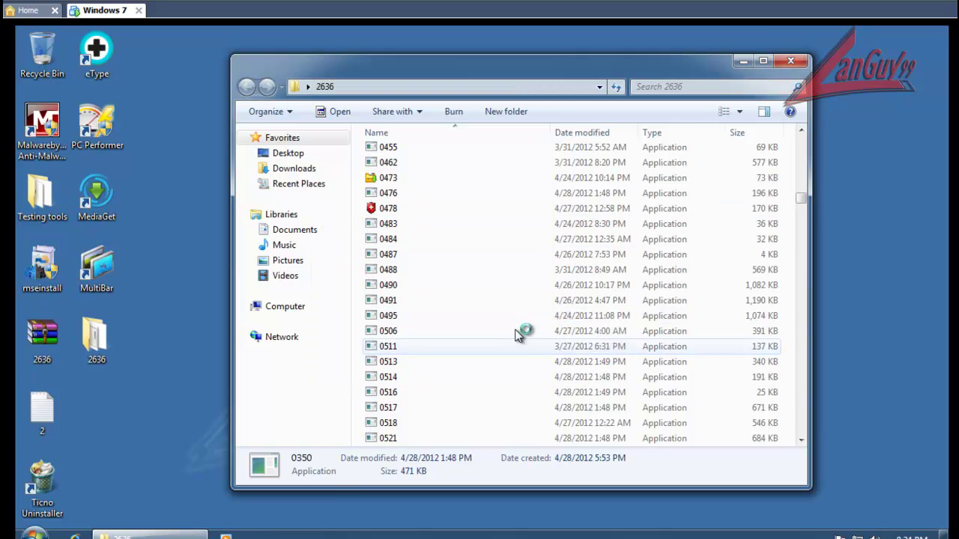
Step: Run sample 0478, then clear the pending dialogs by allowing 0076.exe to make changes and closing both crashed programs
{"action": "left_click", "coordinate": [417, 209]}
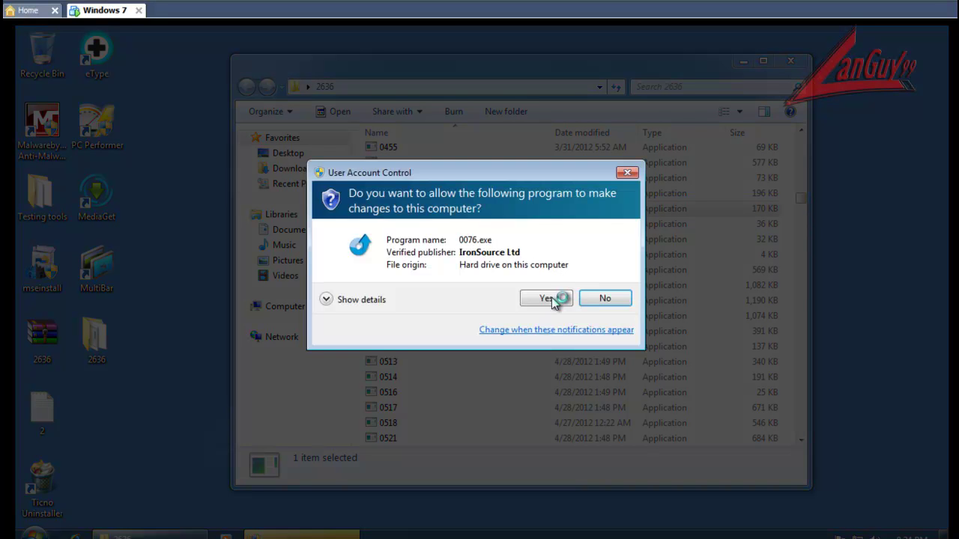
{"action": "left_click", "coordinate": [531, 295]}
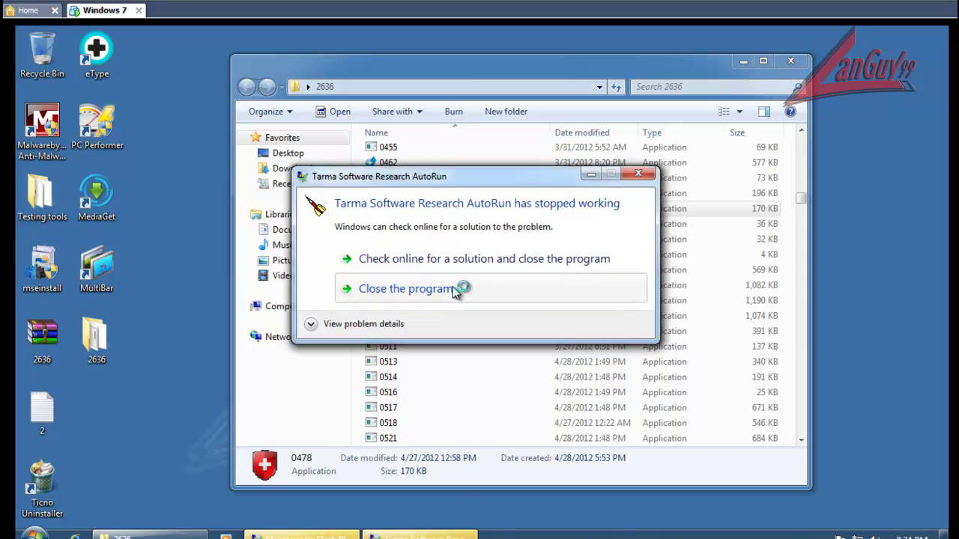
{"action": "left_click", "coordinate": [454, 288]}
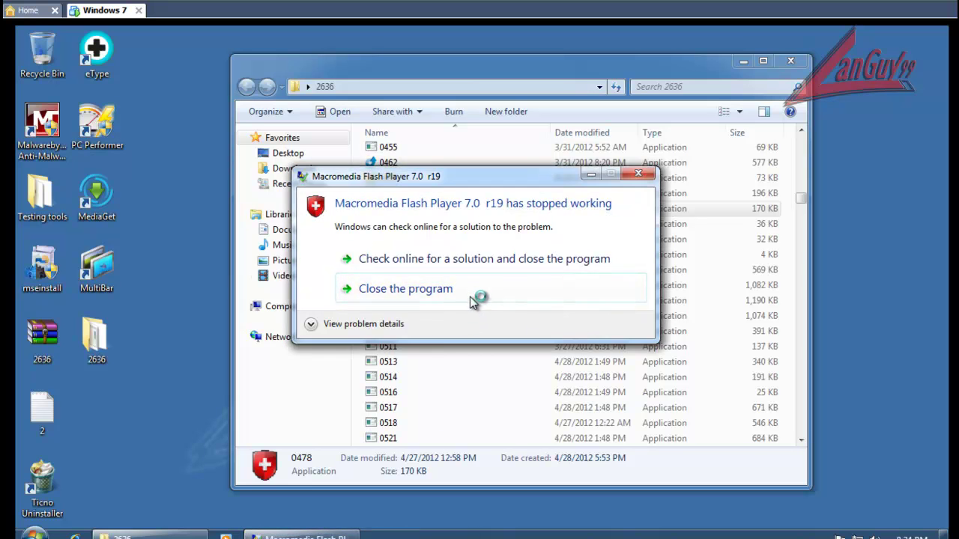
{"action": "left_click", "coordinate": [470, 296]}
Step: Run samples 0573 and 0576 from the 2636 folder and dismiss the resulting error message
{"action": "scroll", "coordinate": [463, 337], "scroll_direction": "down", "scroll_amount": 8}
{"action": "left_click", "coordinate": [423, 310]}
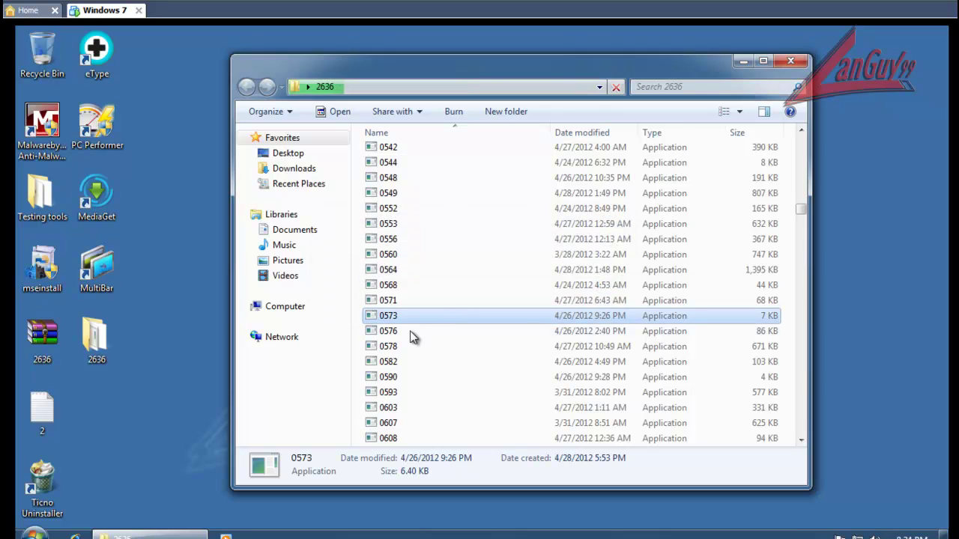
{"action": "left_click", "coordinate": [395, 332]}
{"action": "double_click", "coordinate": [443, 332]}
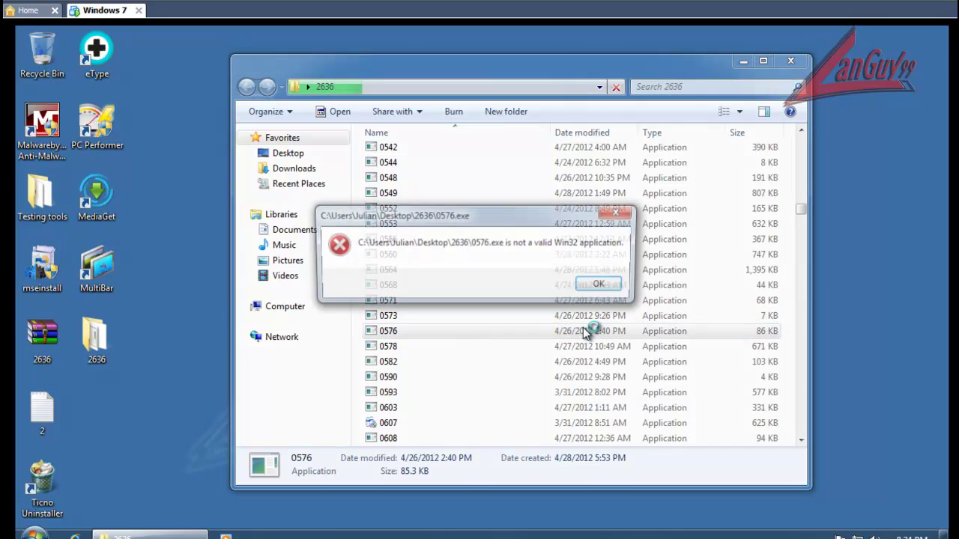
{"action": "left_click", "coordinate": [602, 286]}
{"action": "scroll", "coordinate": [477, 350], "scroll_direction": "down", "scroll_amount": 5}
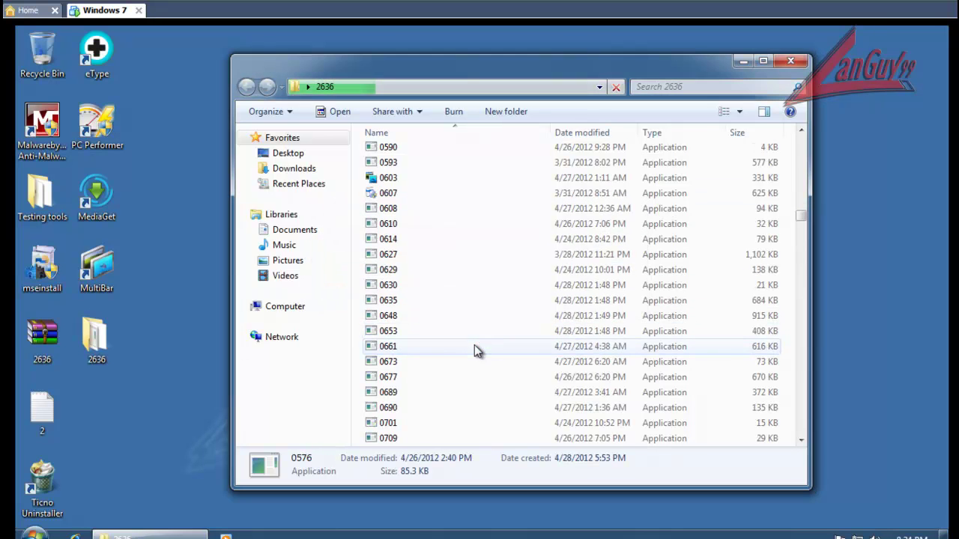
Step: Run sample 0635, close it when it crashes, and start the PDF Creator installation with the "I Want This" browser addon accepted
{"action": "left_click", "coordinate": [411, 299]}
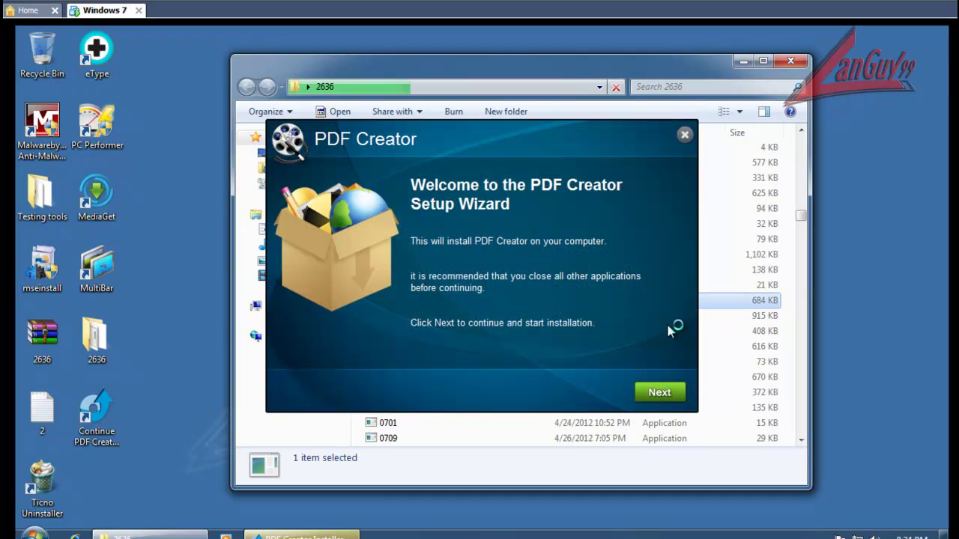
{"action": "left_click", "coordinate": [659, 393]}
{"action": "left_click", "coordinate": [661, 393]}
{"action": "left_click", "coordinate": [659, 392]}
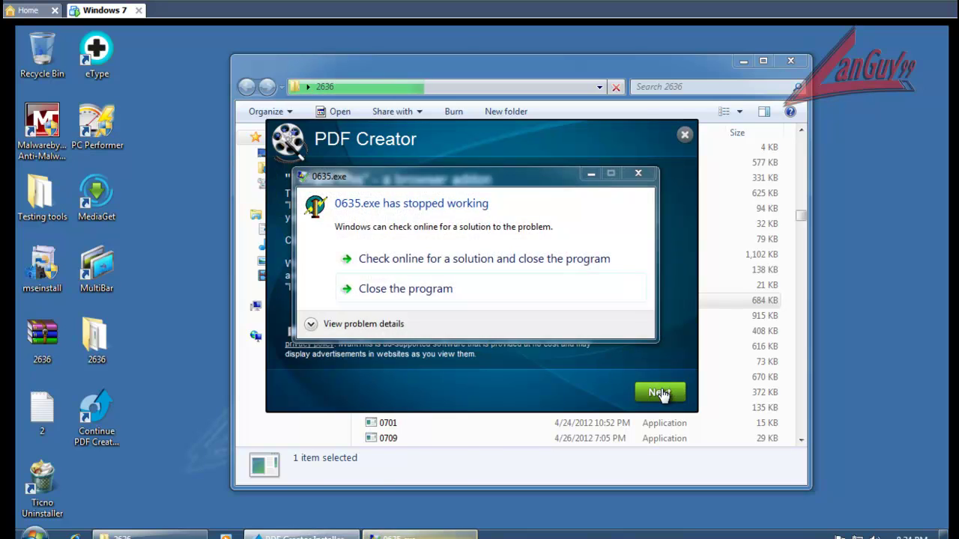
{"action": "left_click", "coordinate": [449, 299]}
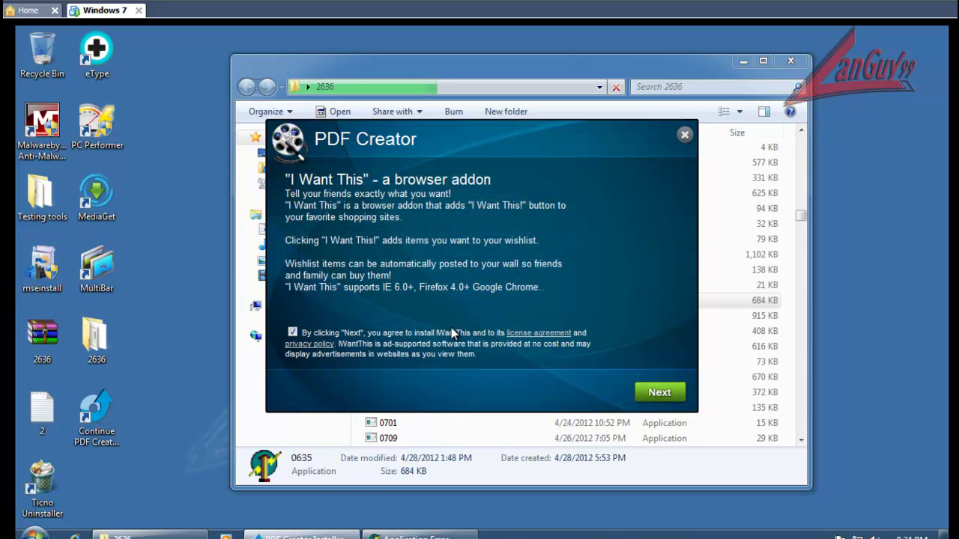
{"action": "left_click", "coordinate": [669, 396]}
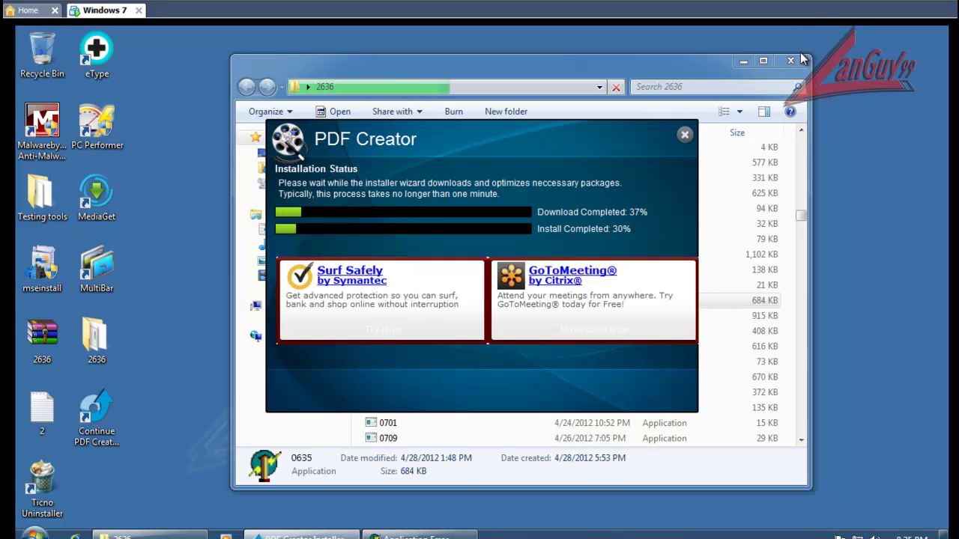
Step: Close the 2636 folder window, dismiss the 0635.exe application error and return to the PDF Creator installer
{"action": "left_click", "coordinate": [790, 60]}
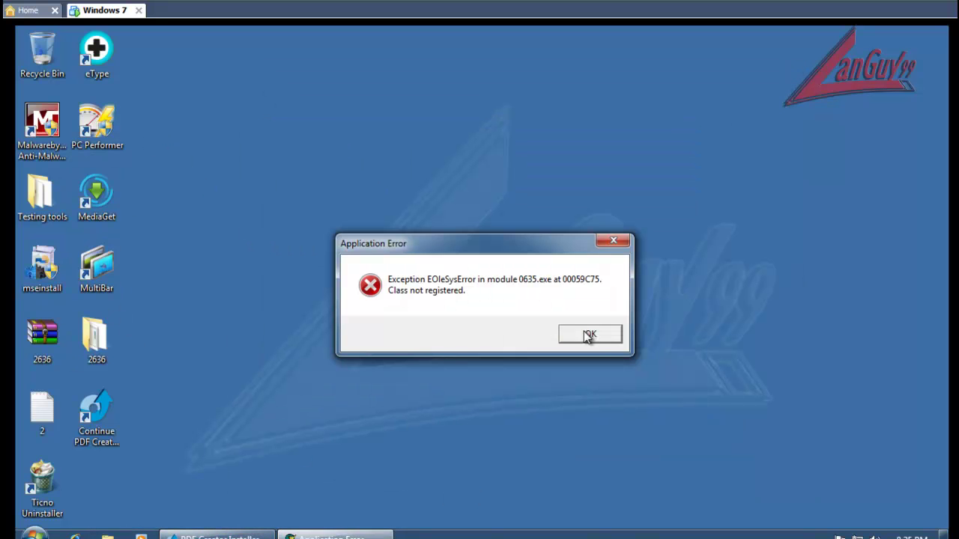
{"action": "left_click", "coordinate": [588, 333]}
{"action": "left_click", "coordinate": [233, 529]}
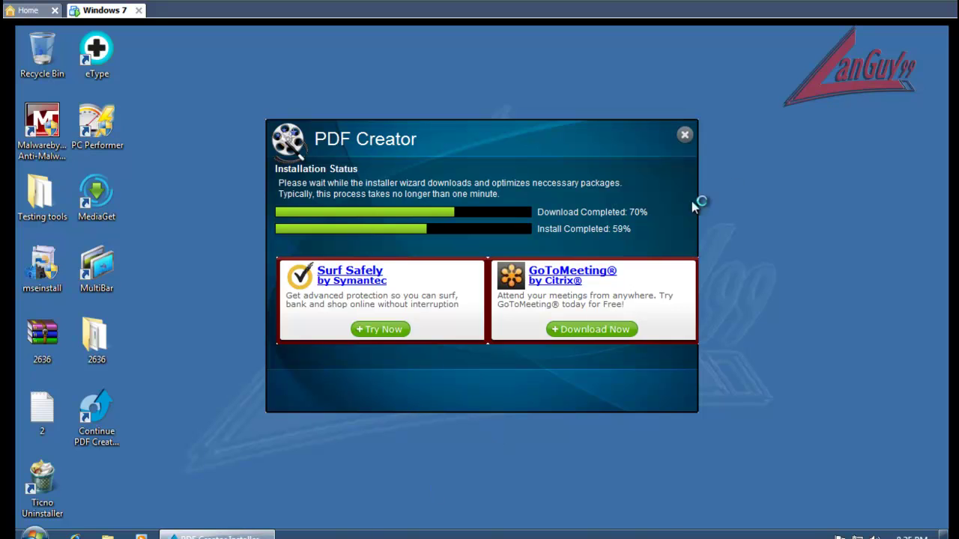
Step: Check the hidden notification area icons while PDF Creator installs
{"action": "left_click", "coordinate": [824, 536]}
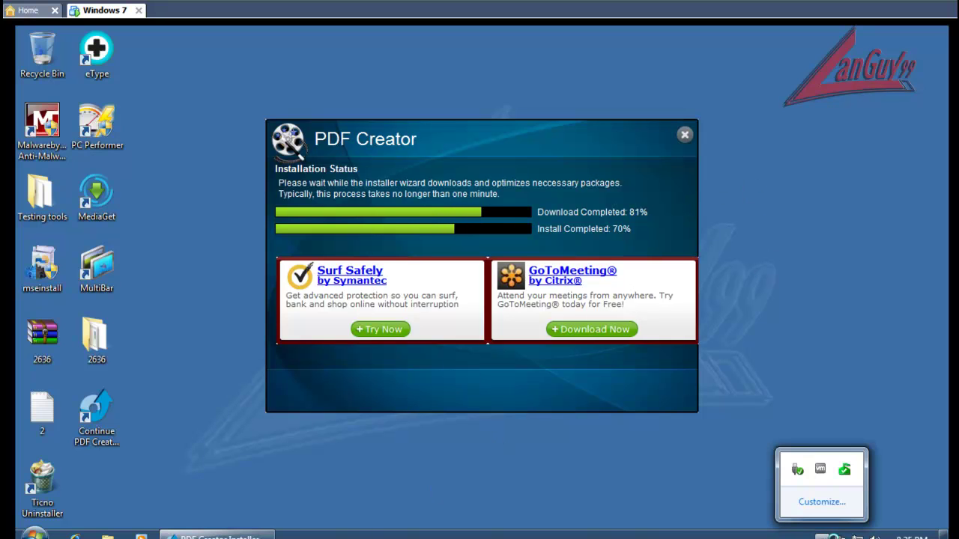
{"action": "left_click", "coordinate": [839, 380]}
{"action": "left_click", "coordinate": [333, 535]}
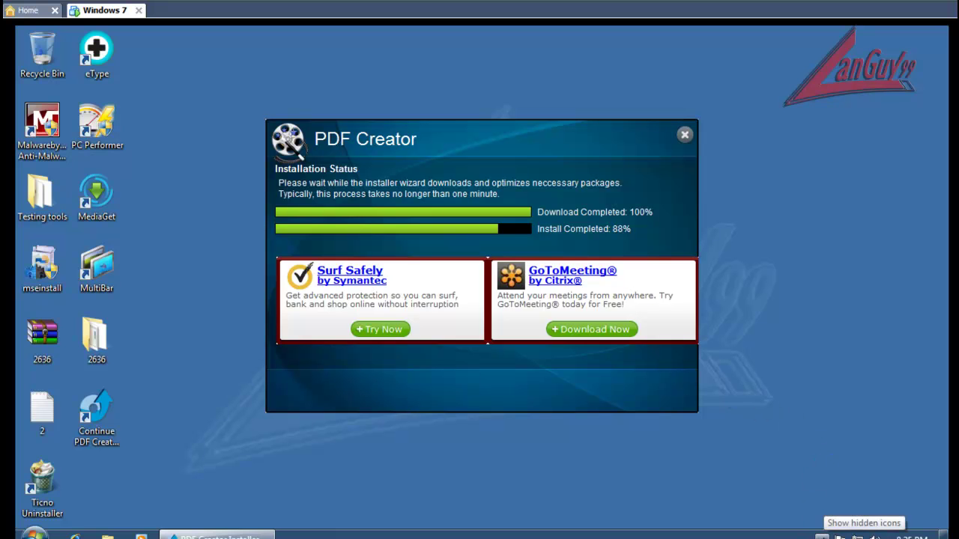
{"action": "left_click", "coordinate": [827, 536]}
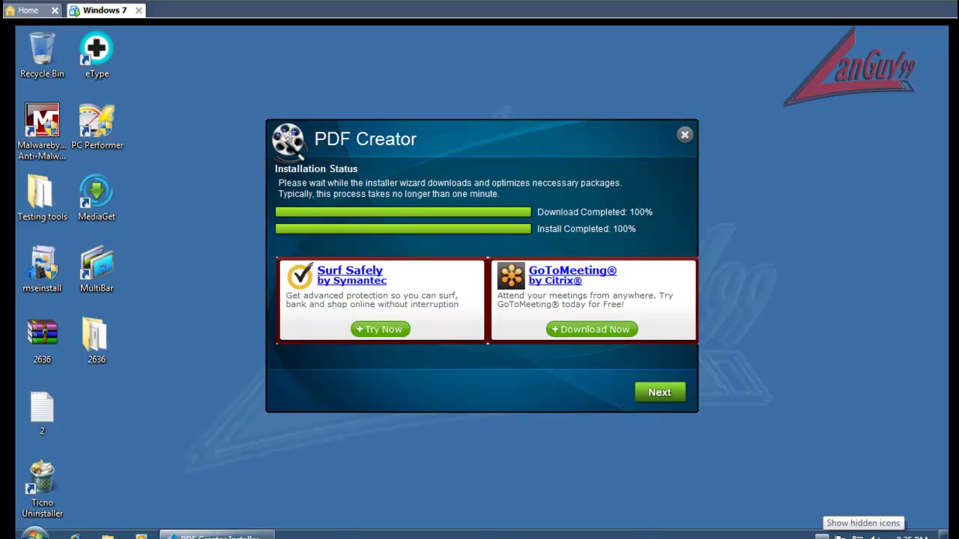
{"action": "left_click", "coordinate": [822, 536]}
{"action": "left_click", "coordinate": [529, 482]}
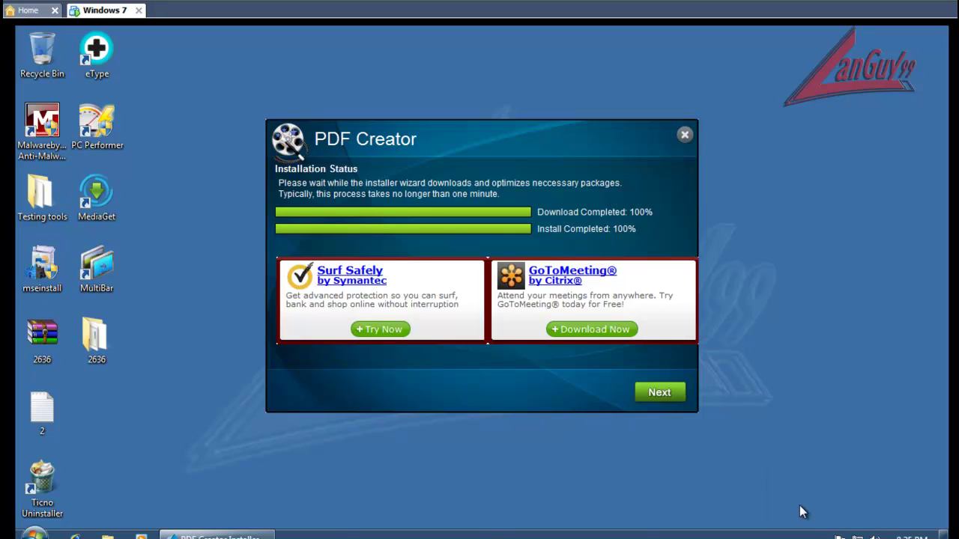
{"action": "left_click", "coordinate": [822, 536]}
{"action": "left_click", "coordinate": [697, 486]}
Step: Finish the PDF Creator setup with launch on exit enabled and close the FoxTab welcome page in Internet Explorer
{"action": "left_click", "coordinate": [669, 397]}
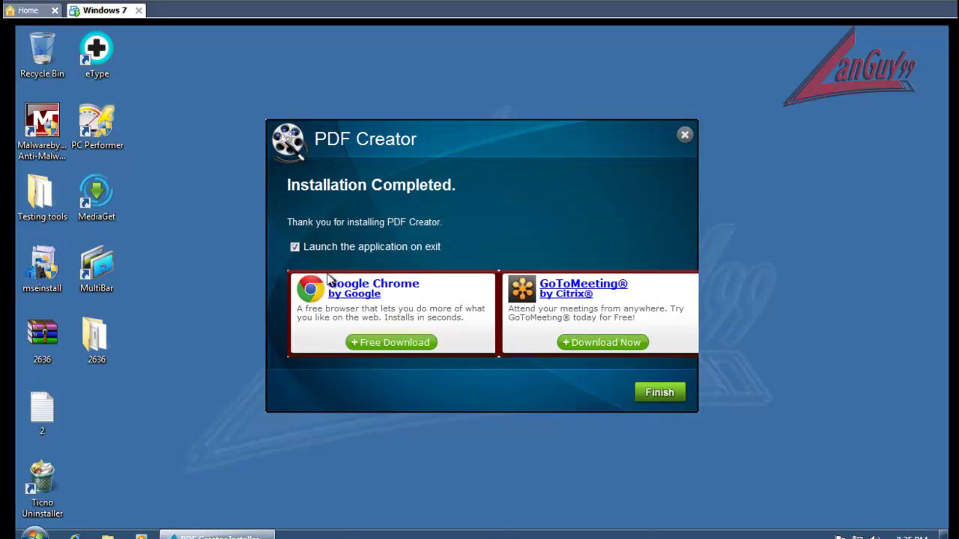
{"action": "left_click", "coordinate": [659, 393]}
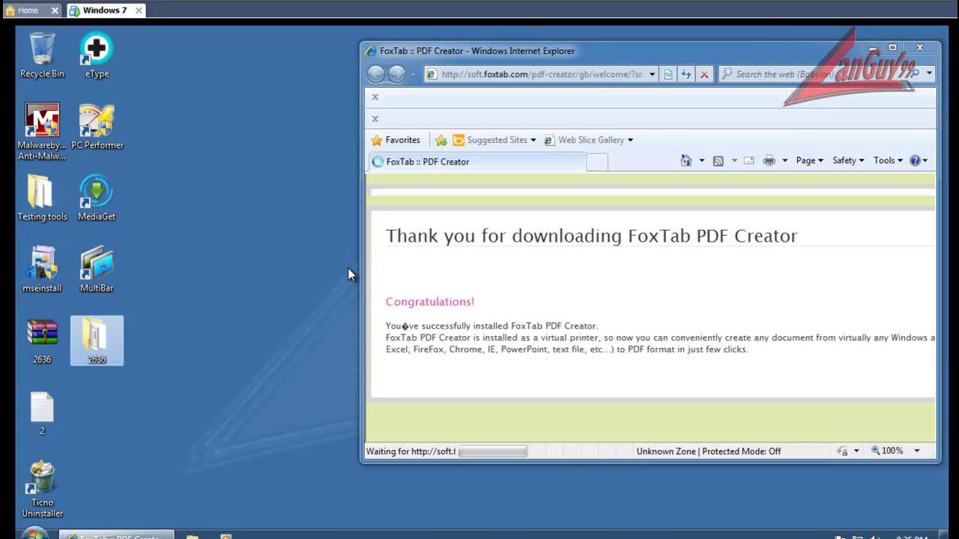
{"action": "left_click", "coordinate": [920, 47]}
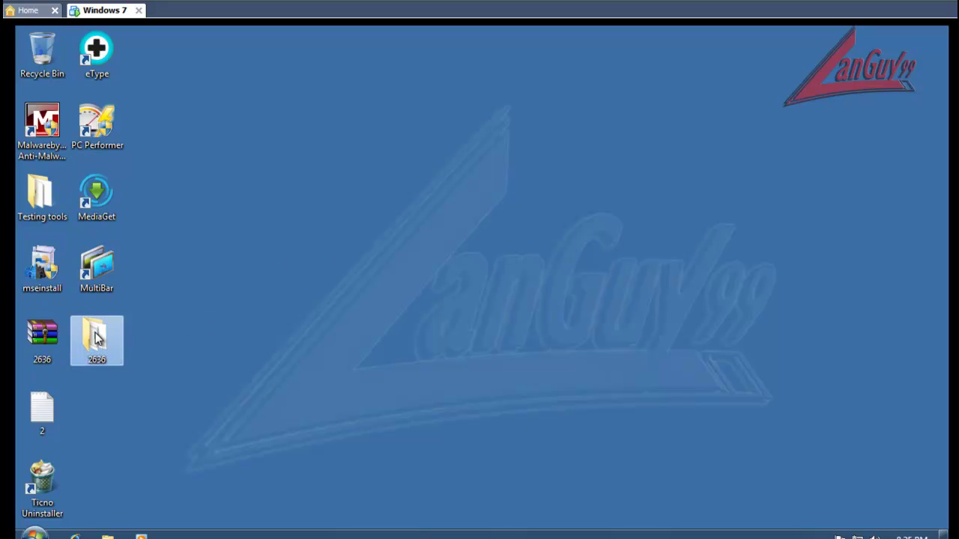
Step: Try to delete the 2636 folder from the desktop
{"action": "key", "text": "Delete"}
{"action": "key", "text": "Return"}
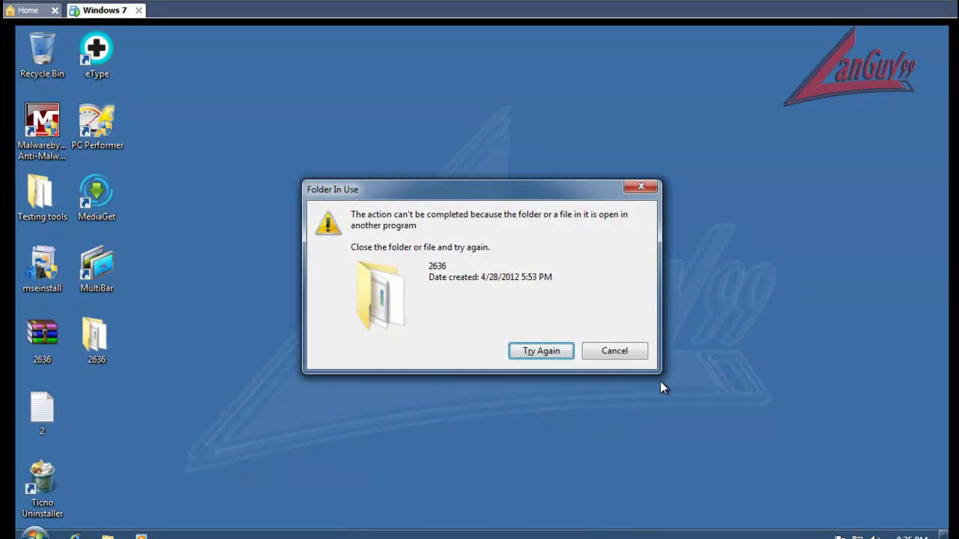
{"action": "left_click", "coordinate": [627, 351]}
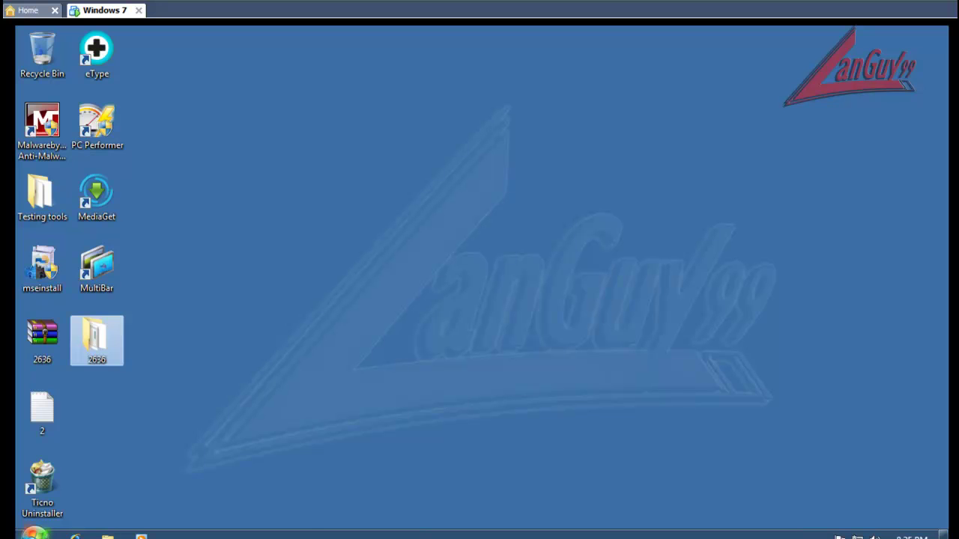
Step: Open Windows Task Manager and end the 0350.exe process
{"action": "key", "text": "super"}
{"action": "left_click", "coordinate": [353, 490]}
{"action": "right_click", "coordinate": [239, 533]}
{"action": "left_click", "coordinate": [284, 497]}
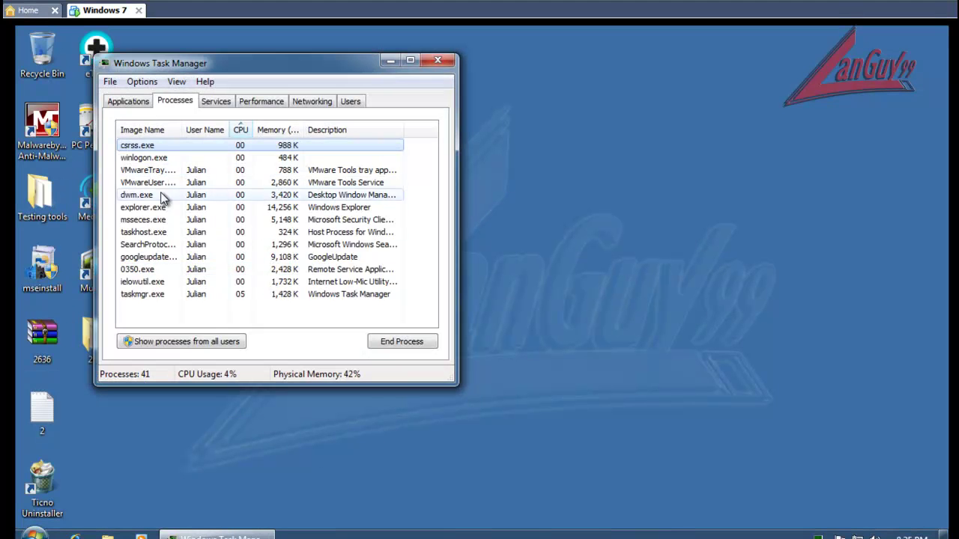
{"action": "left_click", "coordinate": [150, 282]}
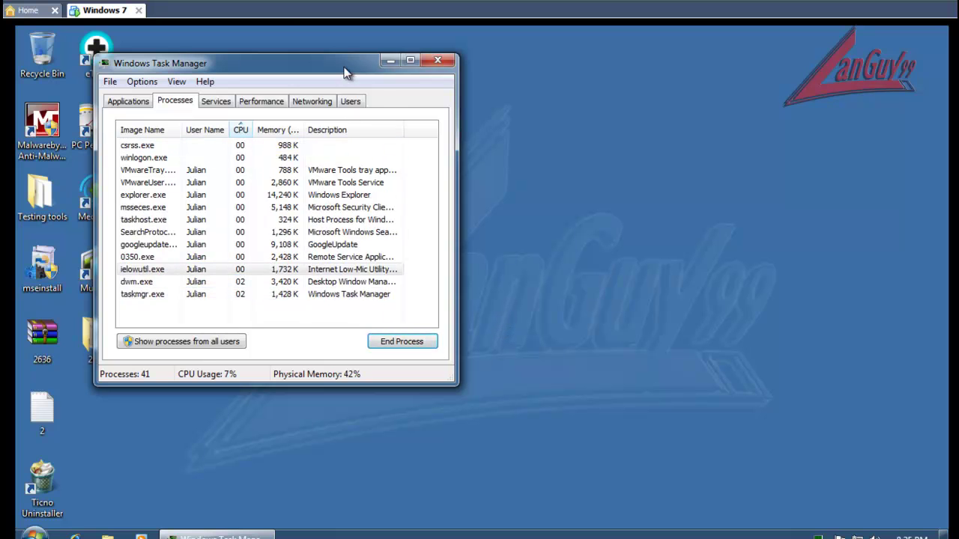
{"action": "left_click_drag", "start_coordinate": [343, 64], "coordinate": [442, 90]}
{"action": "left_click", "coordinate": [247, 295]}
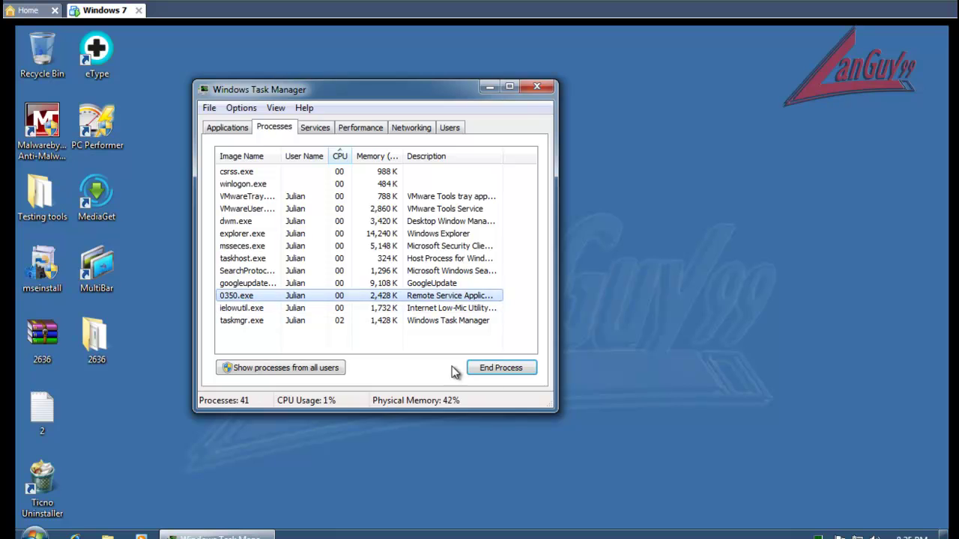
{"action": "left_click", "coordinate": [497, 371]}
{"action": "left_click", "coordinate": [501, 308]}
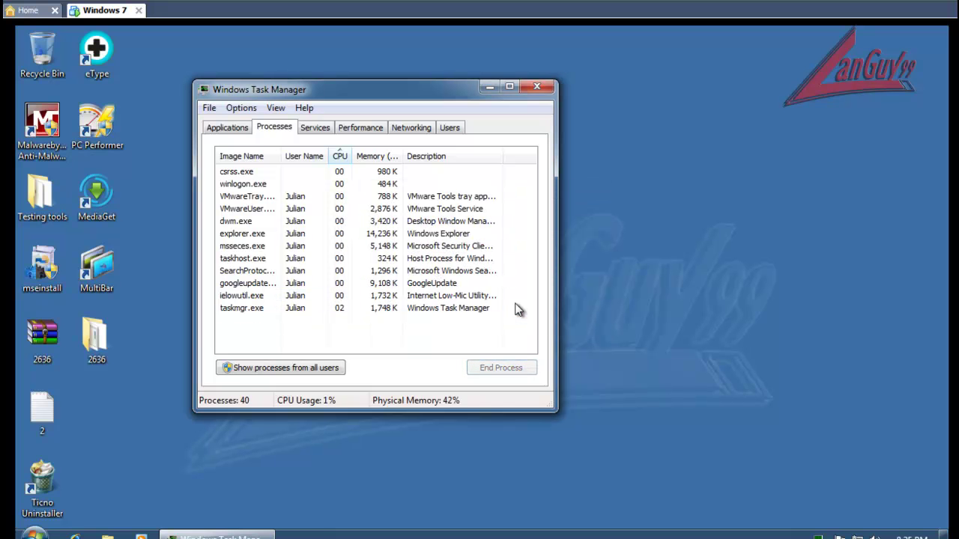
Step: Delete the 2636 folder from the desktop
{"action": "left_click", "coordinate": [111, 339]}
{"action": "key", "text": "Delete"}
{"action": "key", "text": "Return"}
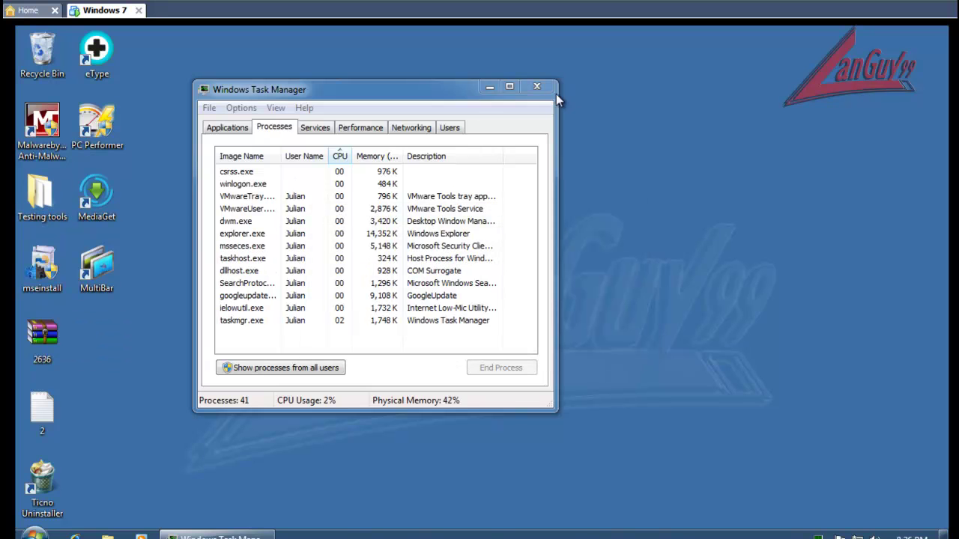
Step: Close Windows Task Manager and permanently empty the Recycle Bin
{"action": "left_click", "coordinate": [536, 86]}
{"action": "right_click", "coordinate": [43, 53]}
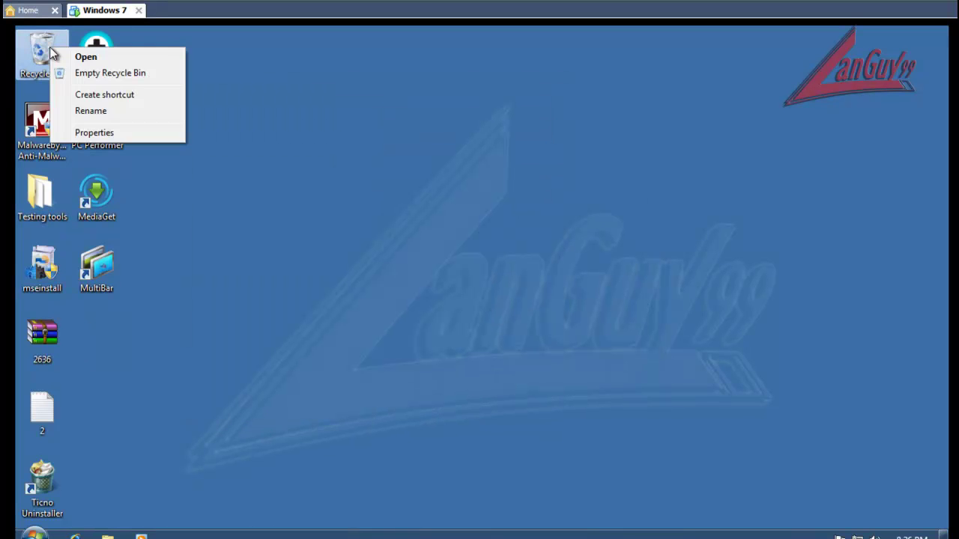
{"action": "left_click", "coordinate": [128, 72]}
{"action": "left_click", "coordinate": [566, 343]}
Step: Launch the CCleaner application from the ccleaner folder inside Testing tools and allow it to make changes
{"action": "double_click", "coordinate": [42, 196]}
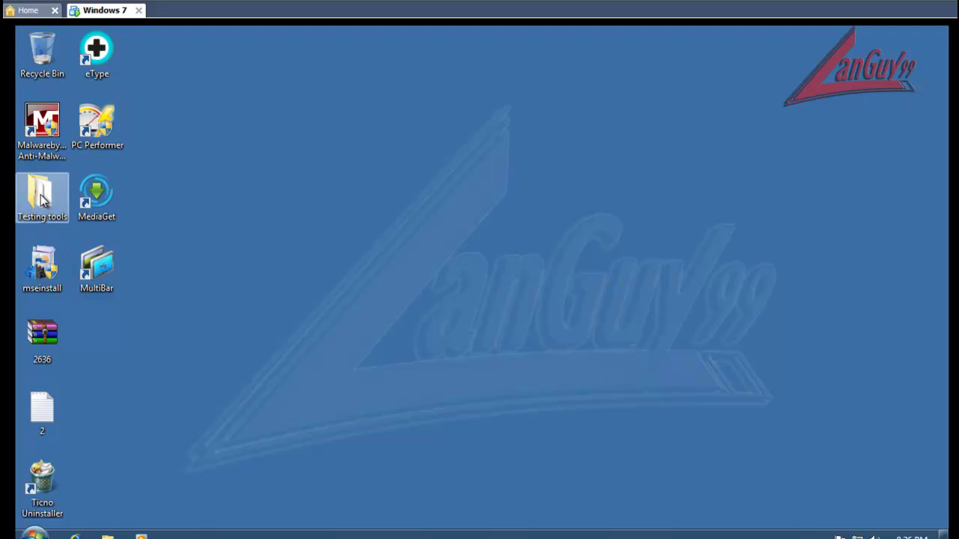
{"action": "double_click", "coordinate": [396, 184]}
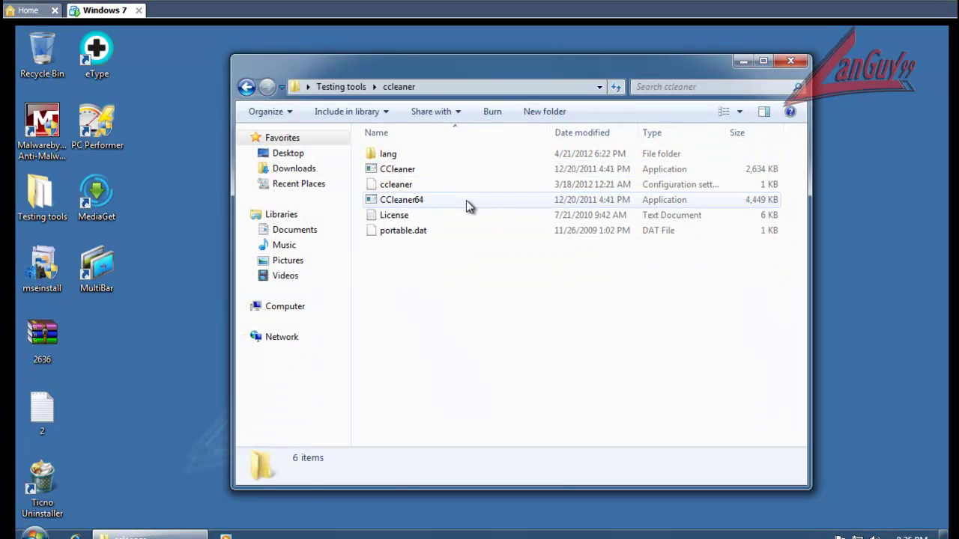
{"action": "left_click", "coordinate": [405, 172]}
{"action": "double_click", "coordinate": [405, 171]}
{"action": "left_click", "coordinate": [557, 298]}
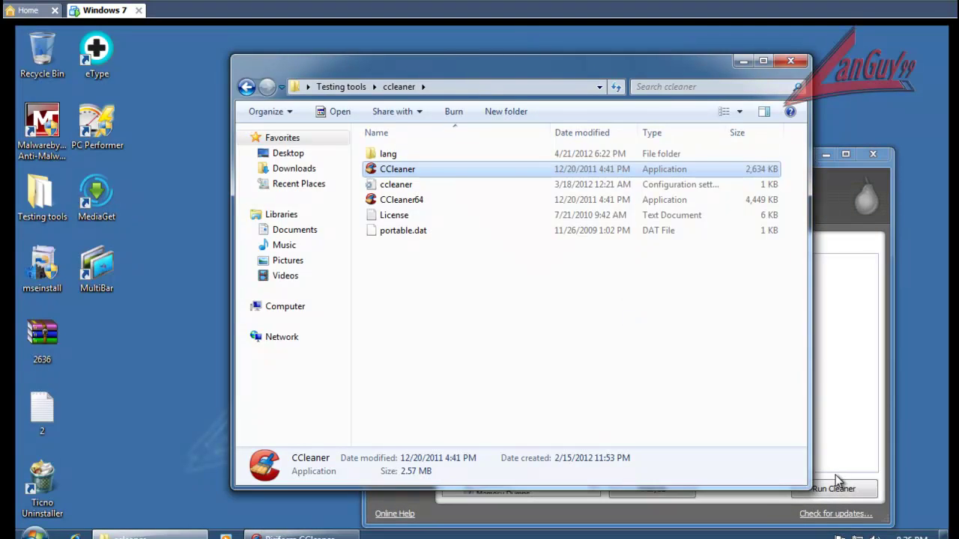
Step: Run CCleaner with its current cleaning selections, then close it and the ccleaner folder window
{"action": "left_click", "coordinate": [836, 476]}
{"action": "left_click", "coordinate": [818, 490]}
{"action": "left_click", "coordinate": [752, 317]}
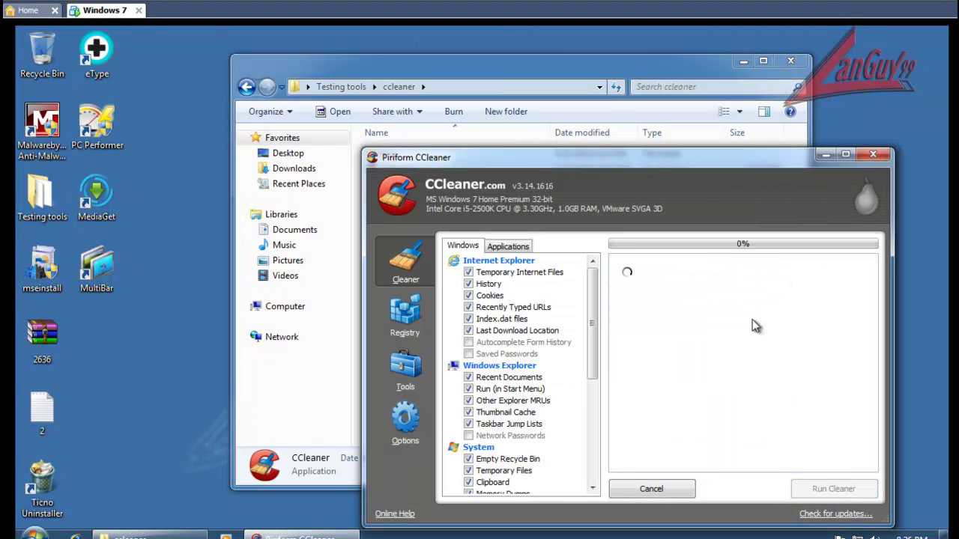
{"action": "left_click", "coordinate": [877, 155]}
{"action": "left_click", "coordinate": [790, 61]}
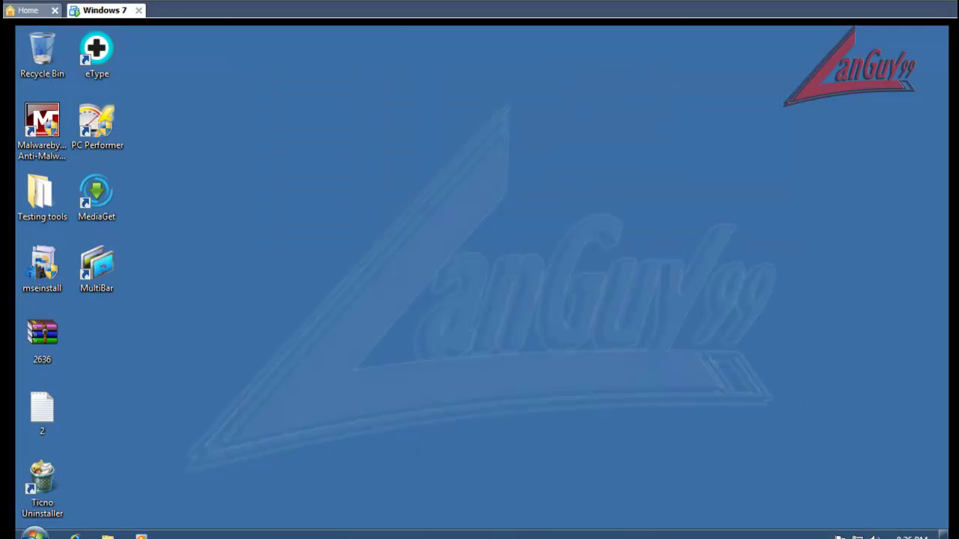
Step: Run a full scan in Microsoft Security Essentials, close it, and move the two lowest desktop icons up into the gap
{"action": "left_click", "coordinate": [823, 536]}
{"action": "left_click", "coordinate": [847, 468]}
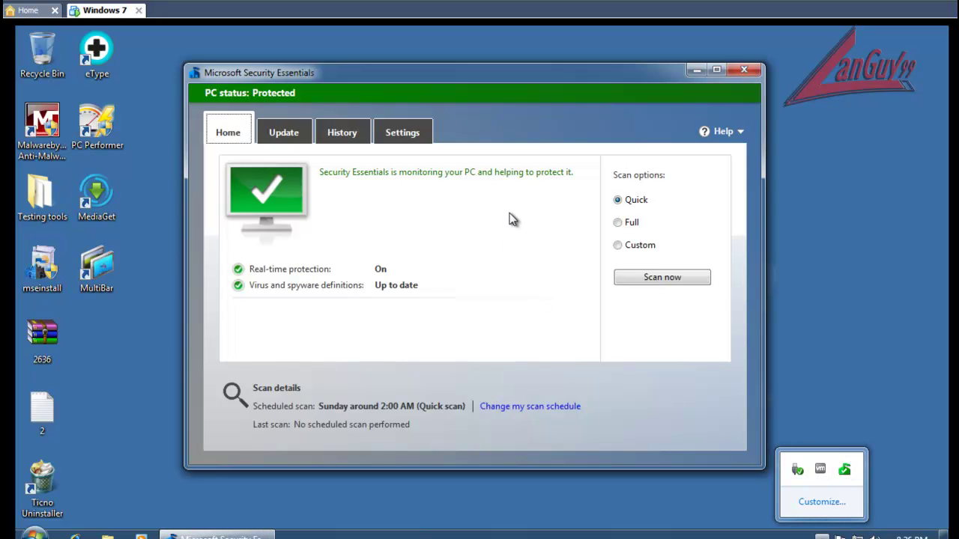
{"action": "left_click", "coordinate": [632, 223]}
{"action": "left_click", "coordinate": [663, 277]}
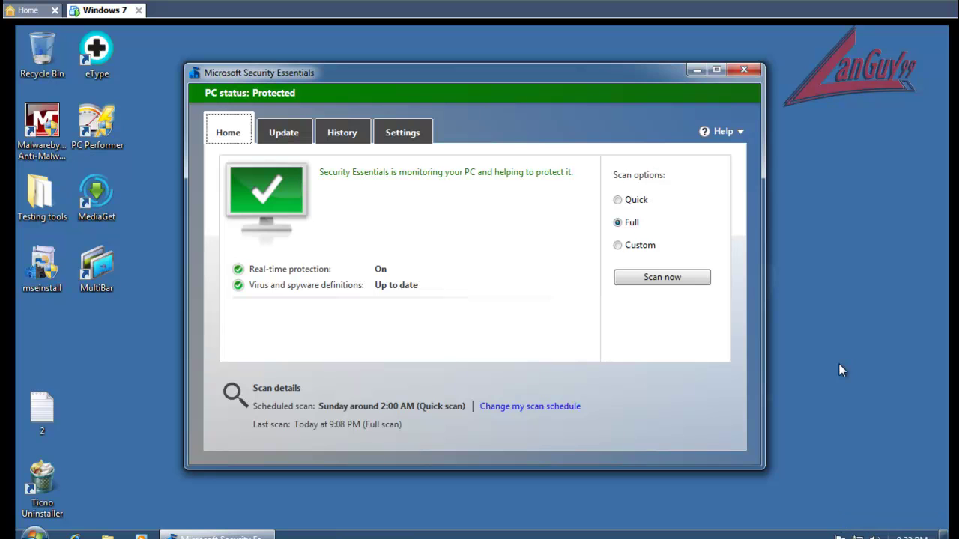
{"action": "left_click", "coordinate": [751, 71]}
{"action": "left_click_drag", "start_coordinate": [99, 484], "coordinate": [51, 337]}
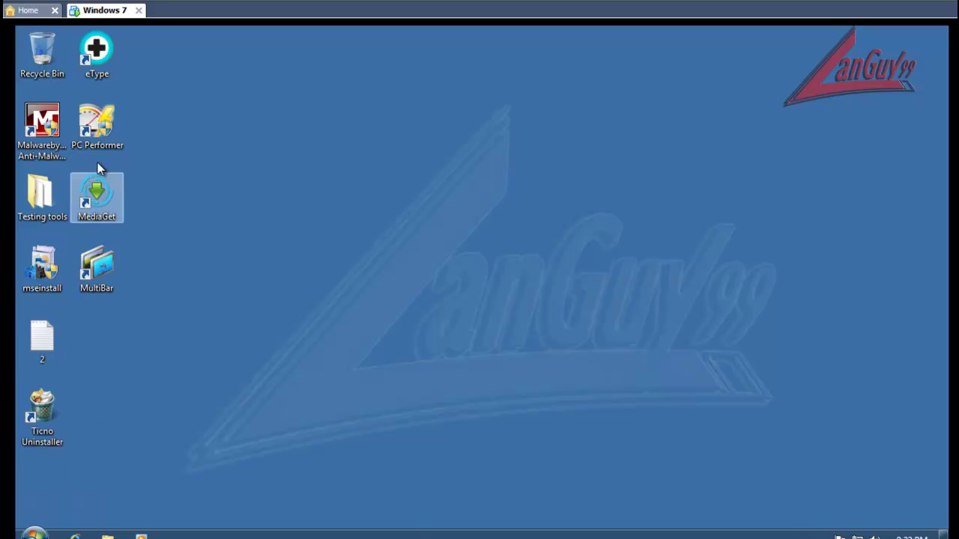
Step: Launch Malwarebytes Anti-Malware and then KillSwitch from the CCE folder in Testing tools, allowing both to make changes
{"action": "double_click", "coordinate": [47, 187]}
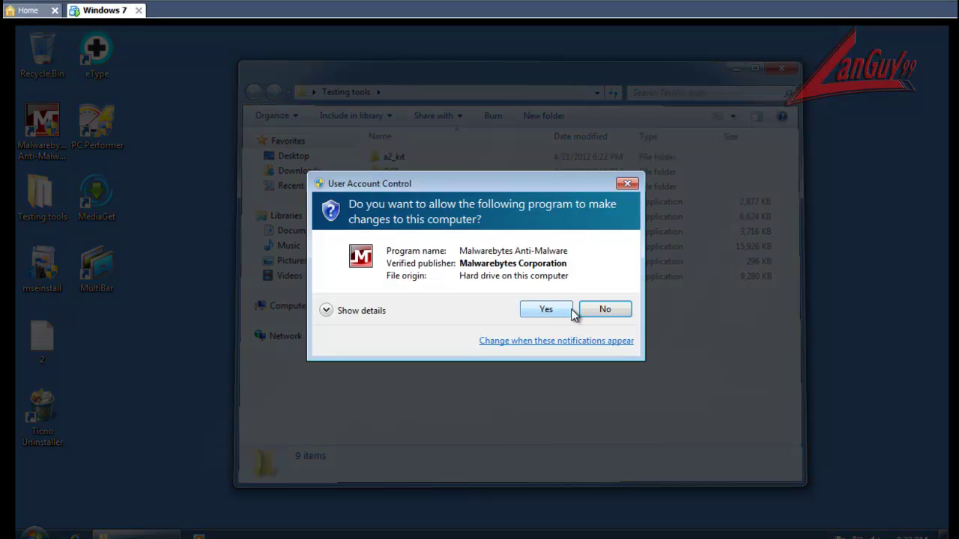
{"action": "left_click", "coordinate": [569, 308]}
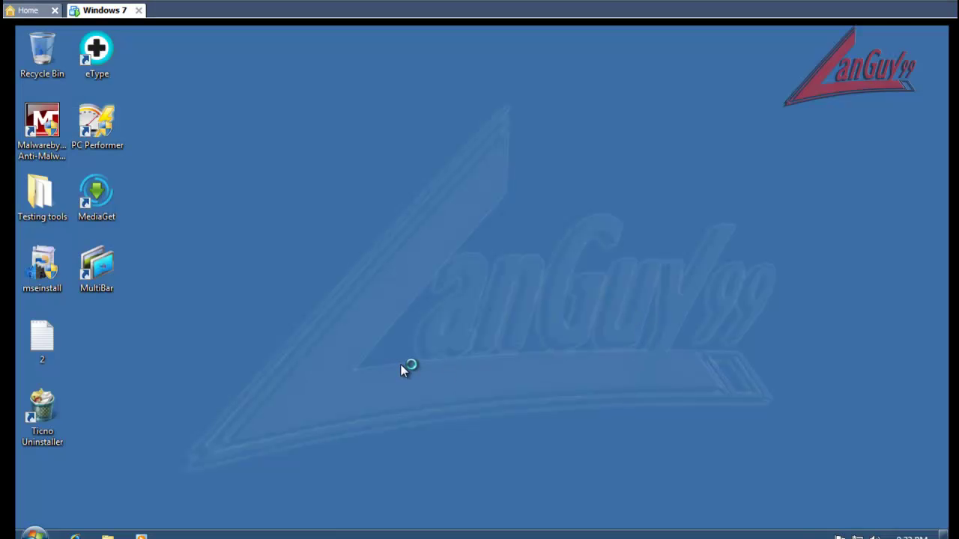
{"action": "double_click", "coordinate": [39, 198]}
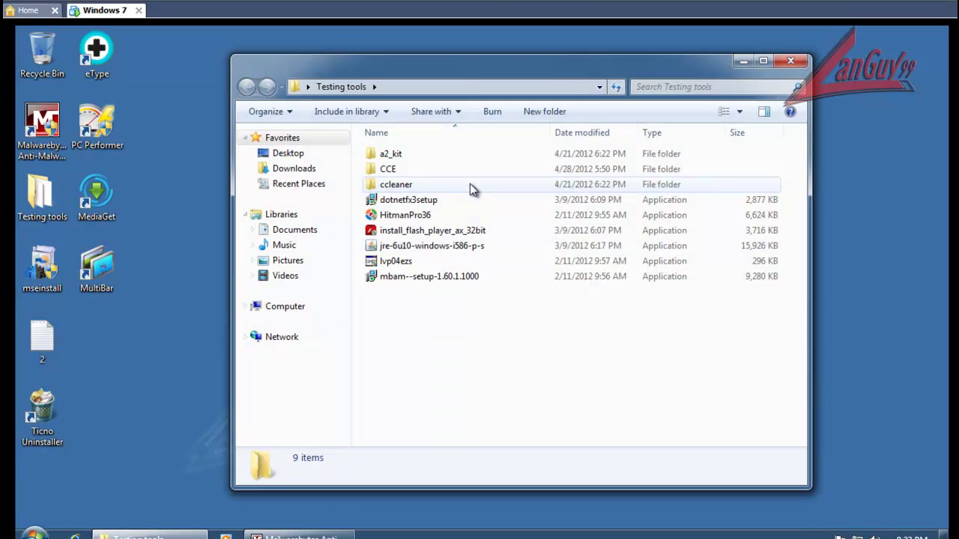
{"action": "left_click", "coordinate": [389, 174]}
{"action": "double_click", "coordinate": [391, 172]}
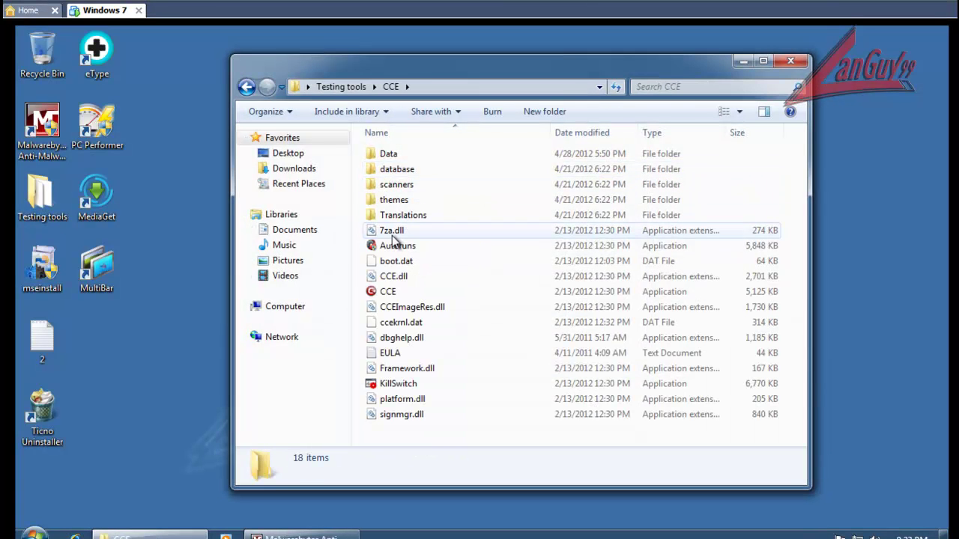
{"action": "double_click", "coordinate": [406, 385]}
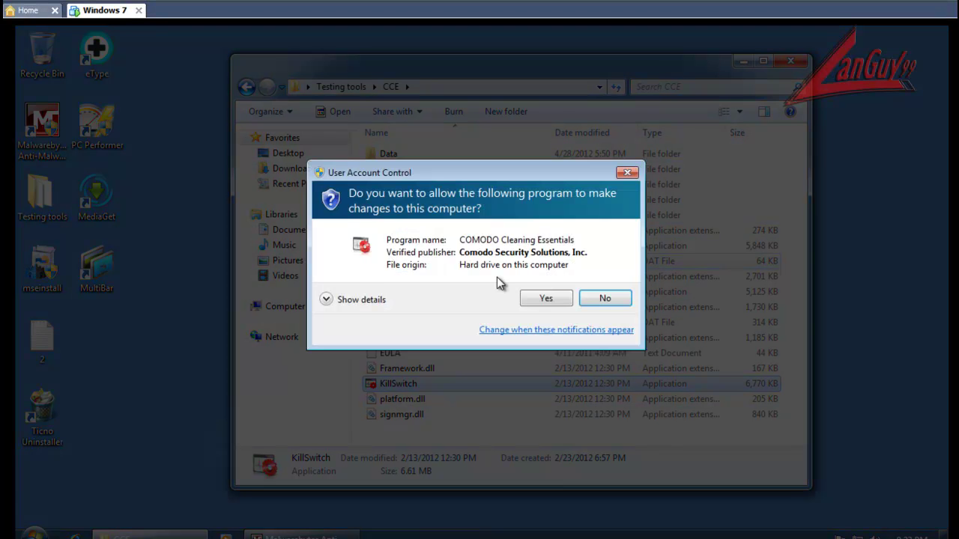
{"action": "left_click", "coordinate": [544, 299]}
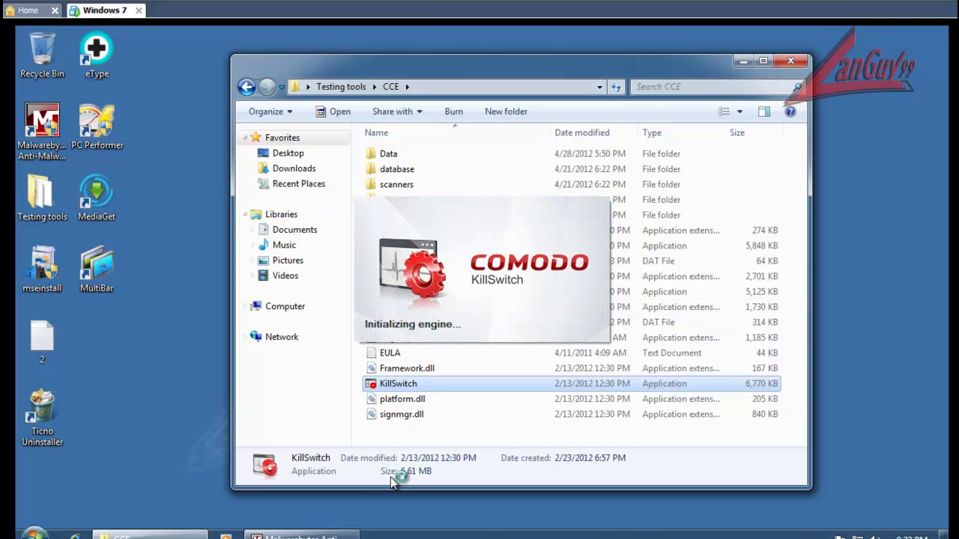
Step: Bring up the Malwarebytes database prompt from behind the KillSwitch splash screen and accept the update
{"action": "mouse_move", "coordinate": [300, 536]}
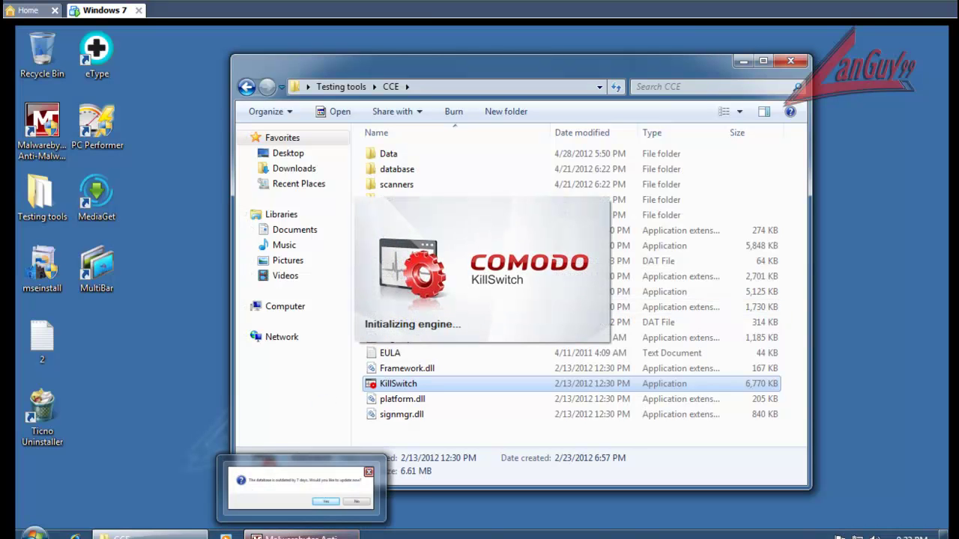
{"action": "left_click", "coordinate": [337, 506]}
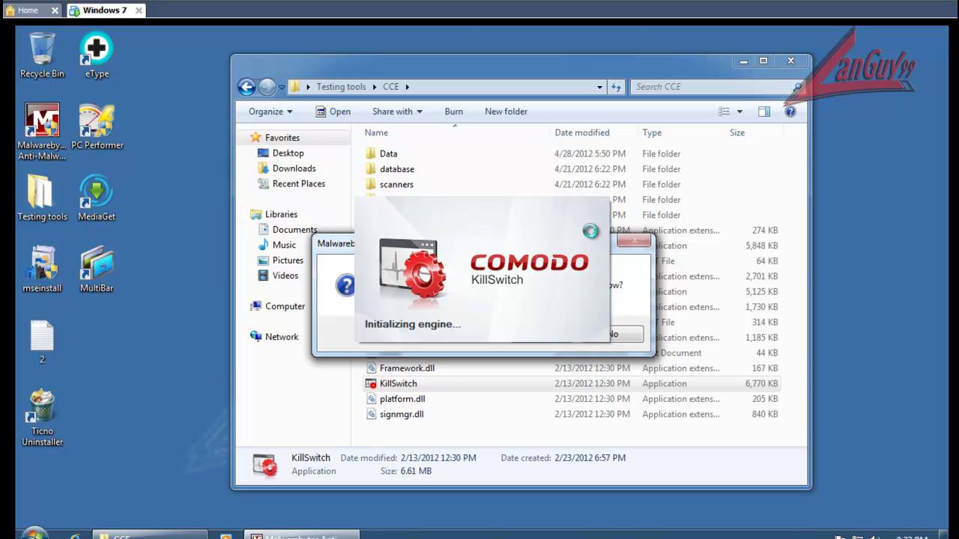
{"action": "left_click_drag", "start_coordinate": [623, 251], "coordinate": [453, 397]}
{"action": "left_click", "coordinate": [363, 480]}
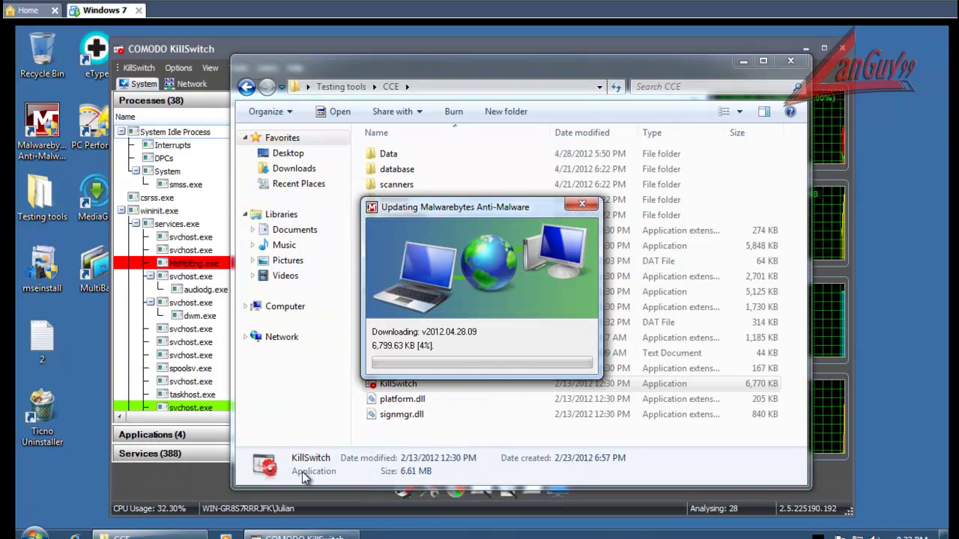
Step: Submit the flagged MsMpEng.exe process to COMODO from the KillSwitch process list and close the submission report
{"action": "left_click", "coordinate": [163, 487]}
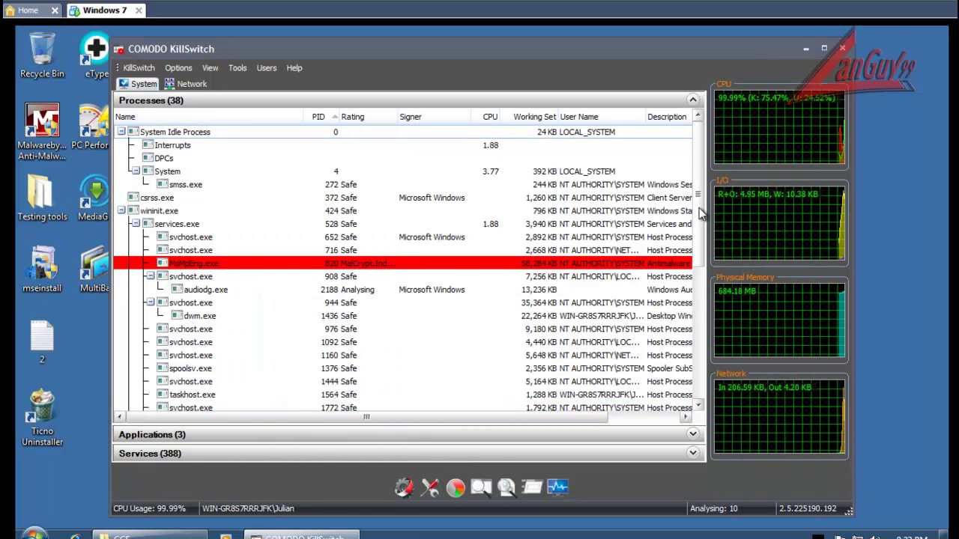
{"action": "right_click", "coordinate": [368, 262]}
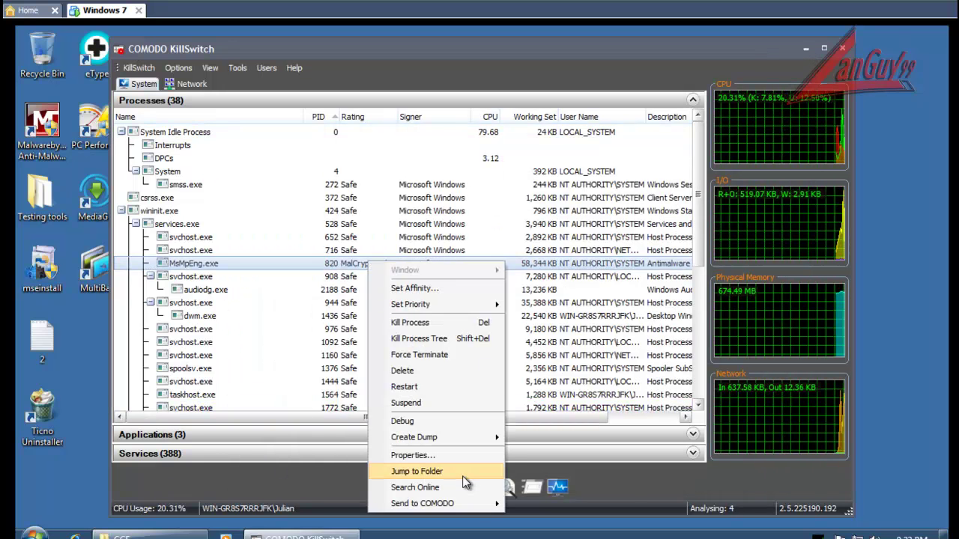
{"action": "mouse_move", "coordinate": [480, 503]}
{"action": "left_click", "coordinate": [562, 497]}
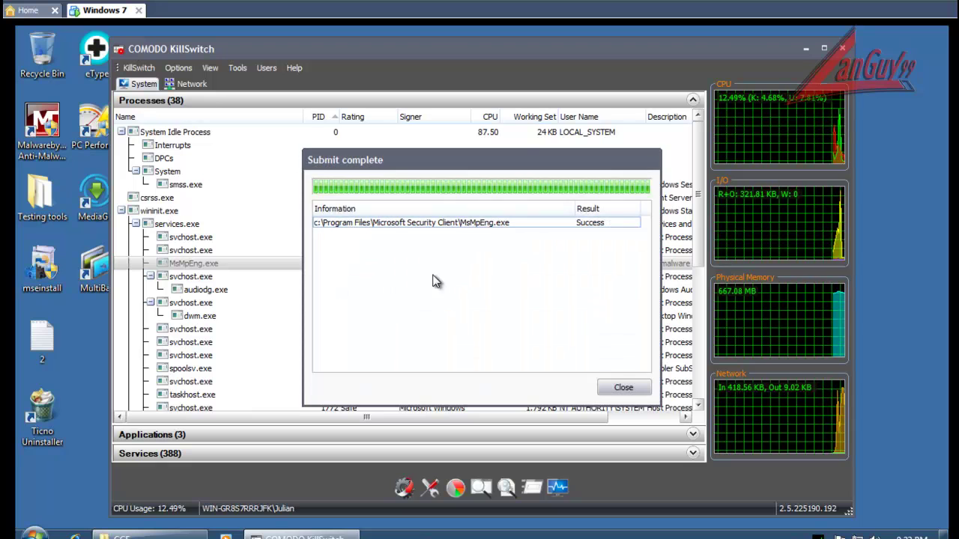
{"action": "left_click", "coordinate": [623, 387]}
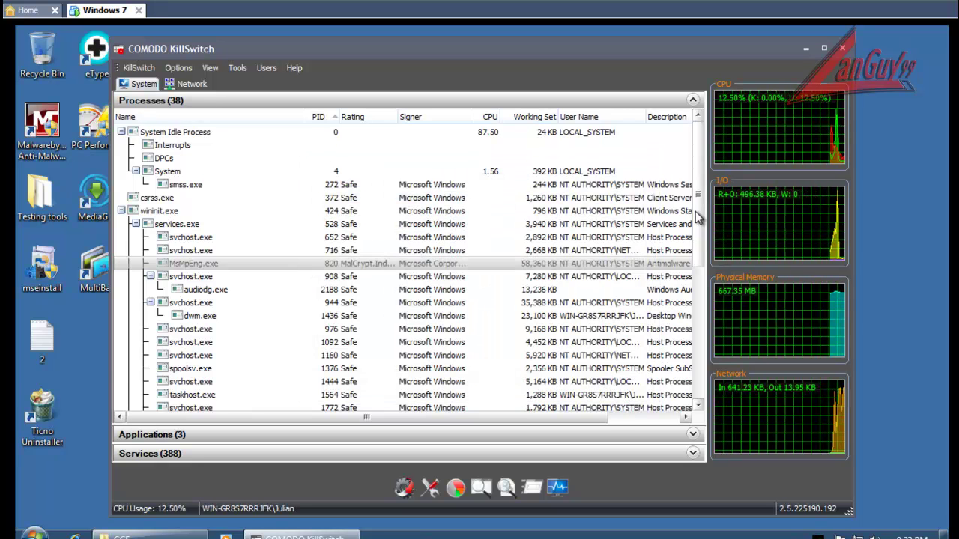
Step: Examine the remaining KillSwitch processes and check the status of system items in Quick Repair
{"action": "scroll", "coordinate": [693, 307], "scroll_direction": "down", "scroll_amount": 4}
{"action": "left_click_drag", "start_coordinate": [691, 301], "coordinate": [683, 89]}
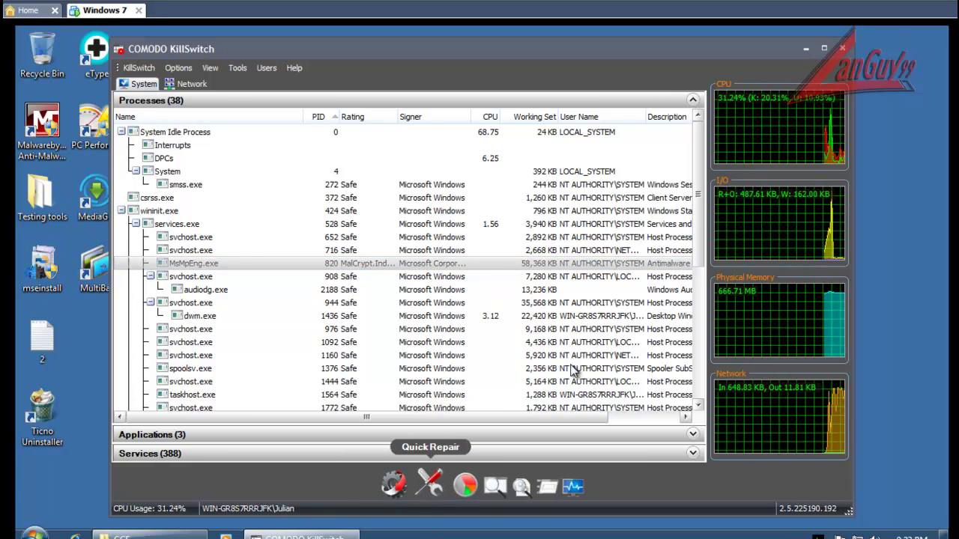
{"action": "left_click", "coordinate": [430, 489]}
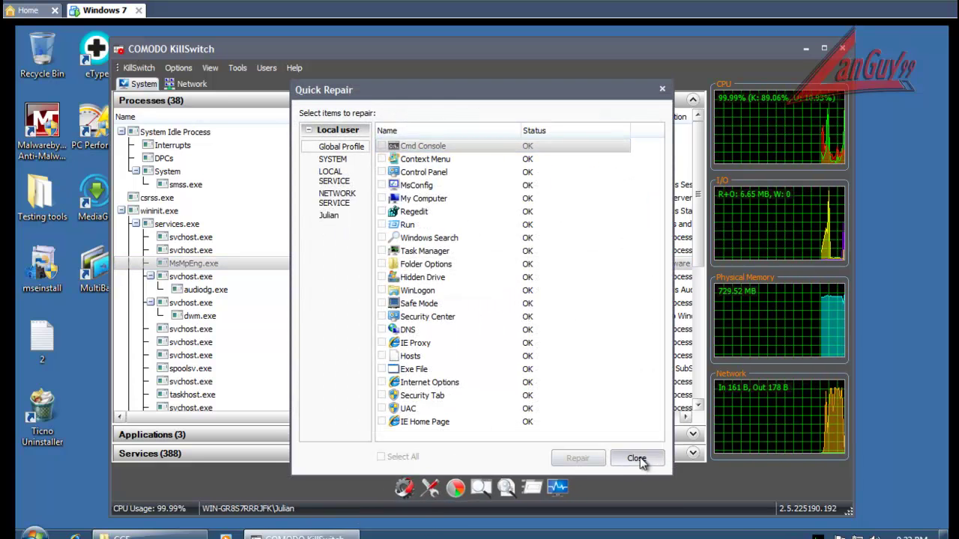
{"action": "left_click", "coordinate": [636, 458]}
Step: Launch Autorun Analyzer from KillSwitch, close KillSwitch, and acknowledge the Malwarebytes database update notice
{"action": "left_click", "coordinate": [400, 485]}
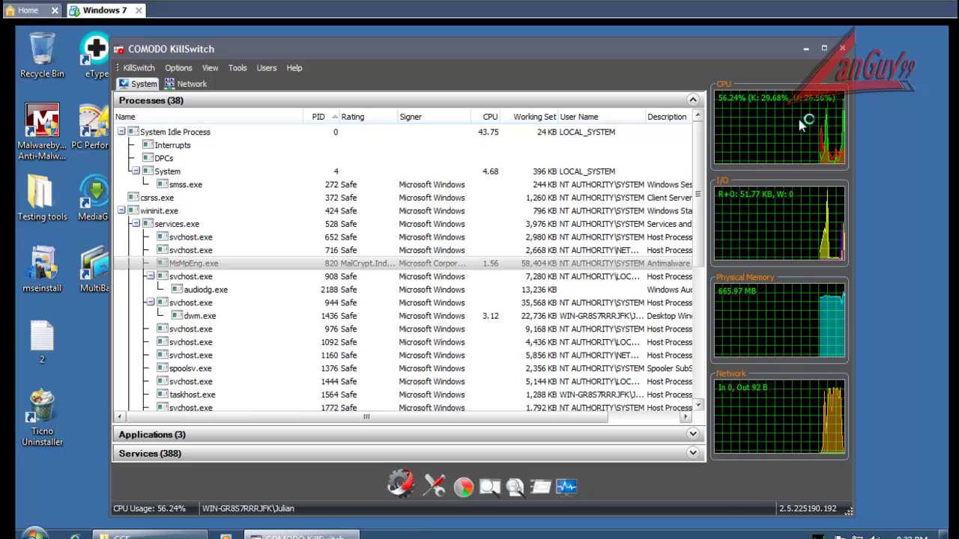
{"action": "left_click", "coordinate": [842, 48]}
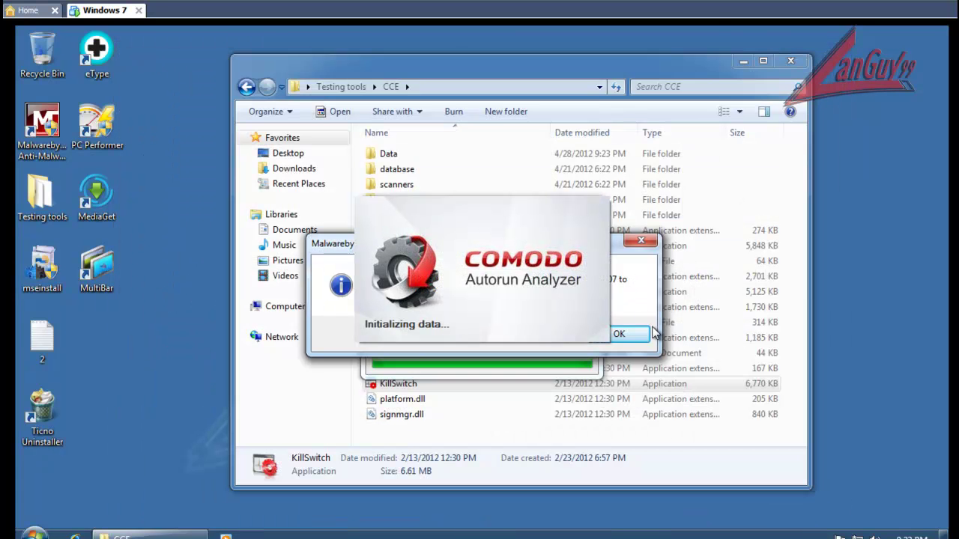
{"action": "left_click", "coordinate": [619, 334]}
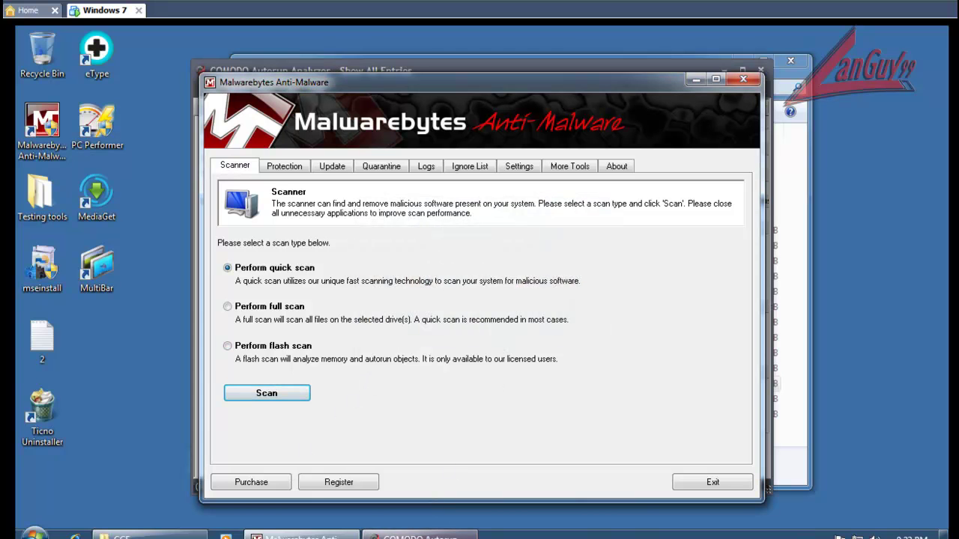
Step: Switch to COMODO Autorun Analyzer and hide the safe entries
{"action": "left_click", "coordinate": [420, 535]}
{"action": "left_click", "coordinate": [290, 90]}
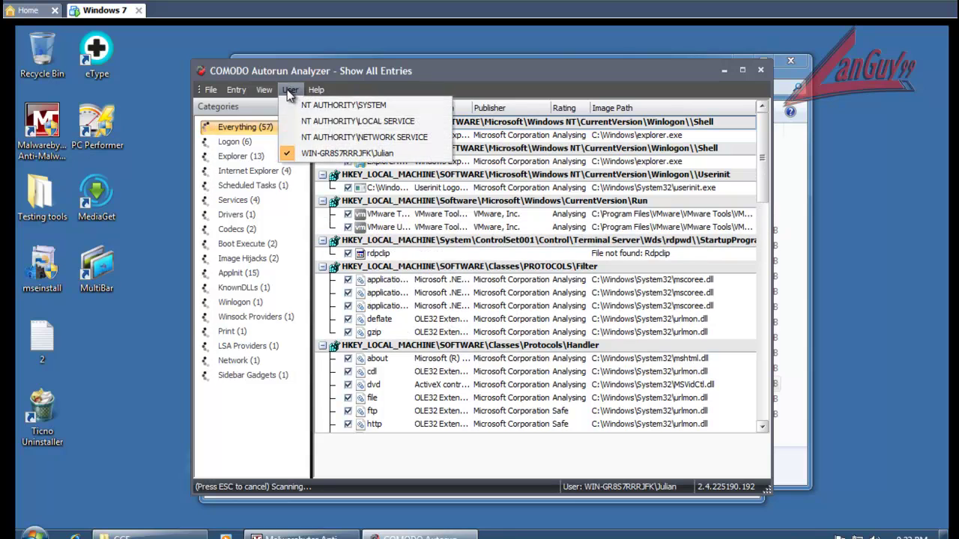
{"action": "mouse_move", "coordinate": [264, 90]}
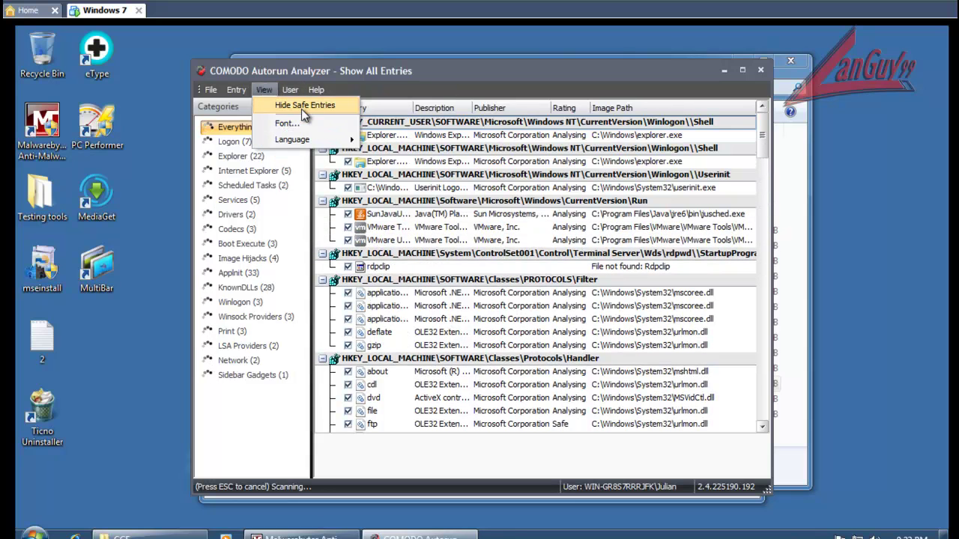
{"action": "left_click", "coordinate": [301, 108]}
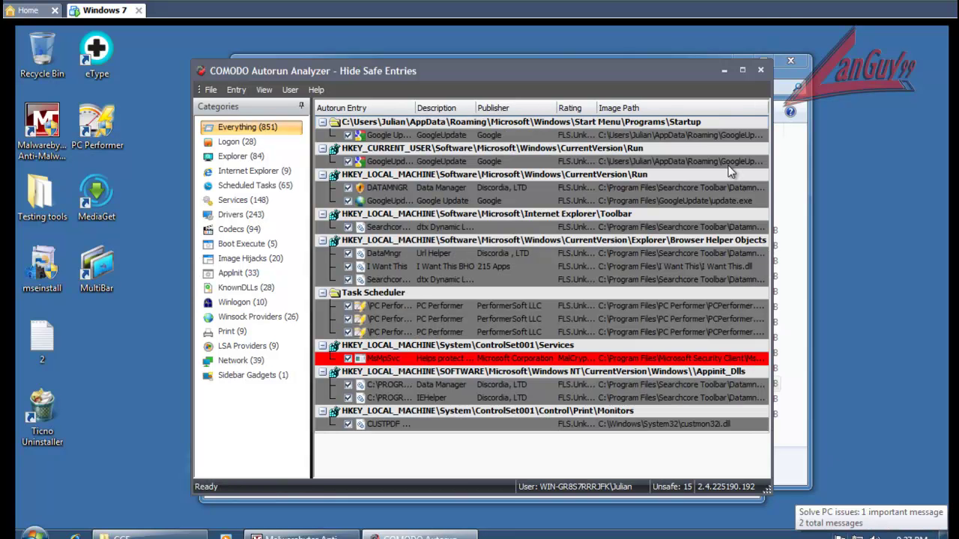
Step: Maximize Autorun Analyzer and examine the details of the DATAMNGR, GoogleUpdate and I Want This autorun entries
{"action": "left_click", "coordinate": [742, 70]}
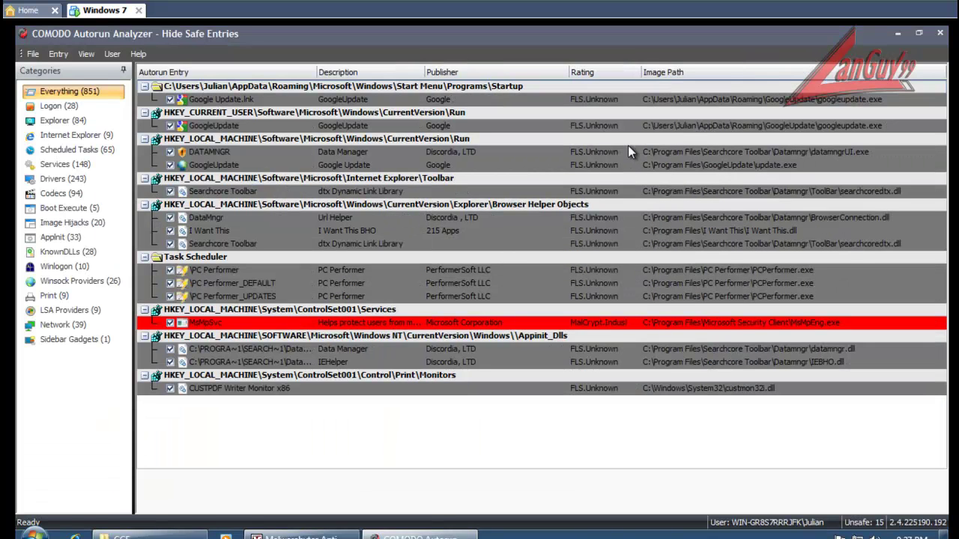
{"action": "left_click", "coordinate": [782, 152]}
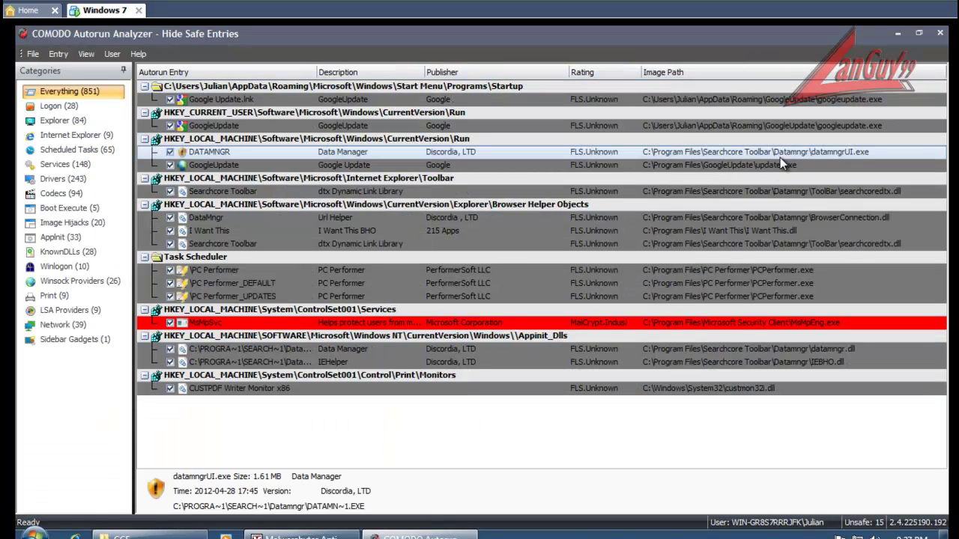
{"action": "left_click", "coordinate": [771, 166]}
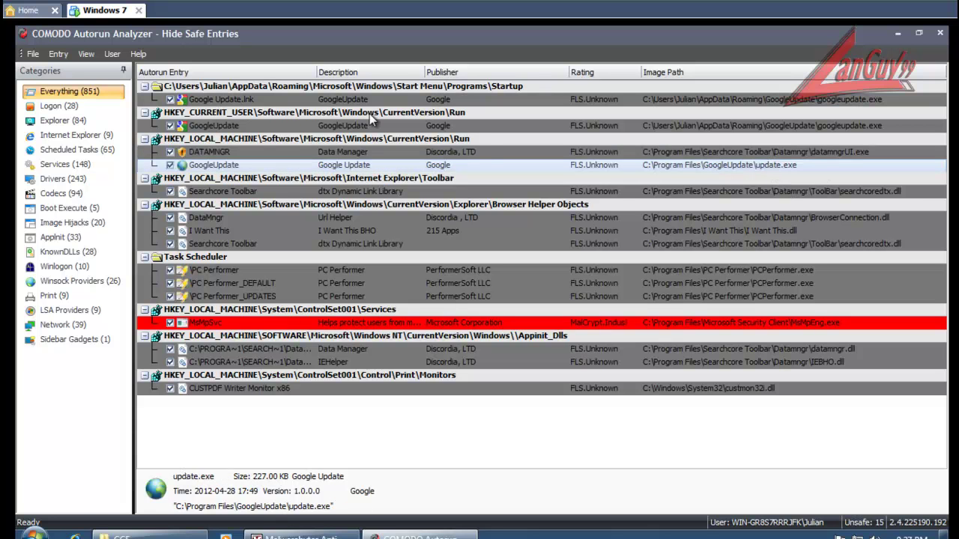
{"action": "left_click", "coordinate": [245, 126]}
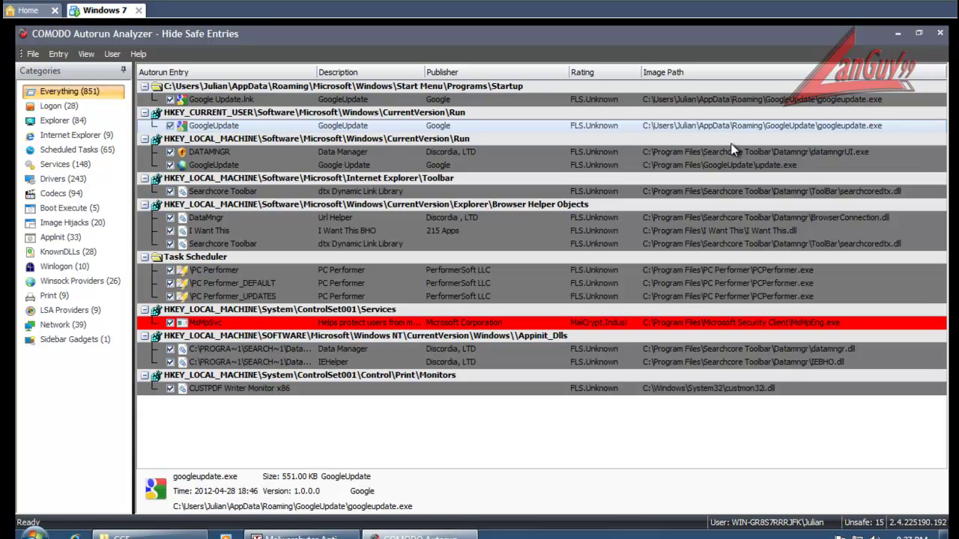
{"action": "left_click", "coordinate": [761, 228]}
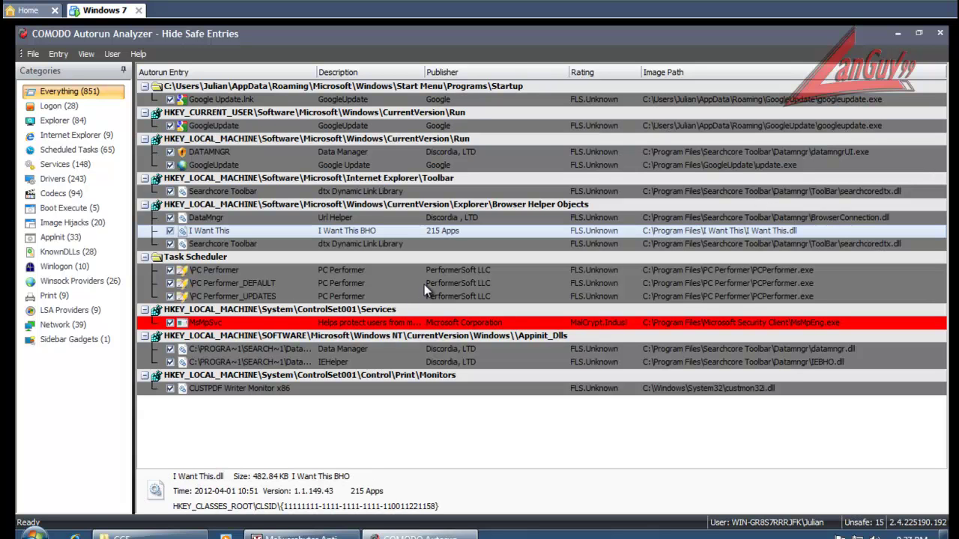
Step: Examine the details of the three PC Performer scheduled tasks and the Data Manager Appinit_Dlls entry
{"action": "left_click", "coordinate": [446, 271]}
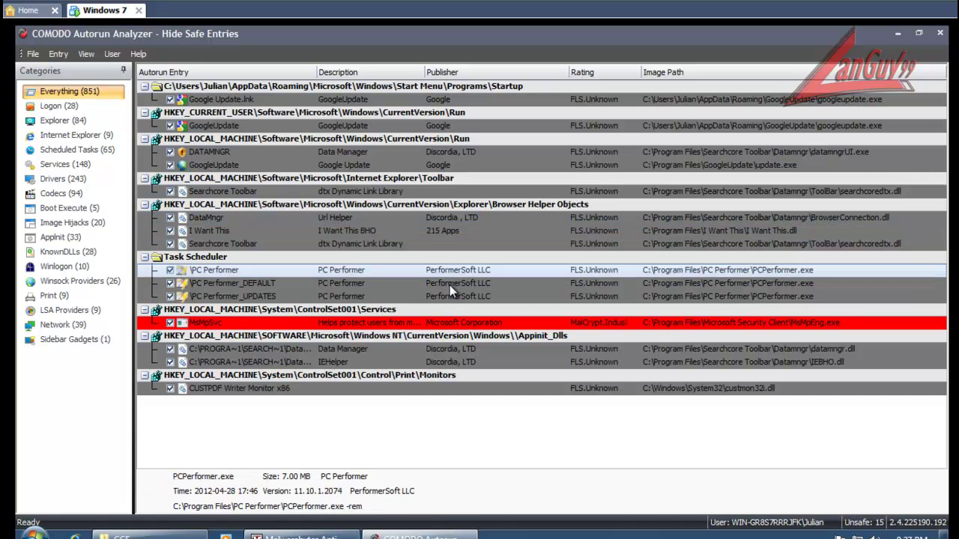
{"action": "left_click", "coordinate": [449, 283]}
{"action": "left_click", "coordinate": [455, 296]}
{"action": "left_click", "coordinate": [478, 349]}
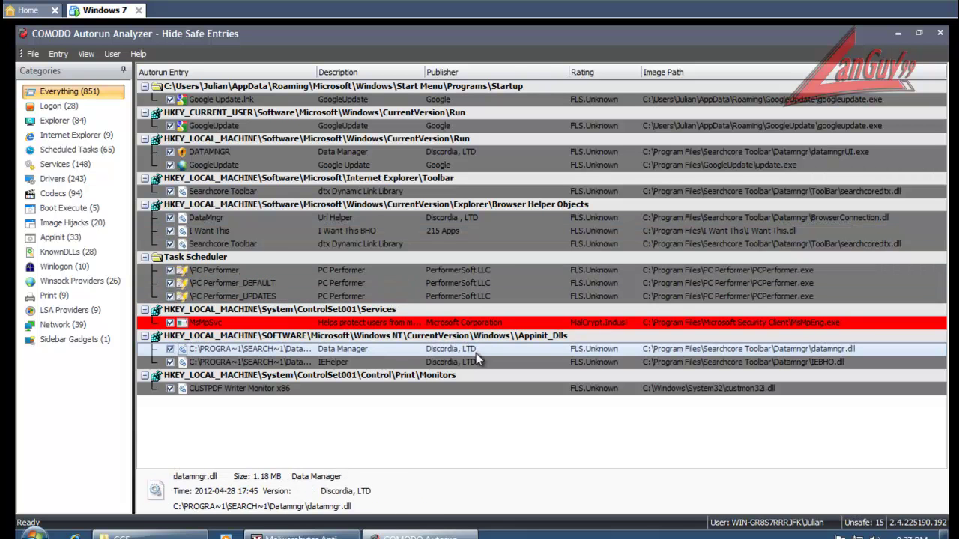
Step: Search online for the CUSTPDF Writer Monitor x86 file custmon32i.dll, and close the browser after checking the results
{"action": "left_click", "coordinate": [248, 390]}
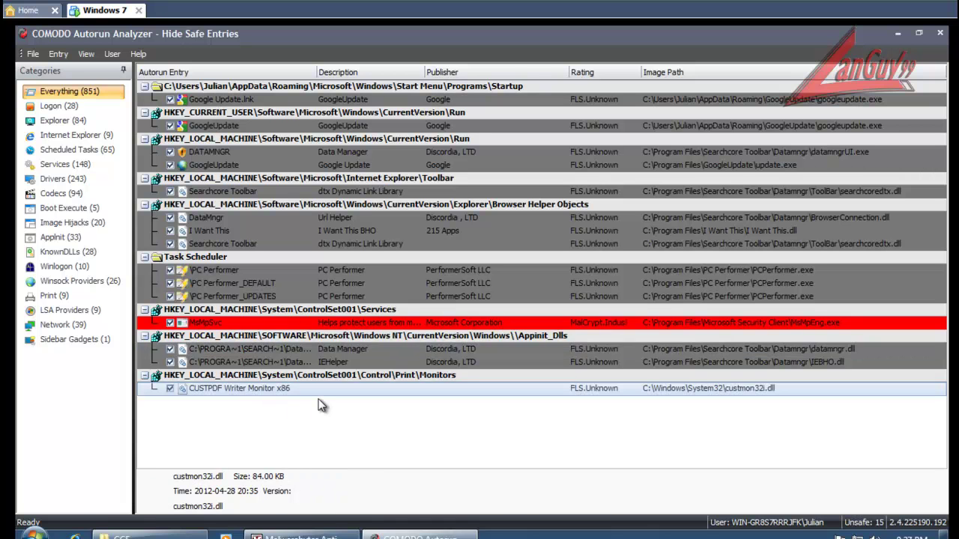
{"action": "right_click", "coordinate": [308, 392]}
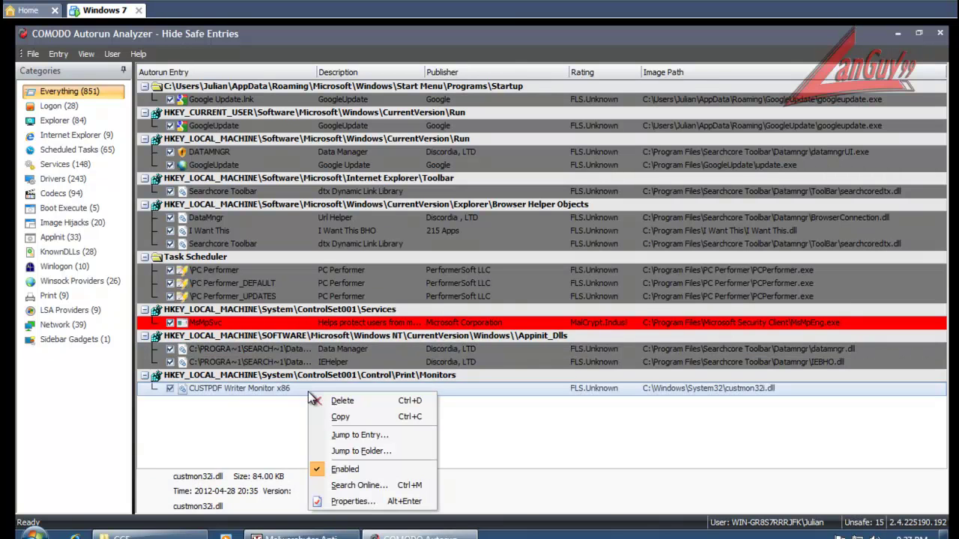
{"action": "left_click", "coordinate": [409, 485]}
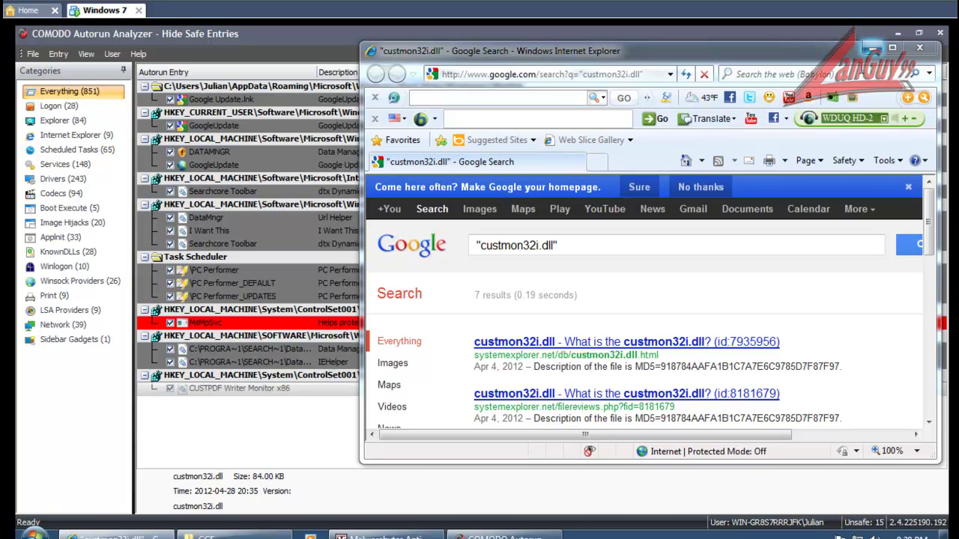
{"action": "left_click", "coordinate": [919, 50]}
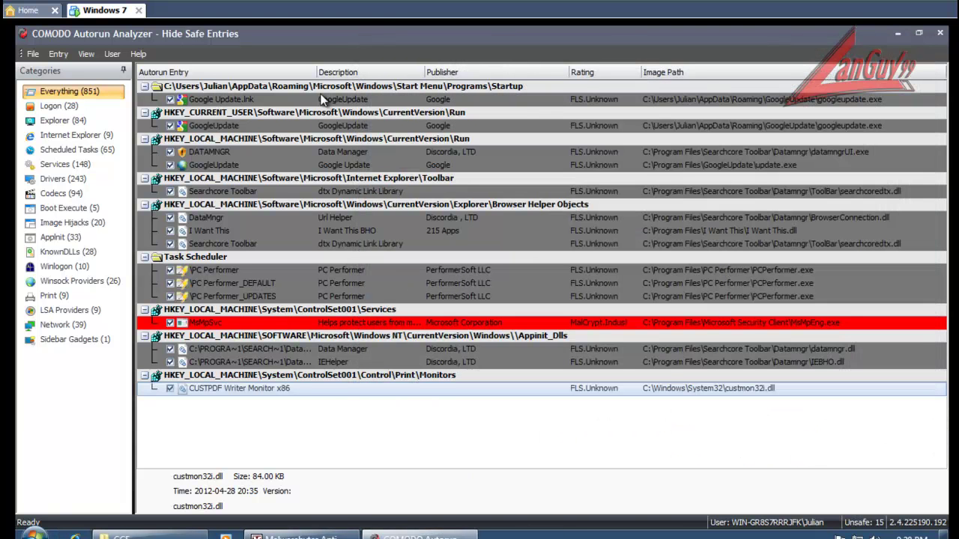
Step: Delete the DATAMNGR entry from the Run key and the Searchcore Toolbar entry from the Internet Explorer Toolbar key
{"action": "left_click", "coordinate": [305, 152]}
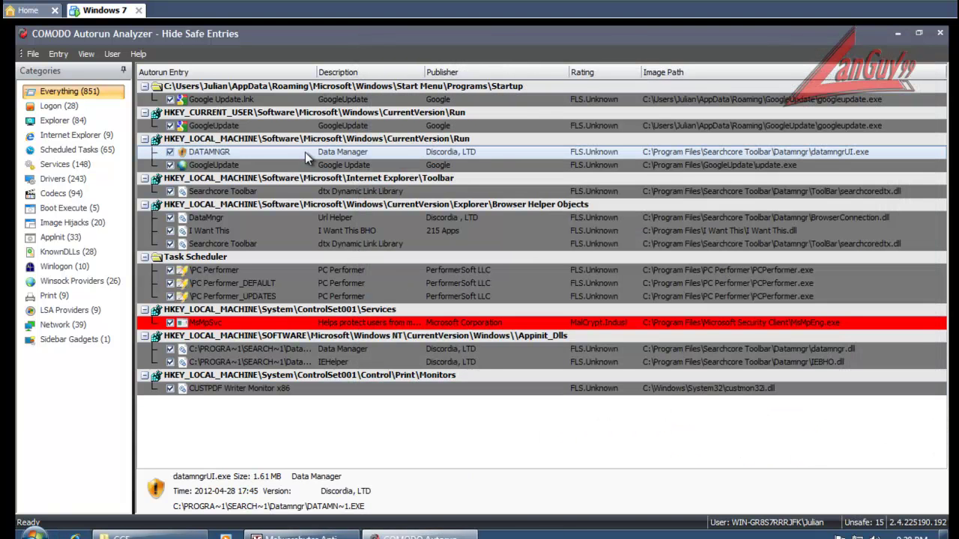
{"action": "right_click", "coordinate": [305, 152]}
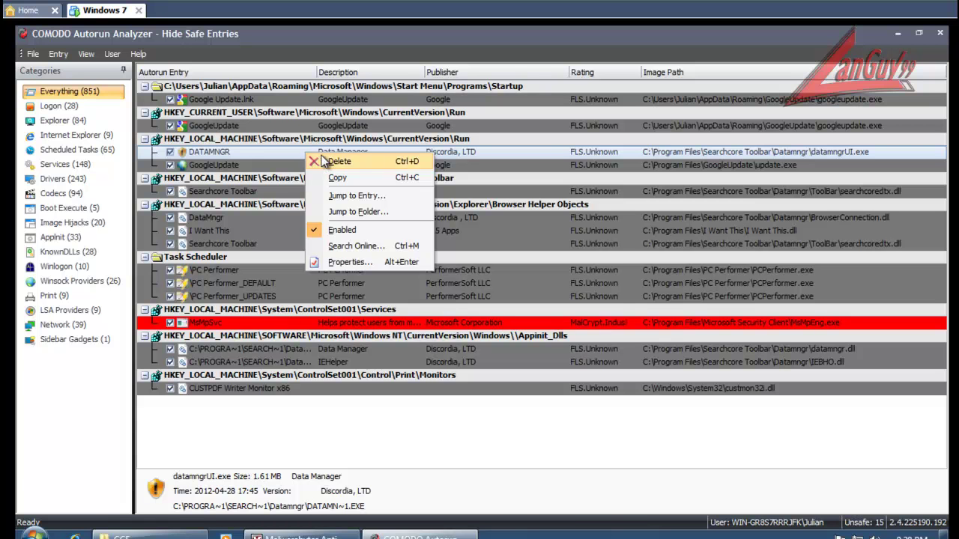
{"action": "left_click", "coordinate": [337, 162]}
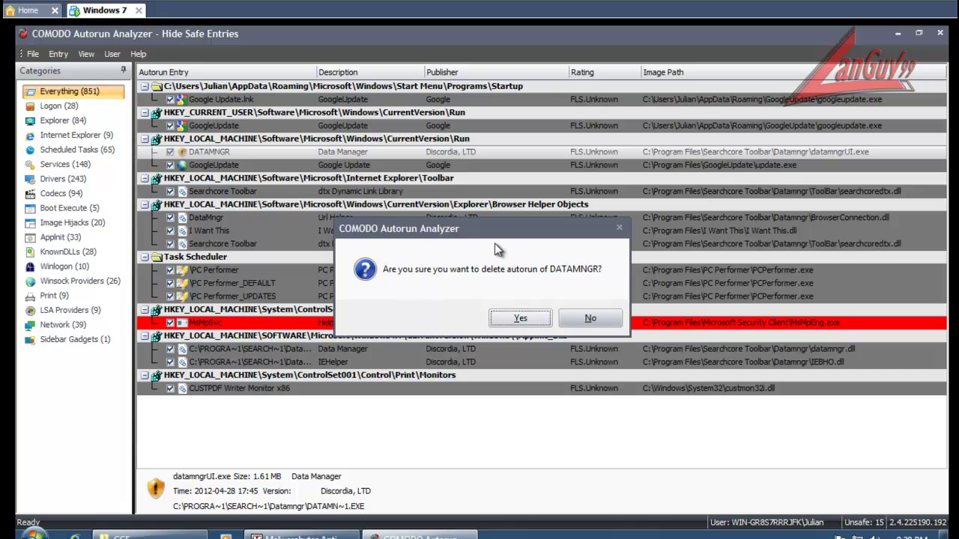
{"action": "key", "text": "Return"}
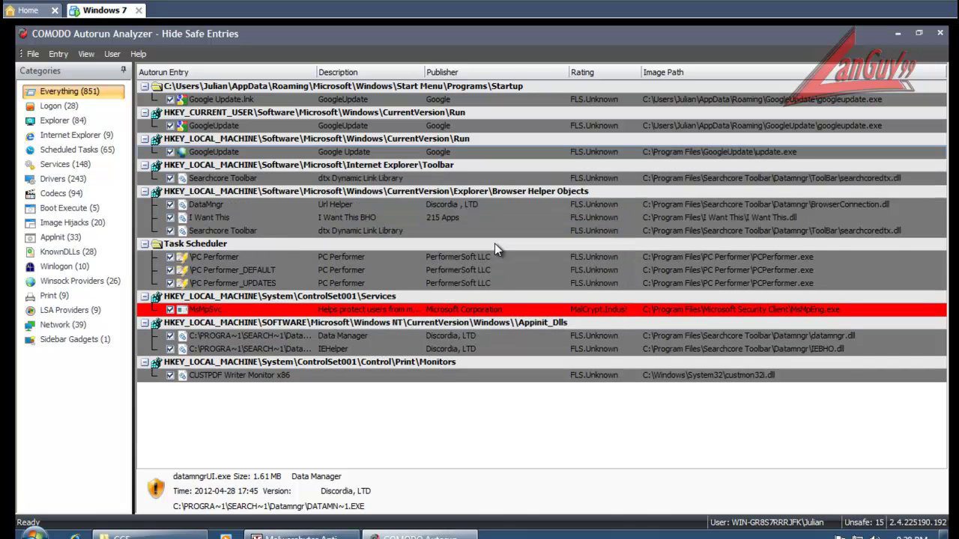
{"action": "left_click", "coordinate": [376, 182]}
{"action": "right_click", "coordinate": [376, 182]}
{"action": "left_click", "coordinate": [408, 192]}
{"action": "left_click", "coordinate": [514, 322]}
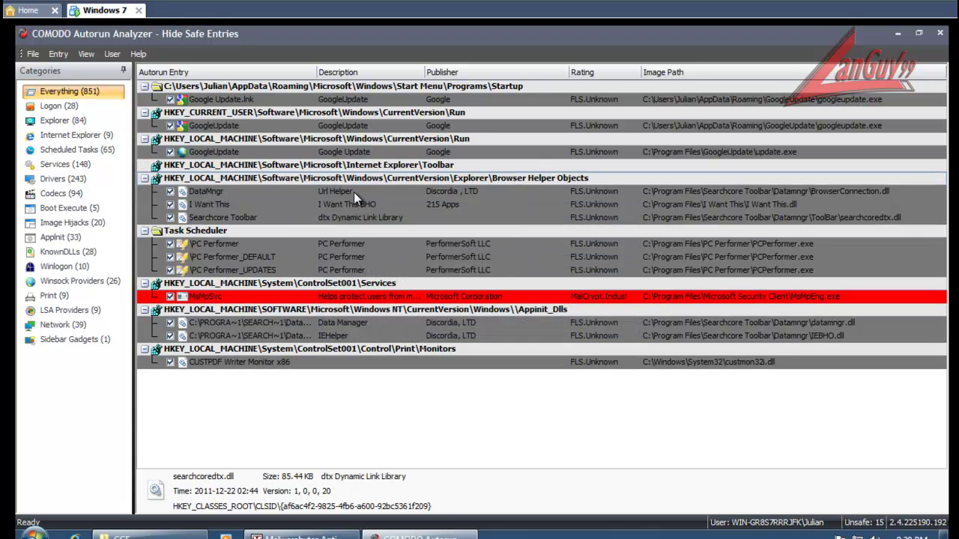
Step: Delete the DataMngr, I Want This and Searchcore Toolbar autoruns from Browser Helper Objects
{"action": "right_click", "coordinate": [354, 192]}
{"action": "key", "text": "d"}
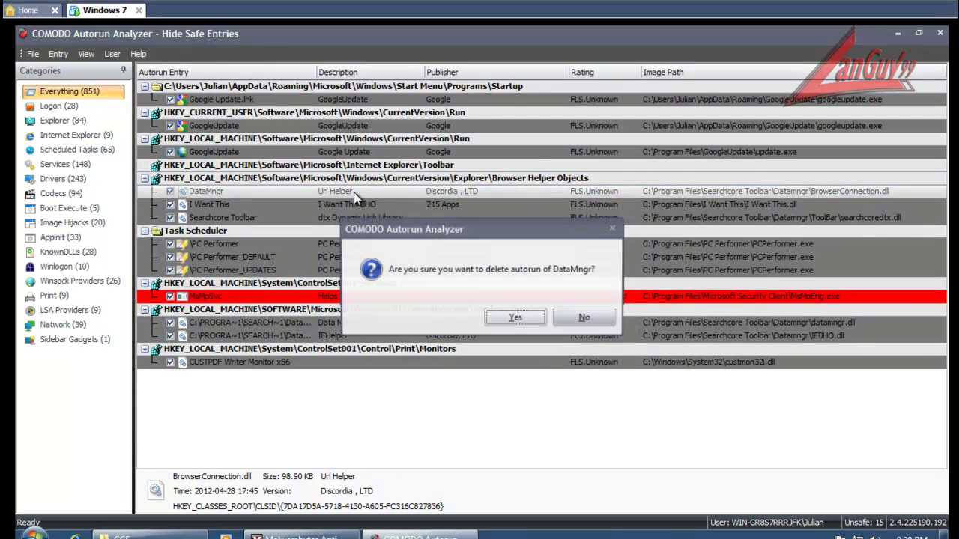
{"action": "key", "text": "Return"}
{"action": "left_click", "coordinate": [354, 193]}
{"action": "key", "text": "Delete"}
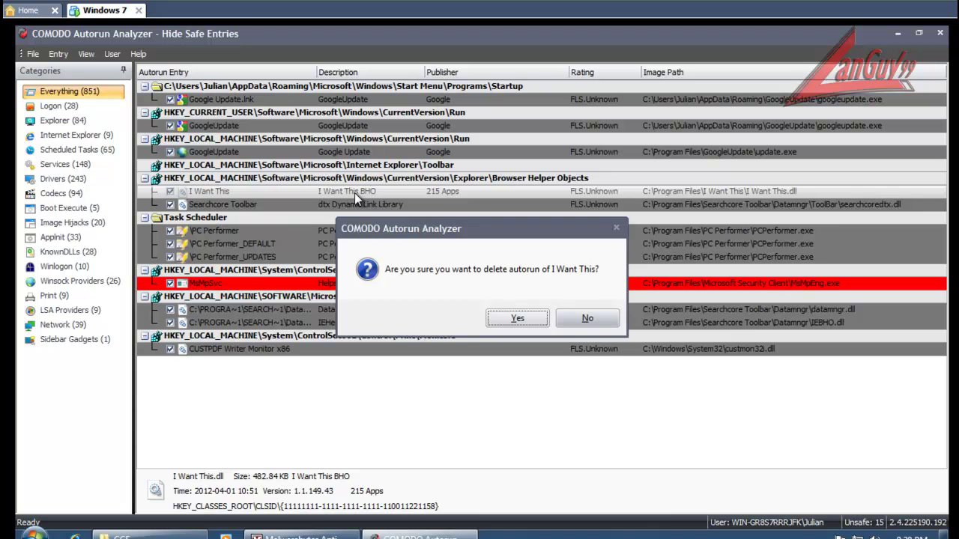
{"action": "key", "text": "Return"}
{"action": "right_click", "coordinate": [354, 193]}
{"action": "key", "text": "d"}
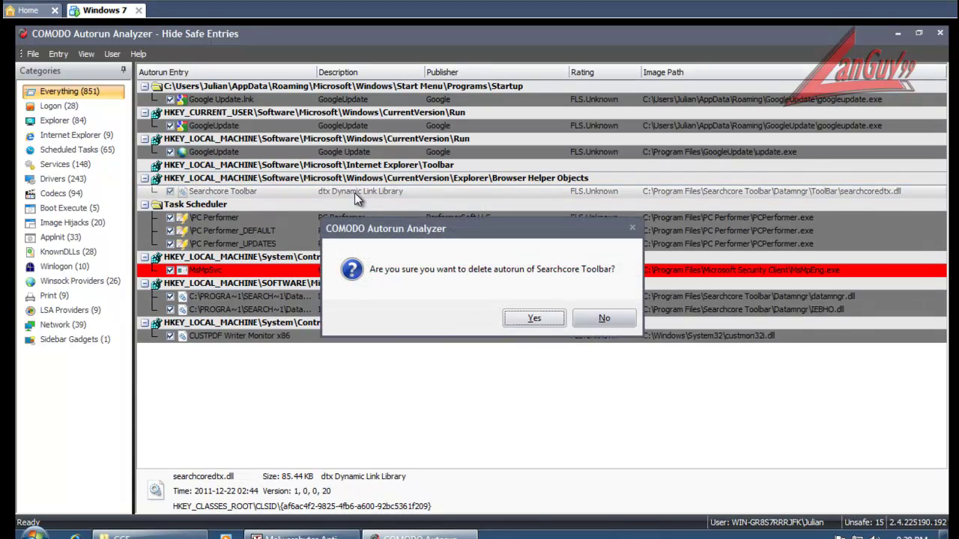
{"action": "key", "text": "Return"}
Step: Delete the PC Performer, PC Performer_DEFAULT and PC Performer_UPDATES entries from Task Scheduler
{"action": "left_click", "coordinate": [355, 205]}
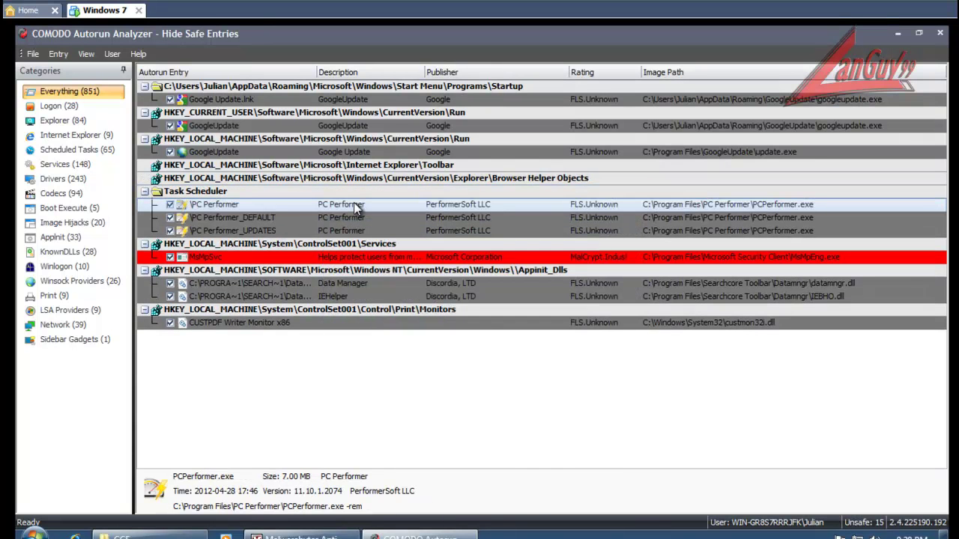
{"action": "key", "text": "Delete"}
{"action": "key", "text": "Return"}
{"action": "key", "text": "Delete"}
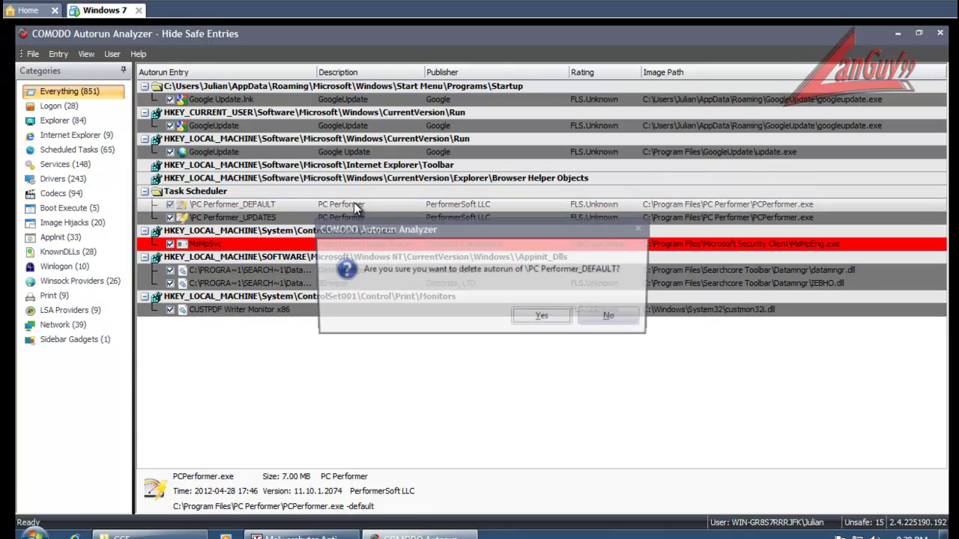
{"action": "key", "text": "Return"}
{"action": "key", "text": "Delete"}
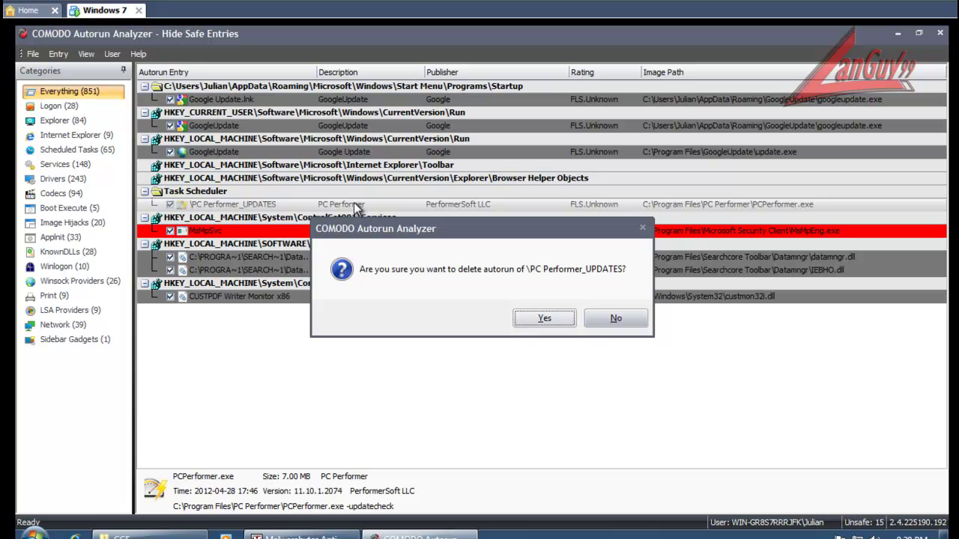
{"action": "key", "text": "Return"}
Step: Delete the datamngr.dll and IEBHO.dll autorun entries from Appinit_Dlls
{"action": "left_click", "coordinate": [358, 245]}
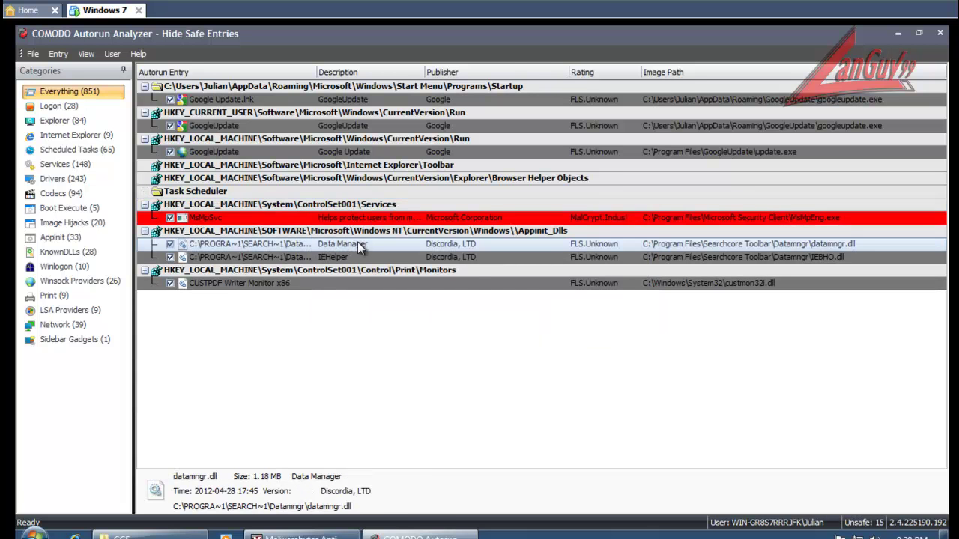
{"action": "right_click", "coordinate": [351, 242]}
{"action": "left_click", "coordinate": [374, 251]}
{"action": "key", "text": "Return"}
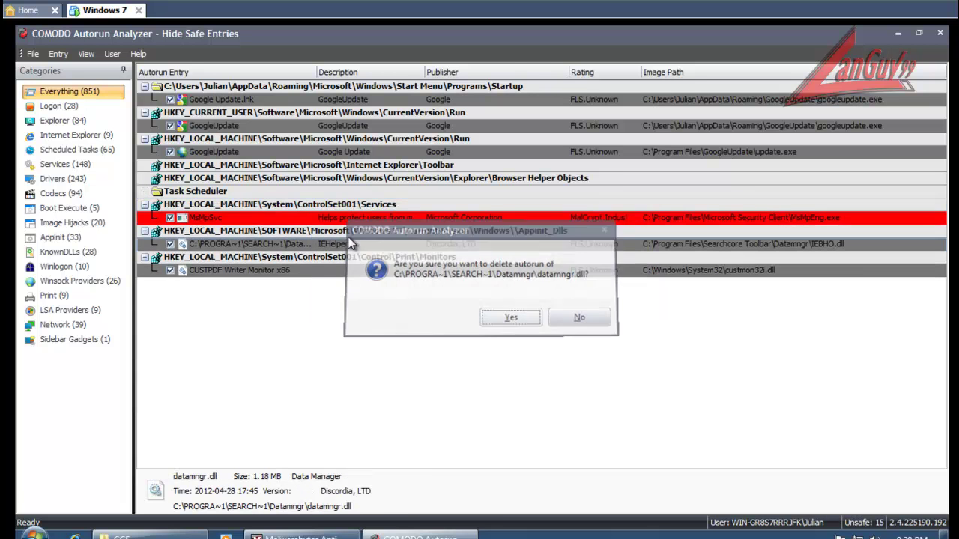
{"action": "right_click", "coordinate": [350, 245]}
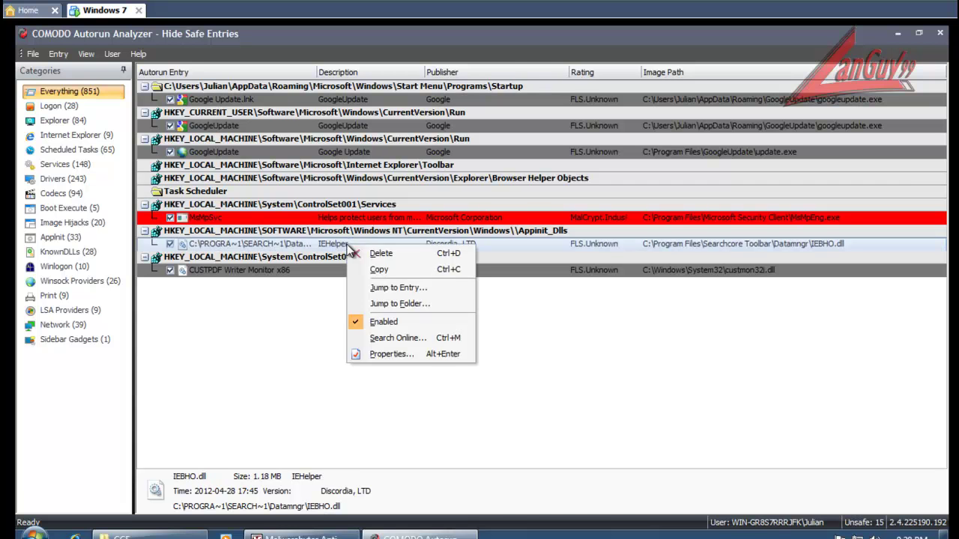
{"action": "left_click", "coordinate": [352, 254]}
{"action": "key", "text": "Return"}
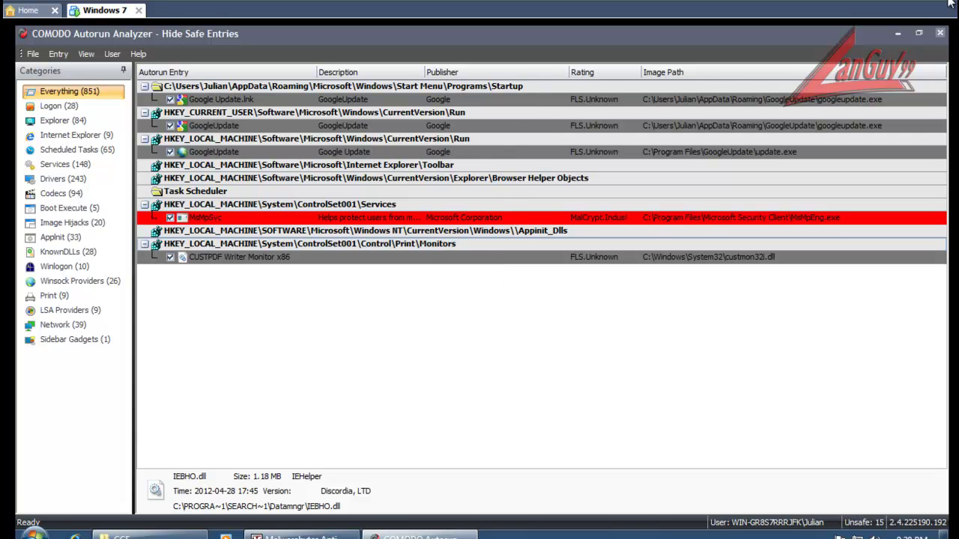
Step: Close Autorun Analyzer and start a quick scan in Malwarebytes Anti-Malware
{"action": "left_click", "coordinate": [939, 34]}
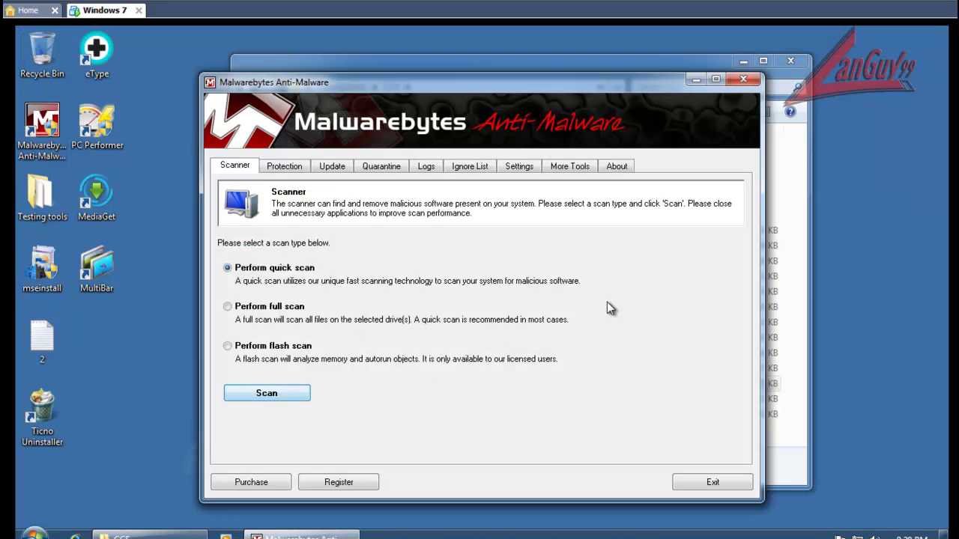
{"action": "left_click", "coordinate": [273, 395]}
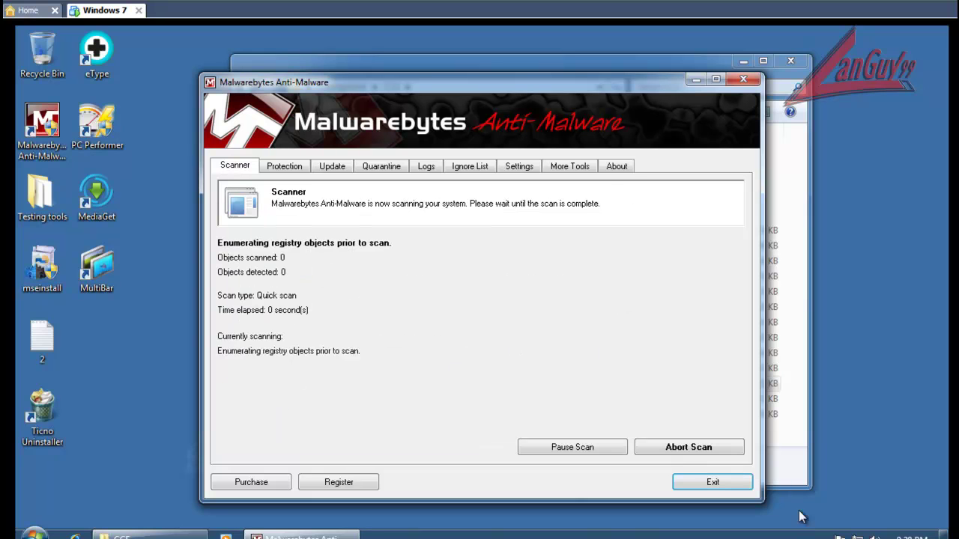
{"action": "left_click", "coordinate": [822, 537]}
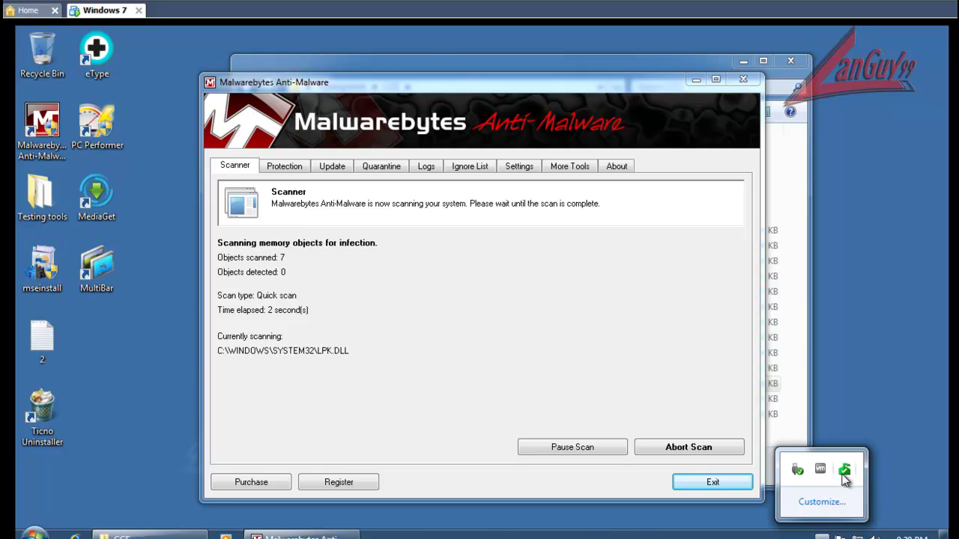
{"action": "right_click", "coordinate": [845, 474]}
{"action": "left_click", "coordinate": [869, 367]}
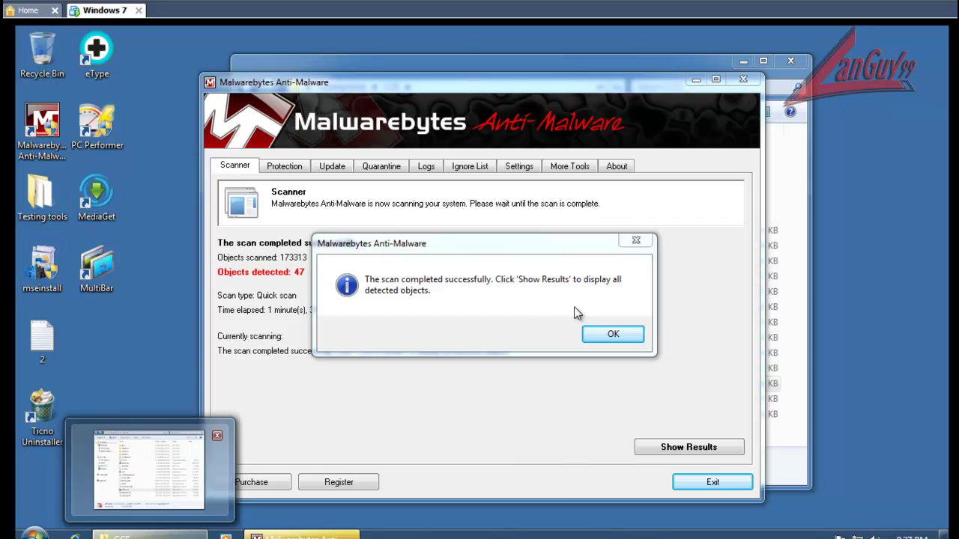
Step: Acknowledge the scan completion, show the detected objects, and widen the columns to read the item paths
{"action": "left_click", "coordinate": [608, 337]}
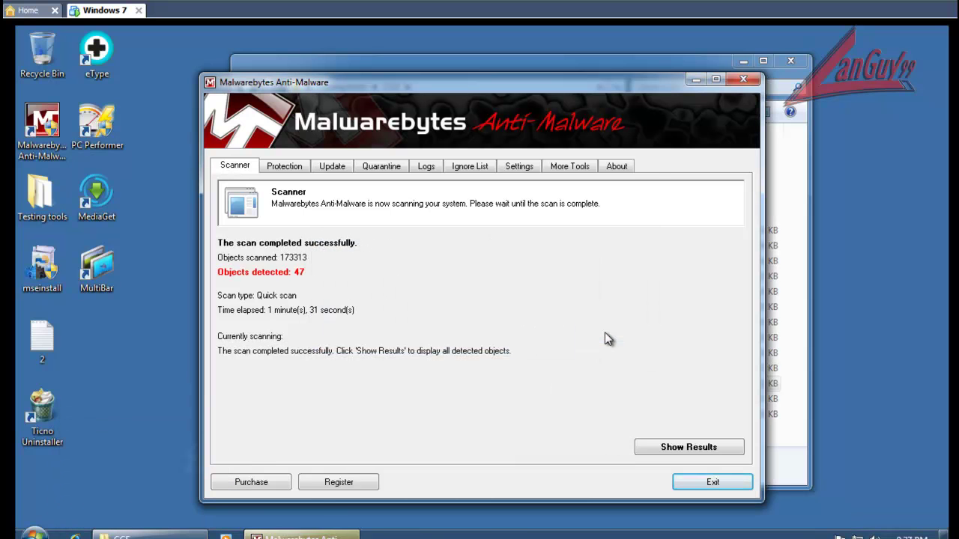
{"action": "left_click", "coordinate": [684, 447]}
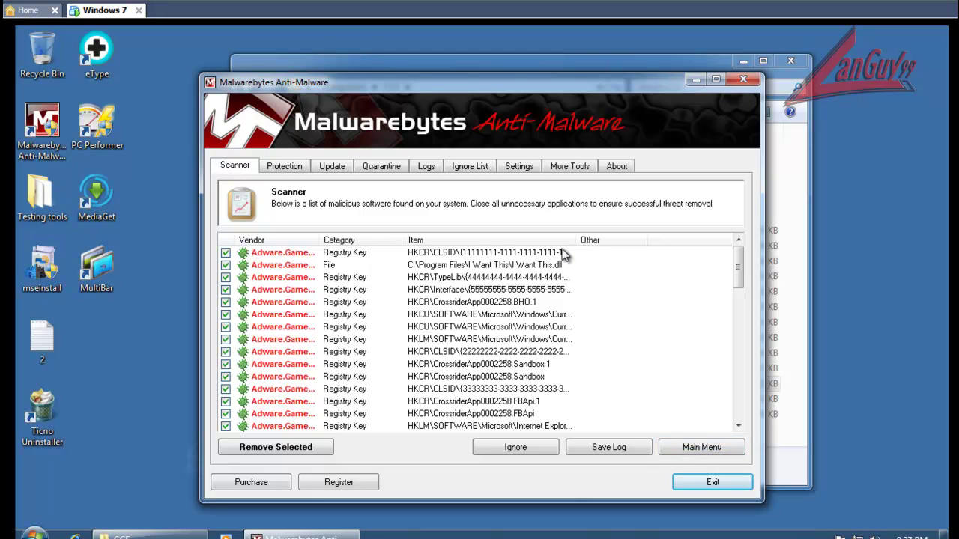
{"action": "left_click_drag", "start_coordinate": [576, 239], "coordinate": [636, 241]}
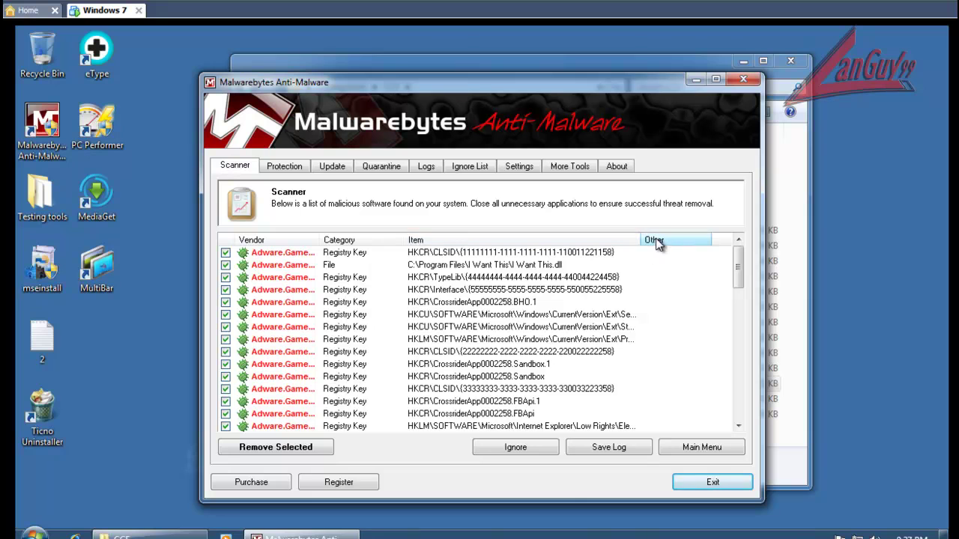
{"action": "left_click_drag", "start_coordinate": [638, 239], "coordinate": [657, 240]}
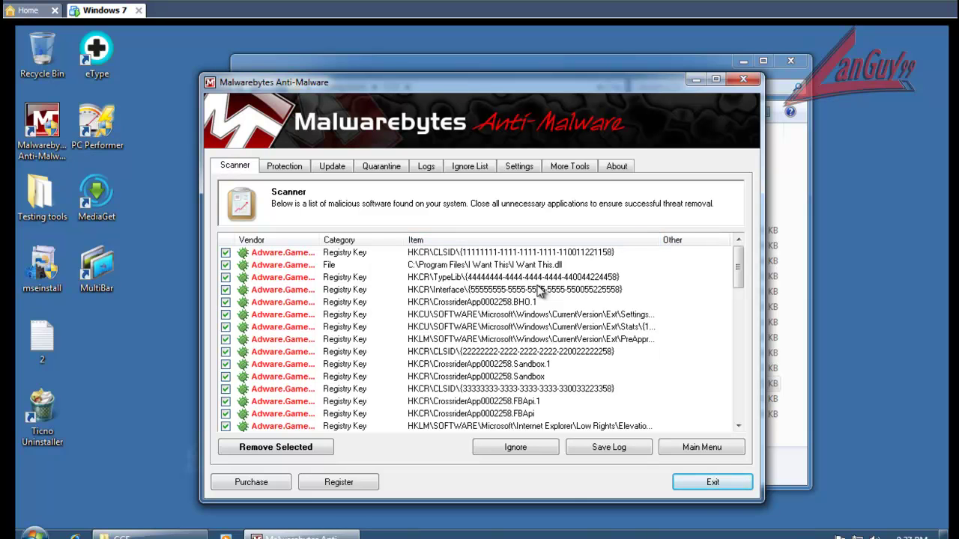
{"action": "left_click_drag", "start_coordinate": [405, 238], "coordinate": [410, 239]}
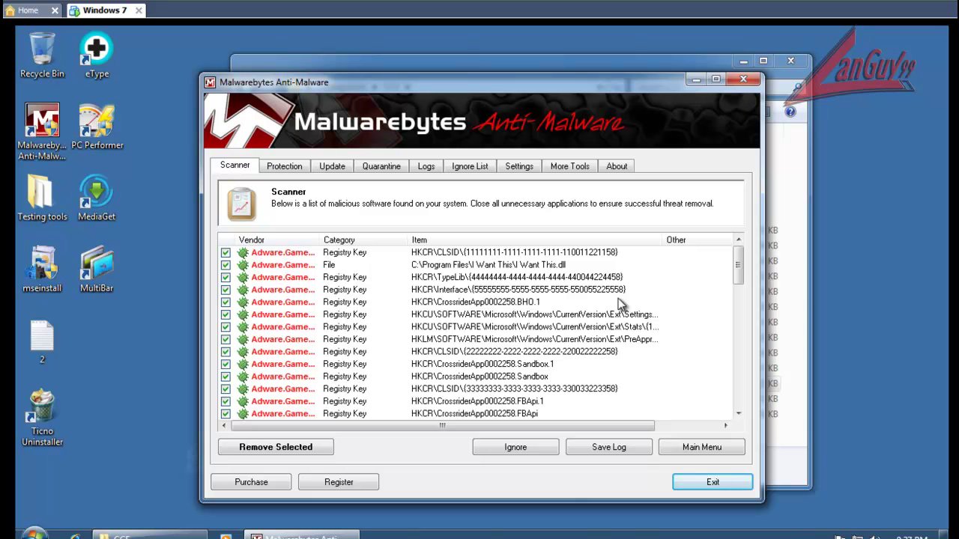
{"action": "mouse_move", "coordinate": [737, 262]}
{"action": "left_mouse_down"}
{"action": "mouse_move", "coordinate": [734, 405]}
{"action": "mouse_move", "coordinate": [738, 256]}
{"action": "left_mouse_up"}
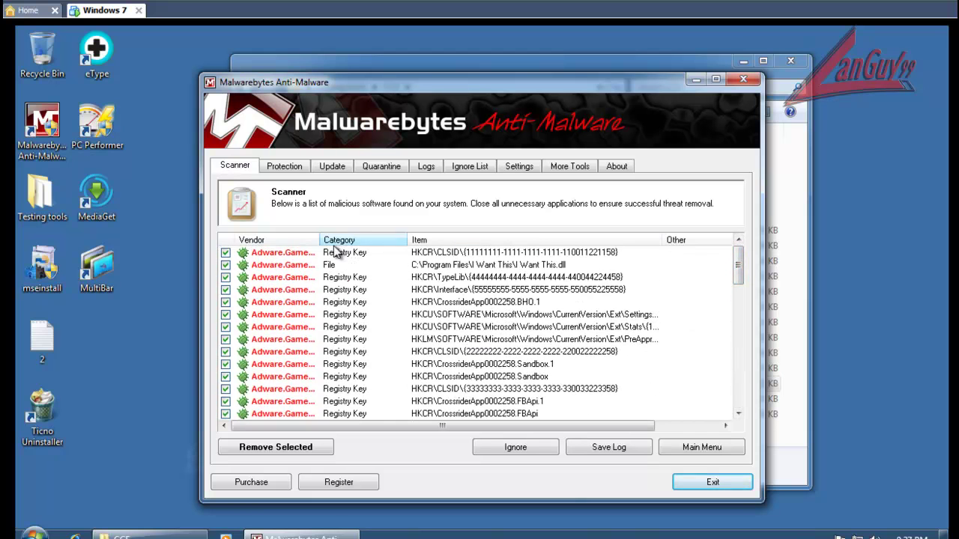
Step: Sort the detections by category and examine the winrar3.exe and etype_setup.exe file entries
{"action": "left_click", "coordinate": [369, 240]}
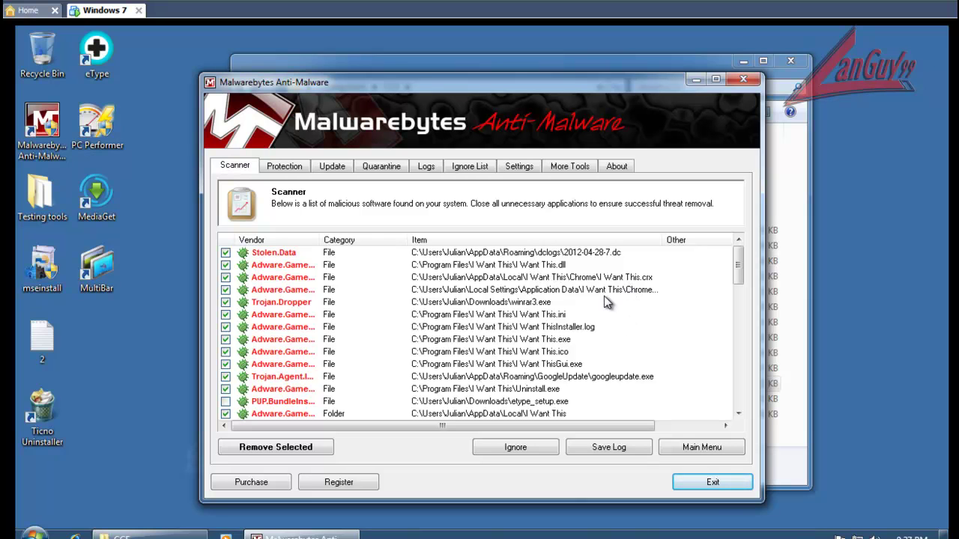
{"action": "left_click", "coordinate": [491, 305]}
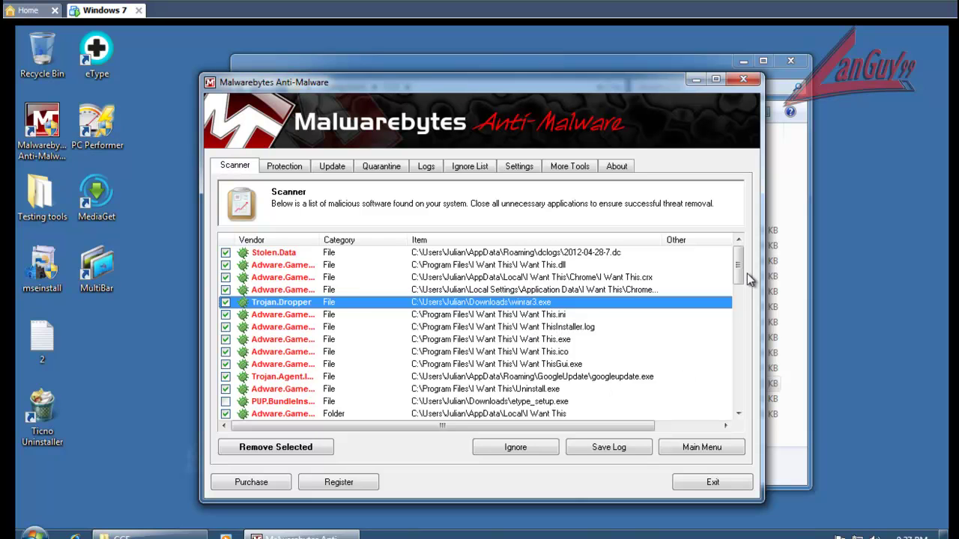
{"action": "left_click_drag", "start_coordinate": [738, 263], "coordinate": [739, 299]}
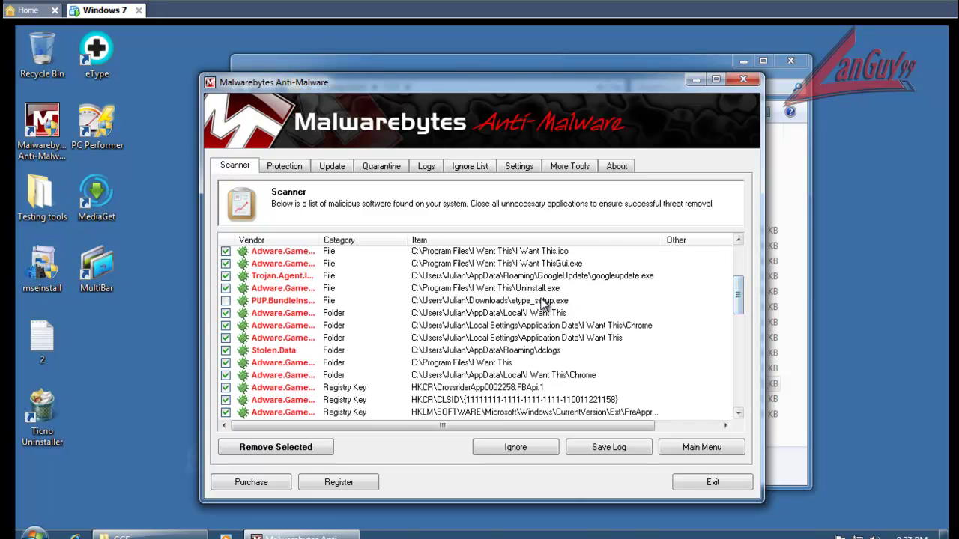
{"action": "left_click", "coordinate": [541, 300]}
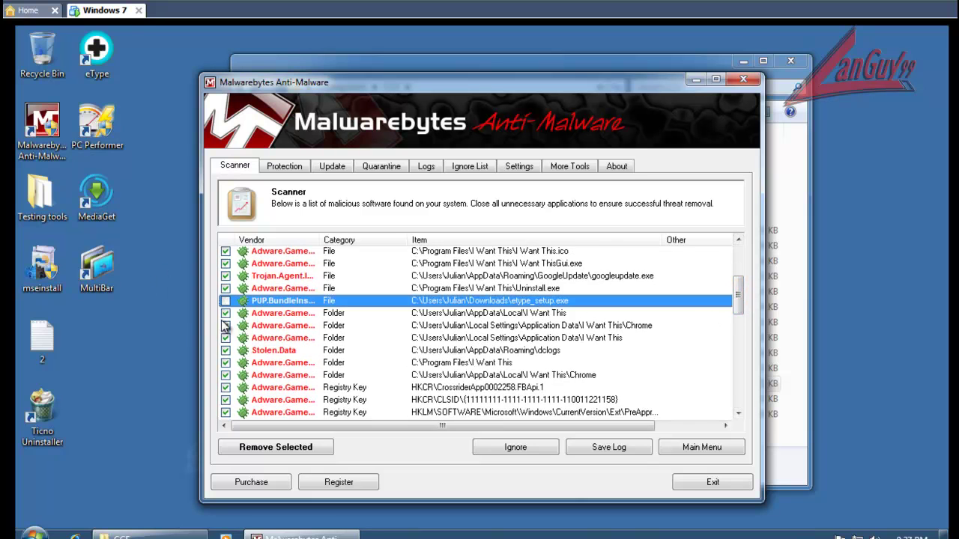
Step: Check all detected items in the scan results and remove the selected malware
{"action": "right_click", "coordinate": [399, 365]}
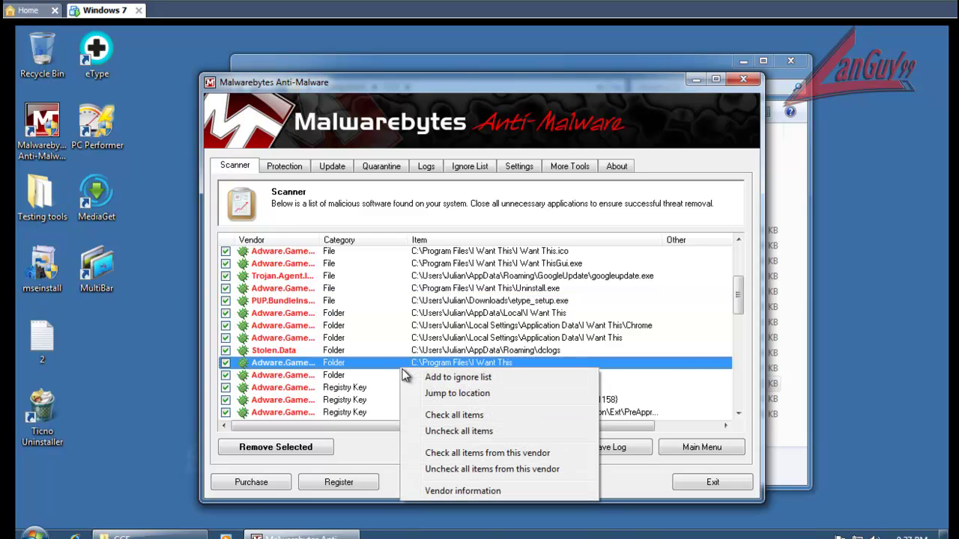
{"action": "left_click", "coordinate": [471, 421]}
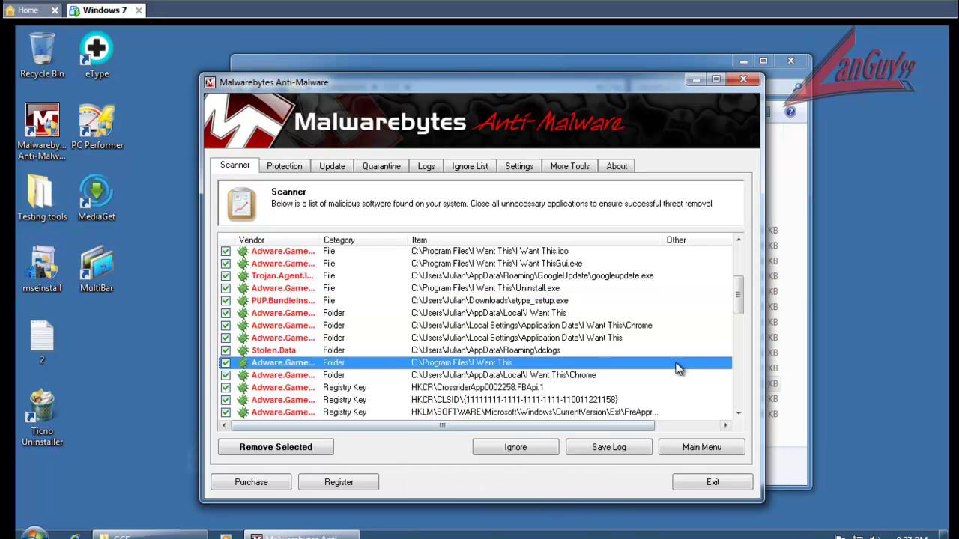
{"action": "left_click_drag", "start_coordinate": [740, 311], "coordinate": [757, 416]}
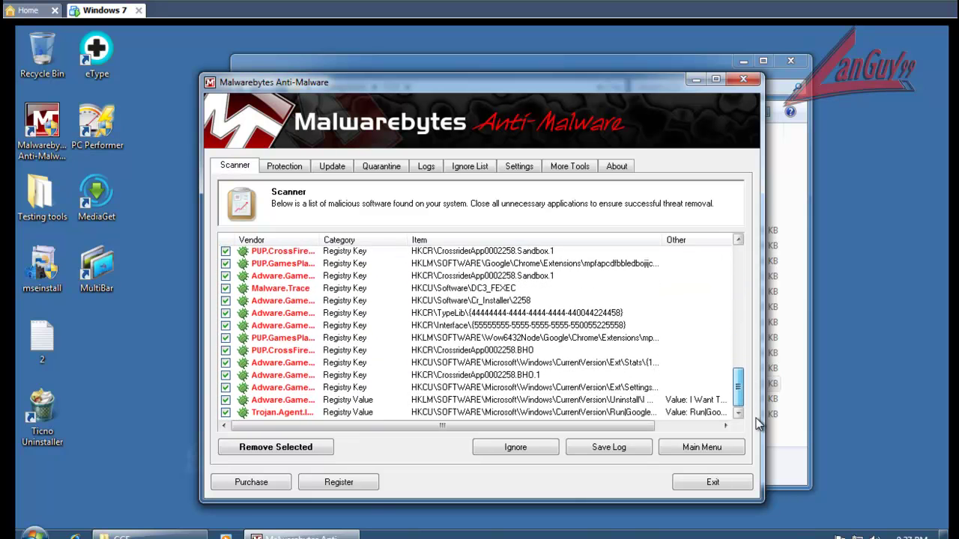
{"action": "left_click", "coordinate": [308, 450]}
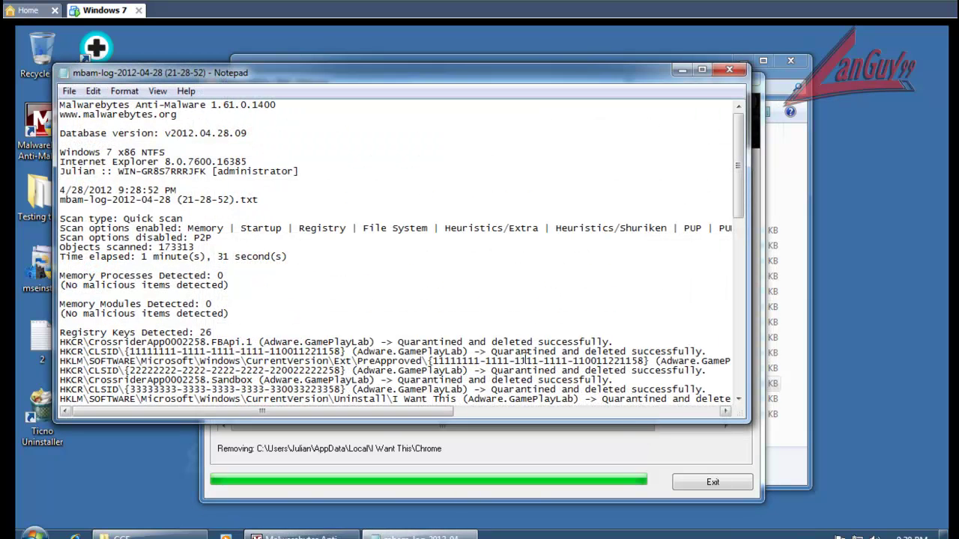
Step: Close the removal log, dismiss the follow-up prompt, and exit Malwarebytes Anti-Malware
{"action": "left_click", "coordinate": [729, 69]}
{"action": "left_click", "coordinate": [613, 335]}
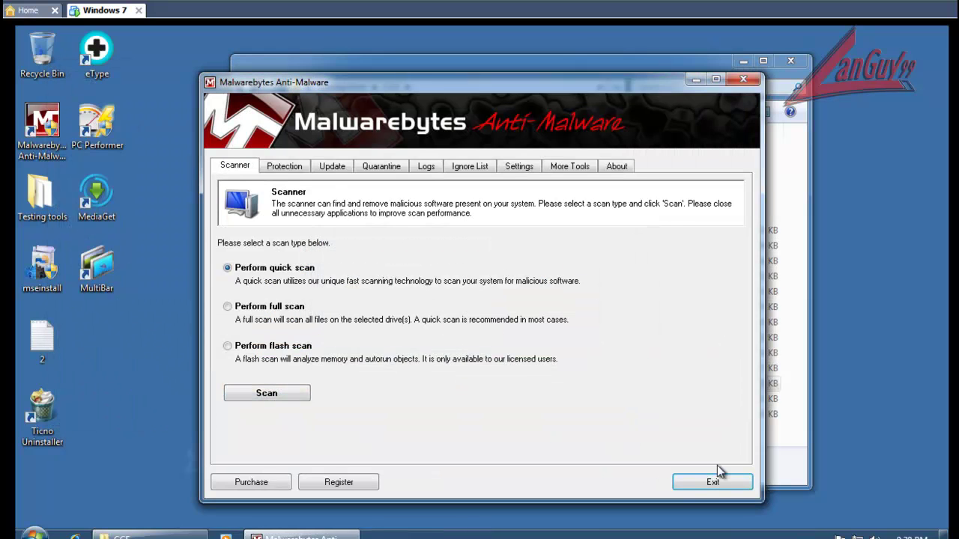
{"action": "left_click", "coordinate": [723, 484]}
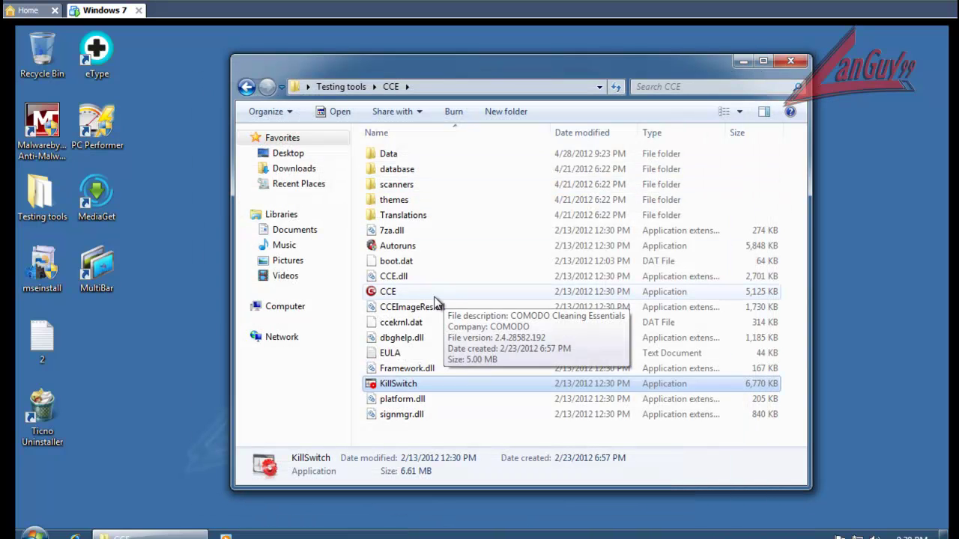
Step: Launch the CCE application from the CCE folder and answer its elevation prompt
{"action": "double_click", "coordinate": [406, 295]}
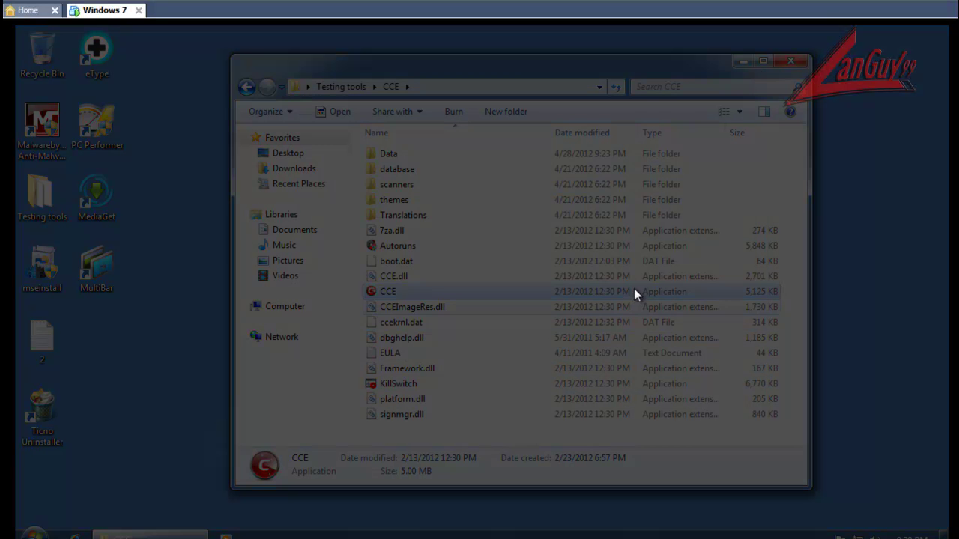
{"action": "left_click", "coordinate": [547, 298]}
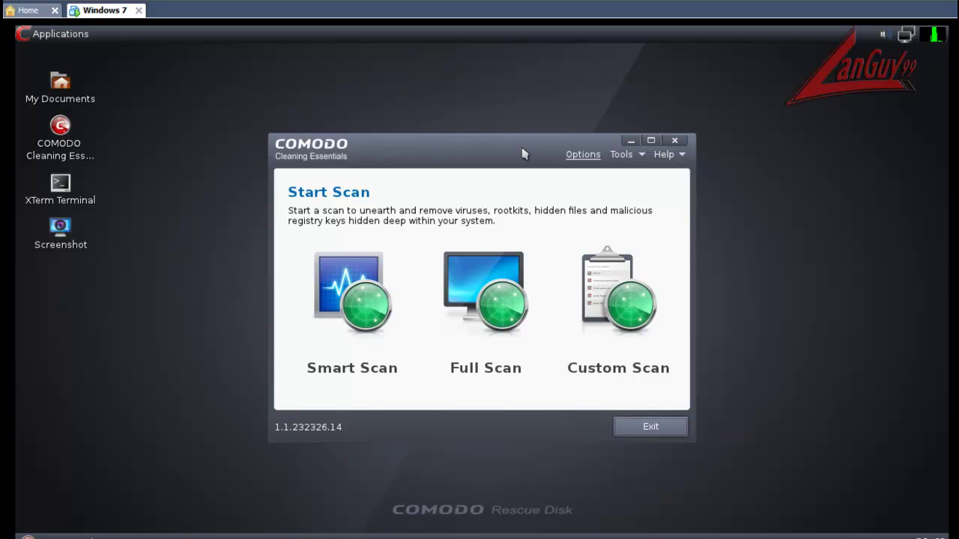
{"action": "left_click", "coordinate": [53, 36]}
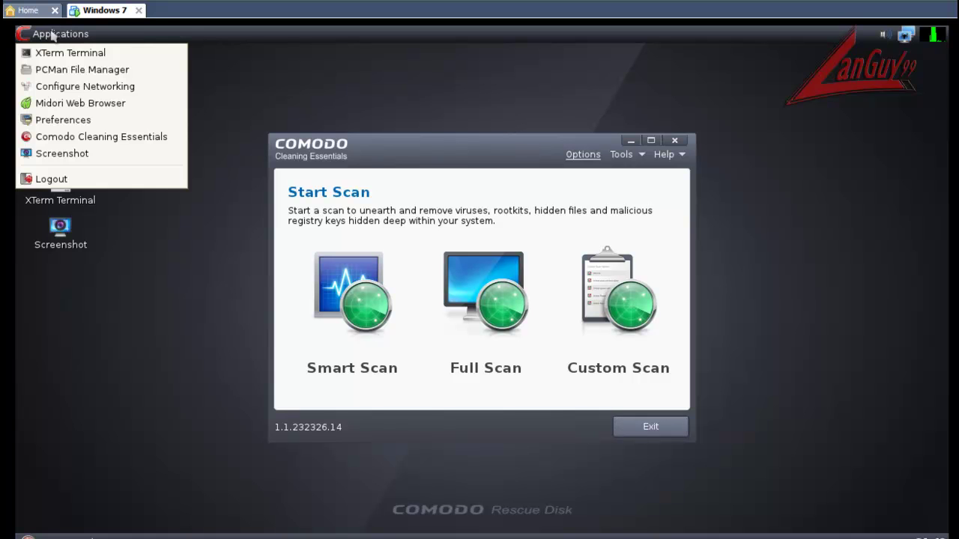
{"action": "left_click", "coordinate": [275, 69]}
{"action": "left_click_drag", "start_coordinate": [436, 150], "coordinate": [447, 143]}
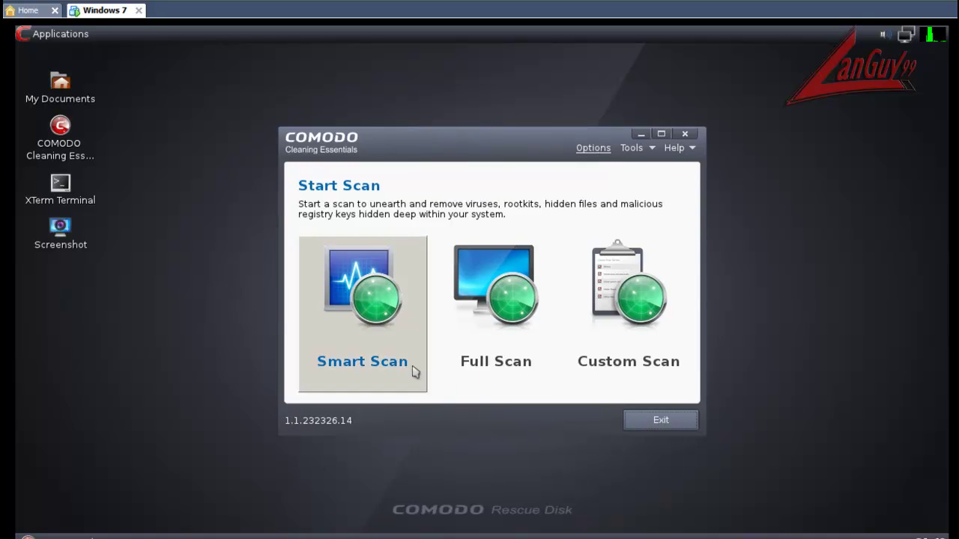
{"action": "left_click_drag", "start_coordinate": [490, 157], "coordinate": [484, 156]}
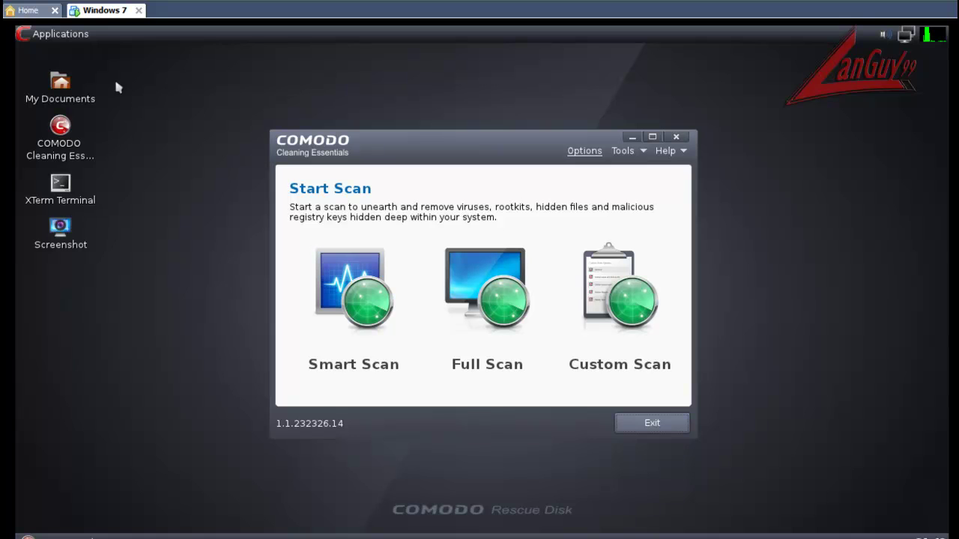
Step: Open the Midori web browser, load google.com to test the internet connection, and close the browser
{"action": "left_click", "coordinate": [66, 35]}
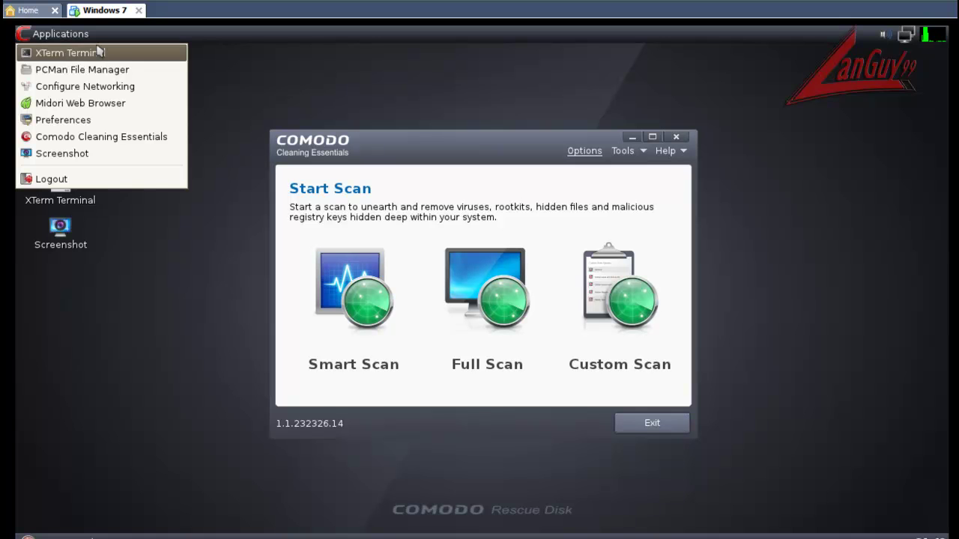
{"action": "left_click", "coordinate": [157, 104]}
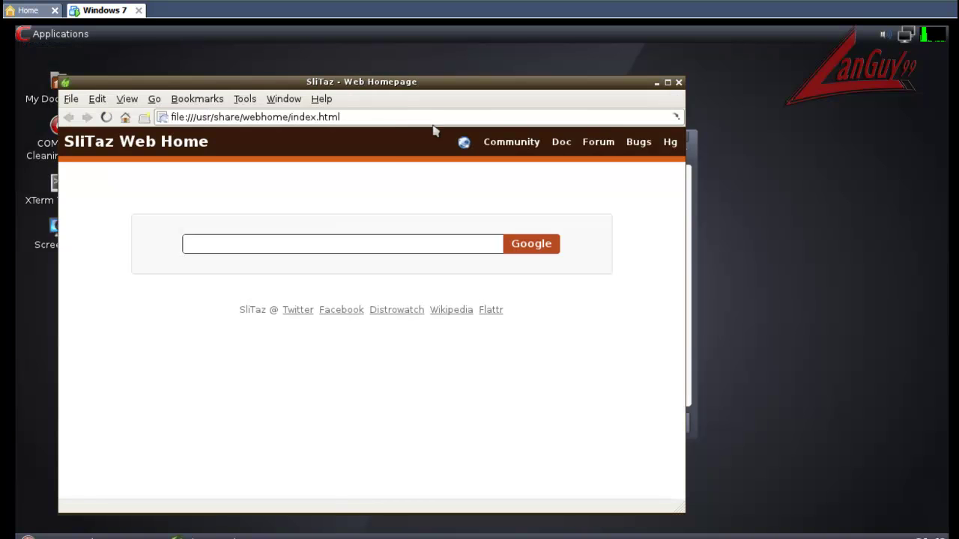
{"action": "triple_click", "coordinate": [248, 118]}
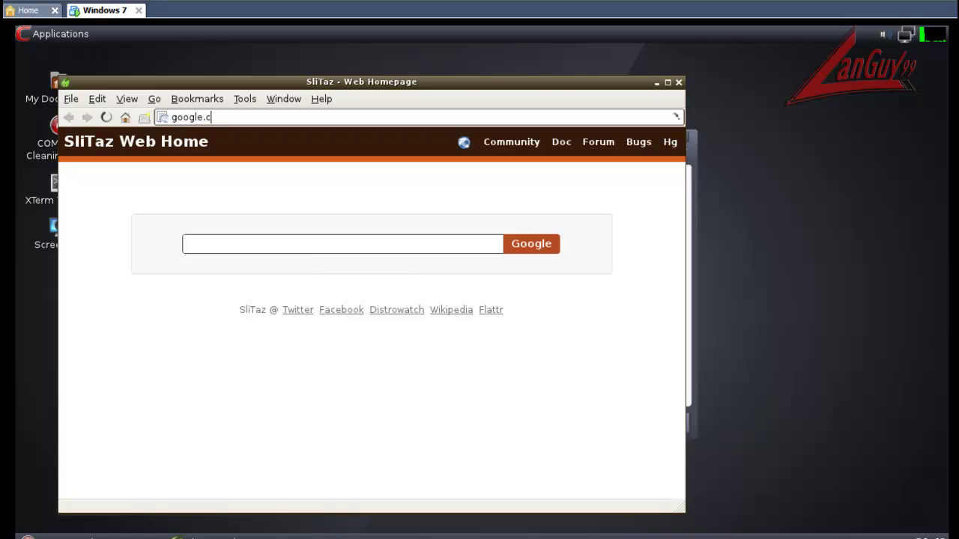
{"action": "type", "text": "com"}
{"action": "key", "text": "Return"}
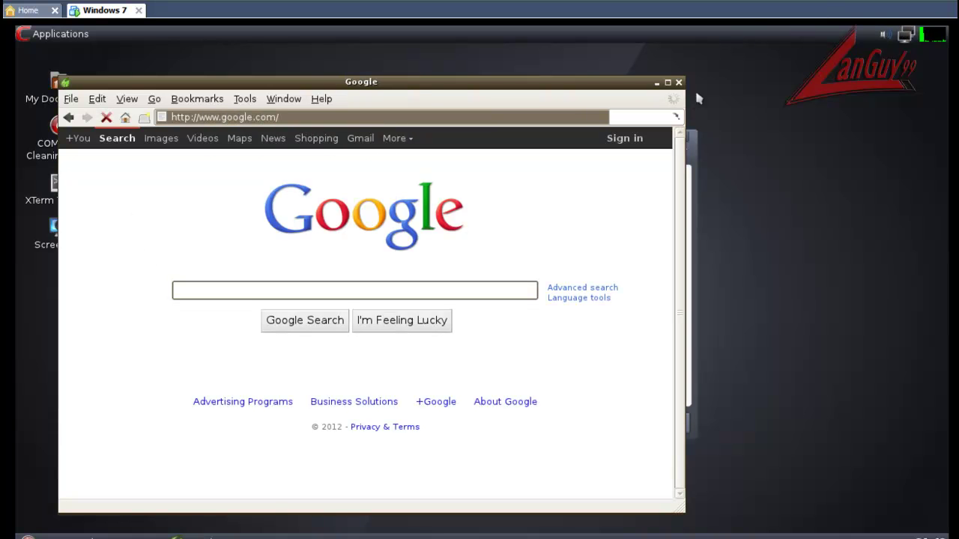
{"action": "left_click", "coordinate": [680, 81]}
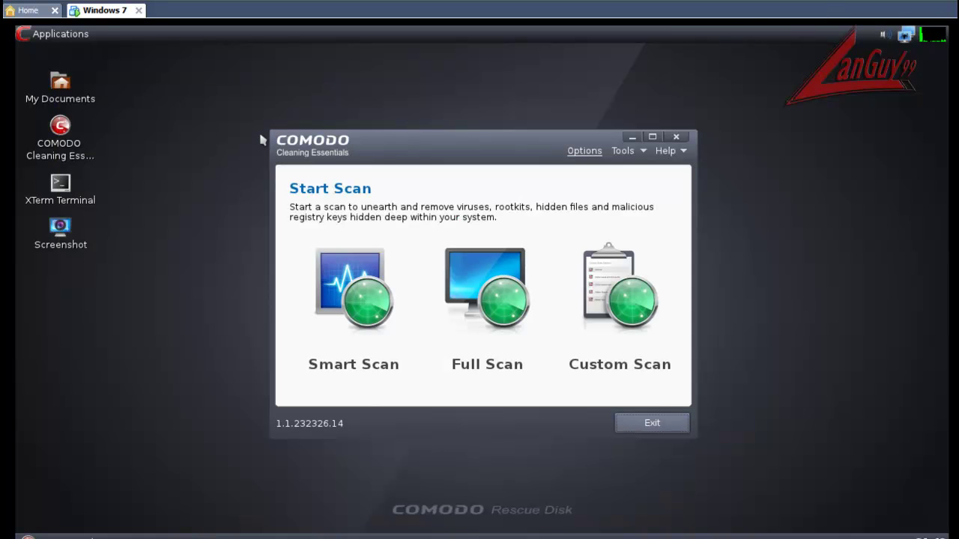
Step: Check for updates in Comodo Cleaning Essentials
{"action": "left_click", "coordinate": [17, 37]}
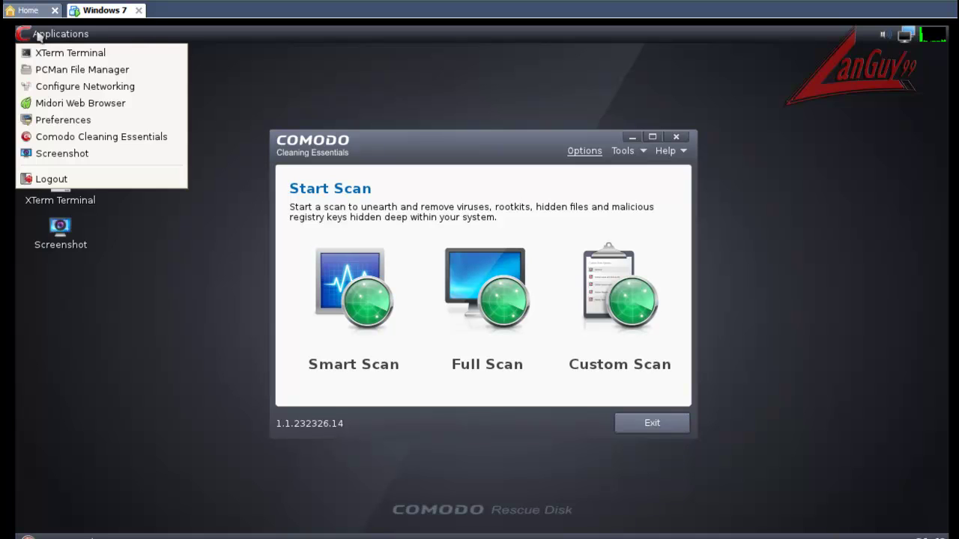
{"action": "left_click", "coordinate": [267, 66]}
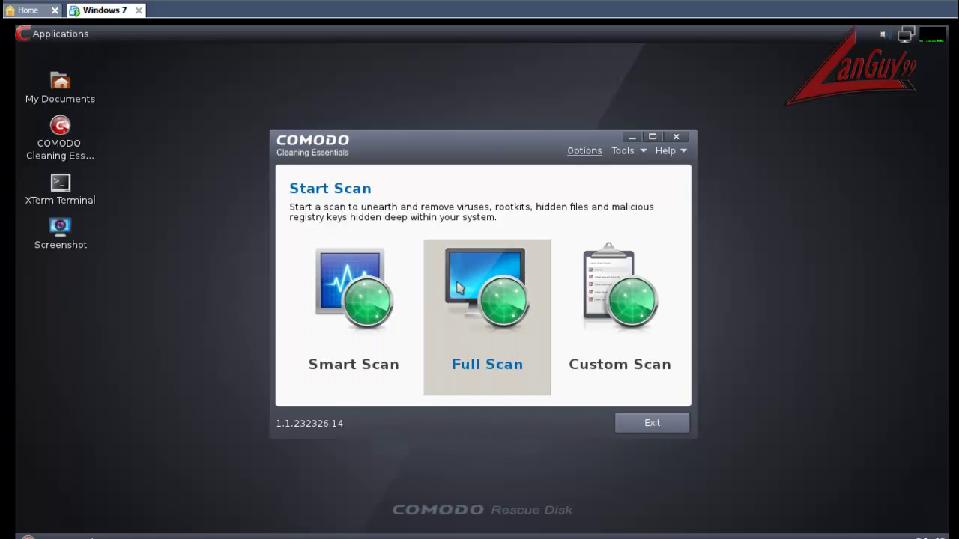
{"action": "left_click", "coordinate": [627, 153]}
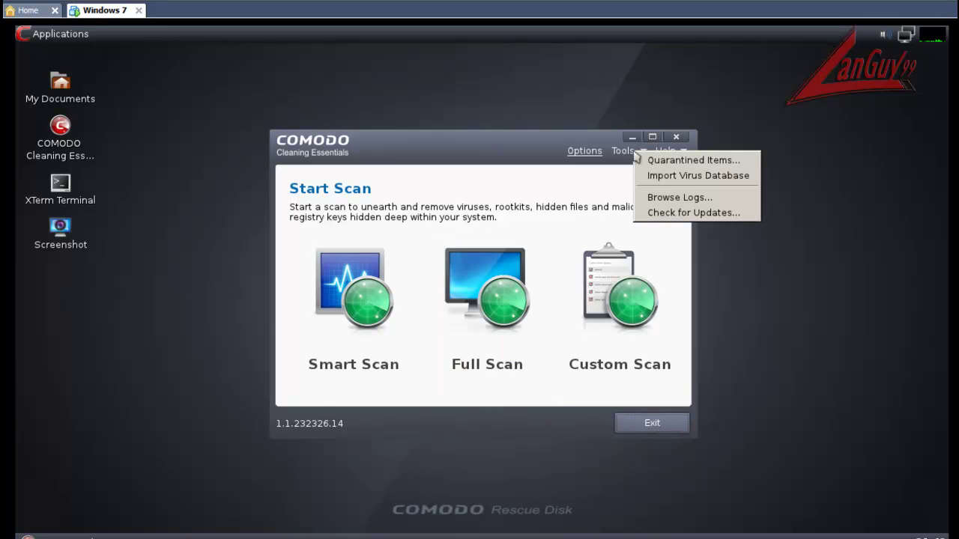
{"action": "left_click", "coordinate": [720, 213]}
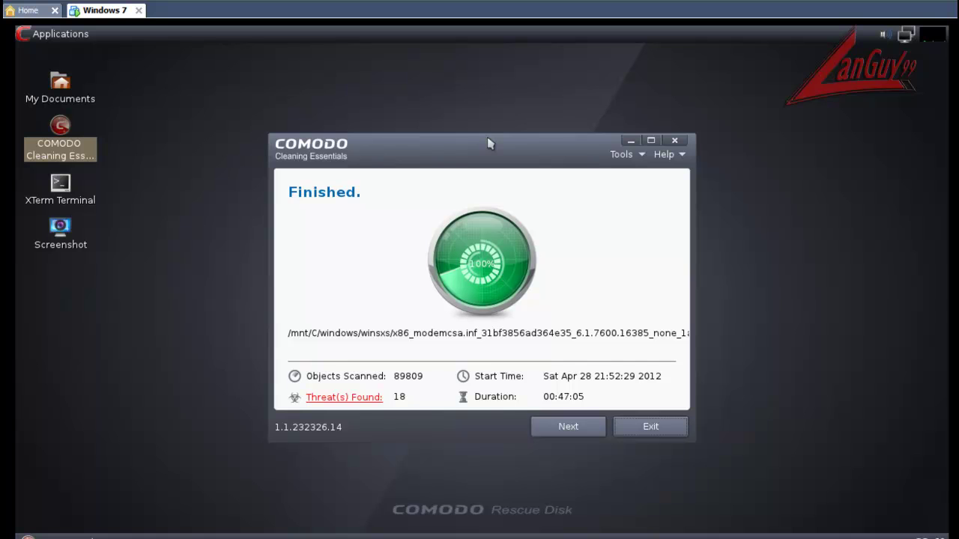
Step: Review the threats found by the scan, apply the Clean and Repair operations to them, and exit Comodo Cleaning Essentials
{"action": "left_click", "coordinate": [350, 400]}
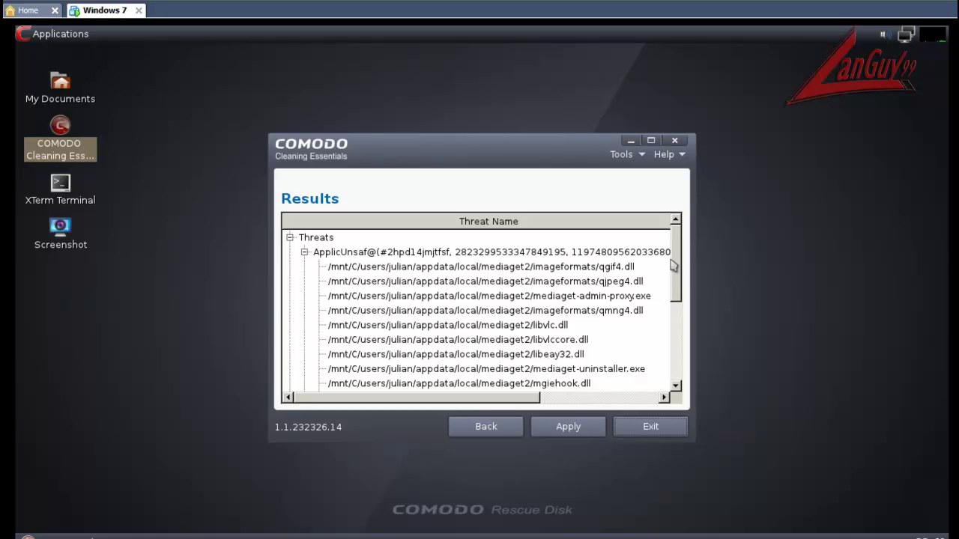
{"action": "left_click_drag", "start_coordinate": [676, 263], "coordinate": [673, 341]}
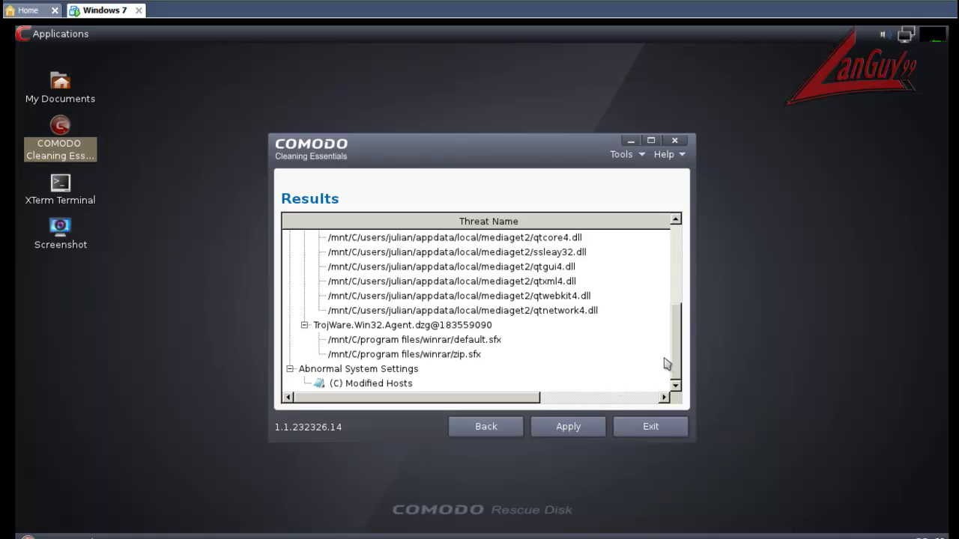
{"action": "left_click_drag", "start_coordinate": [516, 397], "coordinate": [628, 405]}
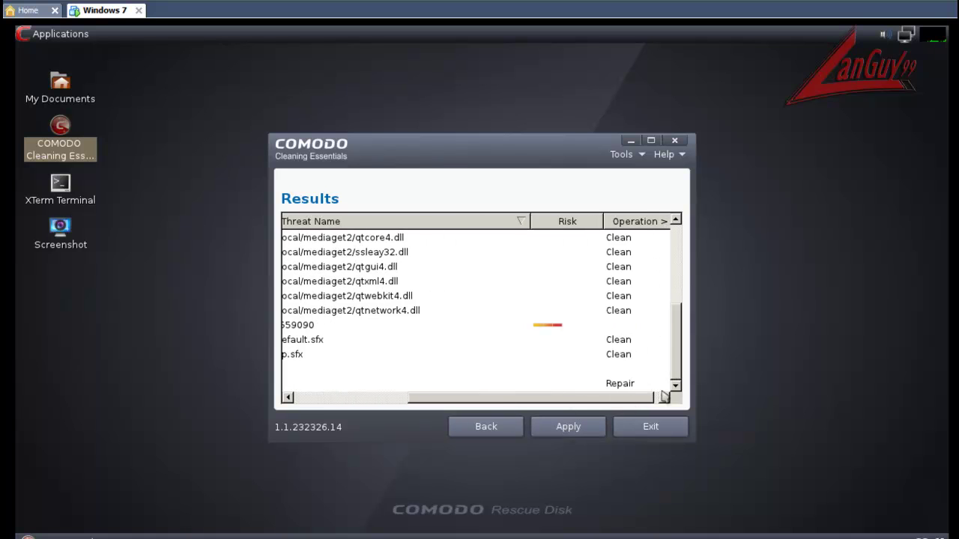
{"action": "mouse_move", "coordinate": [677, 370]}
{"action": "left_mouse_down"}
{"action": "mouse_move", "coordinate": [673, 292]}
{"action": "mouse_move", "coordinate": [673, 376]}
{"action": "left_mouse_up"}
{"action": "left_click_drag", "start_coordinate": [593, 401], "coordinate": [449, 398]}
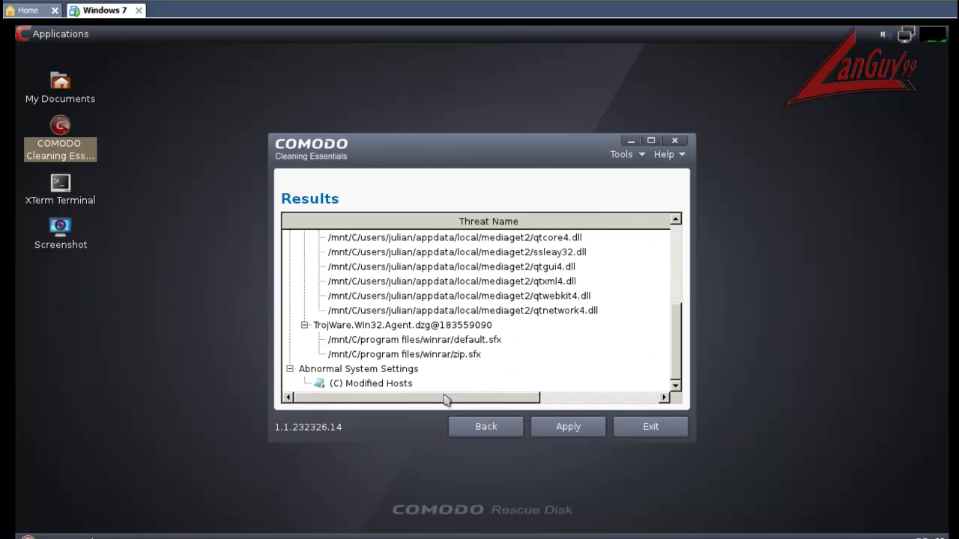
{"action": "left_click", "coordinate": [558, 427]}
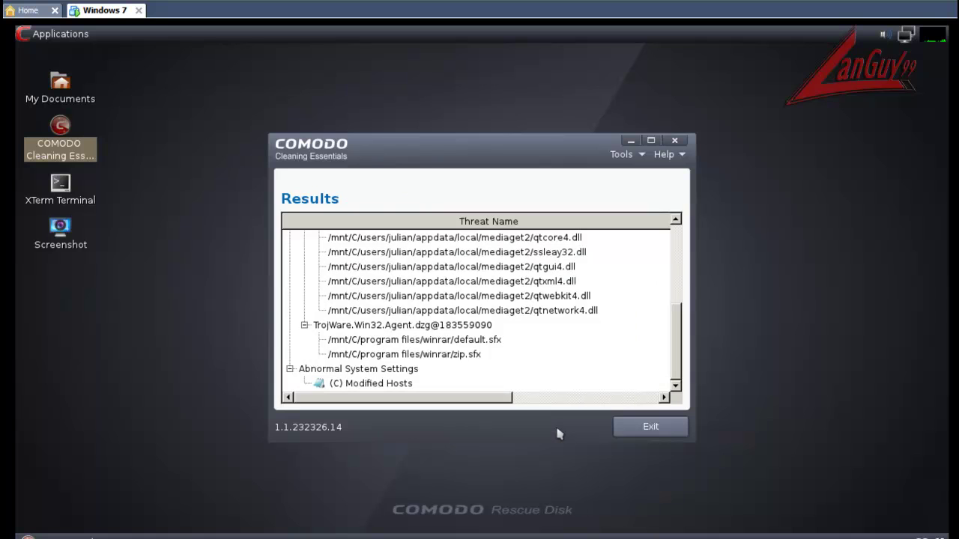
{"action": "left_click", "coordinate": [634, 430]}
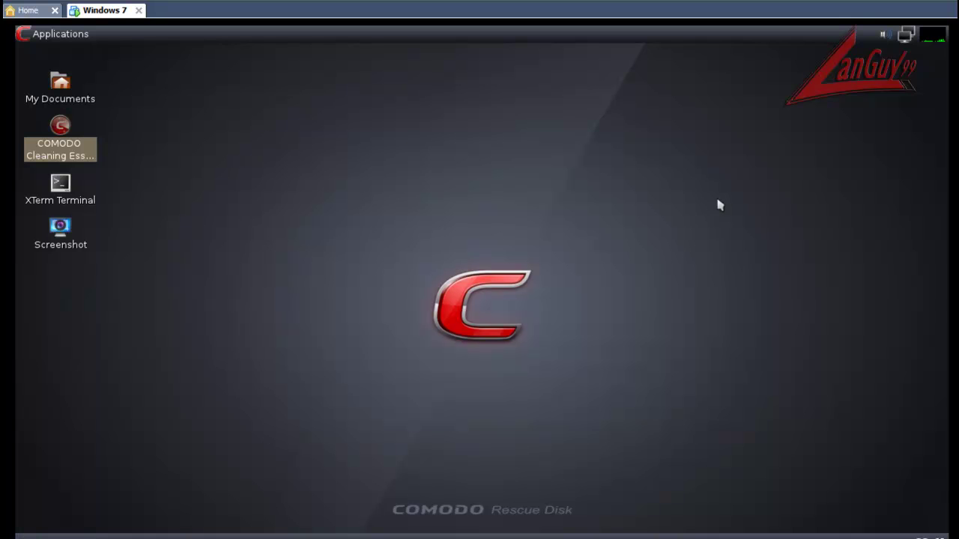
Step: Open PCMan File Manager and browse the 42.9 GB volume to /mnt/C/windows/system32/drivers/etc
{"action": "left_click", "coordinate": [50, 34]}
{"action": "left_click", "coordinate": [81, 70]}
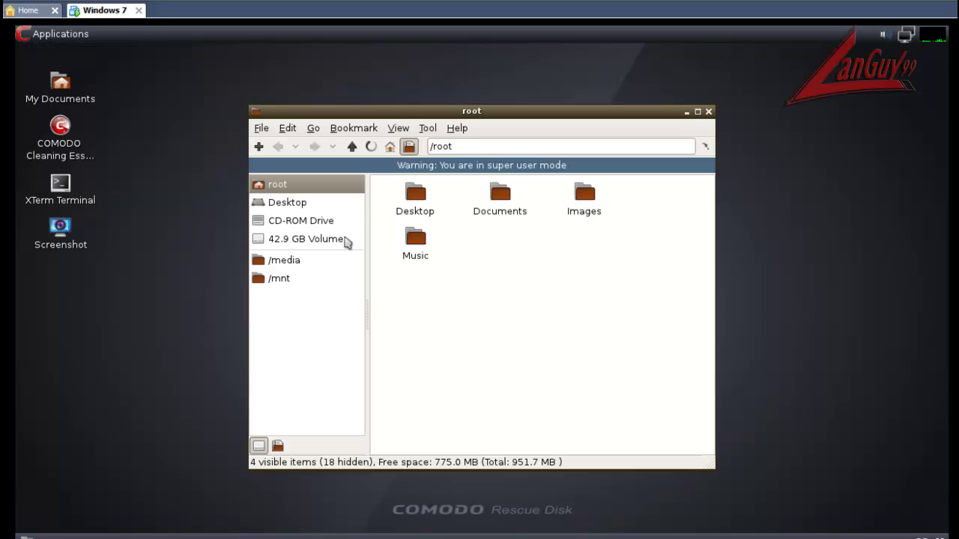
{"action": "left_click", "coordinate": [328, 245]}
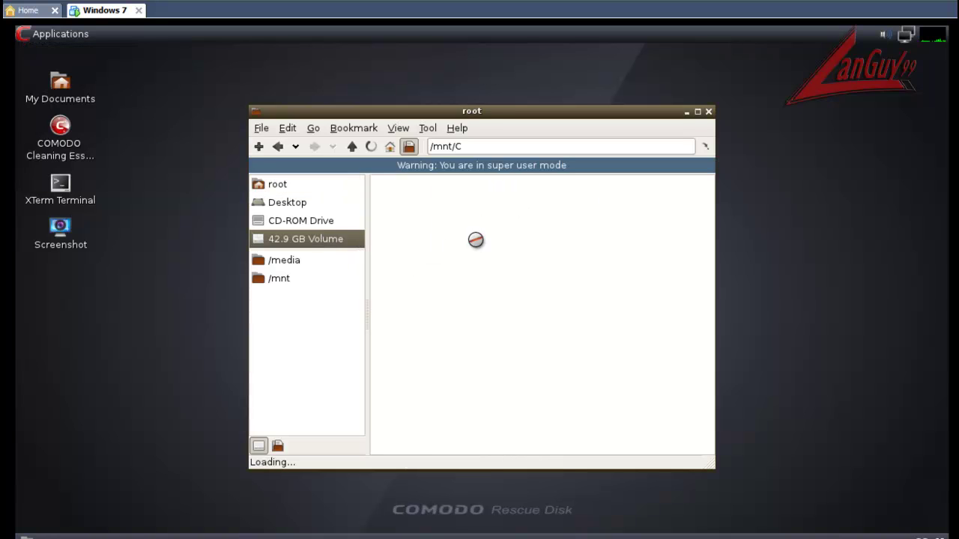
{"action": "double_click", "coordinate": [599, 343]}
{"action": "scroll", "coordinate": [613, 341], "scroll_direction": "down", "scroll_amount": 5}
{"action": "scroll", "coordinate": [614, 338], "scroll_direction": "down", "scroll_amount": 4}
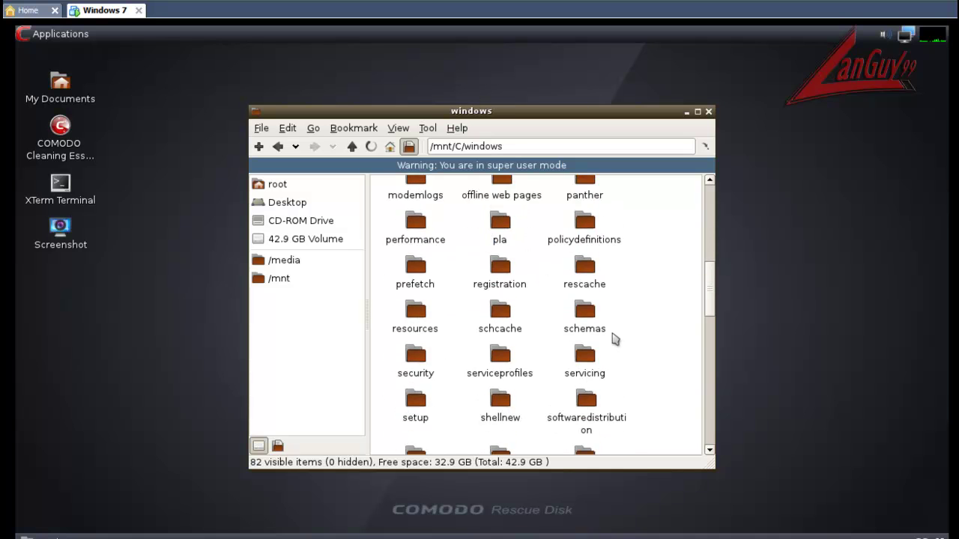
{"action": "double_click", "coordinate": [583, 380]}
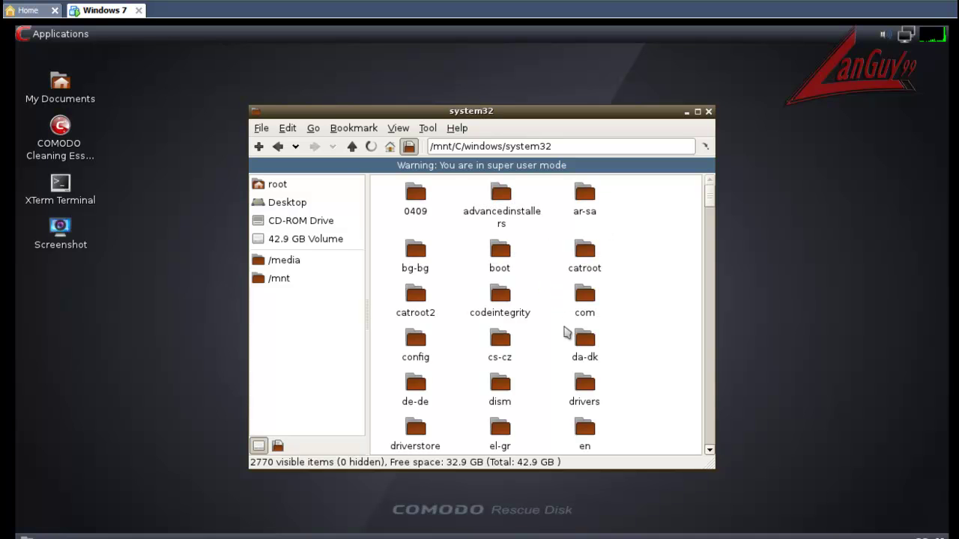
{"action": "double_click", "coordinate": [588, 386]}
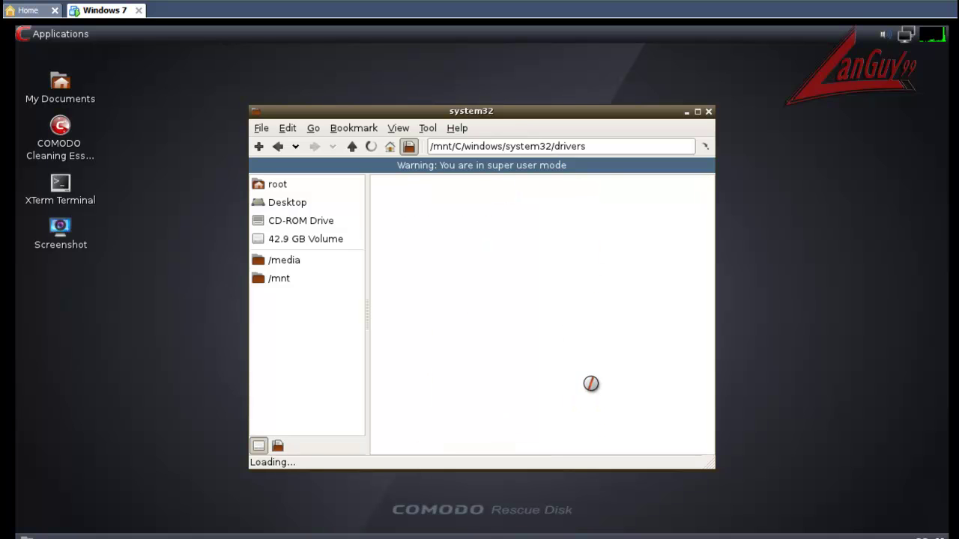
{"action": "double_click", "coordinate": [500, 196]}
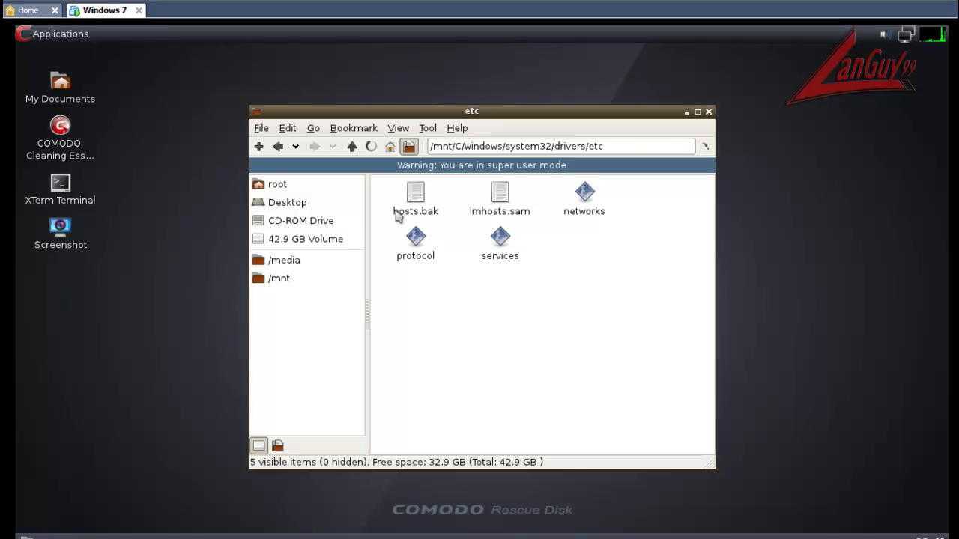
Step: Read through lmhosts.sam, close it, and open hosts.bak to inspect its host entries
{"action": "double_click", "coordinate": [496, 196]}
{"action": "scroll", "coordinate": [516, 201], "scroll_direction": "down", "scroll_amount": 19}
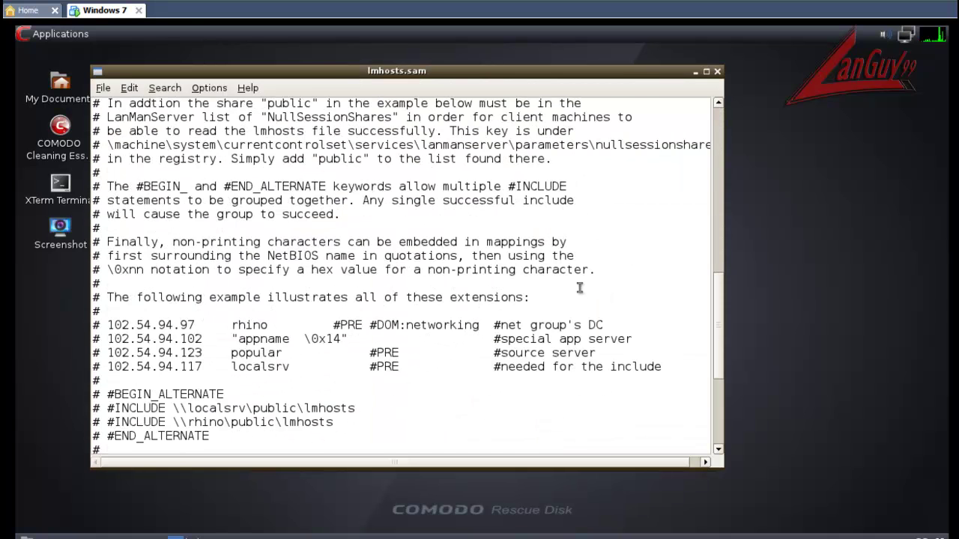
{"action": "scroll", "coordinate": [580, 278], "scroll_direction": "up", "scroll_amount": 8}
{"action": "left_click", "coordinate": [716, 72]}
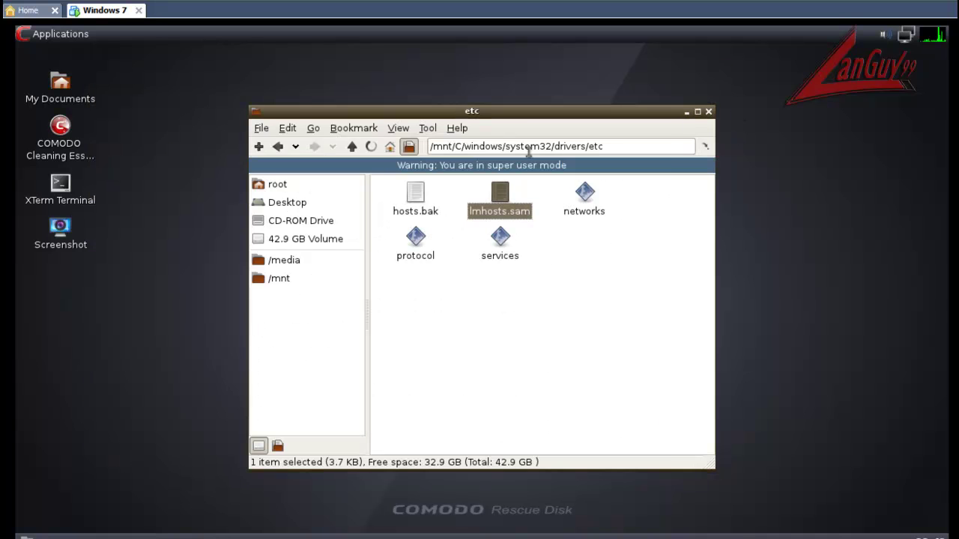
{"action": "double_click", "coordinate": [428, 196]}
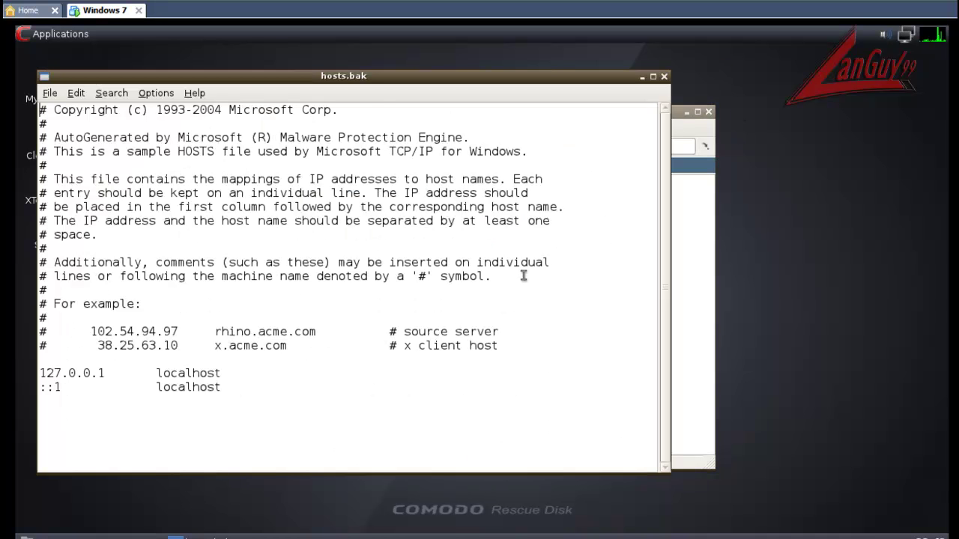
Step: Close hosts.bak and the file manager, and shut down the Comodo Rescue Disk system
{"action": "left_click", "coordinate": [664, 76]}
{"action": "left_click", "coordinate": [690, 187]}
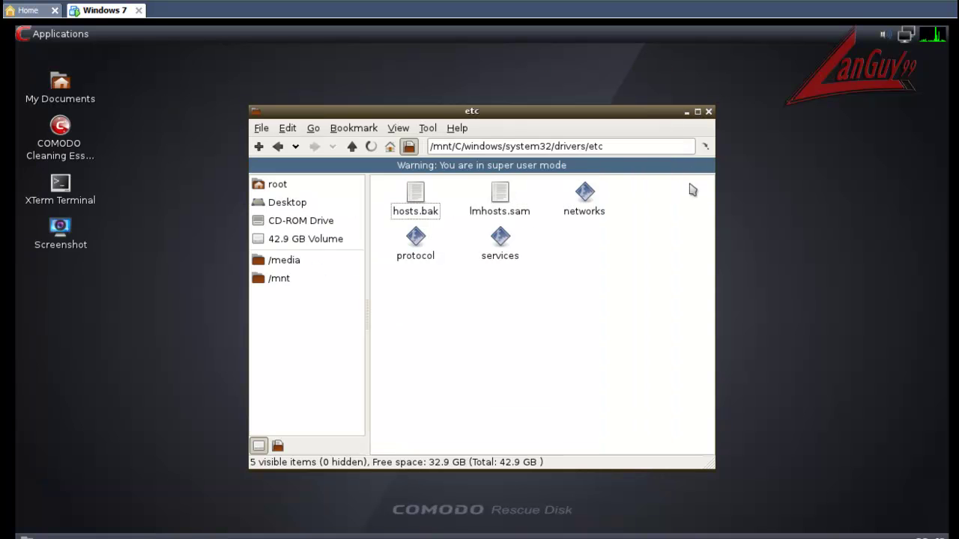
{"action": "left_click", "coordinate": [707, 111]}
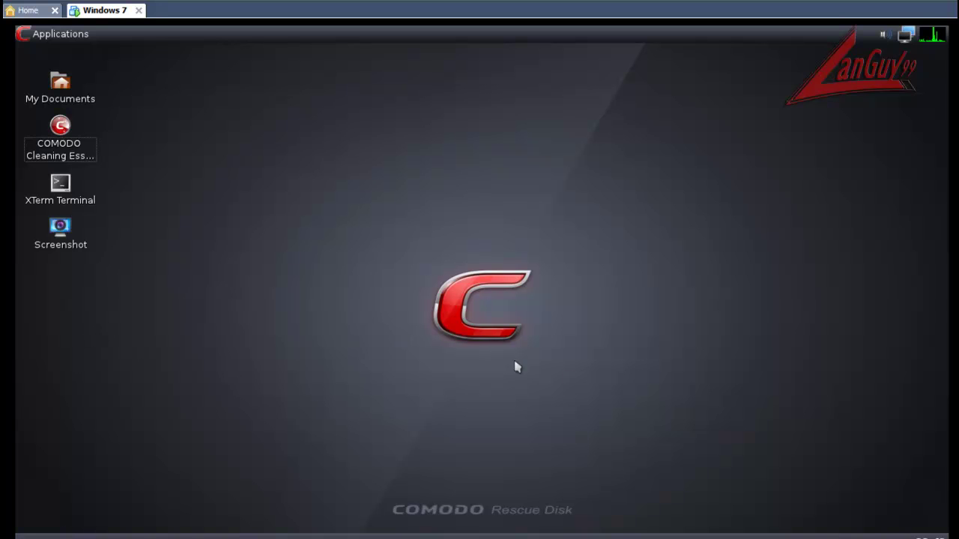
{"action": "left_click", "coordinate": [72, 33]}
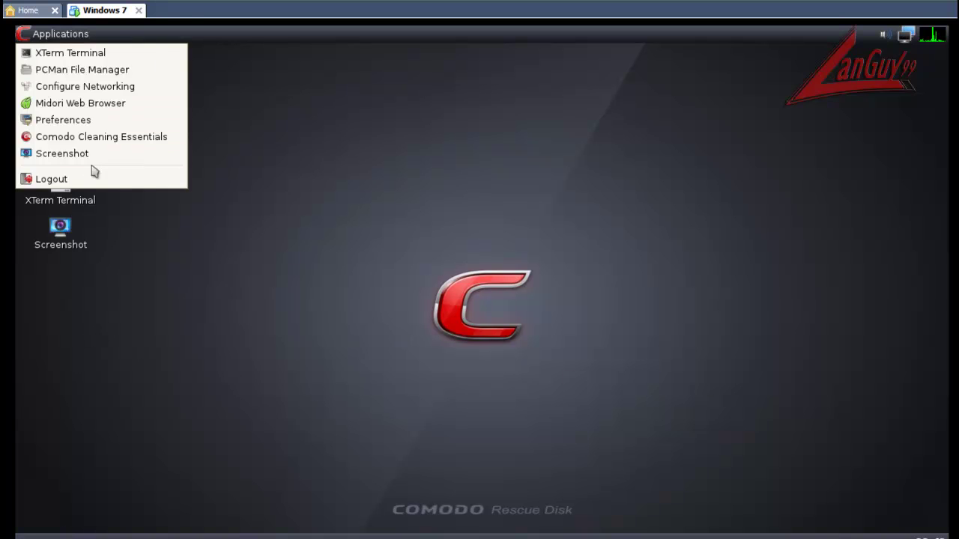
{"action": "left_click", "coordinate": [94, 157]}
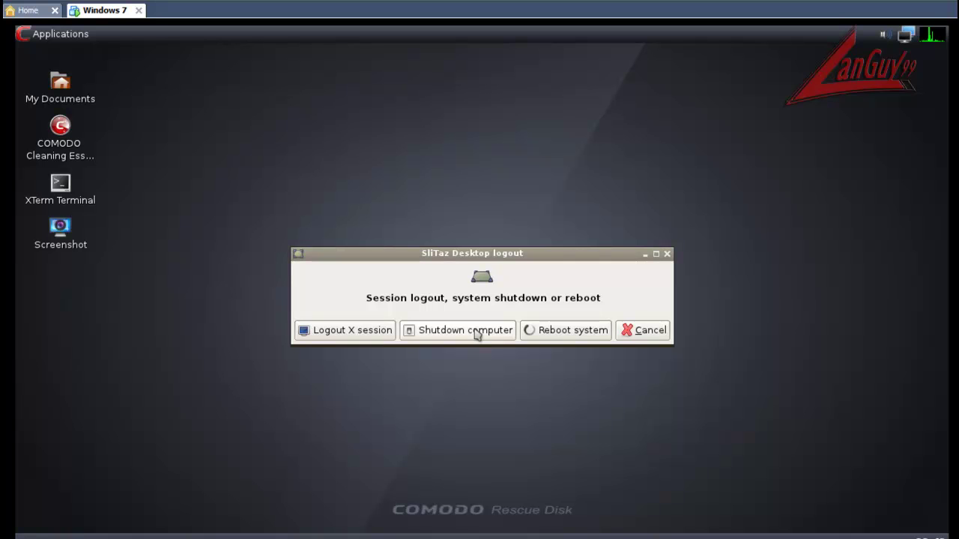
{"action": "left_click", "coordinate": [477, 334]}
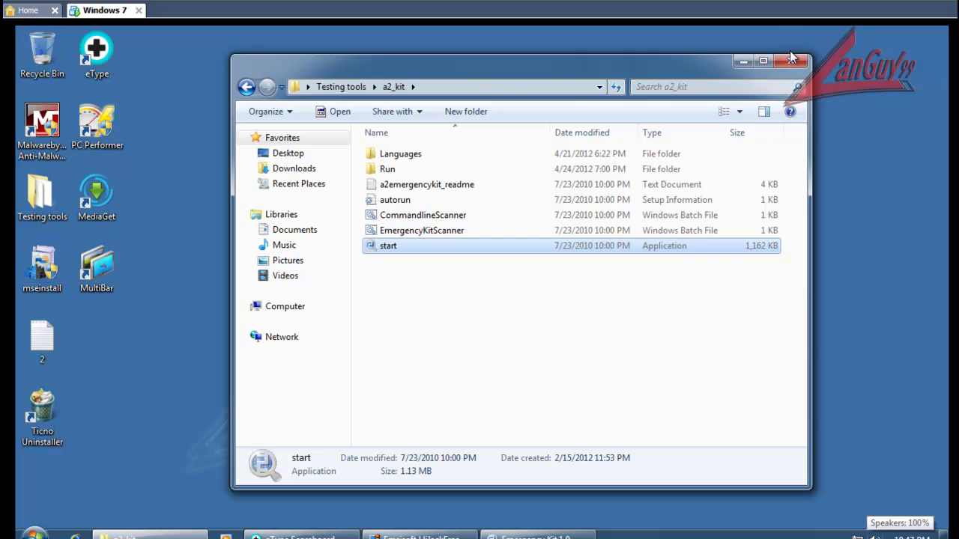
Step: Close the a2_kit folder and switch to Emsisoft HiJackFree to view the running processes
{"action": "left_click", "coordinate": [794, 60]}
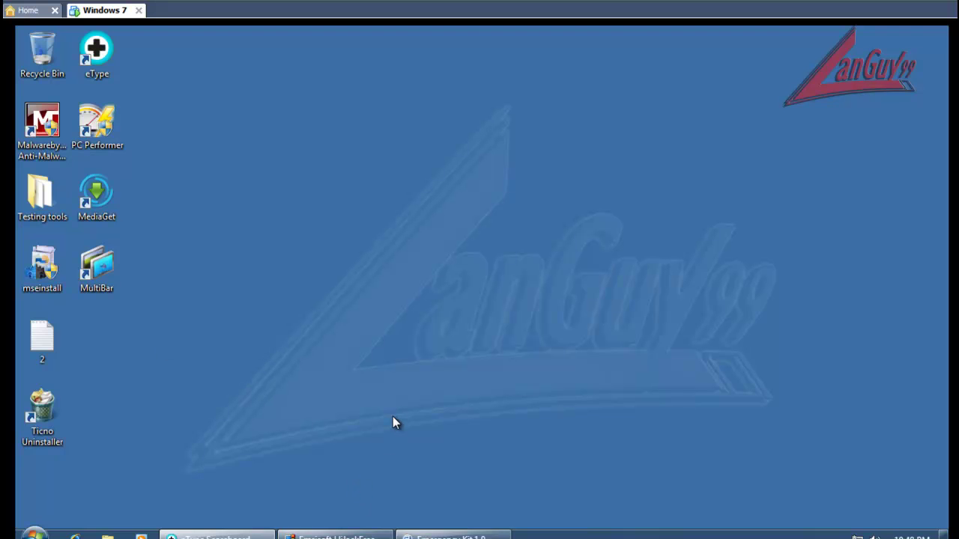
{"action": "left_click", "coordinate": [337, 536]}
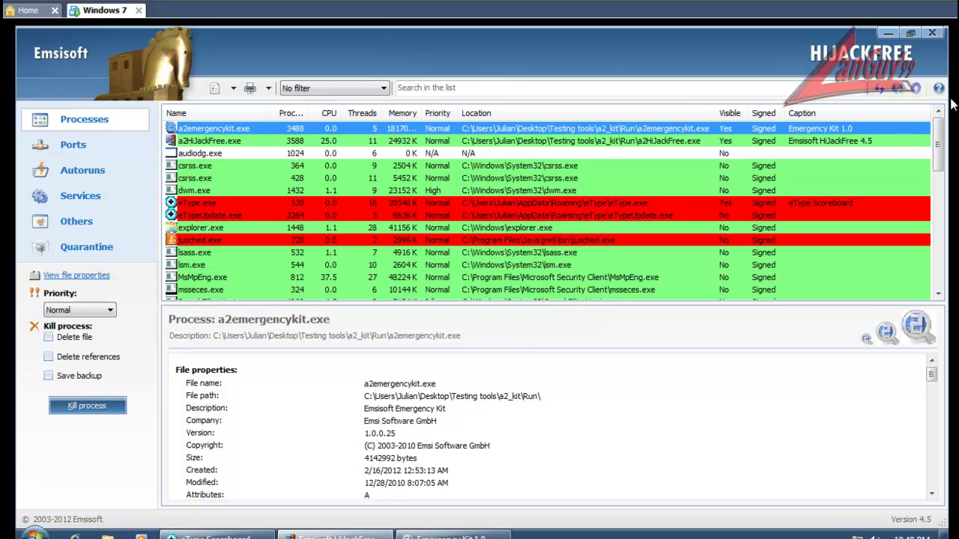
{"action": "mouse_move", "coordinate": [940, 148]}
{"action": "left_mouse_down"}
{"action": "mouse_move", "coordinate": [937, 266]}
{"action": "mouse_move", "coordinate": [938, 142]}
{"action": "left_mouse_up"}
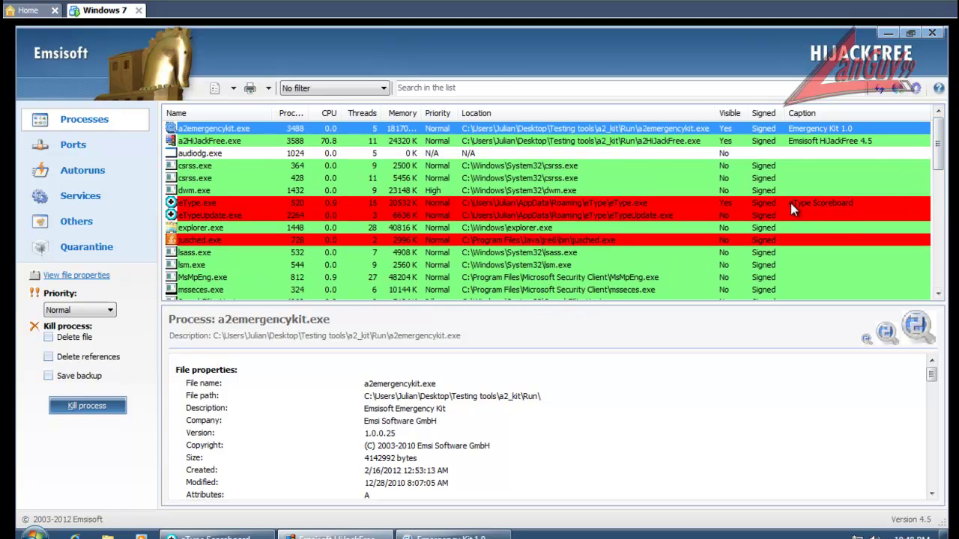
Step: Examine the file properties, process details and loaded modules of the eType.exe process
{"action": "left_click", "coordinate": [363, 204]}
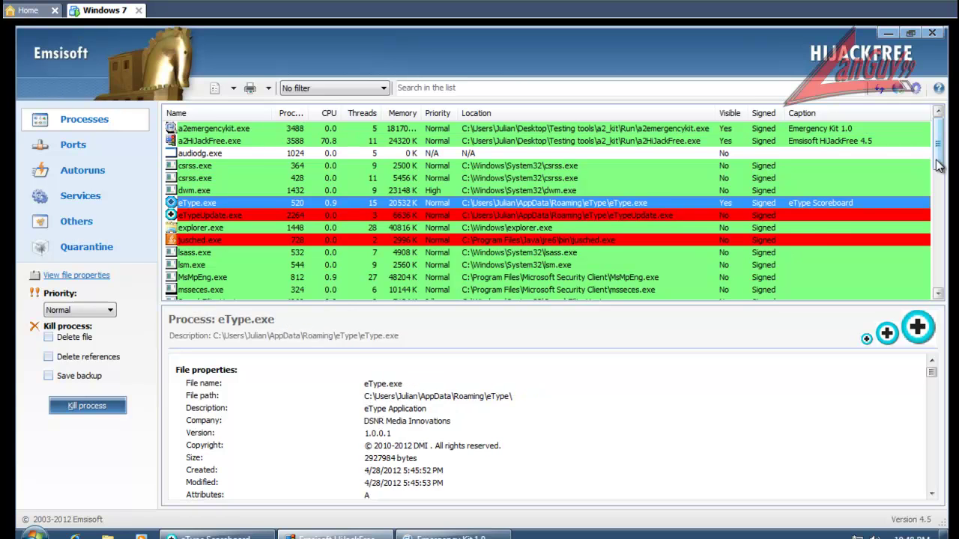
{"action": "mouse_move", "coordinate": [945, 153]}
{"action": "left_mouse_down"}
{"action": "mouse_move", "coordinate": [945, 173]}
{"action": "mouse_move", "coordinate": [945, 154]}
{"action": "left_mouse_up"}
{"action": "scroll", "coordinate": [827, 458], "scroll_direction": "down", "scroll_amount": 1}
{"action": "scroll", "coordinate": [798, 444], "scroll_direction": "up", "scroll_amount": 1}
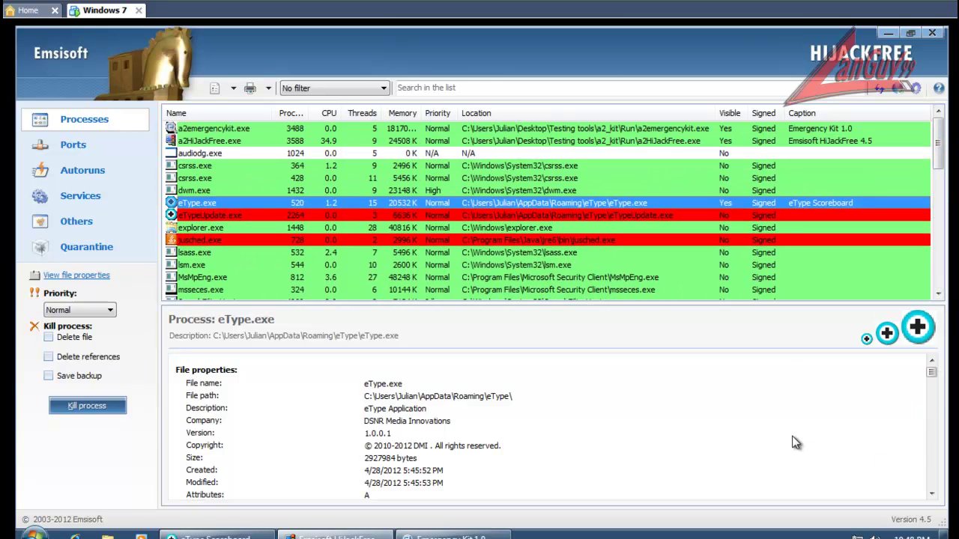
{"action": "left_click", "coordinate": [761, 440]}
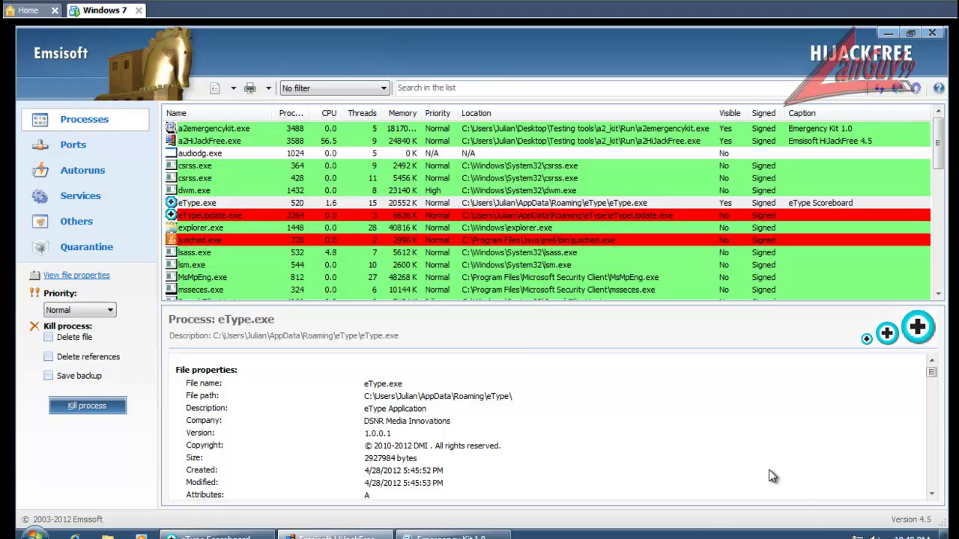
{"action": "scroll", "coordinate": [689, 449], "scroll_direction": "down", "scroll_amount": 10}
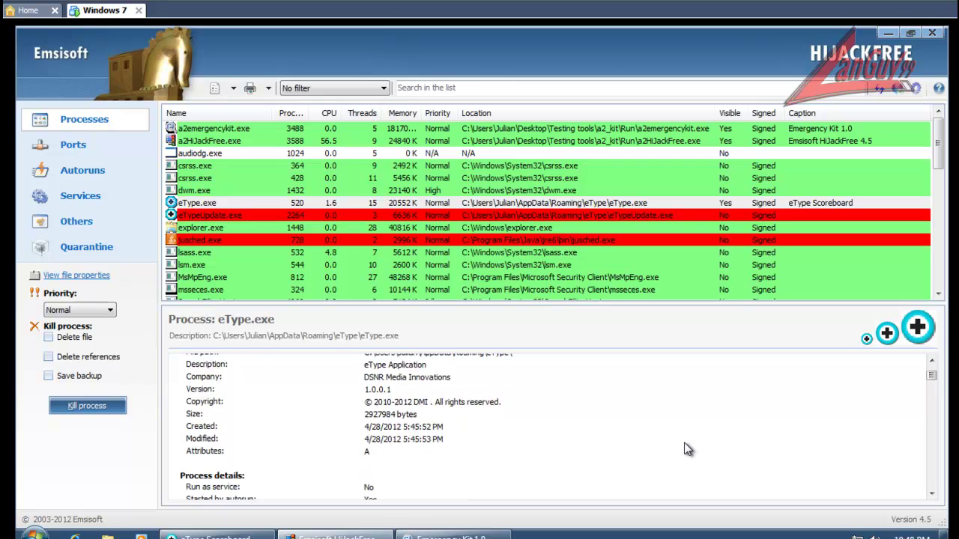
{"action": "scroll", "coordinate": [689, 450], "scroll_direction": "down", "scroll_amount": 12}
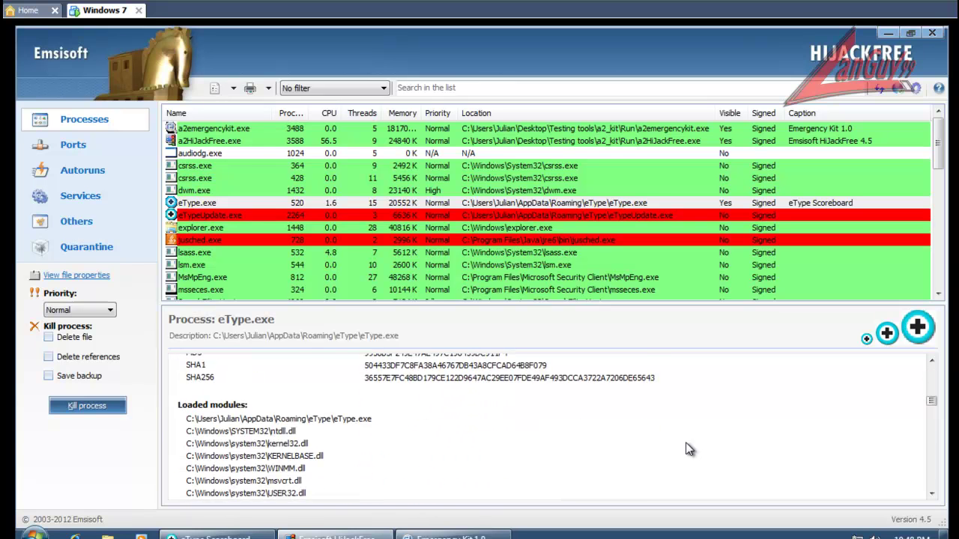
{"action": "scroll", "coordinate": [688, 453], "scroll_direction": "up", "scroll_amount": 12}
{"action": "scroll", "coordinate": [688, 454], "scroll_direction": "down", "scroll_amount": 5}
{"action": "scroll", "coordinate": [688, 453], "scroll_direction": "down", "scroll_amount": 5}
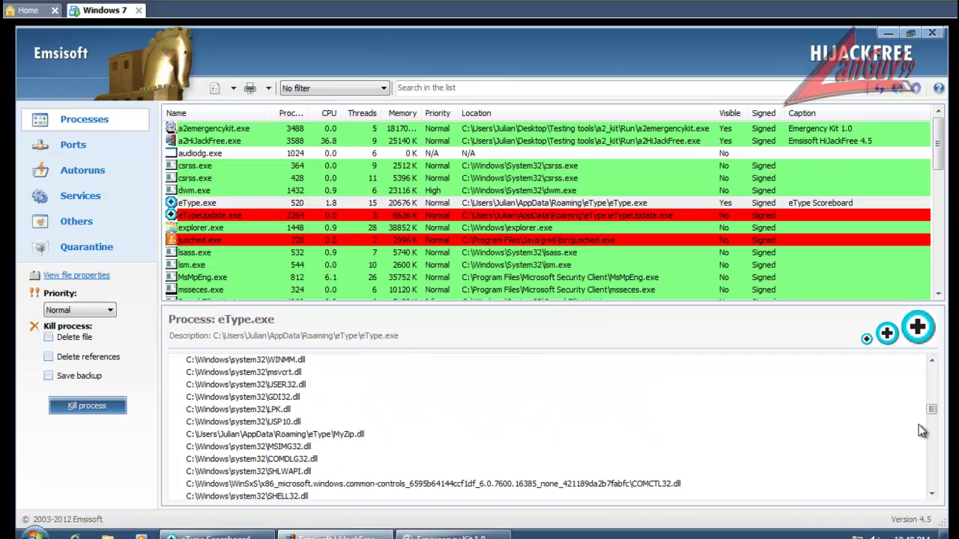
{"action": "left_click_drag", "start_coordinate": [933, 412], "coordinate": [934, 483]}
{"action": "scroll", "coordinate": [939, 508], "scroll_direction": "up", "scroll_amount": 15}
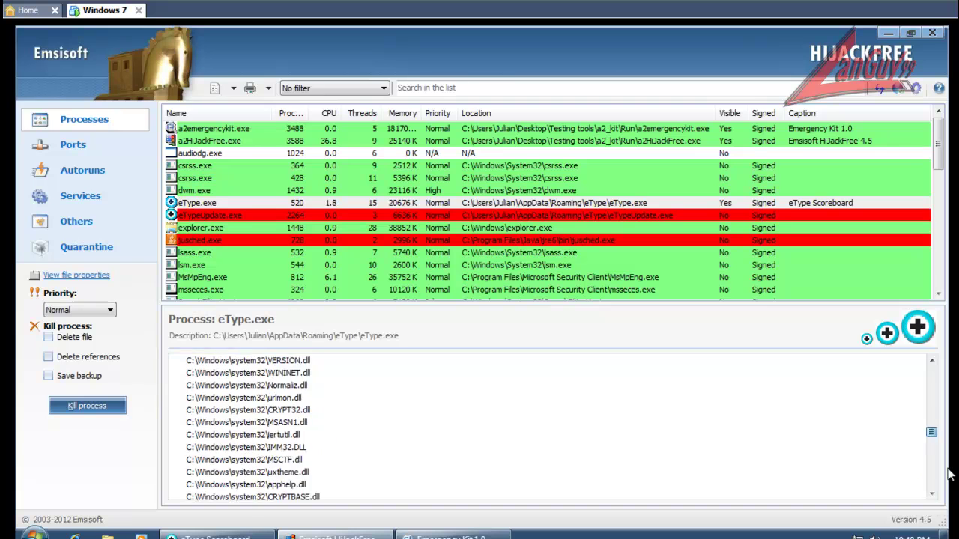
Step: Compare the details of the audiodg.exe, eType.exe, eTypeUpdate.exe, jusched.exe and explorer.exe processes
{"action": "left_click", "coordinate": [529, 153]}
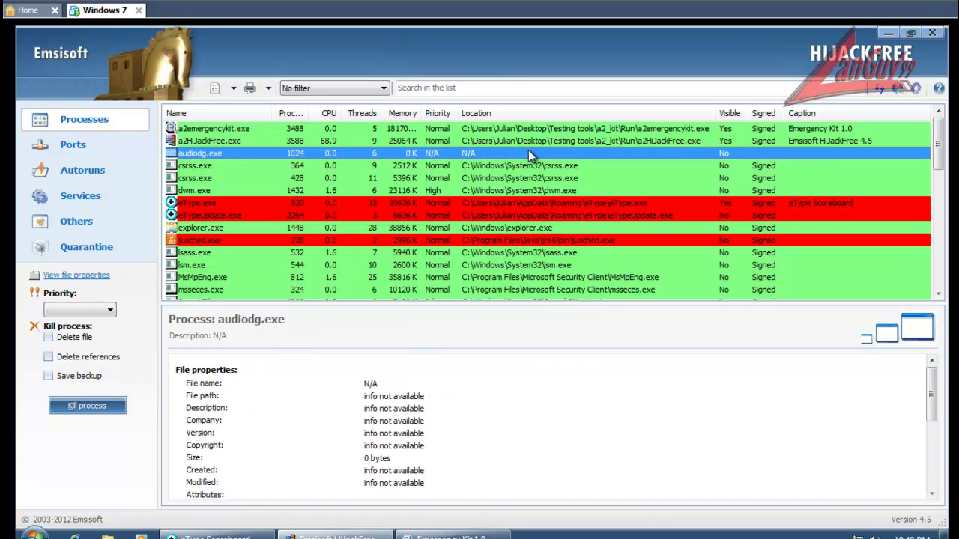
{"action": "left_click", "coordinate": [520, 204]}
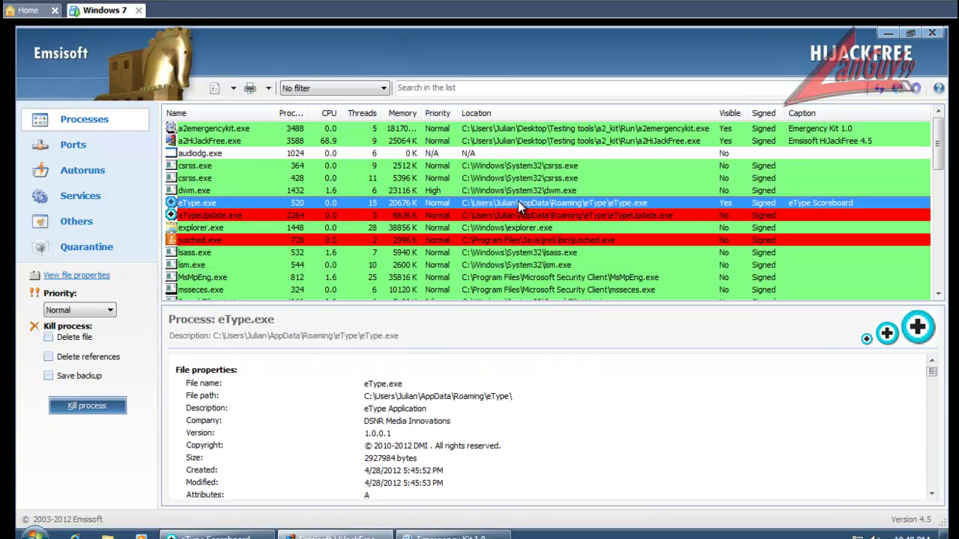
{"action": "left_click", "coordinate": [524, 215]}
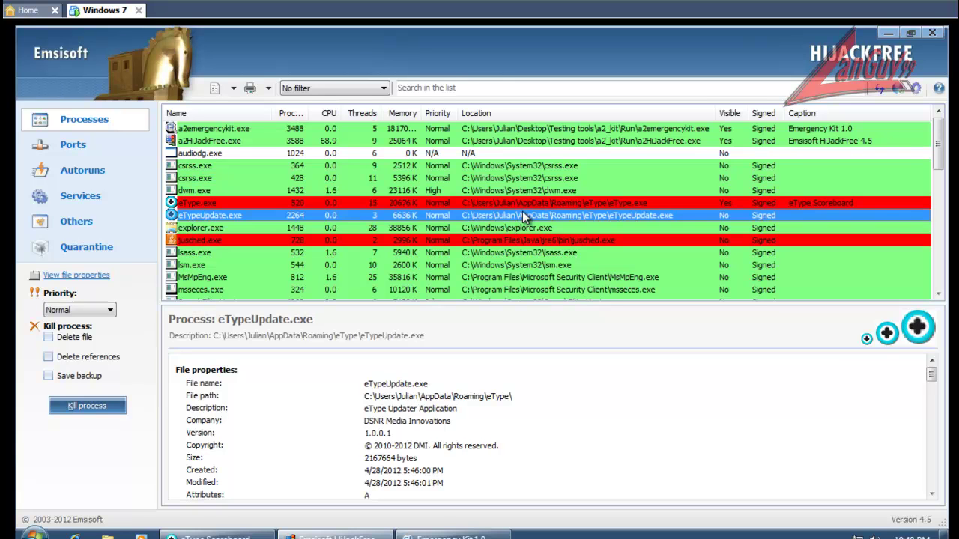
{"action": "left_click", "coordinate": [516, 241]}
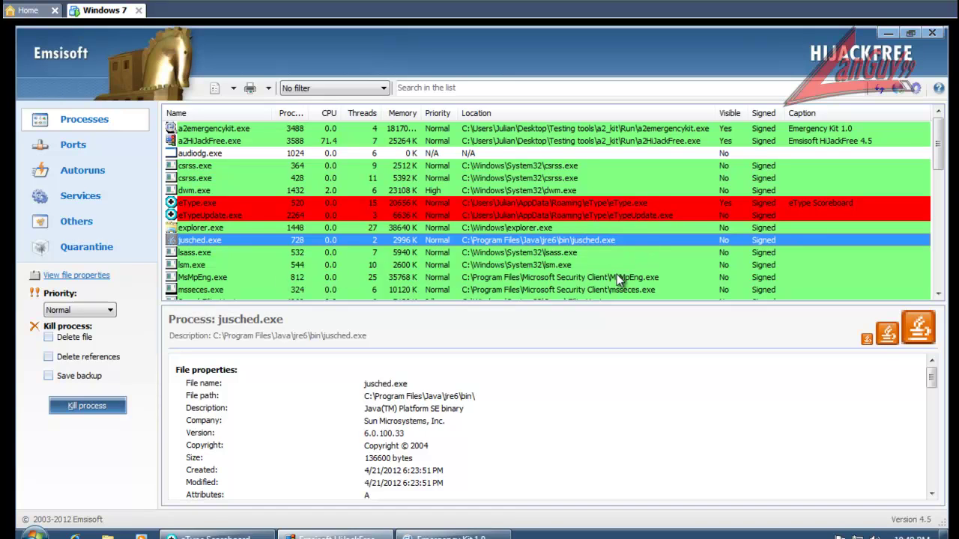
{"action": "left_click", "coordinate": [632, 217]}
{"action": "left_click", "coordinate": [595, 232]}
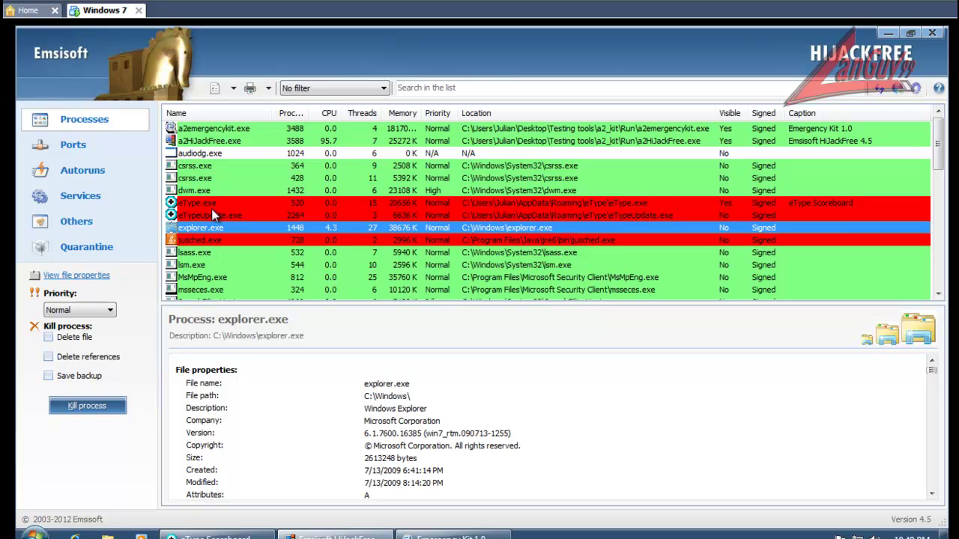
{"action": "left_click", "coordinate": [215, 215]}
{"action": "left_click", "coordinate": [220, 204]}
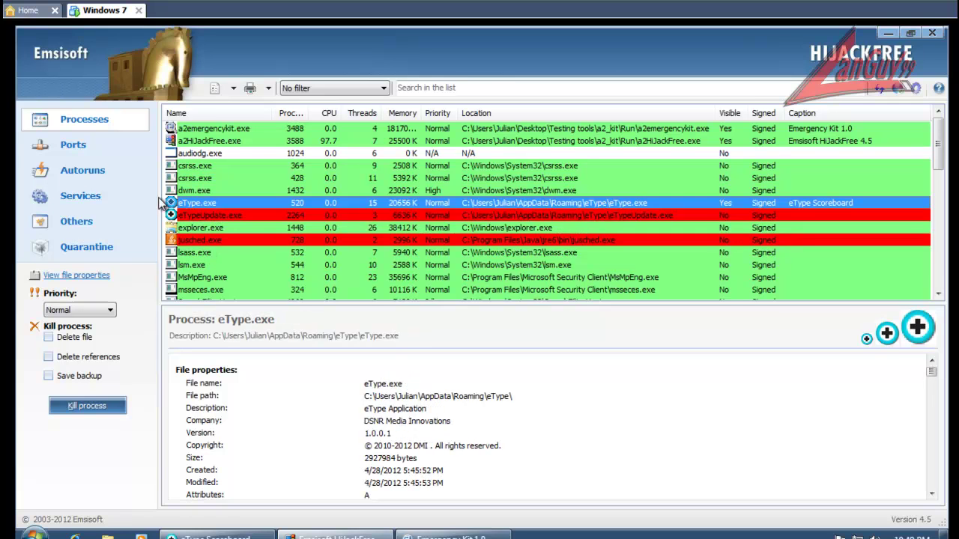
Step: Review the open ports, autorun entries, services and browser add-ons in HiJackFree
{"action": "left_click", "coordinate": [66, 148]}
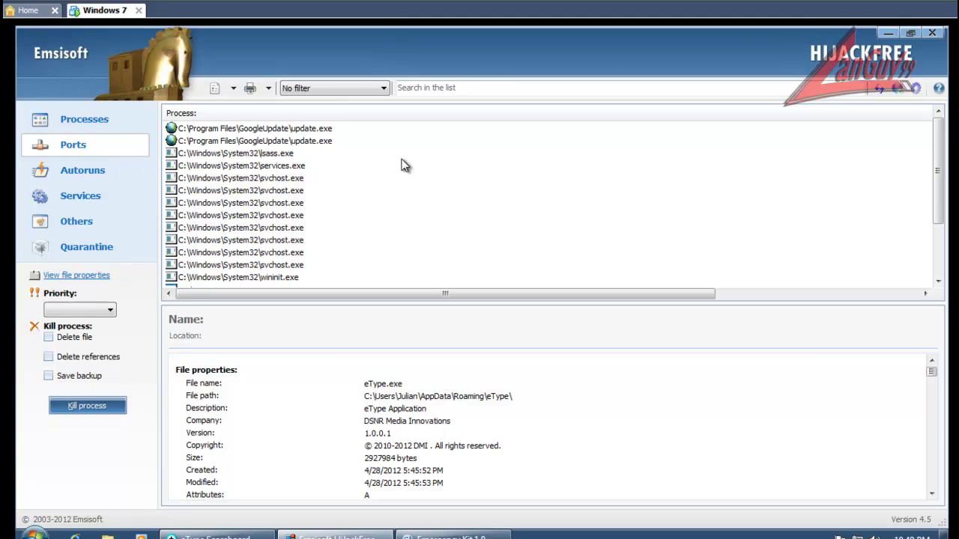
{"action": "scroll", "coordinate": [403, 163], "scroll_direction": "down", "scroll_amount": 2}
{"action": "left_click", "coordinate": [82, 170]}
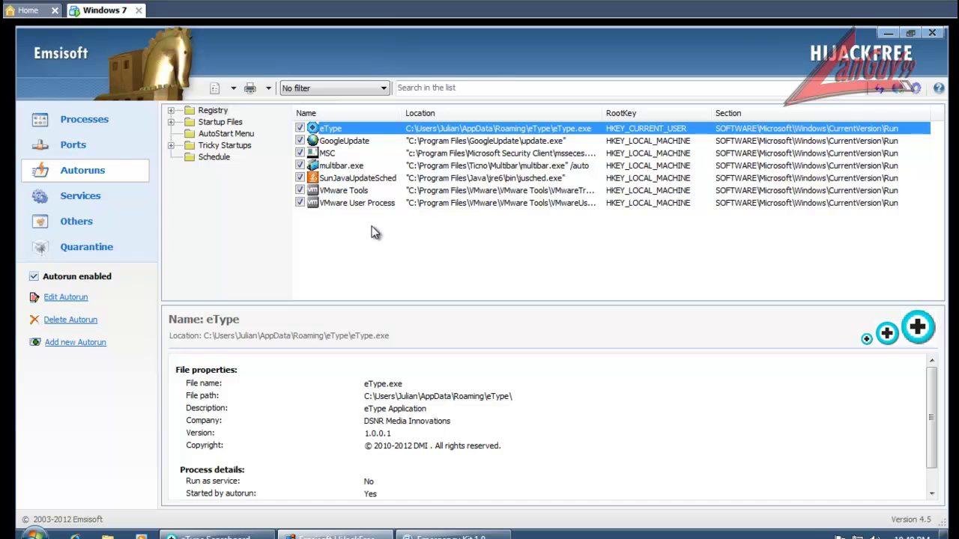
{"action": "left_click", "coordinate": [84, 198]}
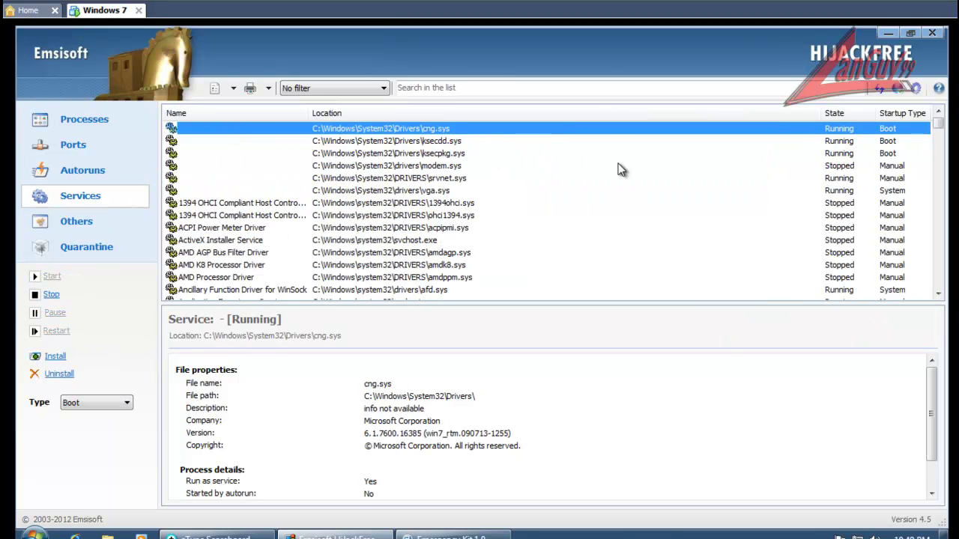
{"action": "scroll", "coordinate": [618, 172], "scroll_direction": "down", "scroll_amount": 20}
{"action": "scroll", "coordinate": [619, 180], "scroll_direction": "down", "scroll_amount": 15}
{"action": "left_click_drag", "start_coordinate": [942, 215], "coordinate": [935, 114]}
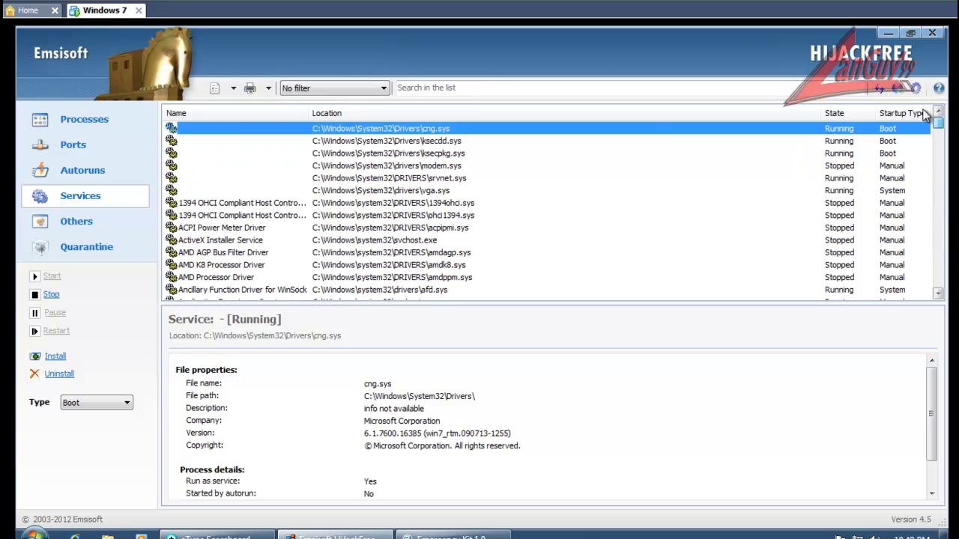
{"action": "left_click", "coordinate": [87, 227]}
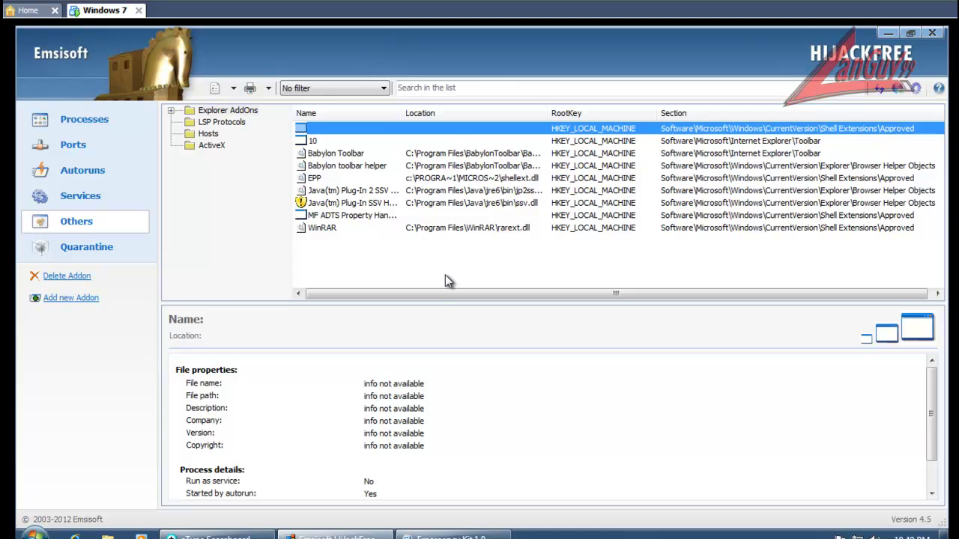
Step: Return to the process list, check the priority options for jusched.exe, and close HiJackFree
{"action": "left_click", "coordinate": [87, 121]}
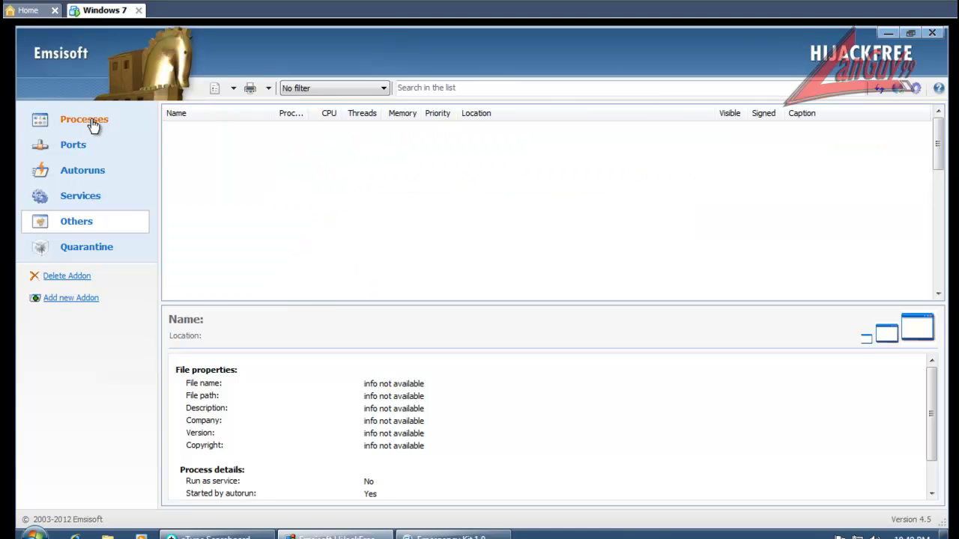
{"action": "right_click", "coordinate": [538, 253]}
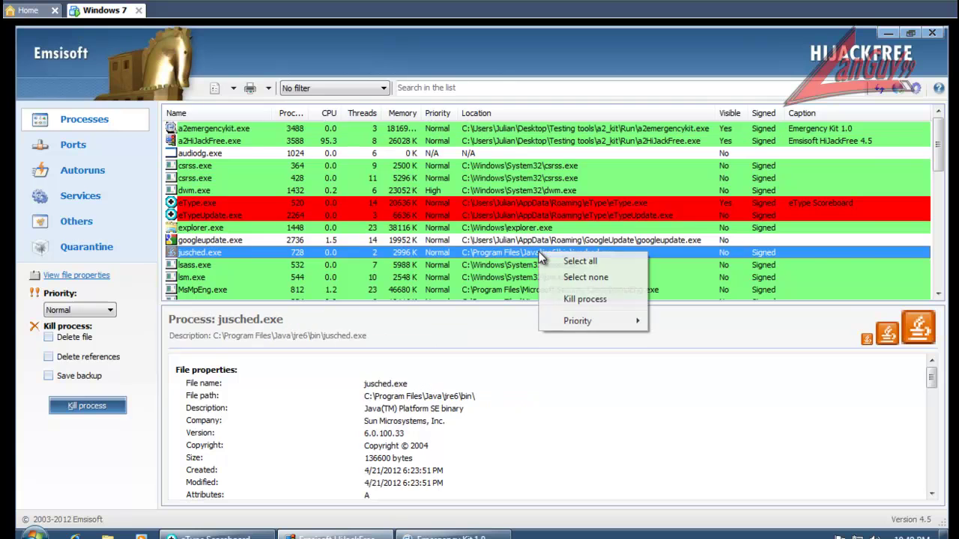
{"action": "mouse_move", "coordinate": [613, 320]}
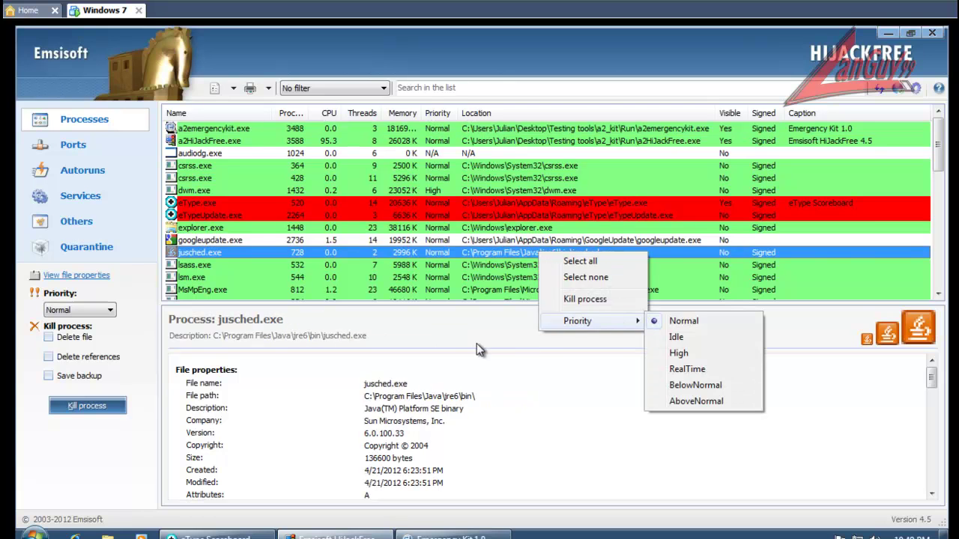
{"action": "left_click", "coordinate": [476, 343]}
{"action": "left_click", "coordinate": [431, 167]}
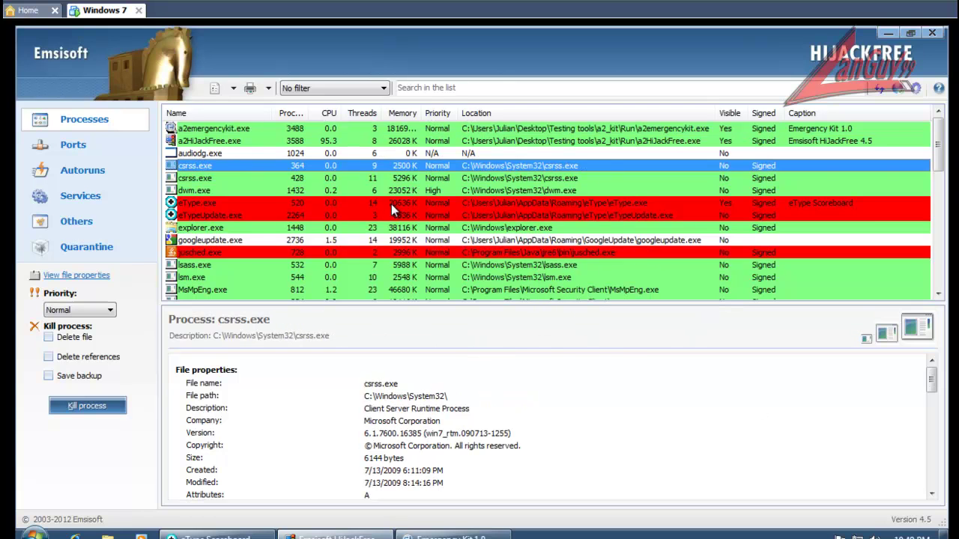
{"action": "right_click", "coordinate": [391, 206]}
{"action": "left_click", "coordinate": [932, 33]}
{"action": "left_click", "coordinate": [932, 33]}
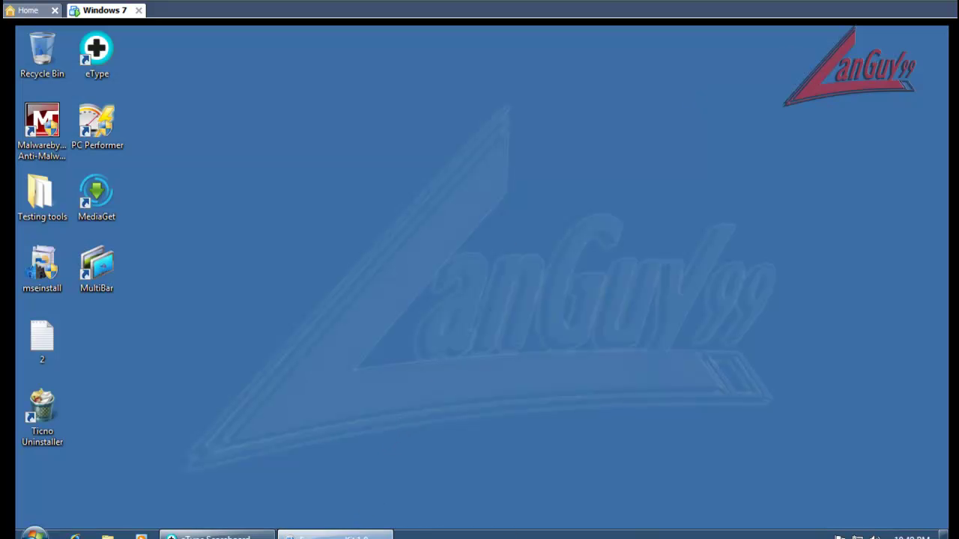
Step: Switch to Emsisoft Emergency Kit, start its scanner's online update, and dismiss the Emsisoft News notice
{"action": "left_click", "coordinate": [335, 536]}
{"action": "left_click", "coordinate": [584, 247]}
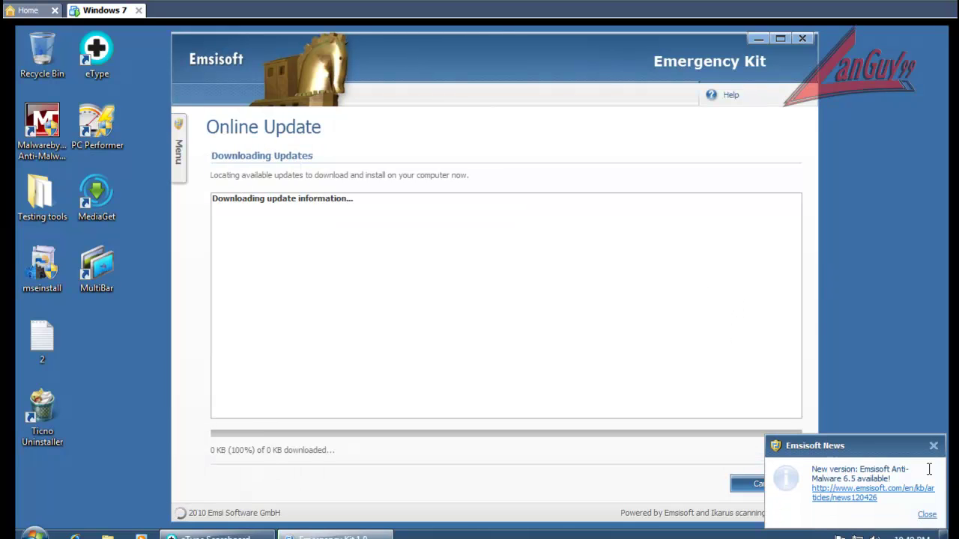
{"action": "left_click", "coordinate": [933, 446]}
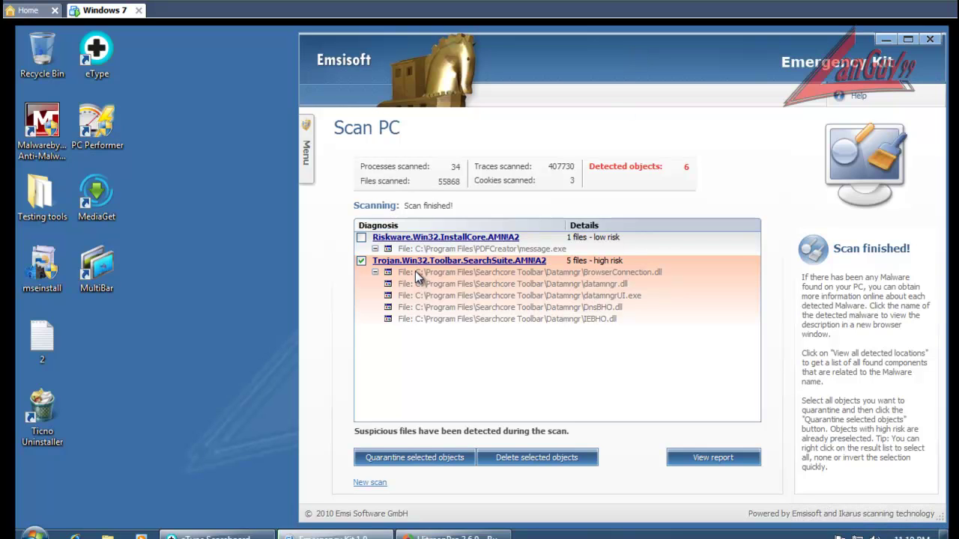
Step: Include Riskware.Win32.InstallCore.AMN!A2 in the selection, quarantine both detections, and close the Emergency Kit scanner
{"action": "left_click", "coordinate": [362, 238]}
{"action": "left_click", "coordinate": [411, 458]}
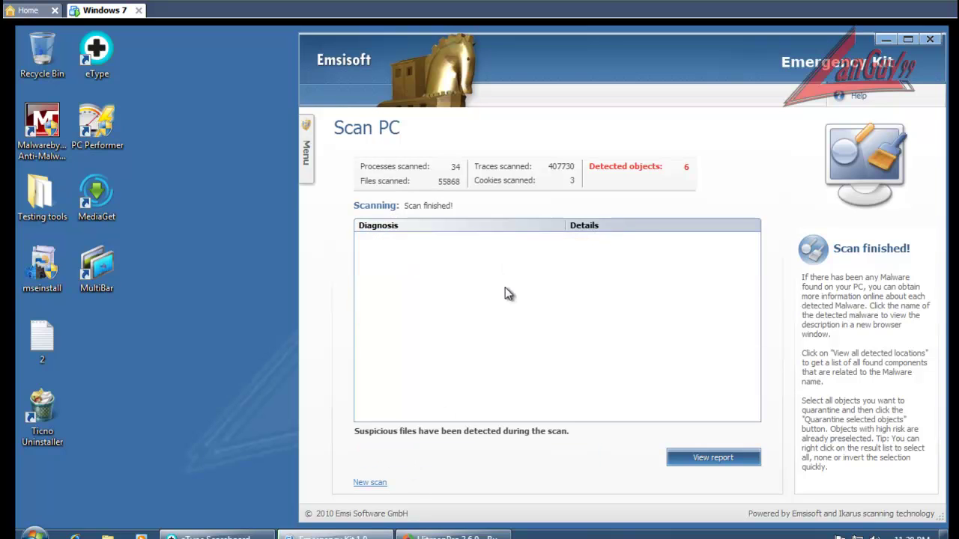
{"action": "left_click", "coordinate": [930, 40]}
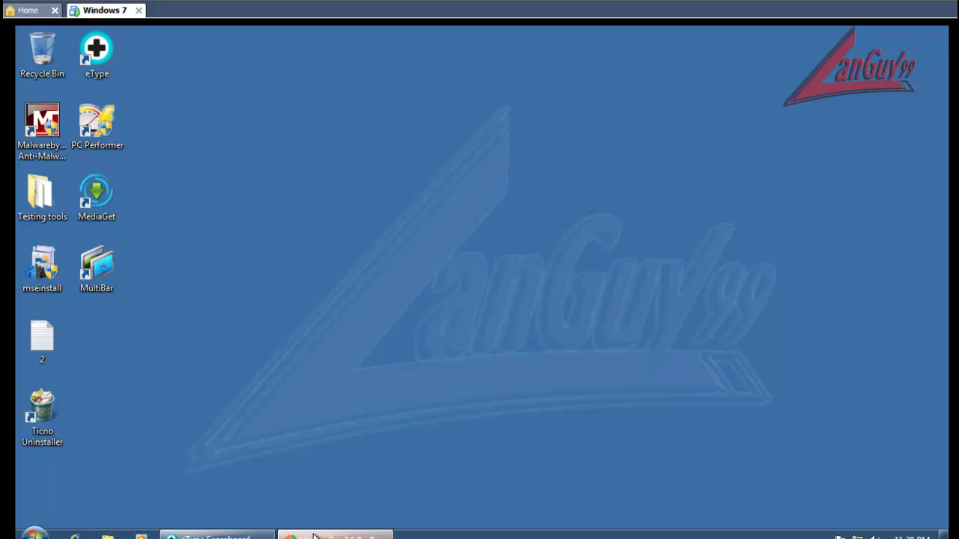
Step: Bring the HitmanPro window back up and close it
{"action": "left_click", "coordinate": [337, 533]}
{"action": "left_click_drag", "start_coordinate": [348, 77], "coordinate": [511, 94]}
{"action": "left_click", "coordinate": [689, 90]}
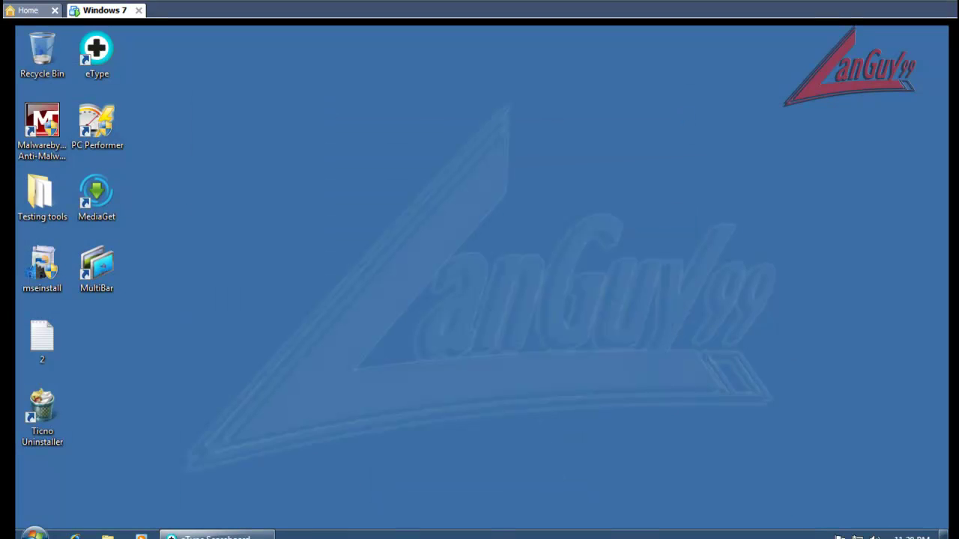
Step: Open Microsoft Security Essentials and turn its protection back on
{"action": "left_click", "coordinate": [822, 536]}
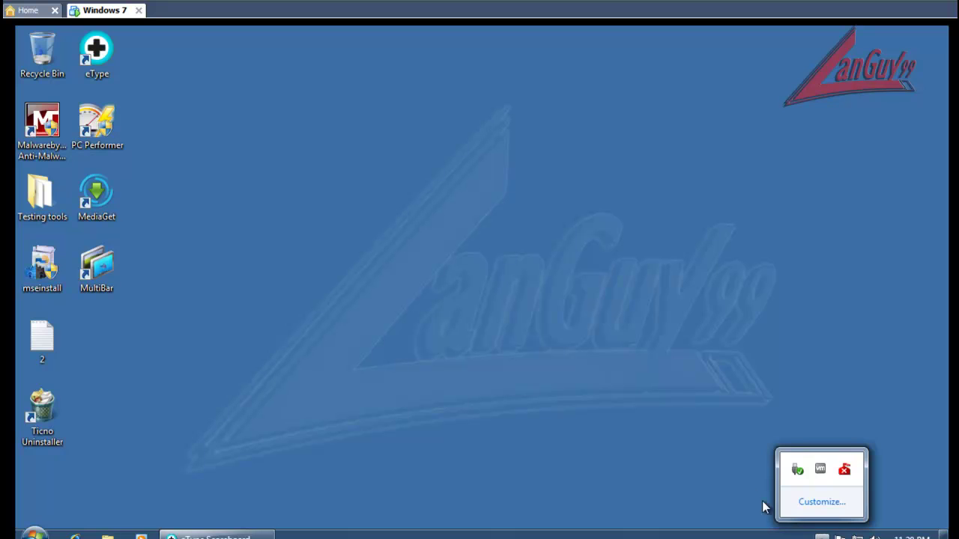
{"action": "left_click", "coordinate": [844, 469]}
{"action": "left_click", "coordinate": [330, 330]}
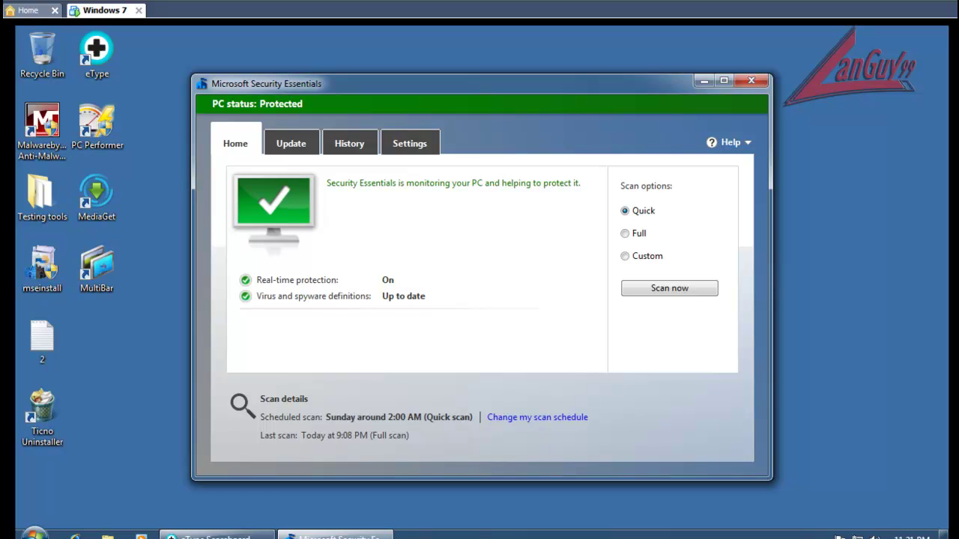
Step: Open Windows Task Manager and show the processes from all users
{"action": "right_click", "coordinate": [513, 535]}
{"action": "left_click", "coordinate": [575, 481]}
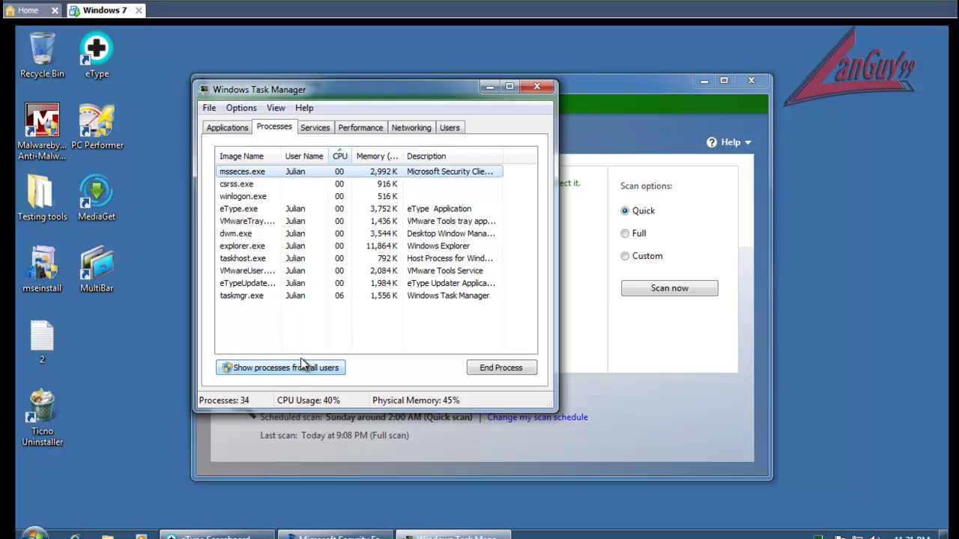
{"action": "left_click", "coordinate": [302, 365]}
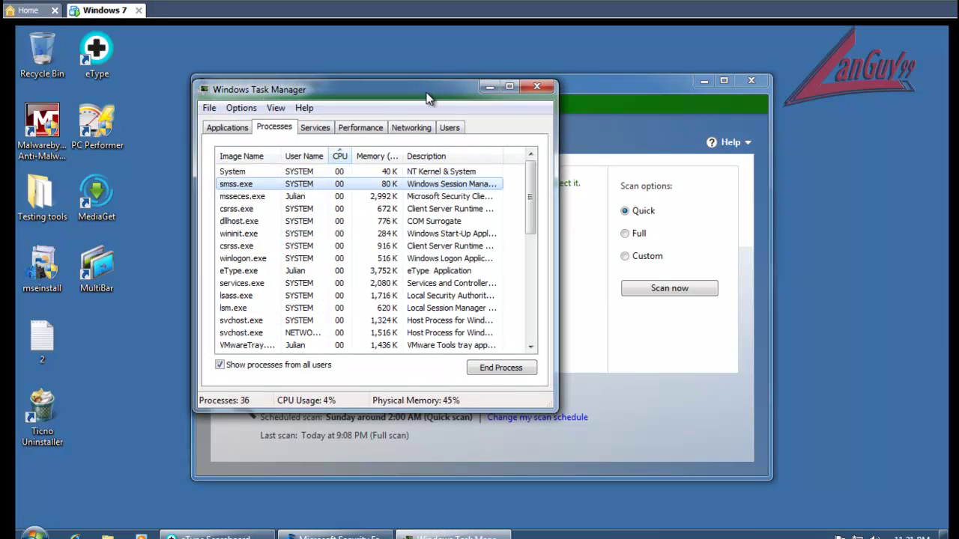
{"action": "left_click_drag", "start_coordinate": [449, 91], "coordinate": [404, 104]}
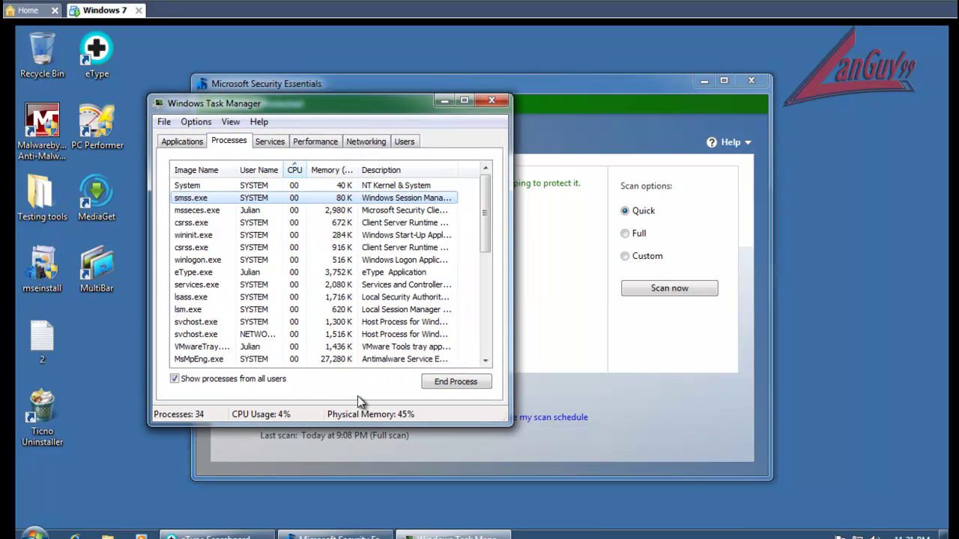
Step: Check the computer's system properties for its installed memory and processor, and close the System window
{"action": "left_click", "coordinate": [34, 533]}
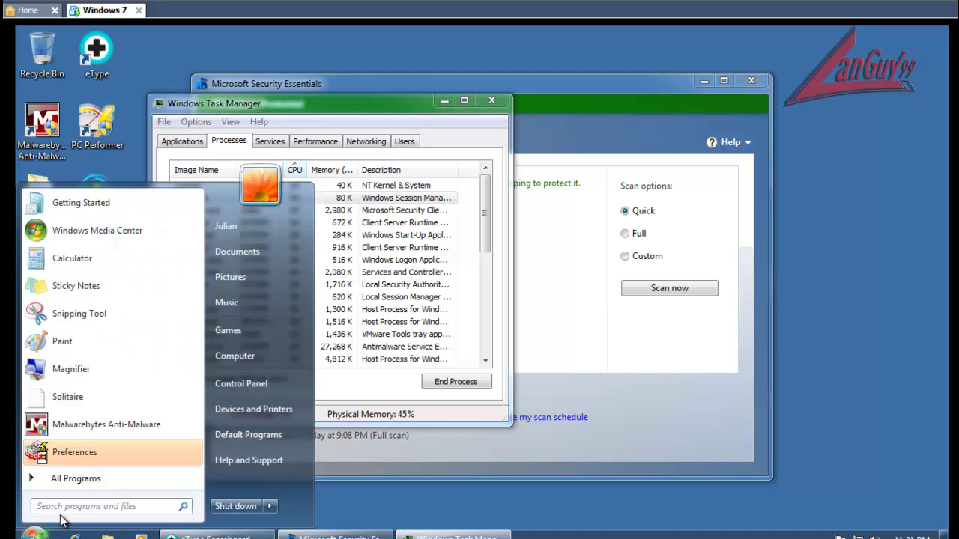
{"action": "right_click", "coordinate": [308, 358]}
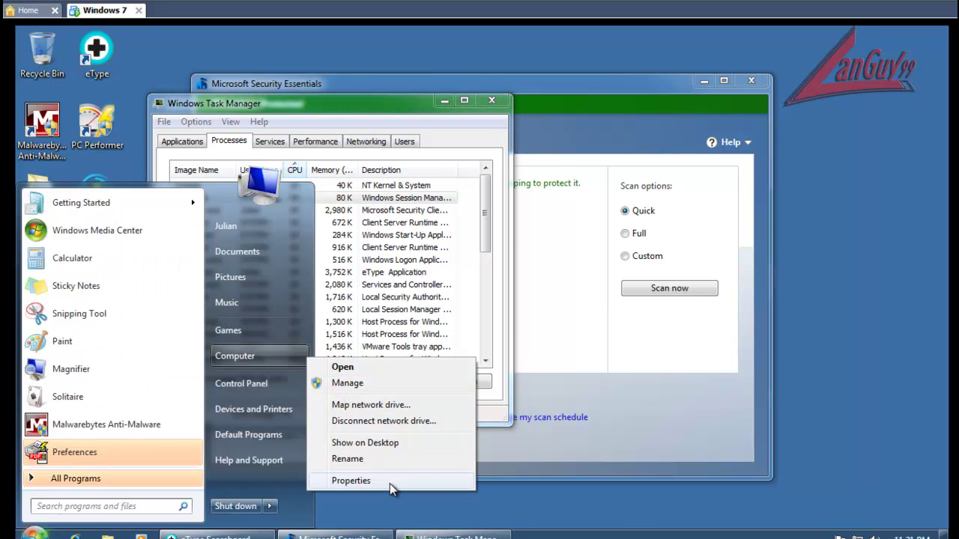
{"action": "left_click", "coordinate": [352, 481]}
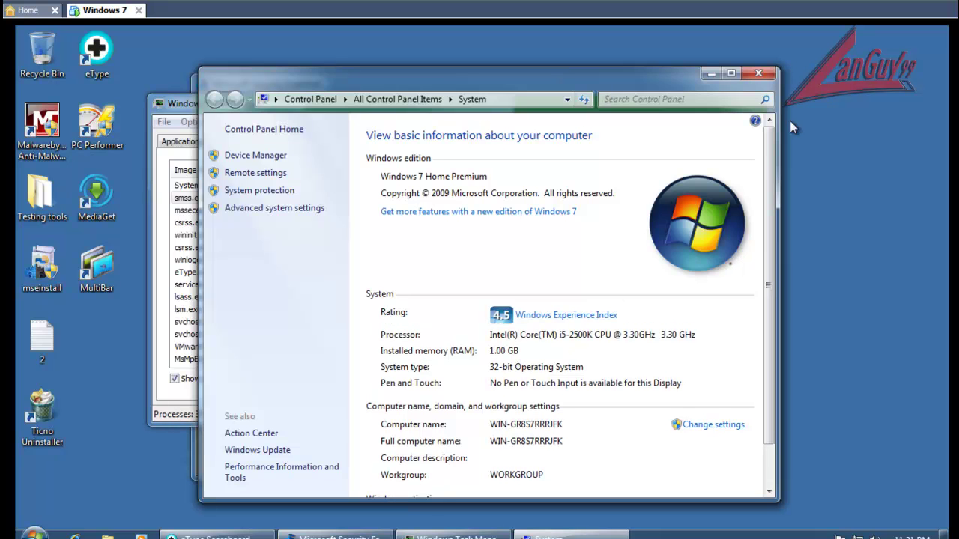
{"action": "left_click", "coordinate": [756, 75]}
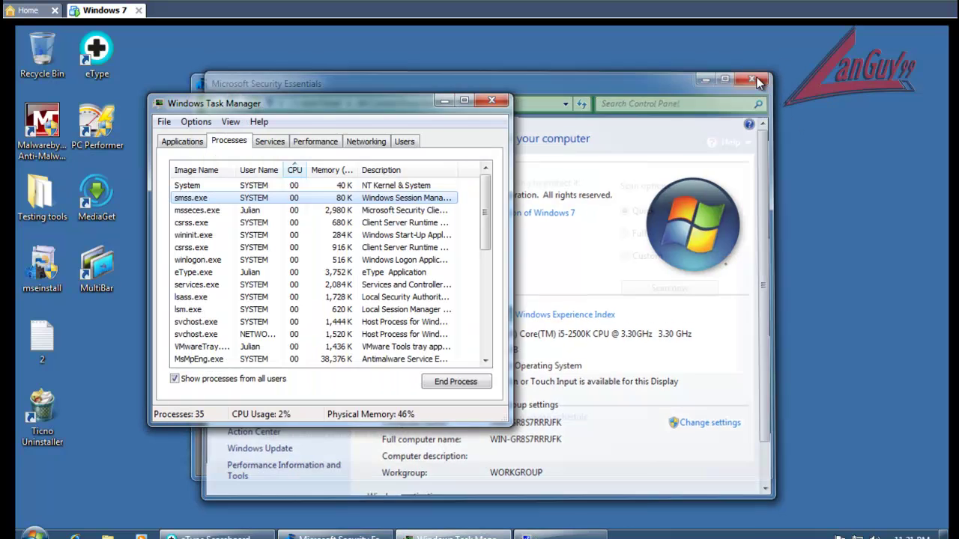
Step: Review the full list of running processes, and close Task Manager and Microsoft Security Essentials
{"action": "left_click_drag", "start_coordinate": [408, 105], "coordinate": [394, 70]}
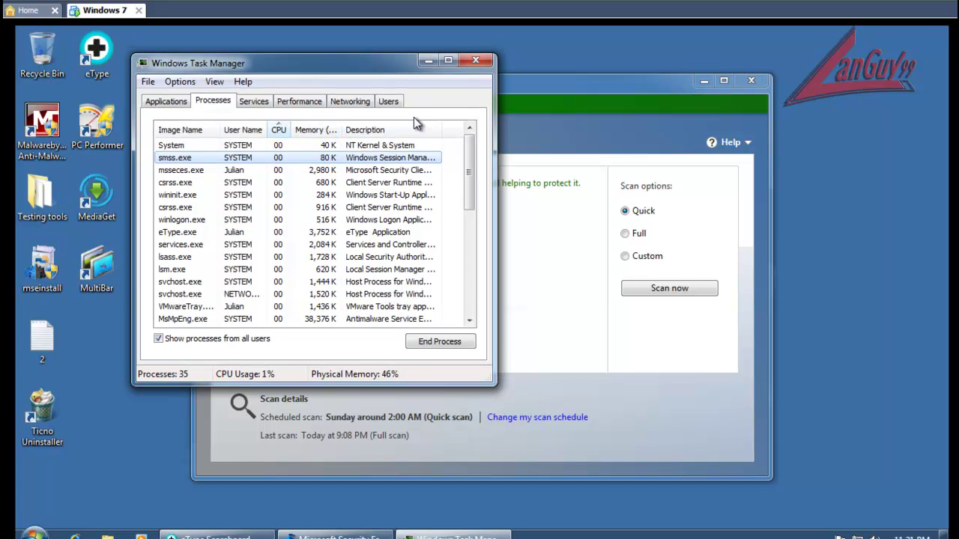
{"action": "left_click_drag", "start_coordinate": [470, 153], "coordinate": [460, 283]}
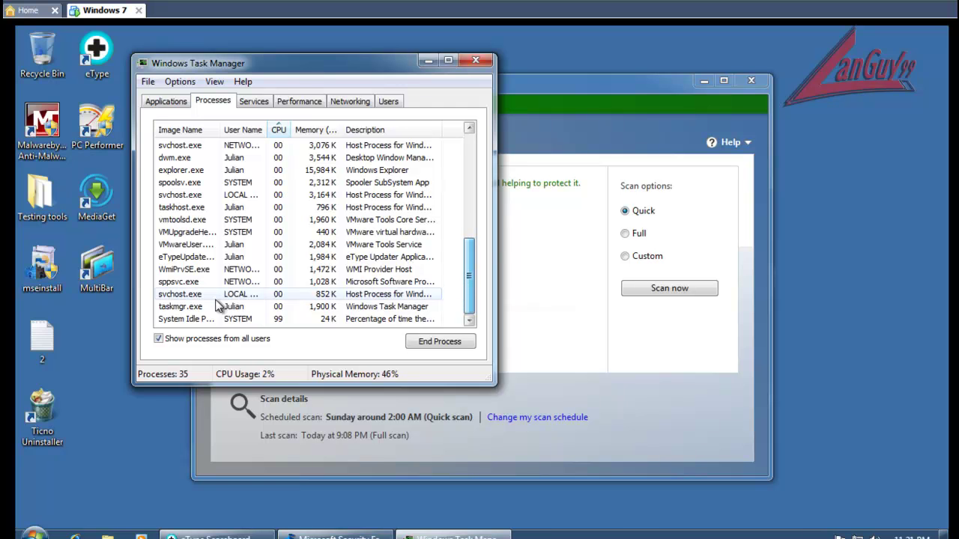
{"action": "left_click_drag", "start_coordinate": [472, 277], "coordinate": [480, 165]}
{"action": "left_click", "coordinate": [475, 60]}
{"action": "left_click_drag", "start_coordinate": [582, 75], "coordinate": [536, 66]}
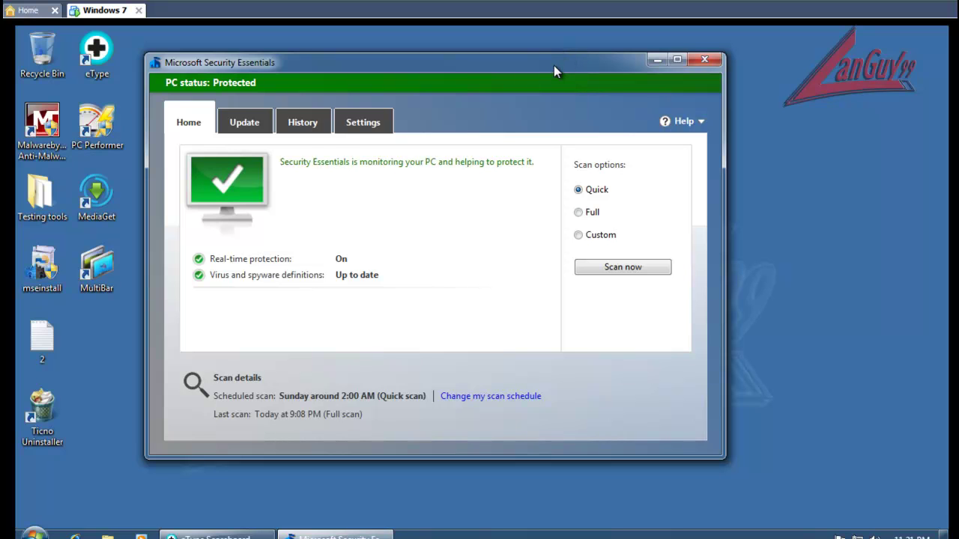
{"action": "left_click", "coordinate": [709, 62]}
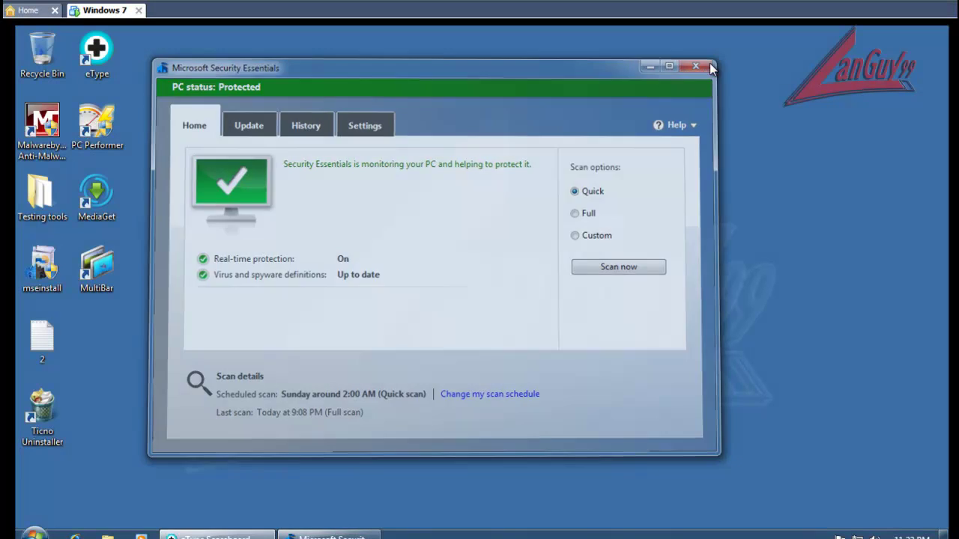